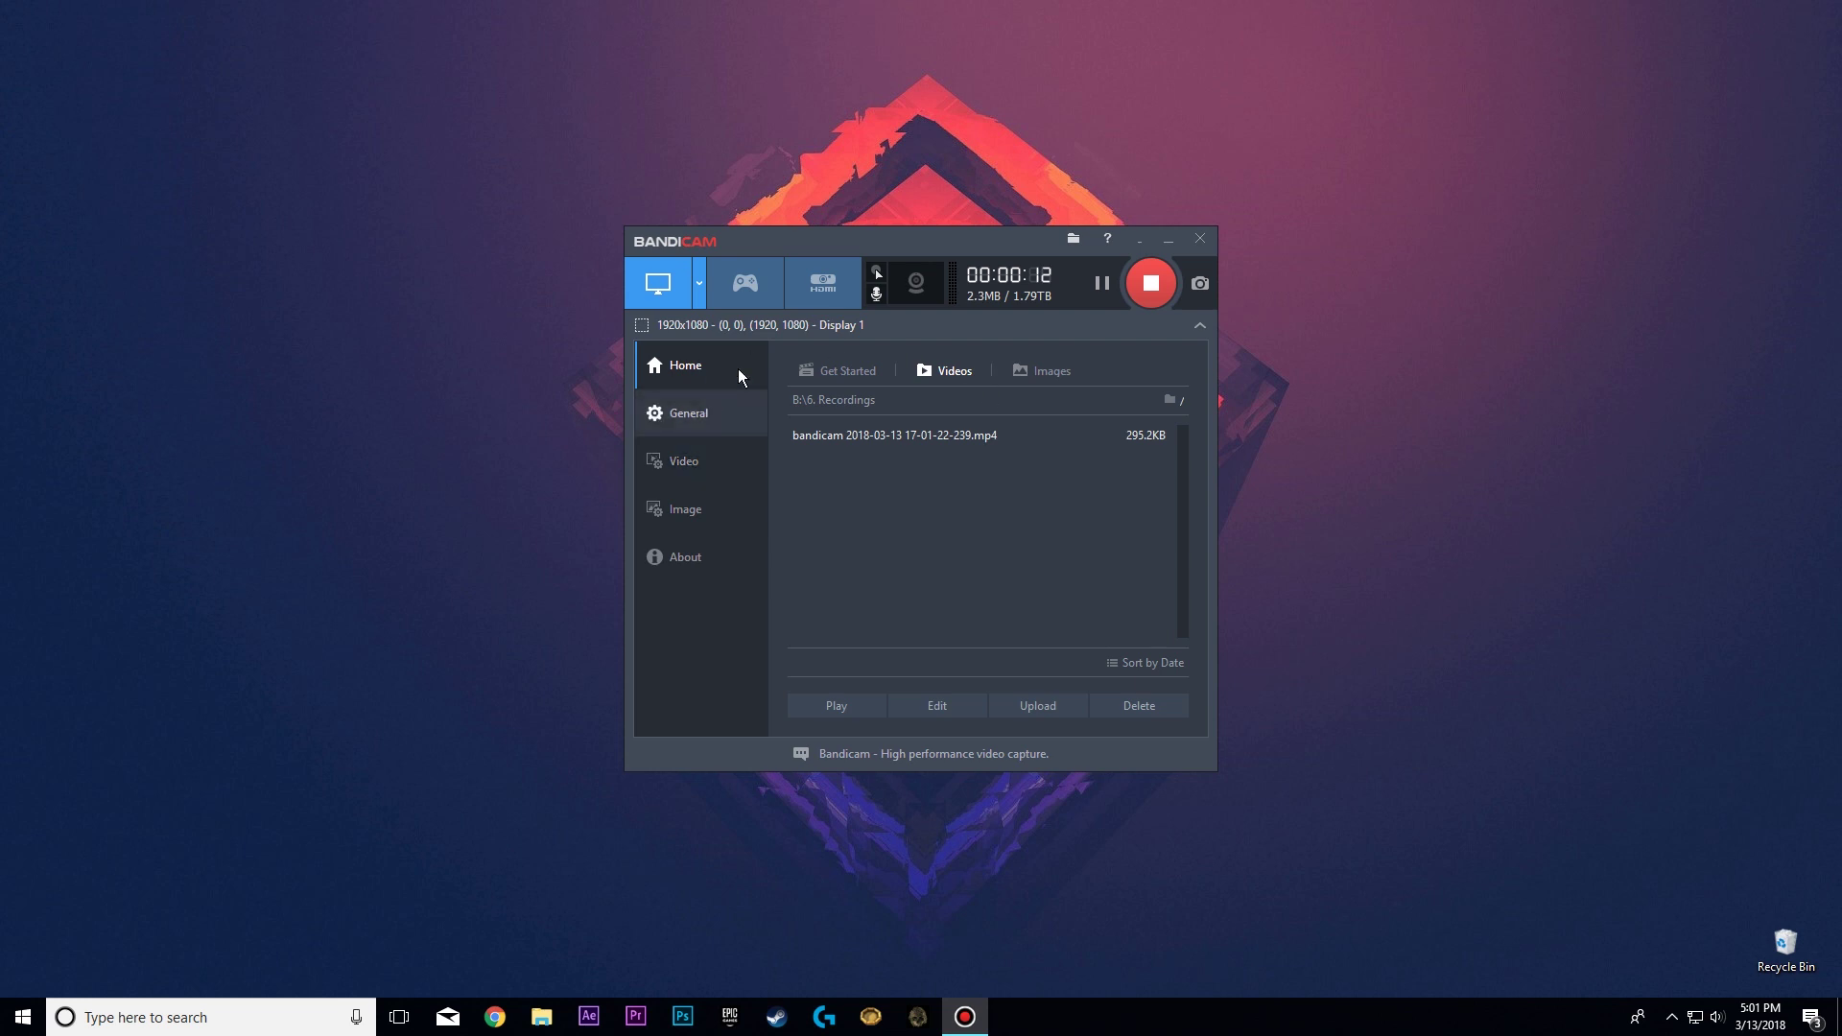
Show Bandicam's Video settings, with MP4 H264 NVENC capture at 60 fps and AAC audio.
{"action": "left_click", "coordinate": [704, 424]}
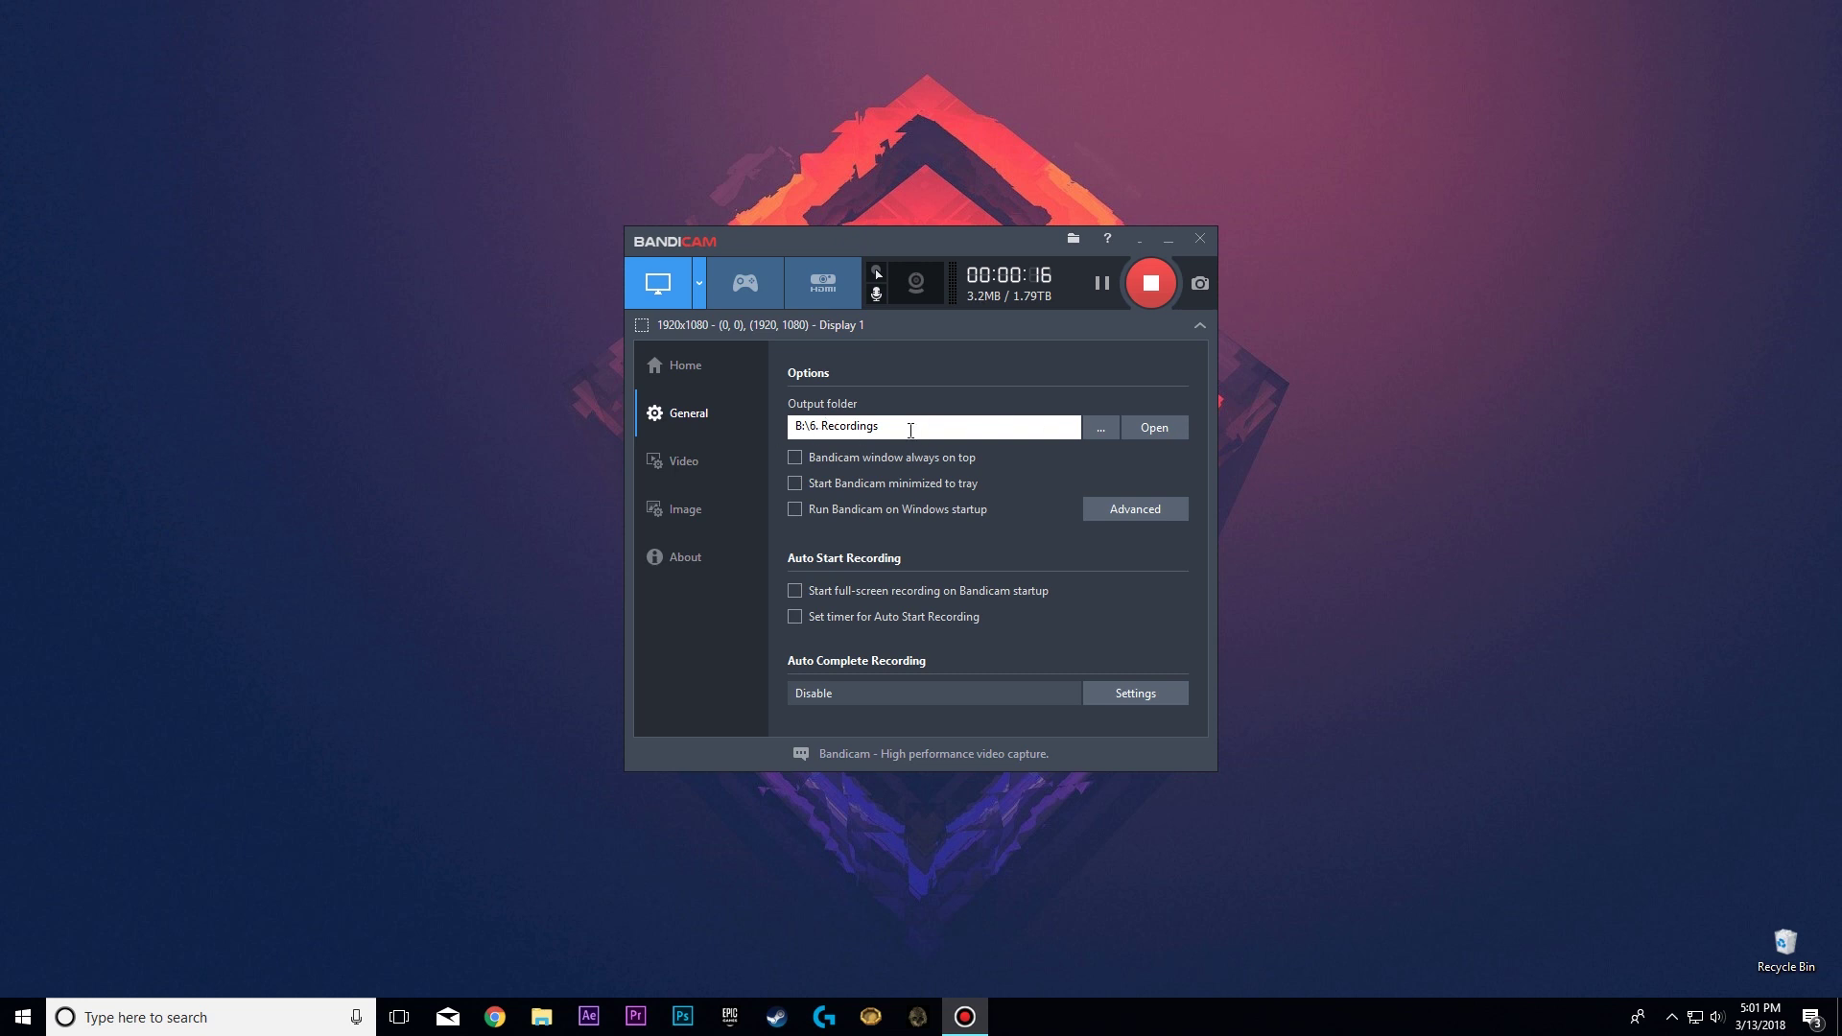
{"action": "left_click", "coordinate": [704, 466]}
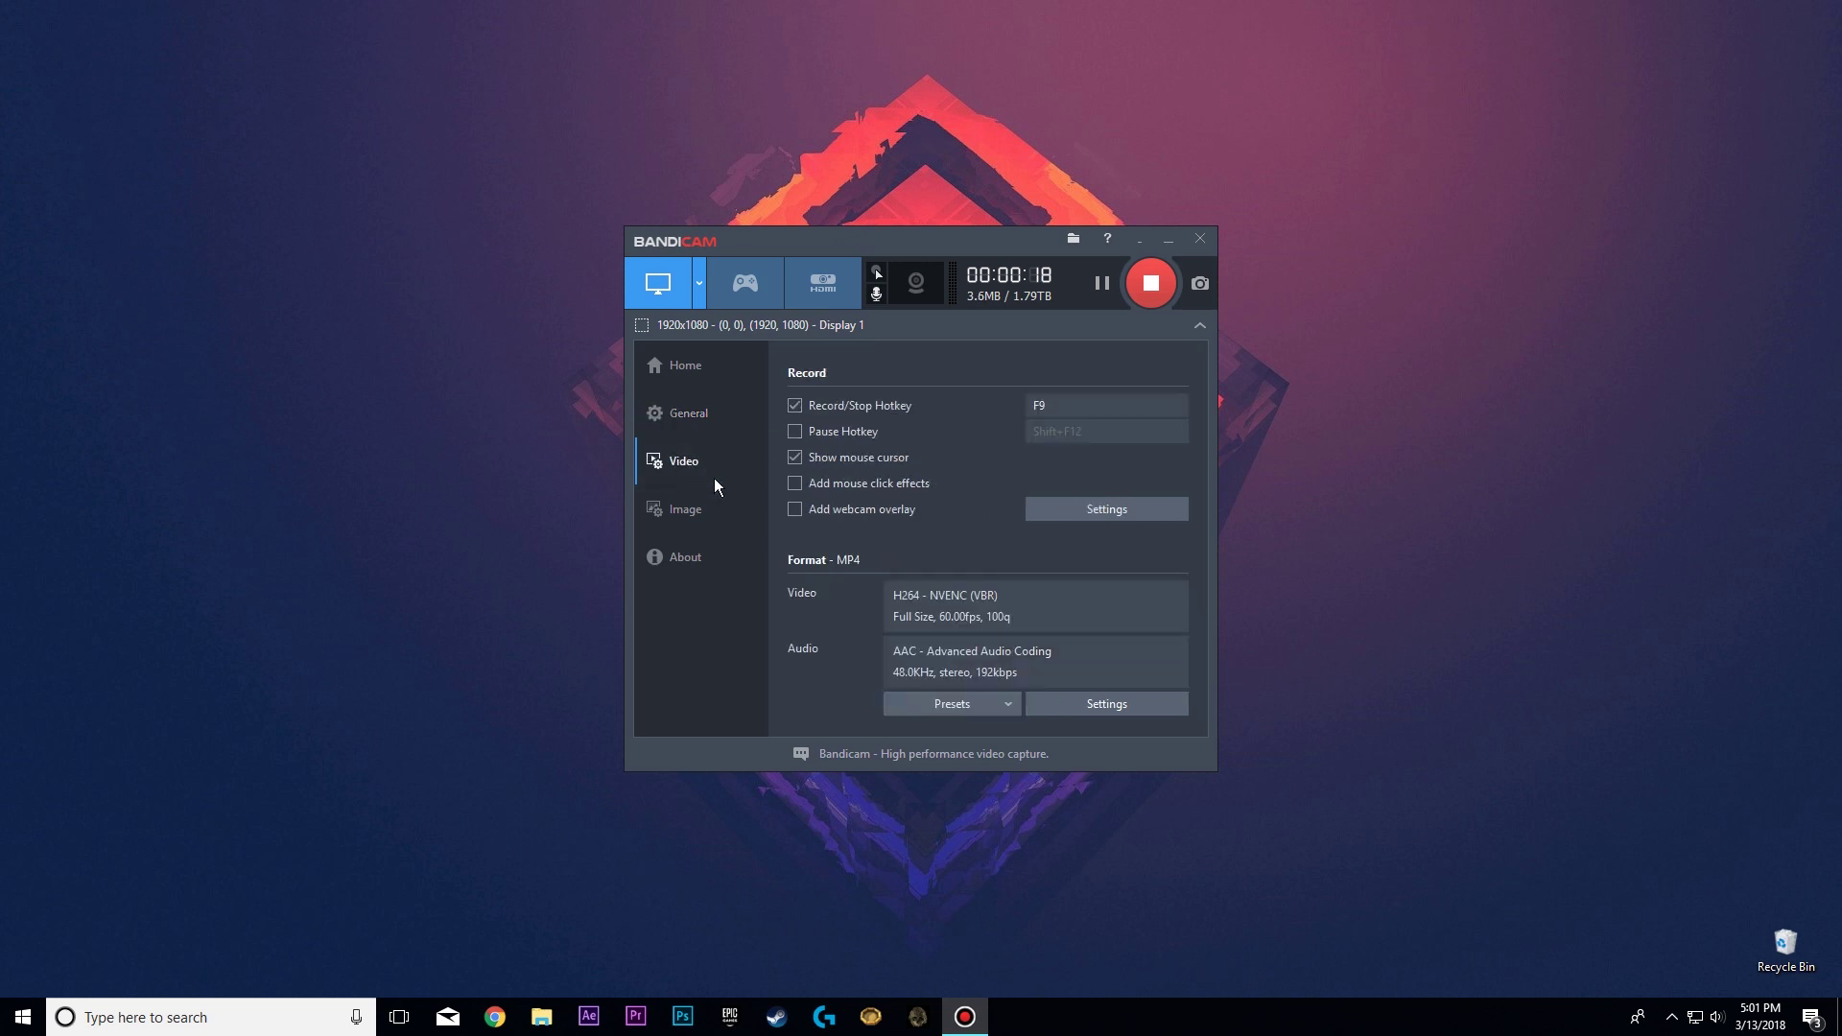
Set Bandicam's recording format to 60 fps with Prefer CFR frame rate mode and apply it.
{"action": "left_click", "coordinate": [1102, 708]}
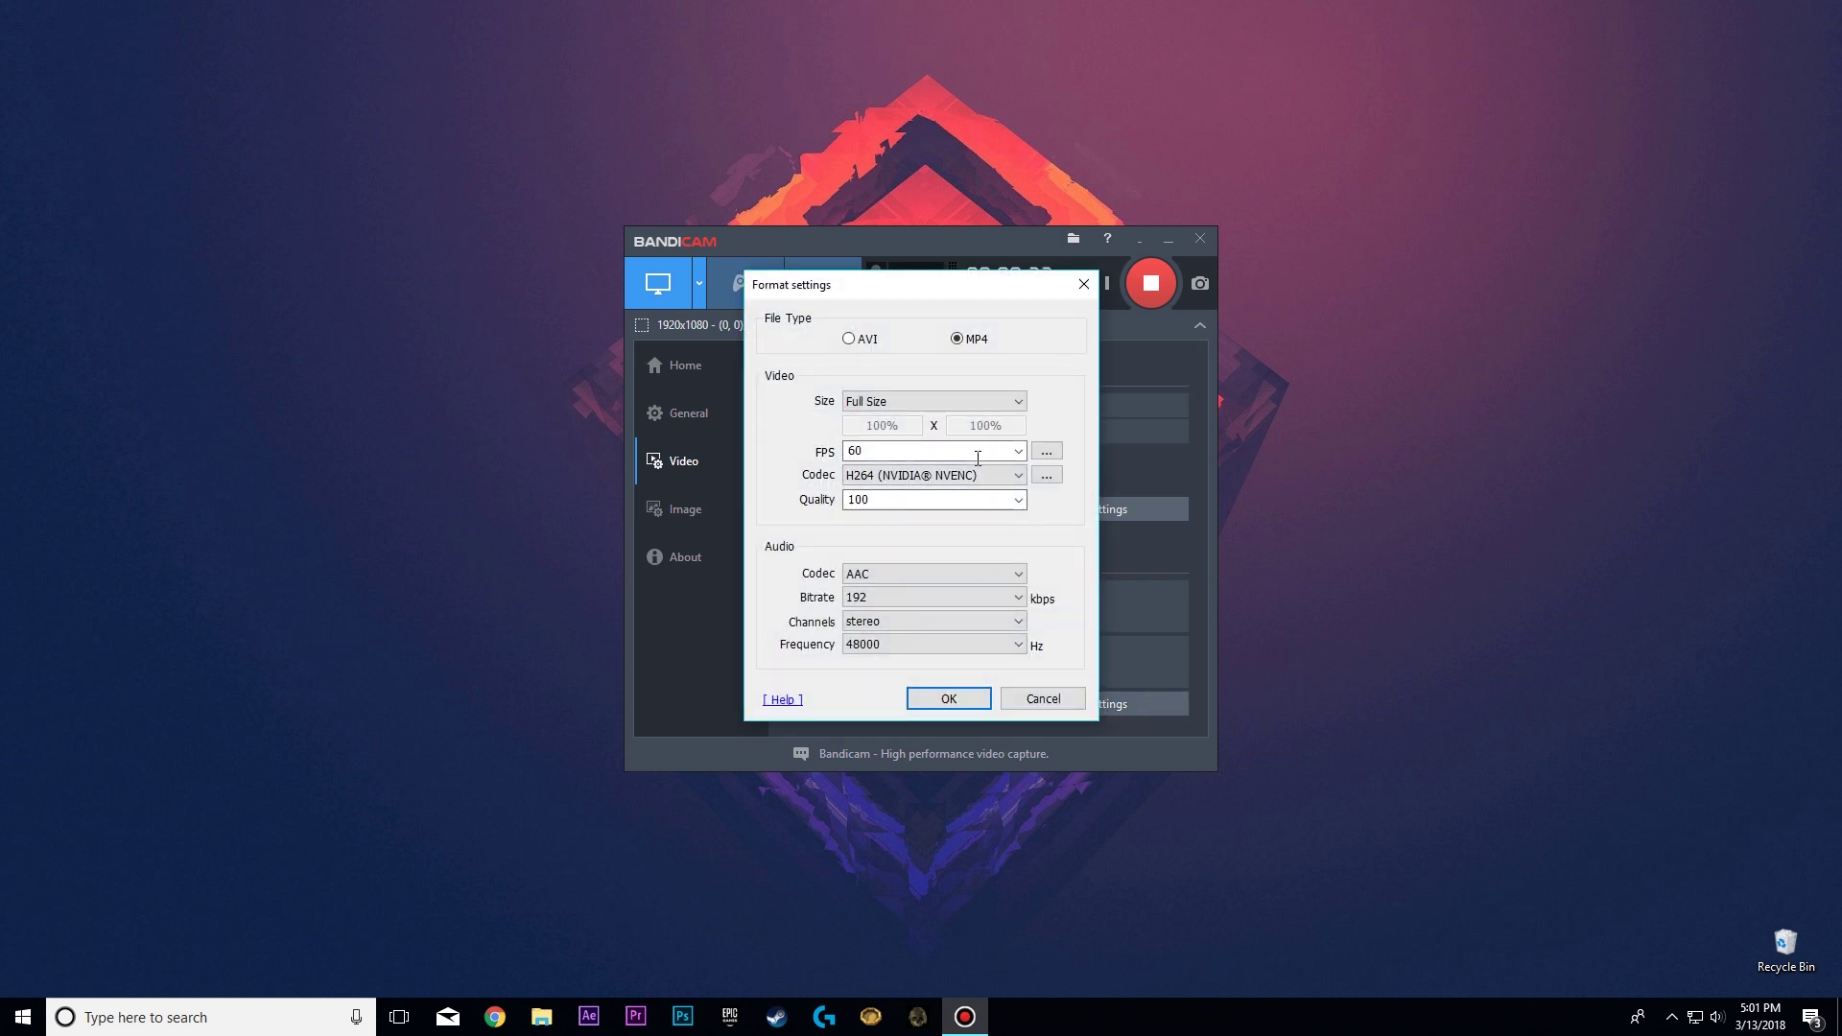
{"action": "left_click", "coordinate": [860, 501]}
{"action": "left_click", "coordinate": [1047, 450]}
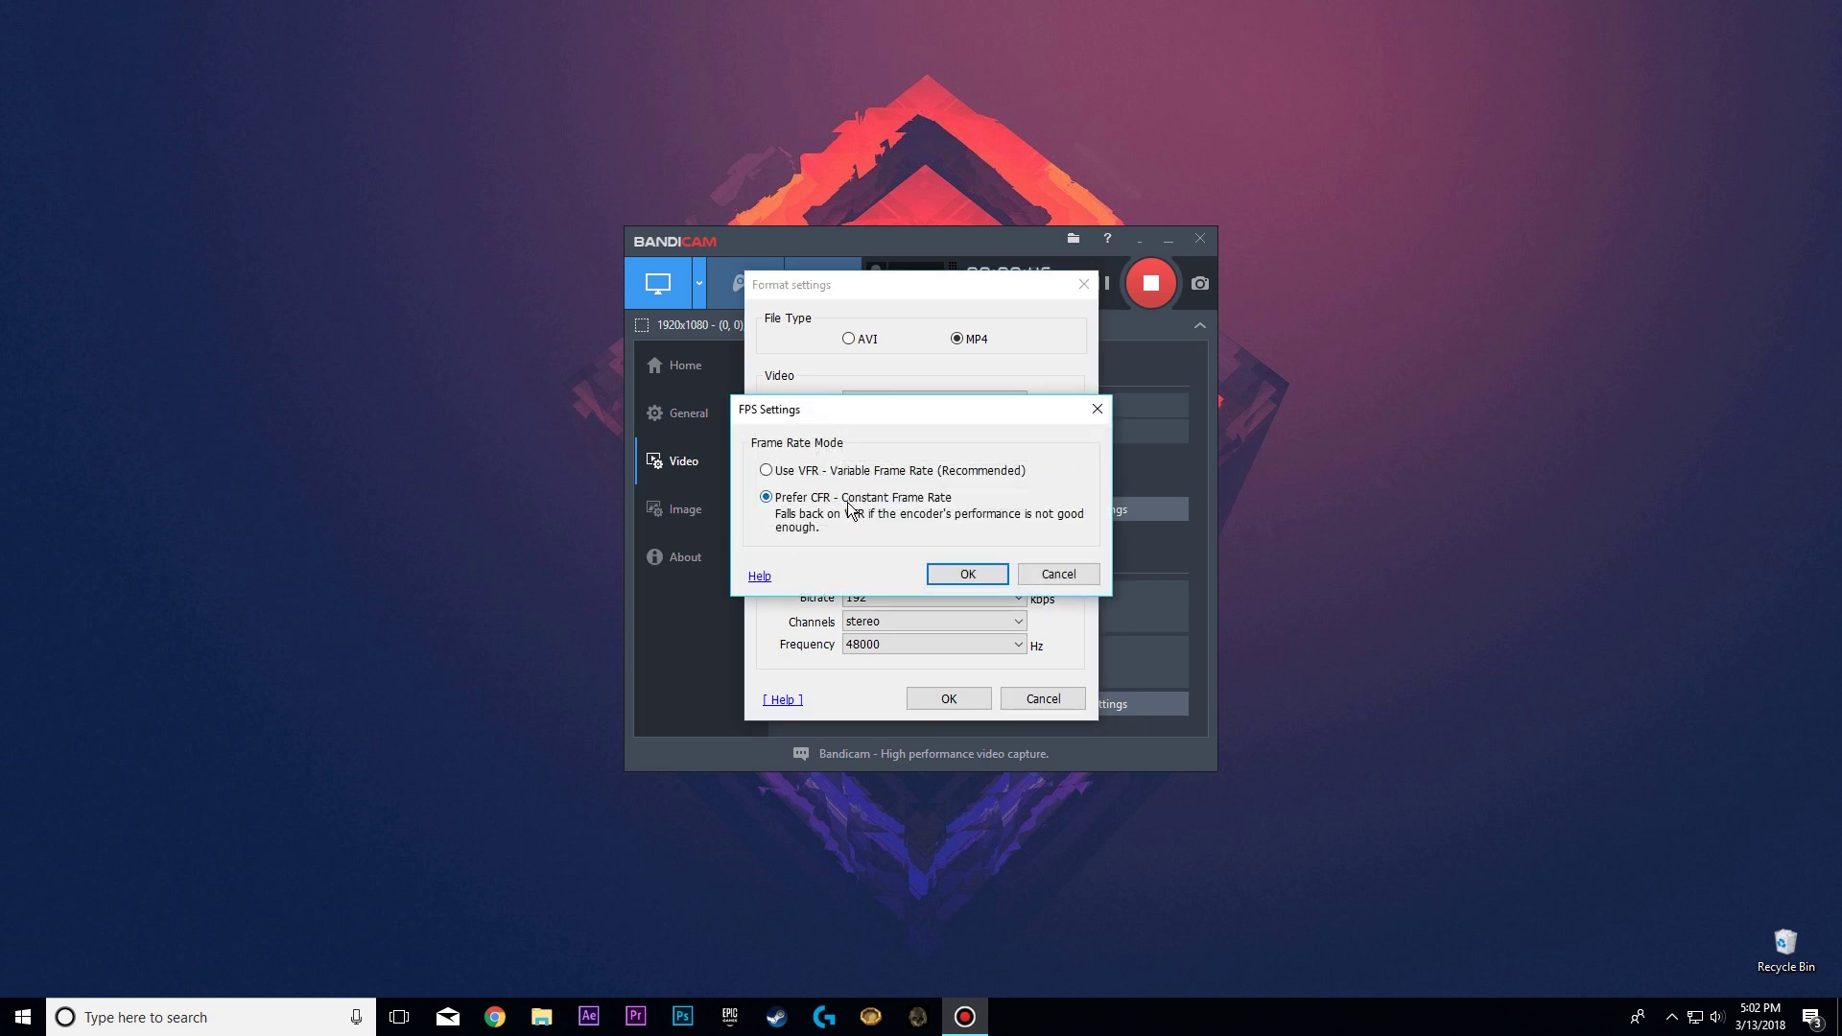
{"action": "left_click", "coordinate": [967, 574]}
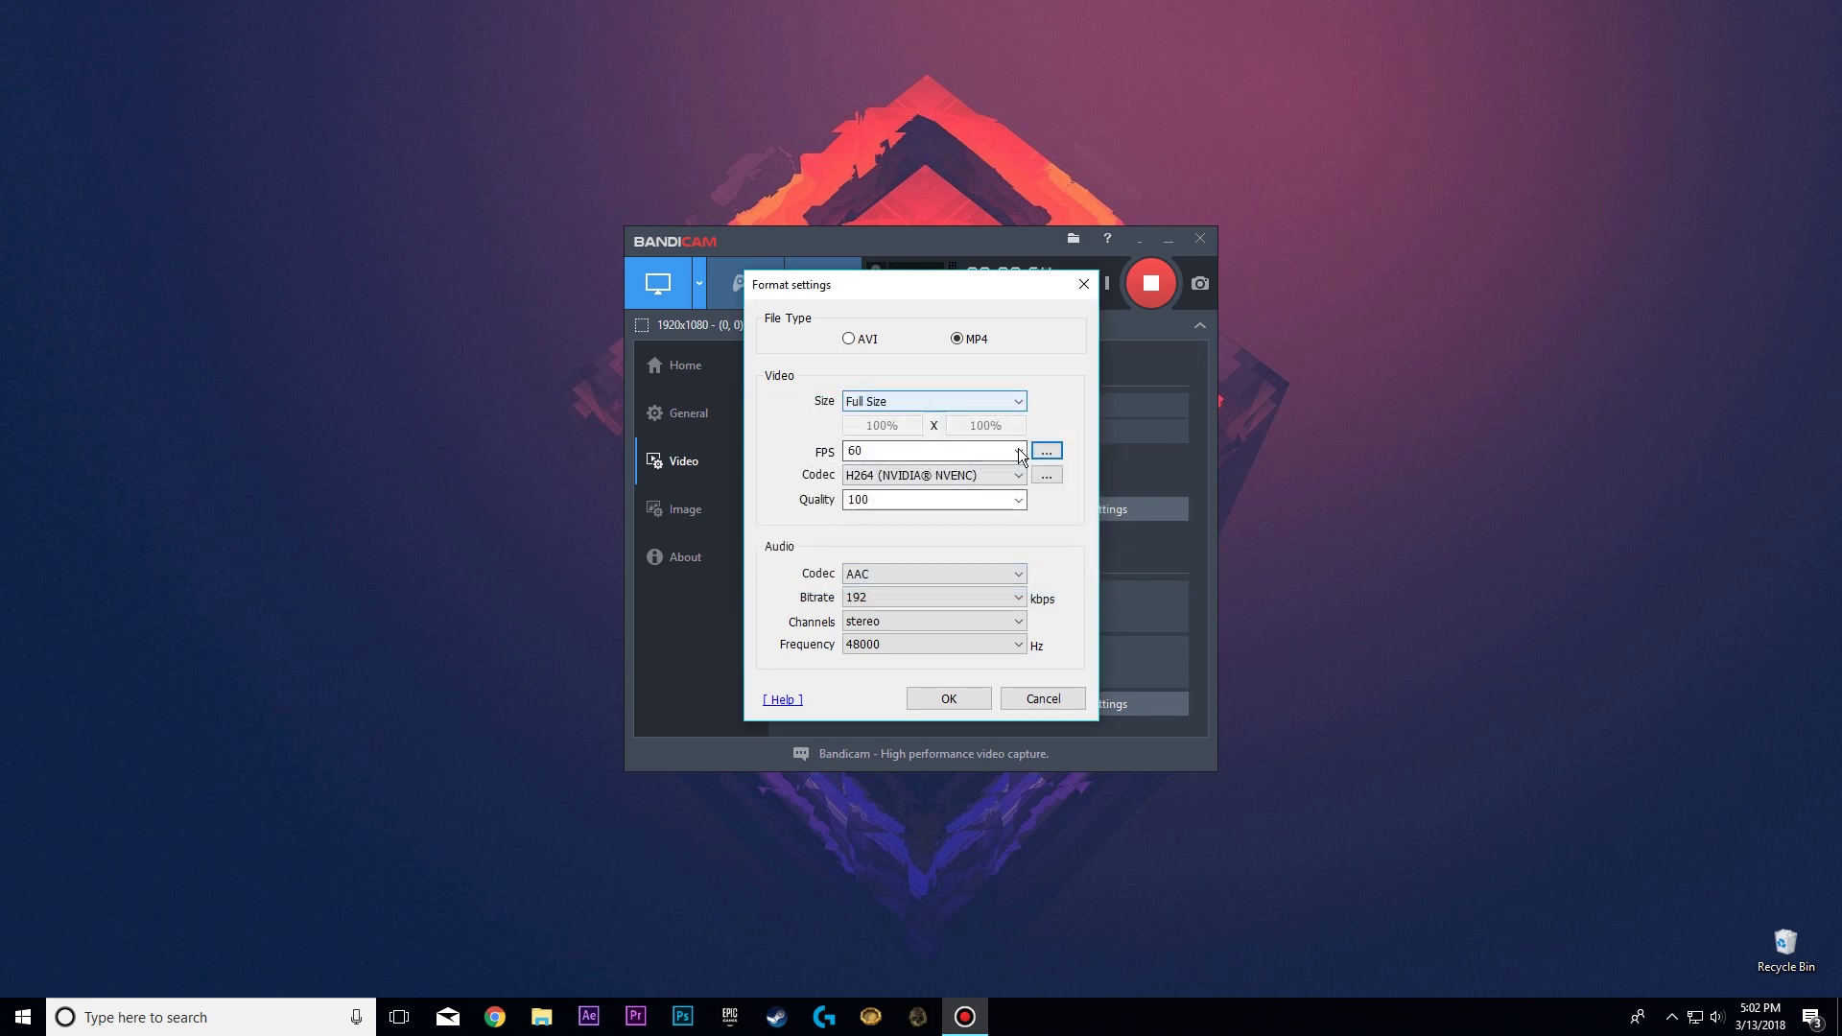
{"action": "left_click", "coordinate": [988, 697]}
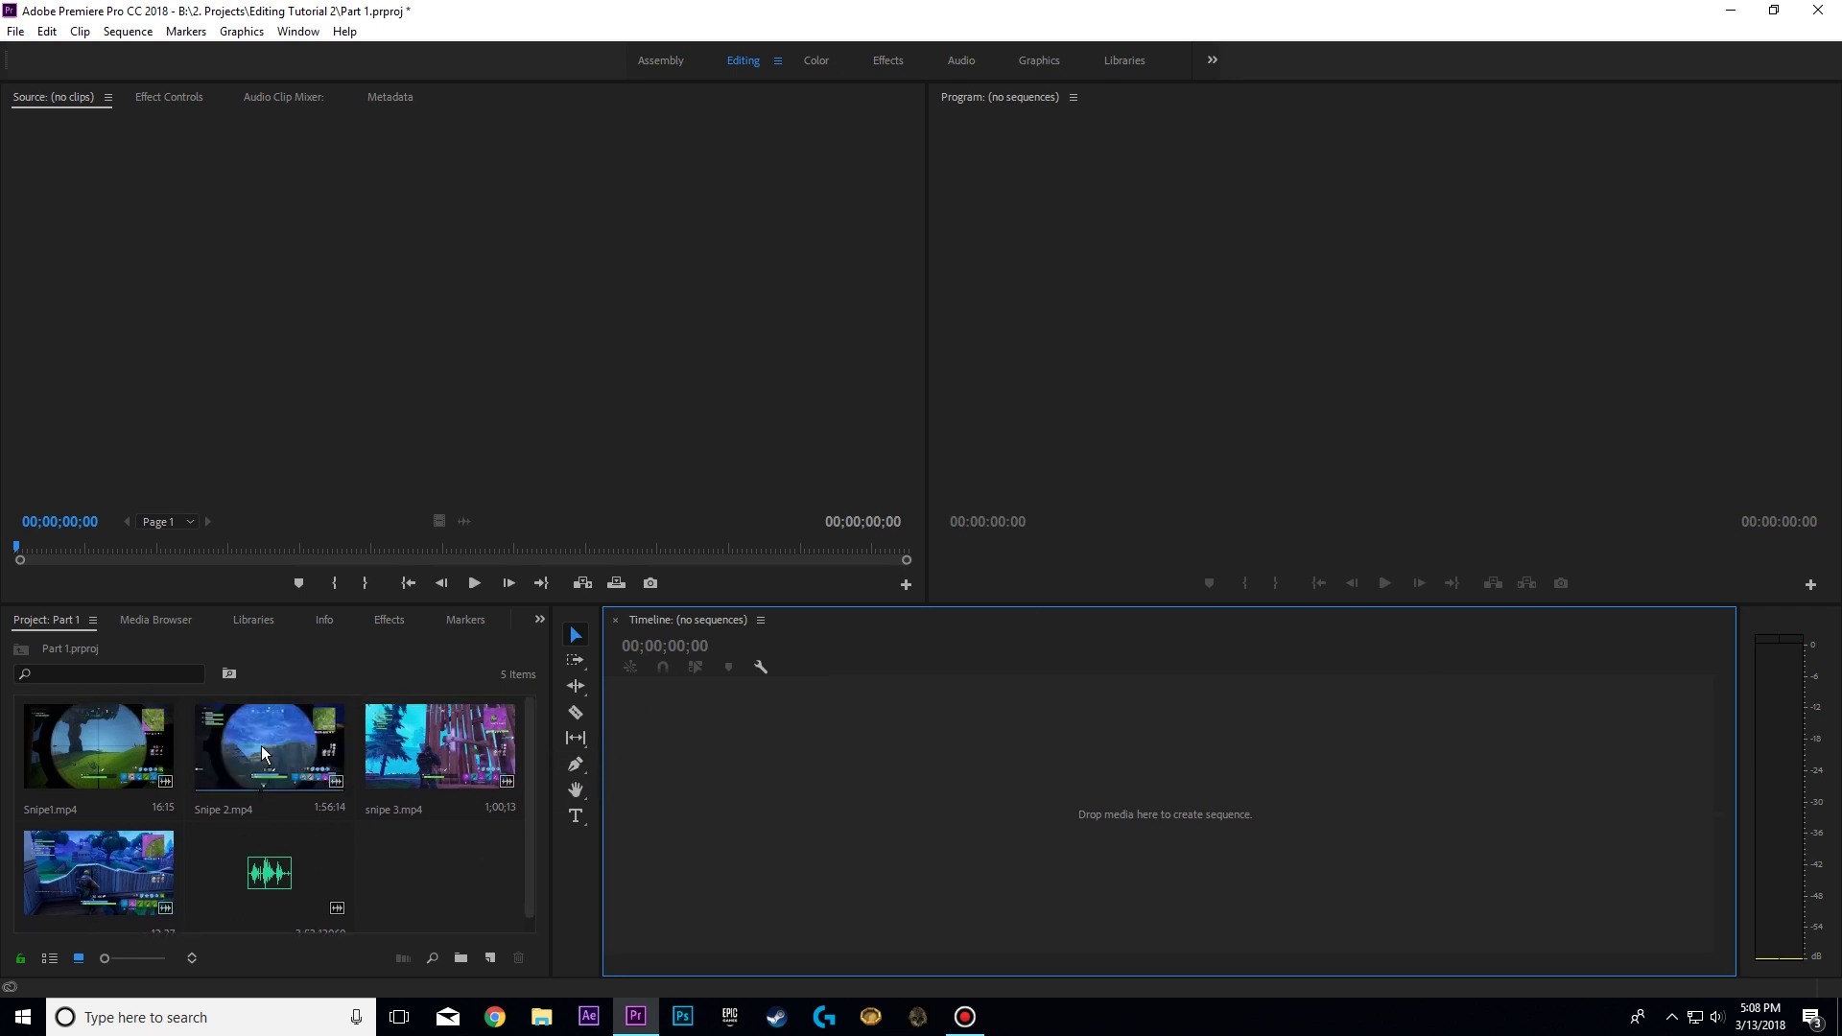
Create the Snipe 2 sequence from Snipe 2.mp4, keeping the 29.97 fps timebase.
{"action": "left_click_drag", "start_coordinate": [268, 758], "coordinate": [684, 812]}
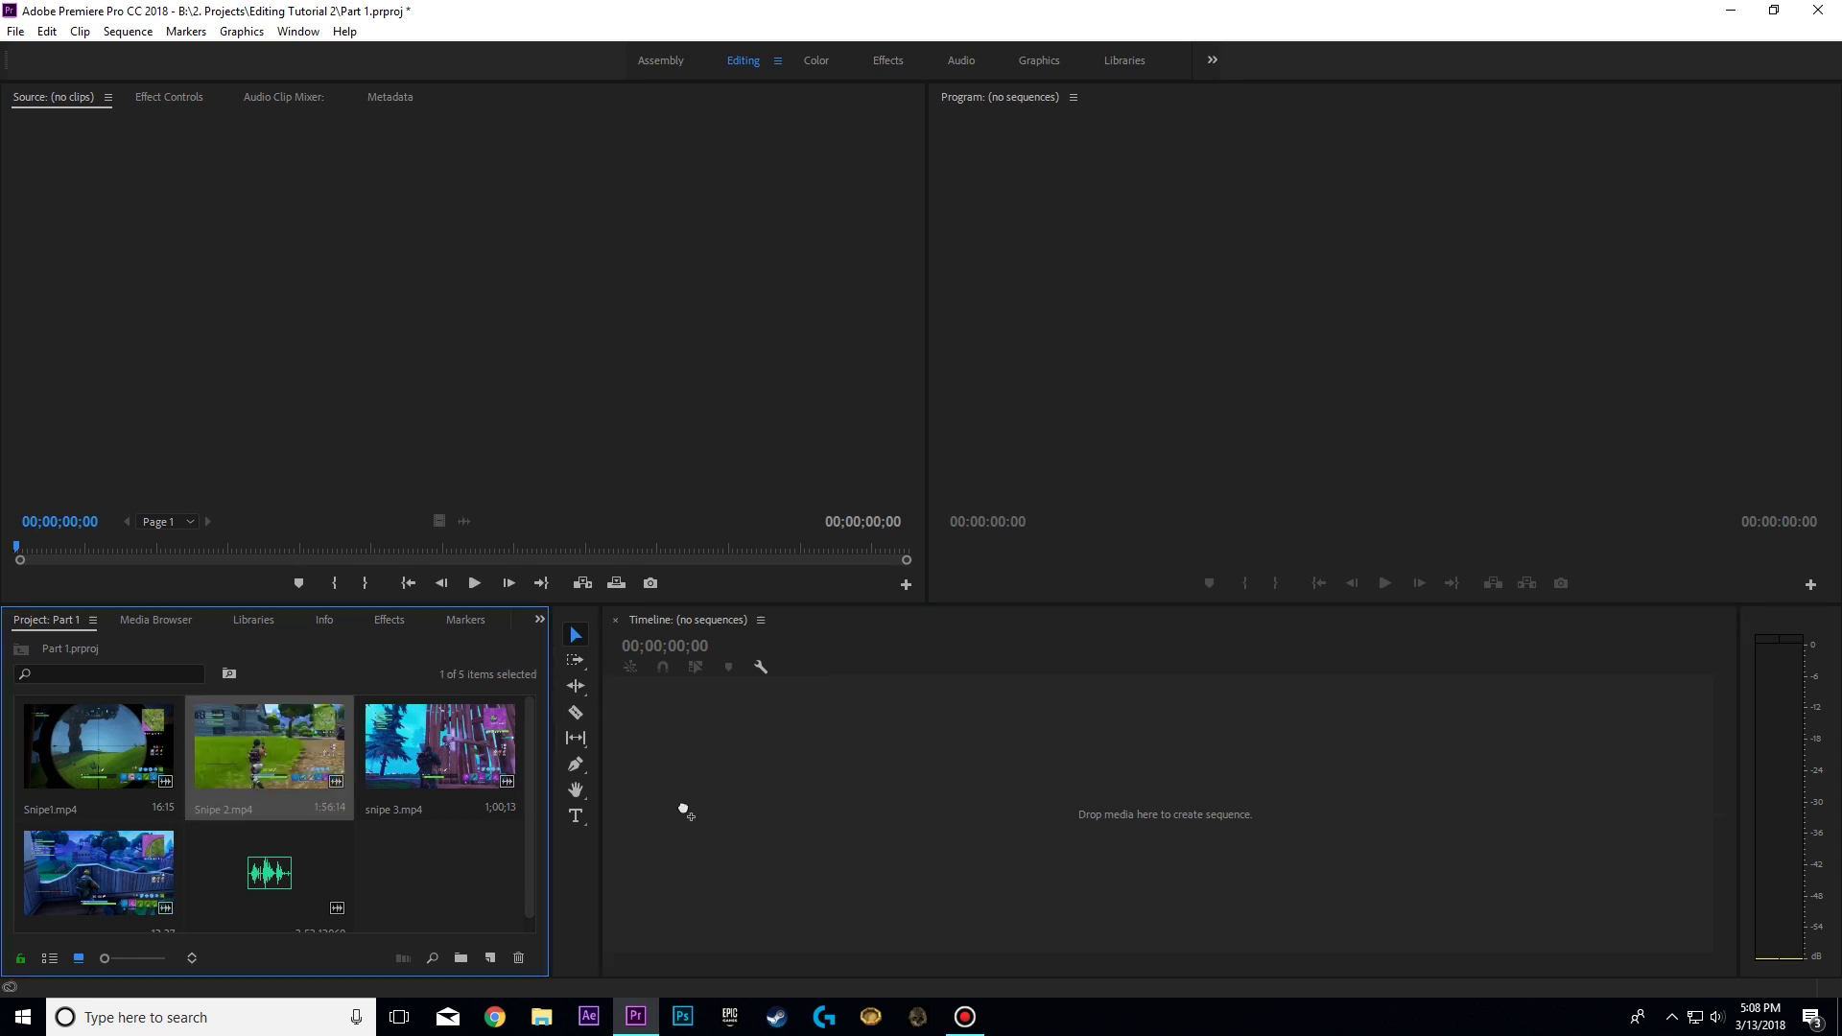
{"action": "left_click", "coordinate": [127, 31]}
{"action": "left_click", "coordinate": [153, 50]}
{"action": "left_click", "coordinate": [907, 222]}
{"action": "left_click", "coordinate": [907, 220]}
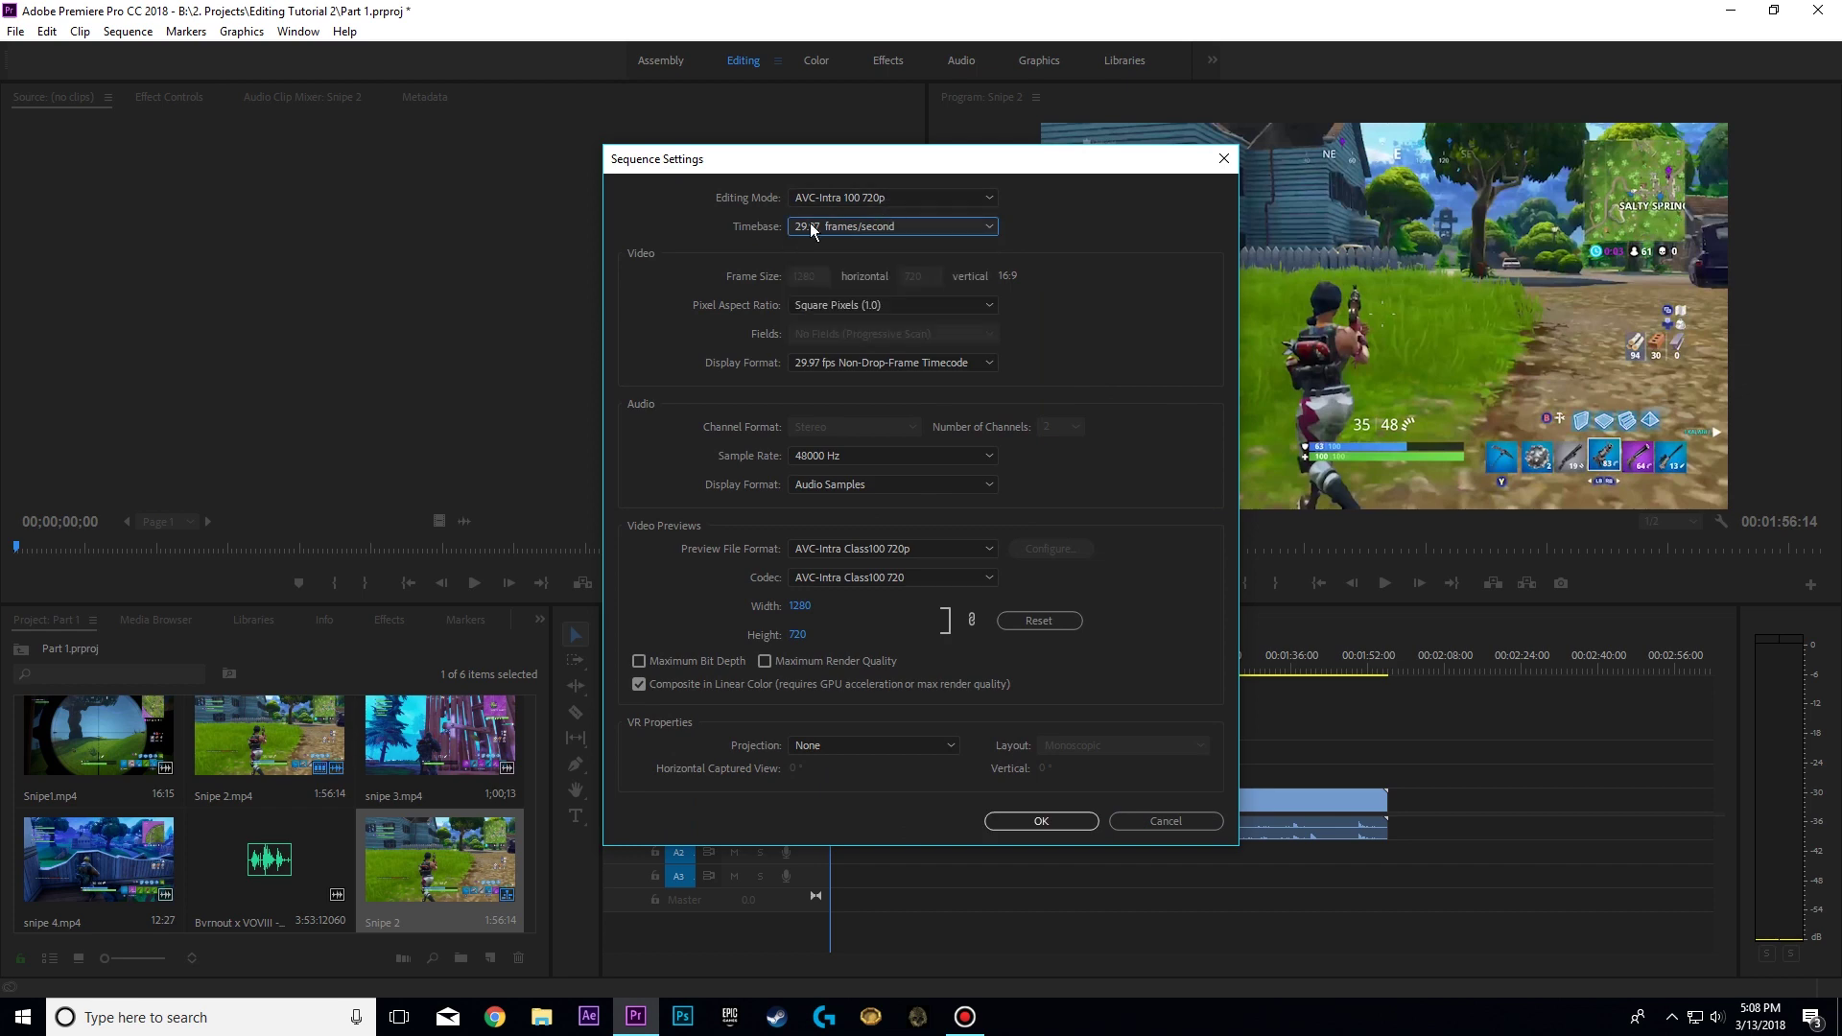
{"action": "left_click", "coordinate": [1042, 818]}
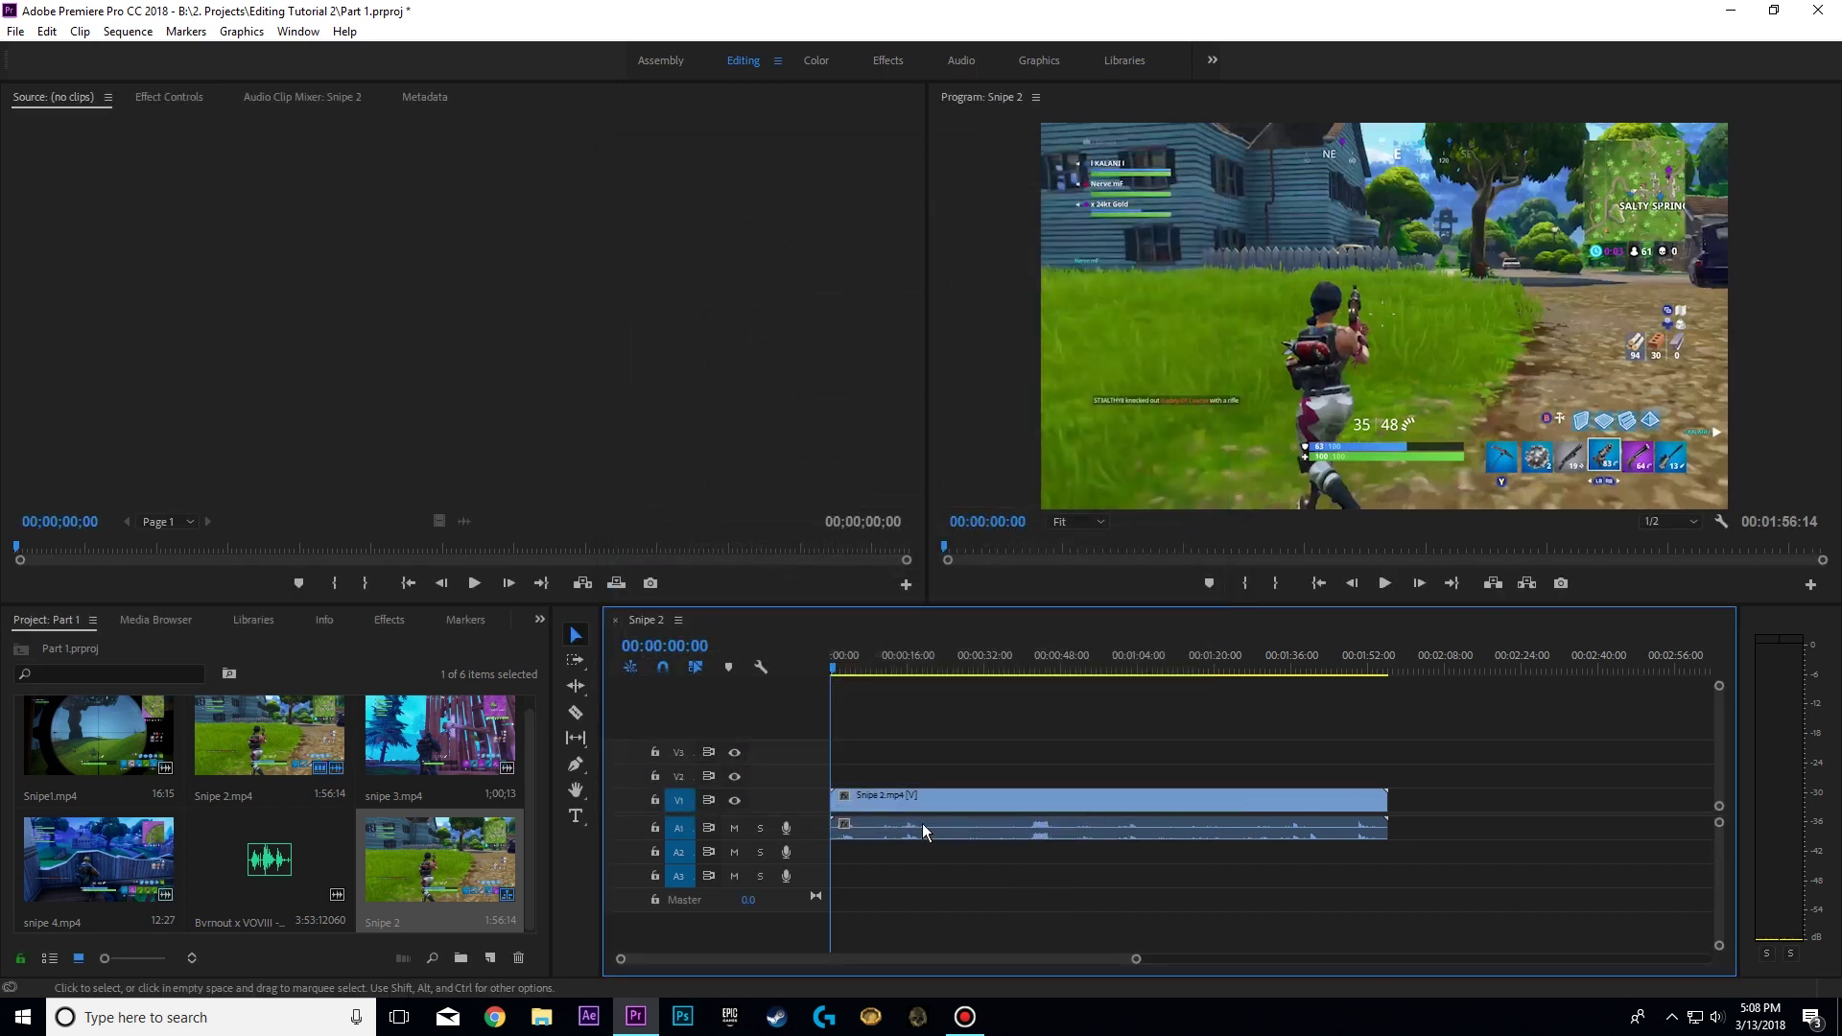
Add the music to audio track A3 and place snipe 3.mp4 right after Snipe 2.
{"action": "left_click", "coordinate": [875, 832]}
{"action": "left_click_drag", "start_coordinate": [270, 859], "coordinate": [842, 853]}
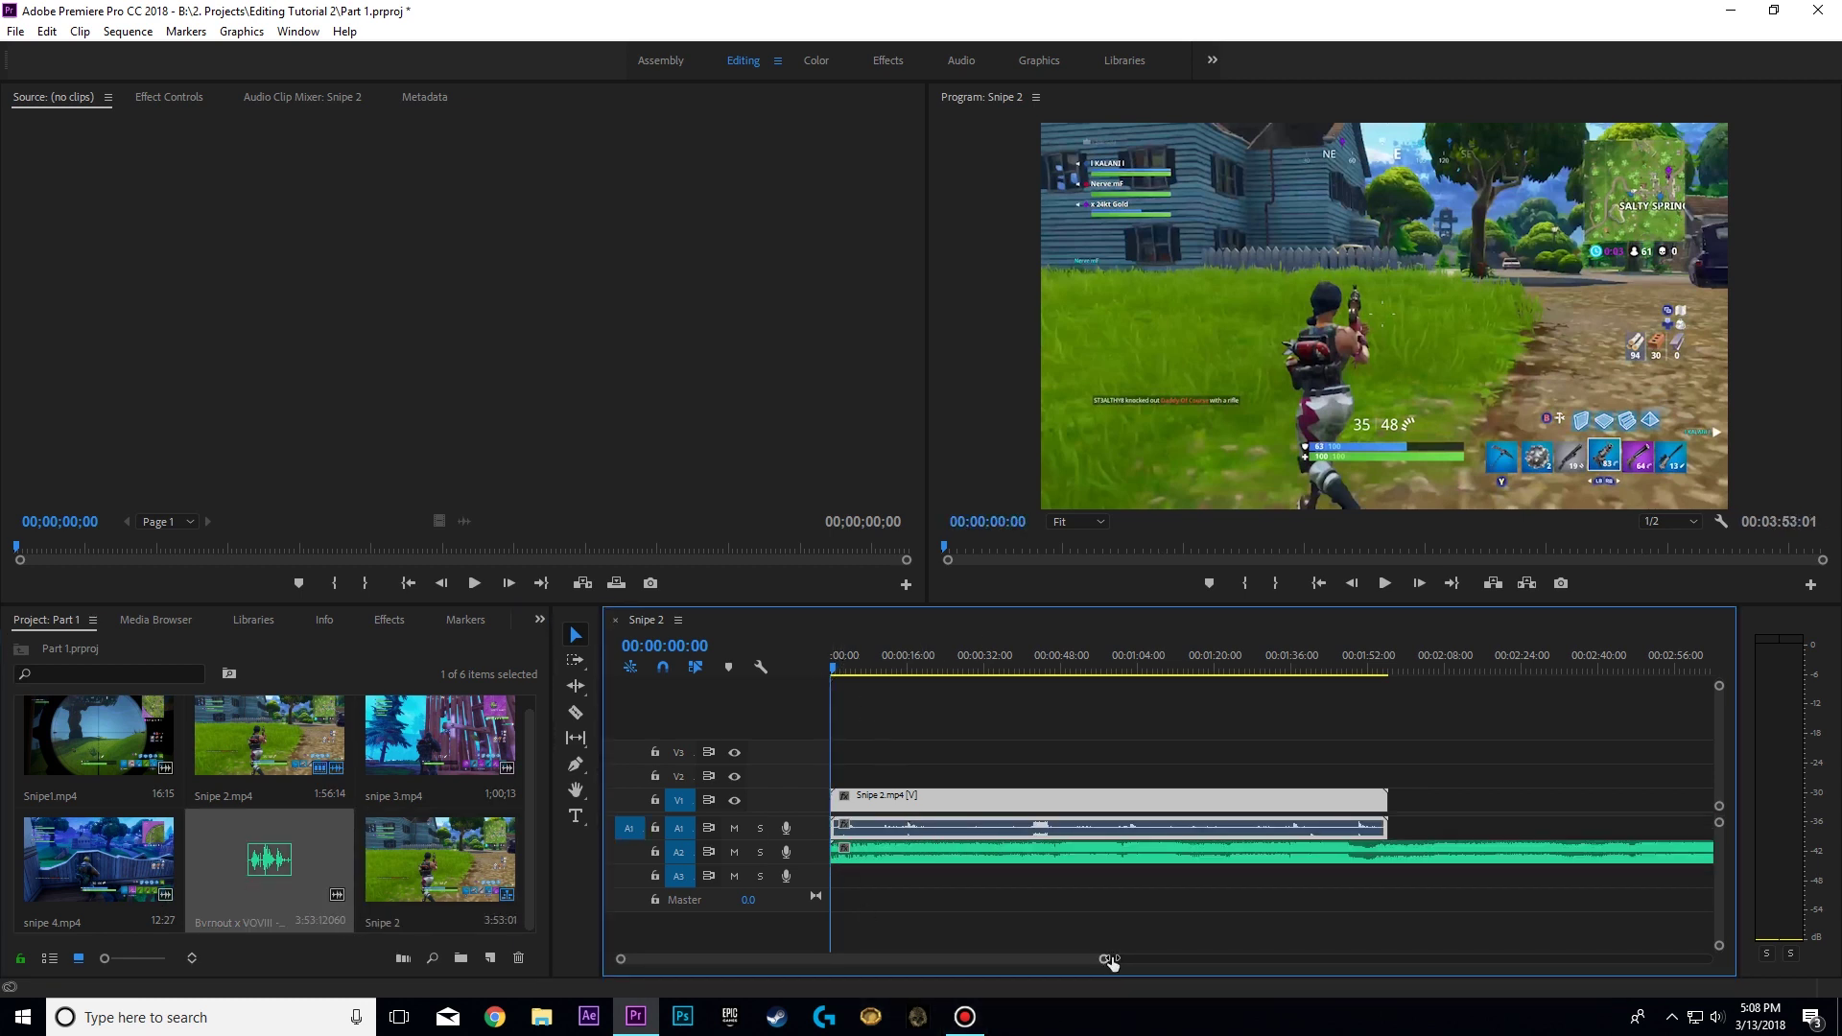
{"action": "left_click_drag", "start_coordinate": [1110, 962], "coordinate": [1197, 962]}
{"action": "left_click_drag", "start_coordinate": [461, 767], "coordinate": [1304, 810]}
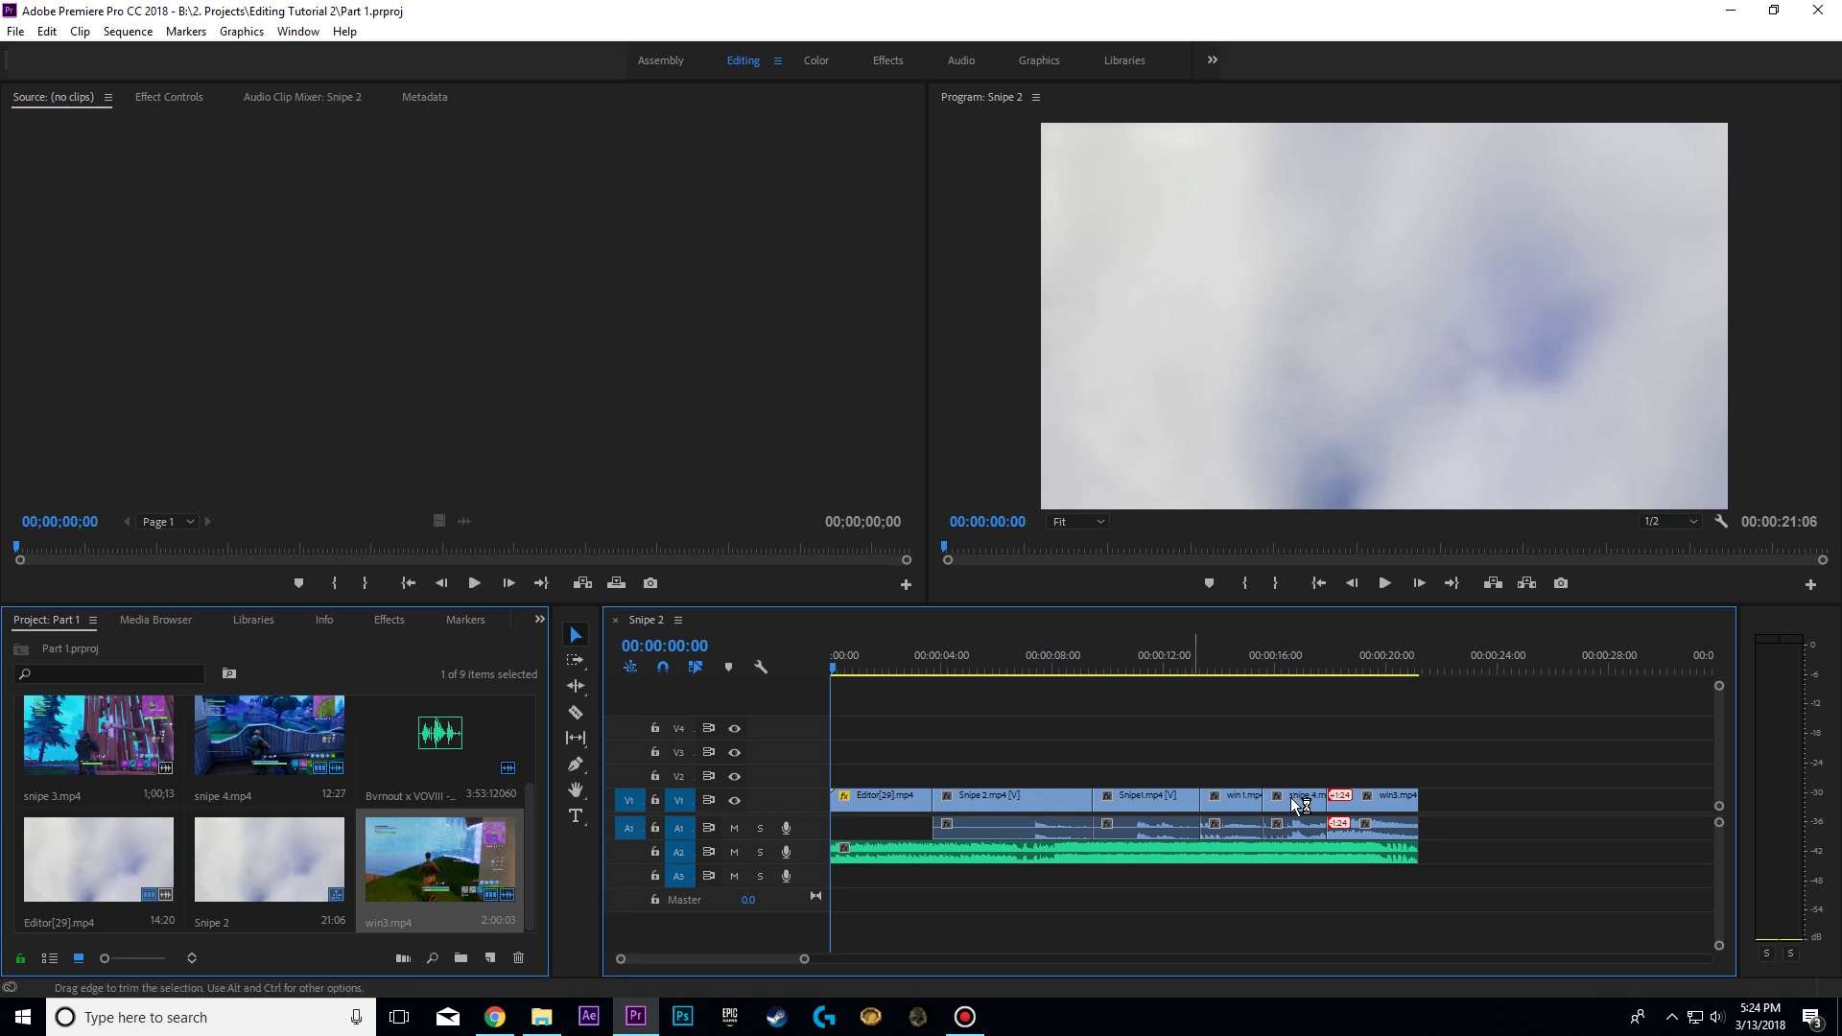
{"action": "left_click_drag", "start_coordinate": [852, 671], "coordinate": [922, 671]}
{"action": "key", "text": "Home"}
{"action": "left_click", "coordinate": [1385, 583]}
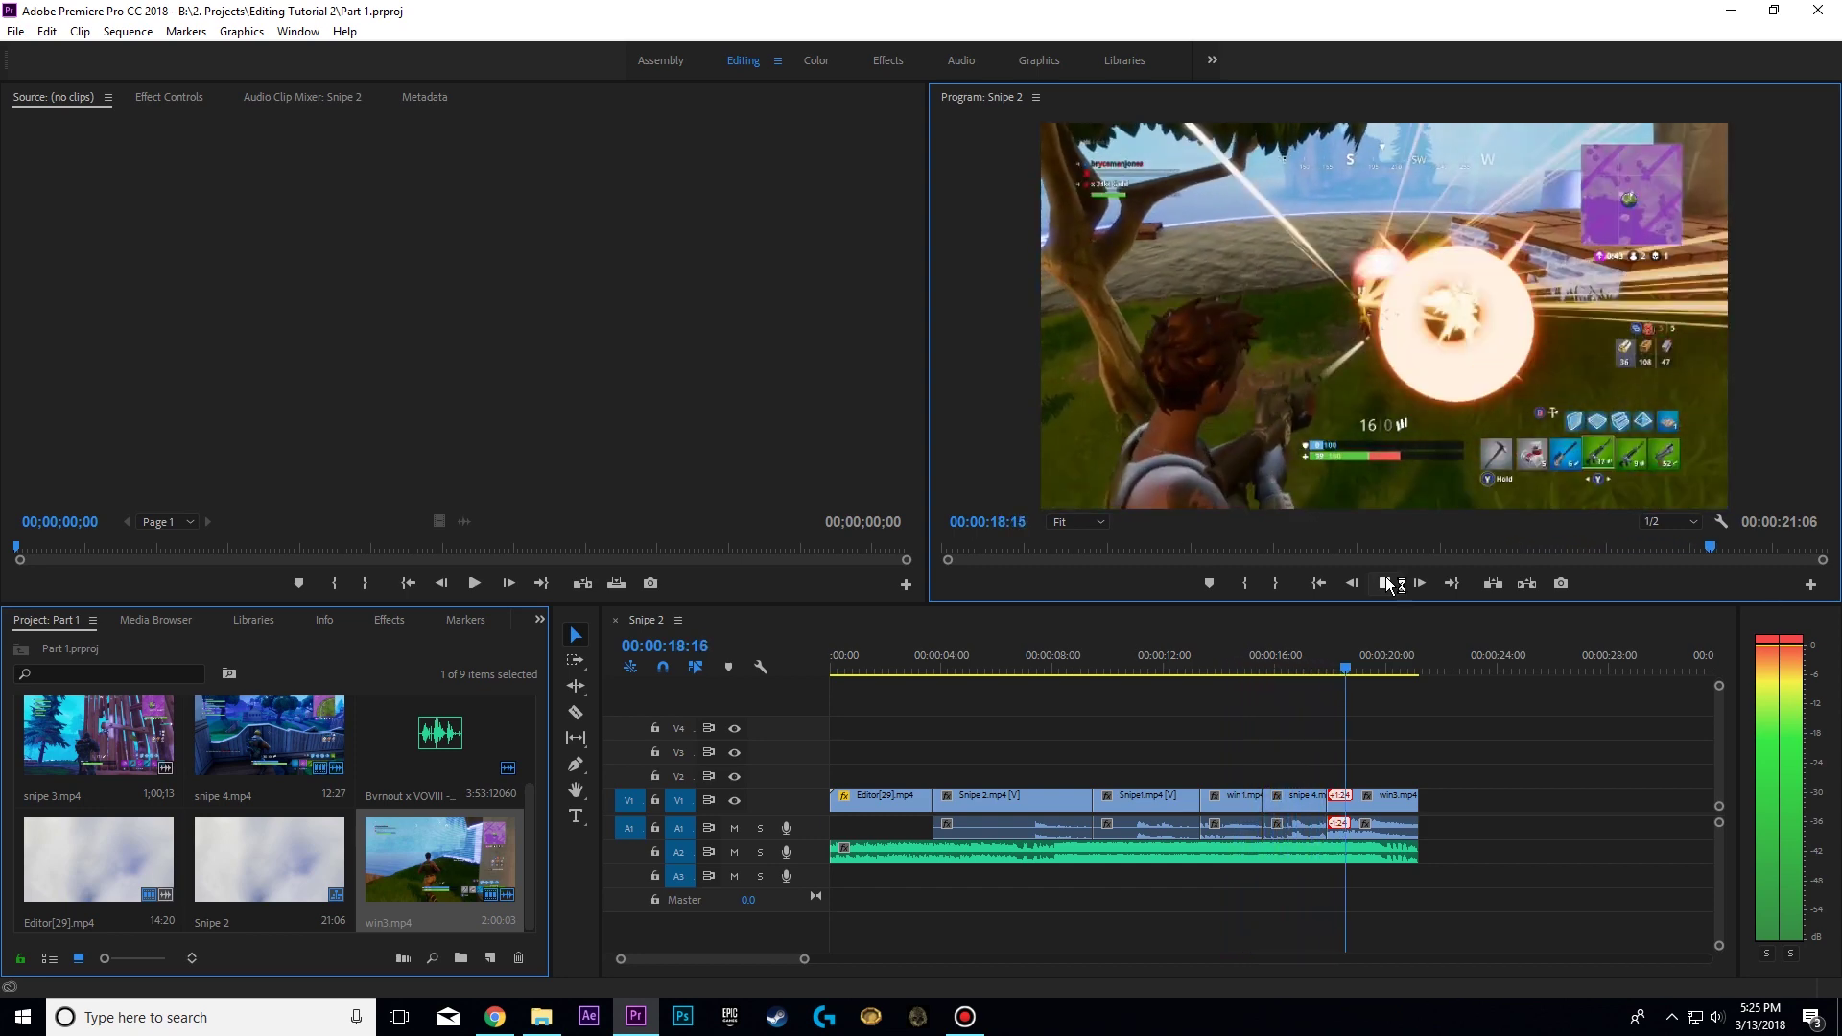
{"action": "left_click", "coordinate": [1386, 584]}
{"action": "left_click_drag", "start_coordinate": [1417, 658], "coordinate": [890, 708]}
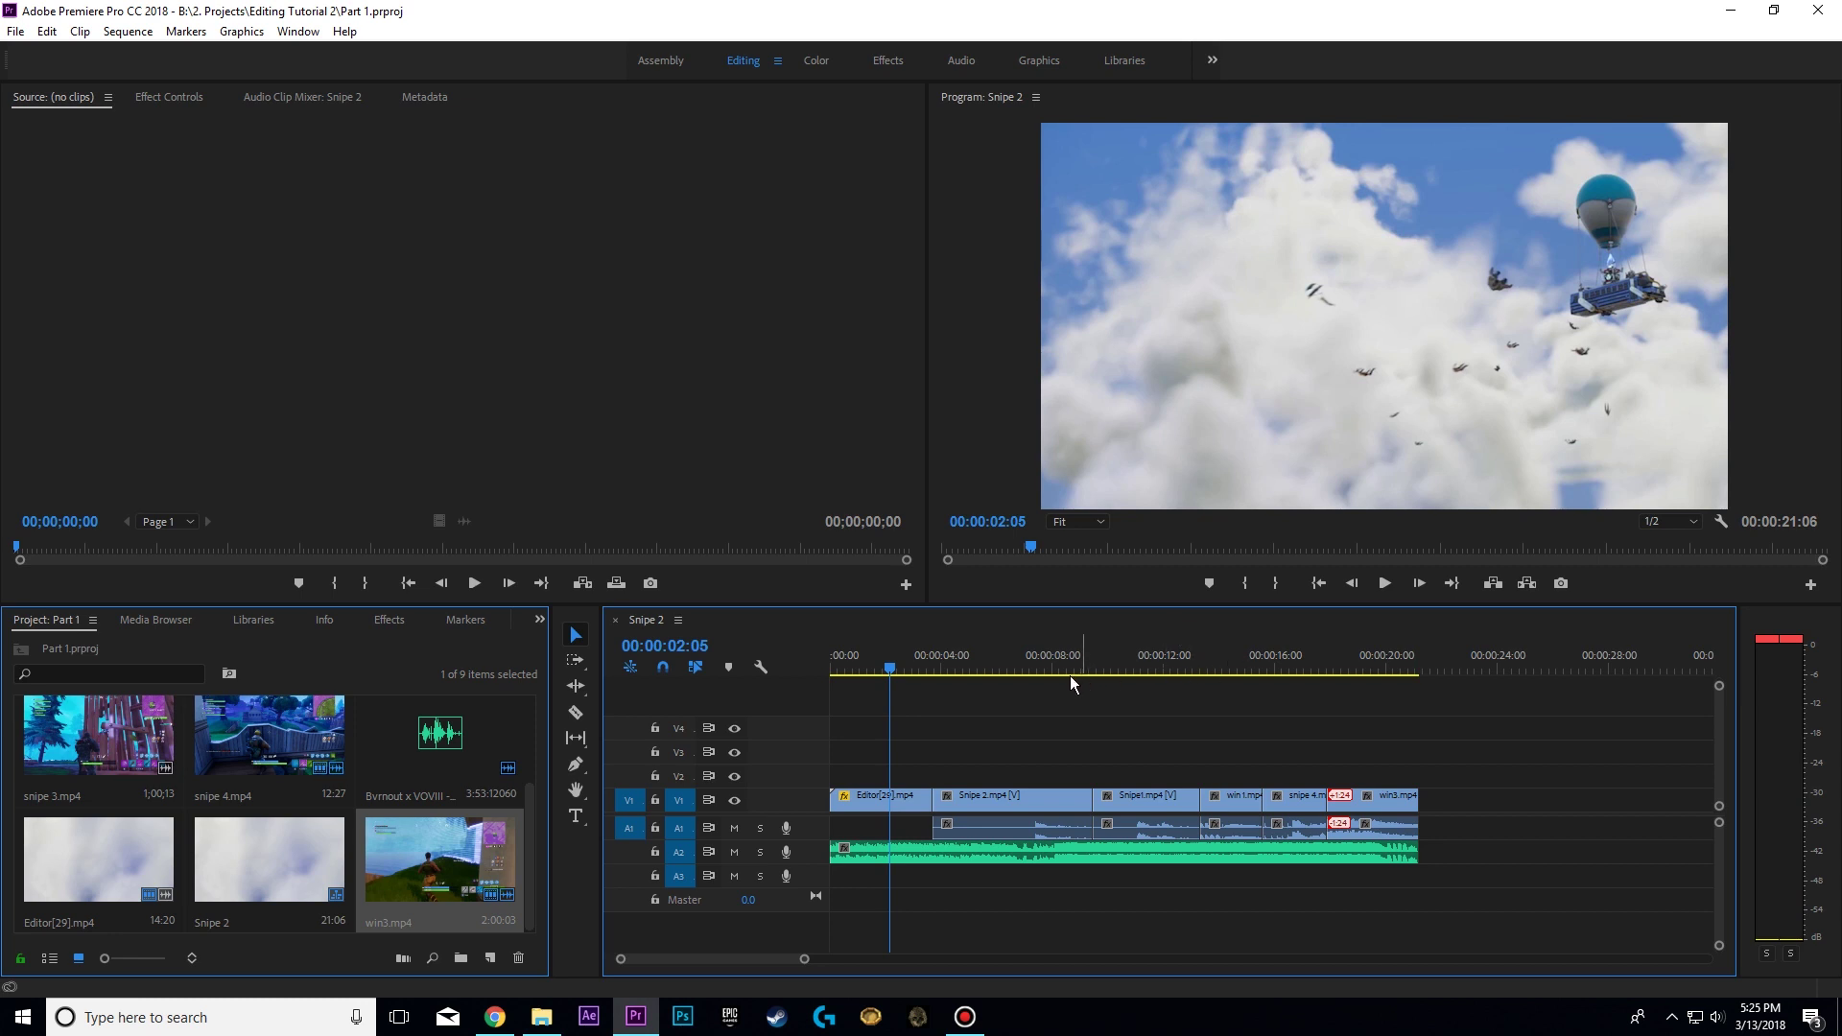
{"action": "left_click", "coordinate": [840, 660]}
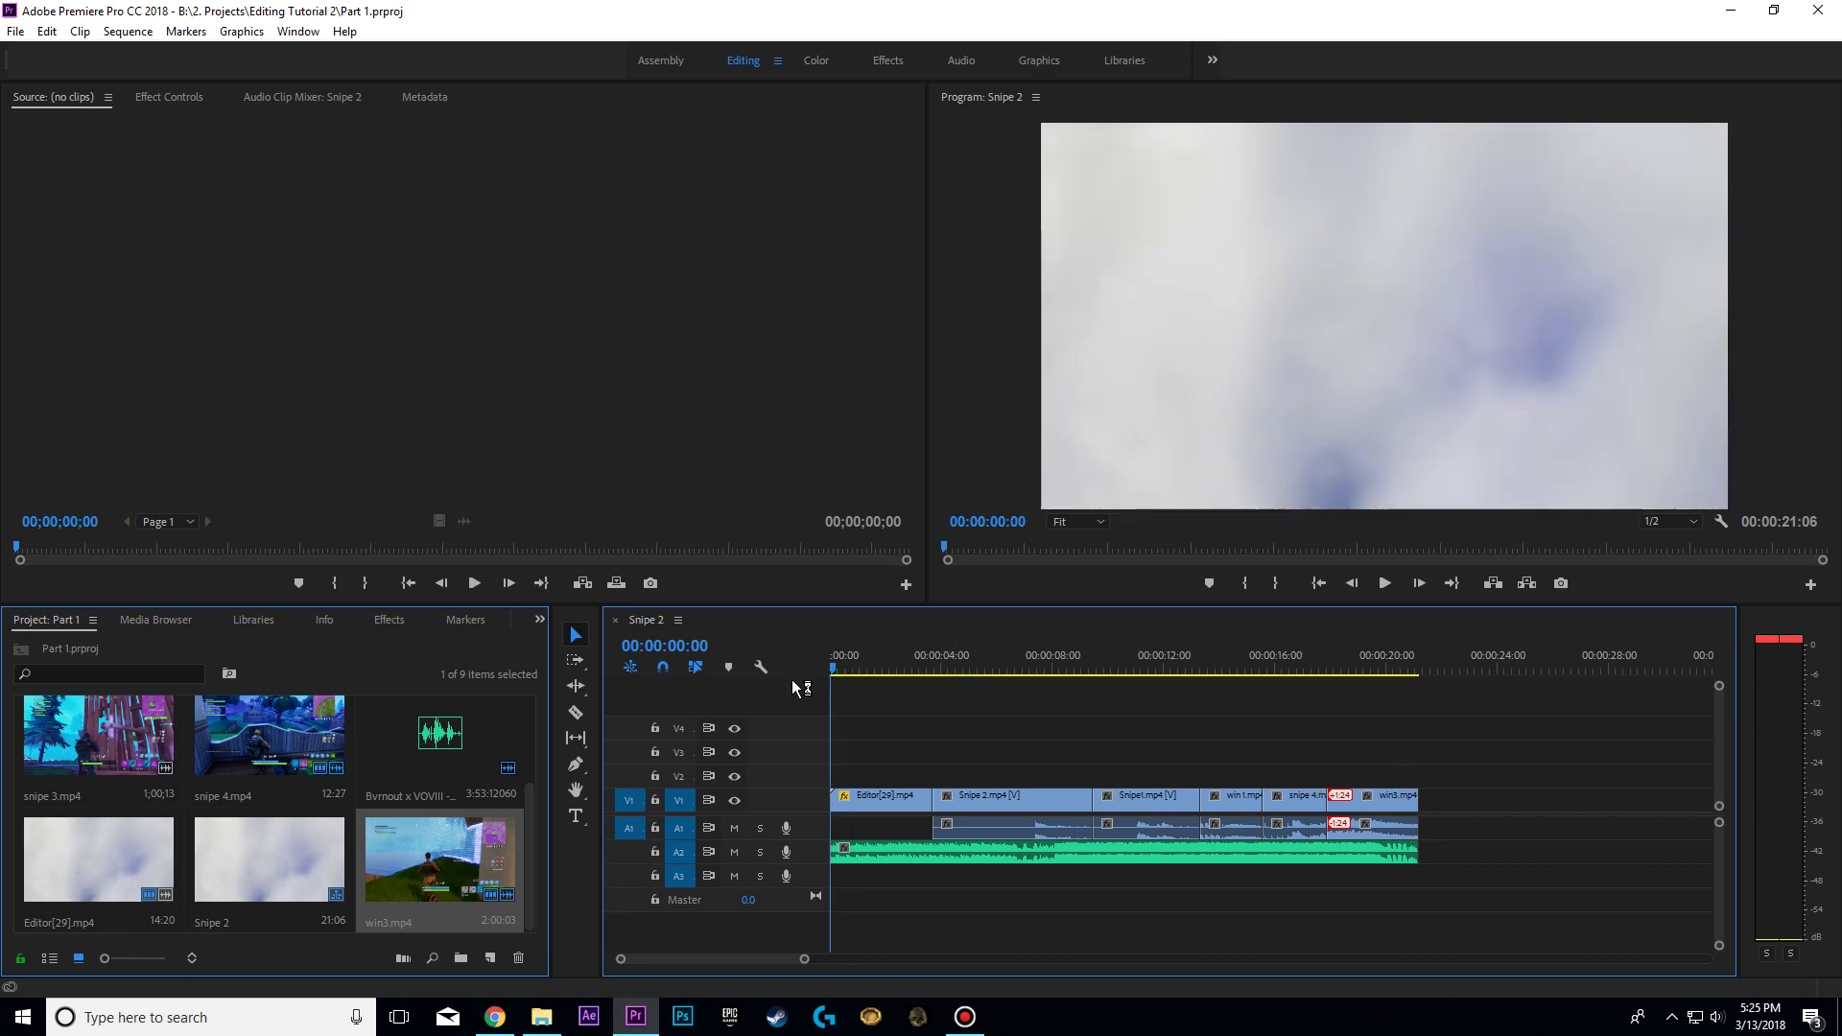
Save the project as For AE.prproj in B:\2. Projects\Editing Tutorial 2.
{"action": "left_click", "coordinate": [16, 30]}
{"action": "left_click", "coordinate": [157, 271]}
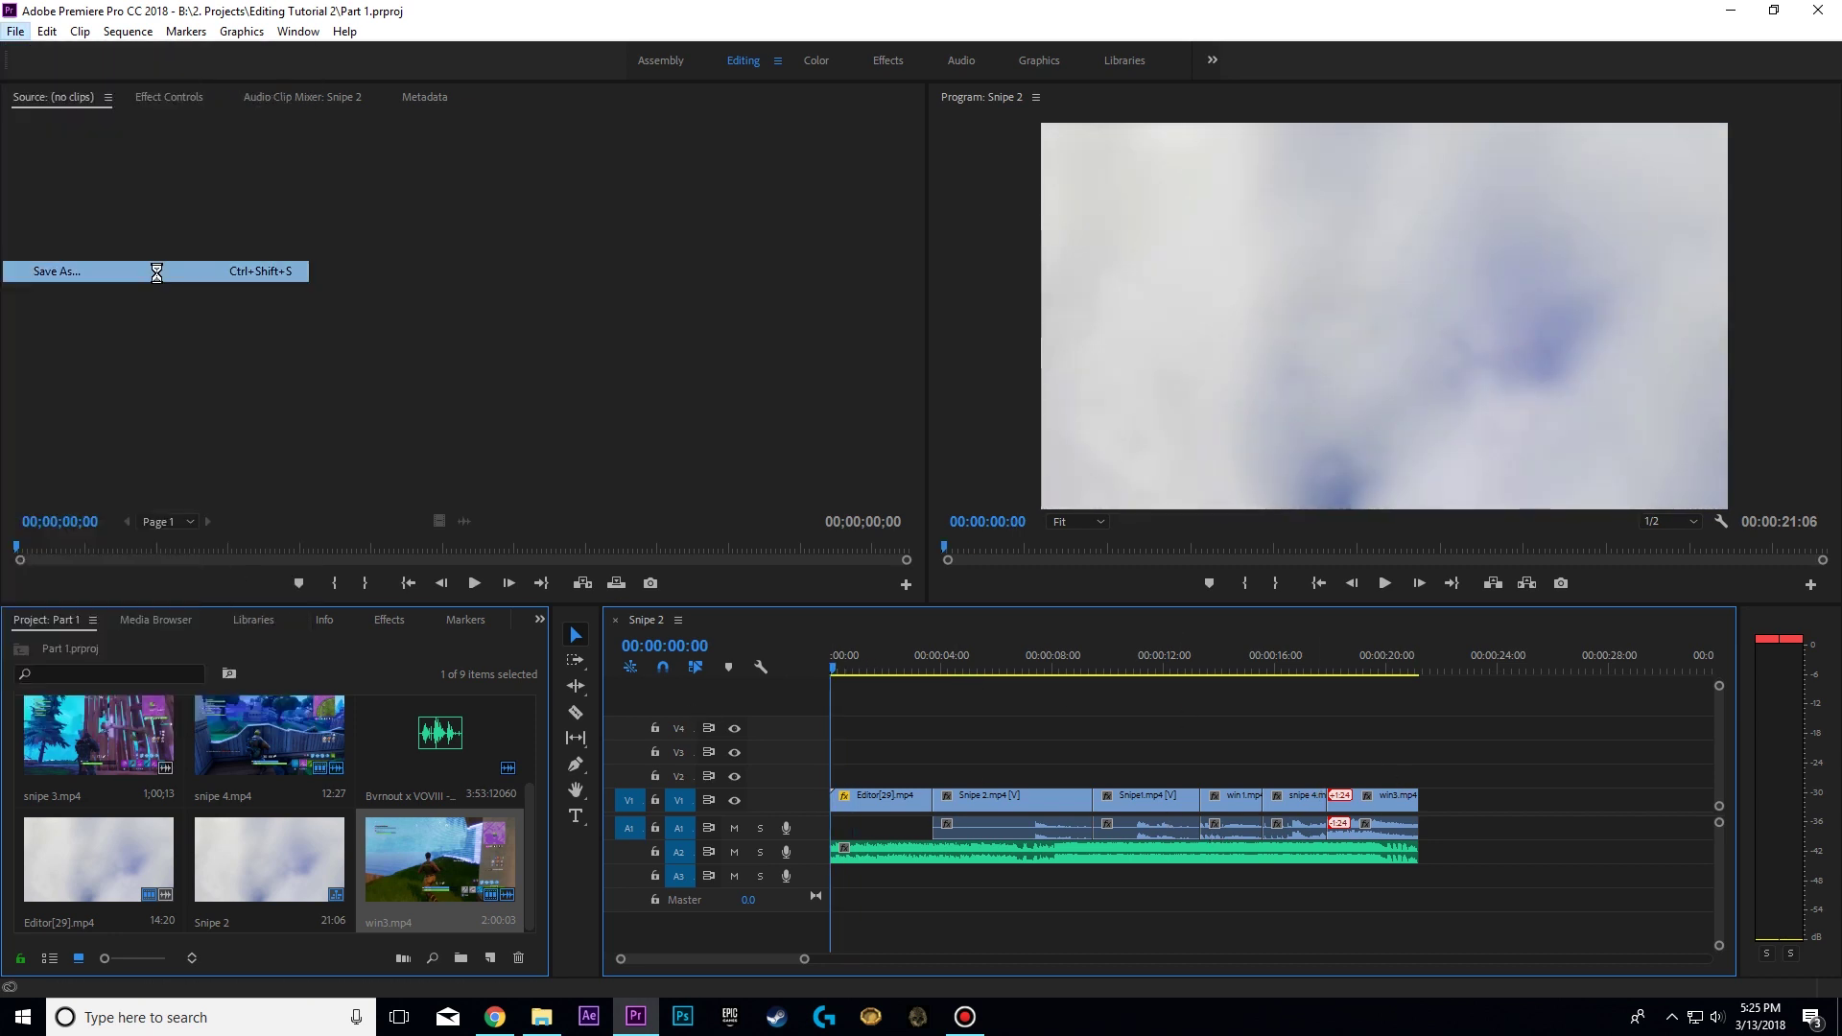
{"action": "left_click", "coordinate": [78, 230]}
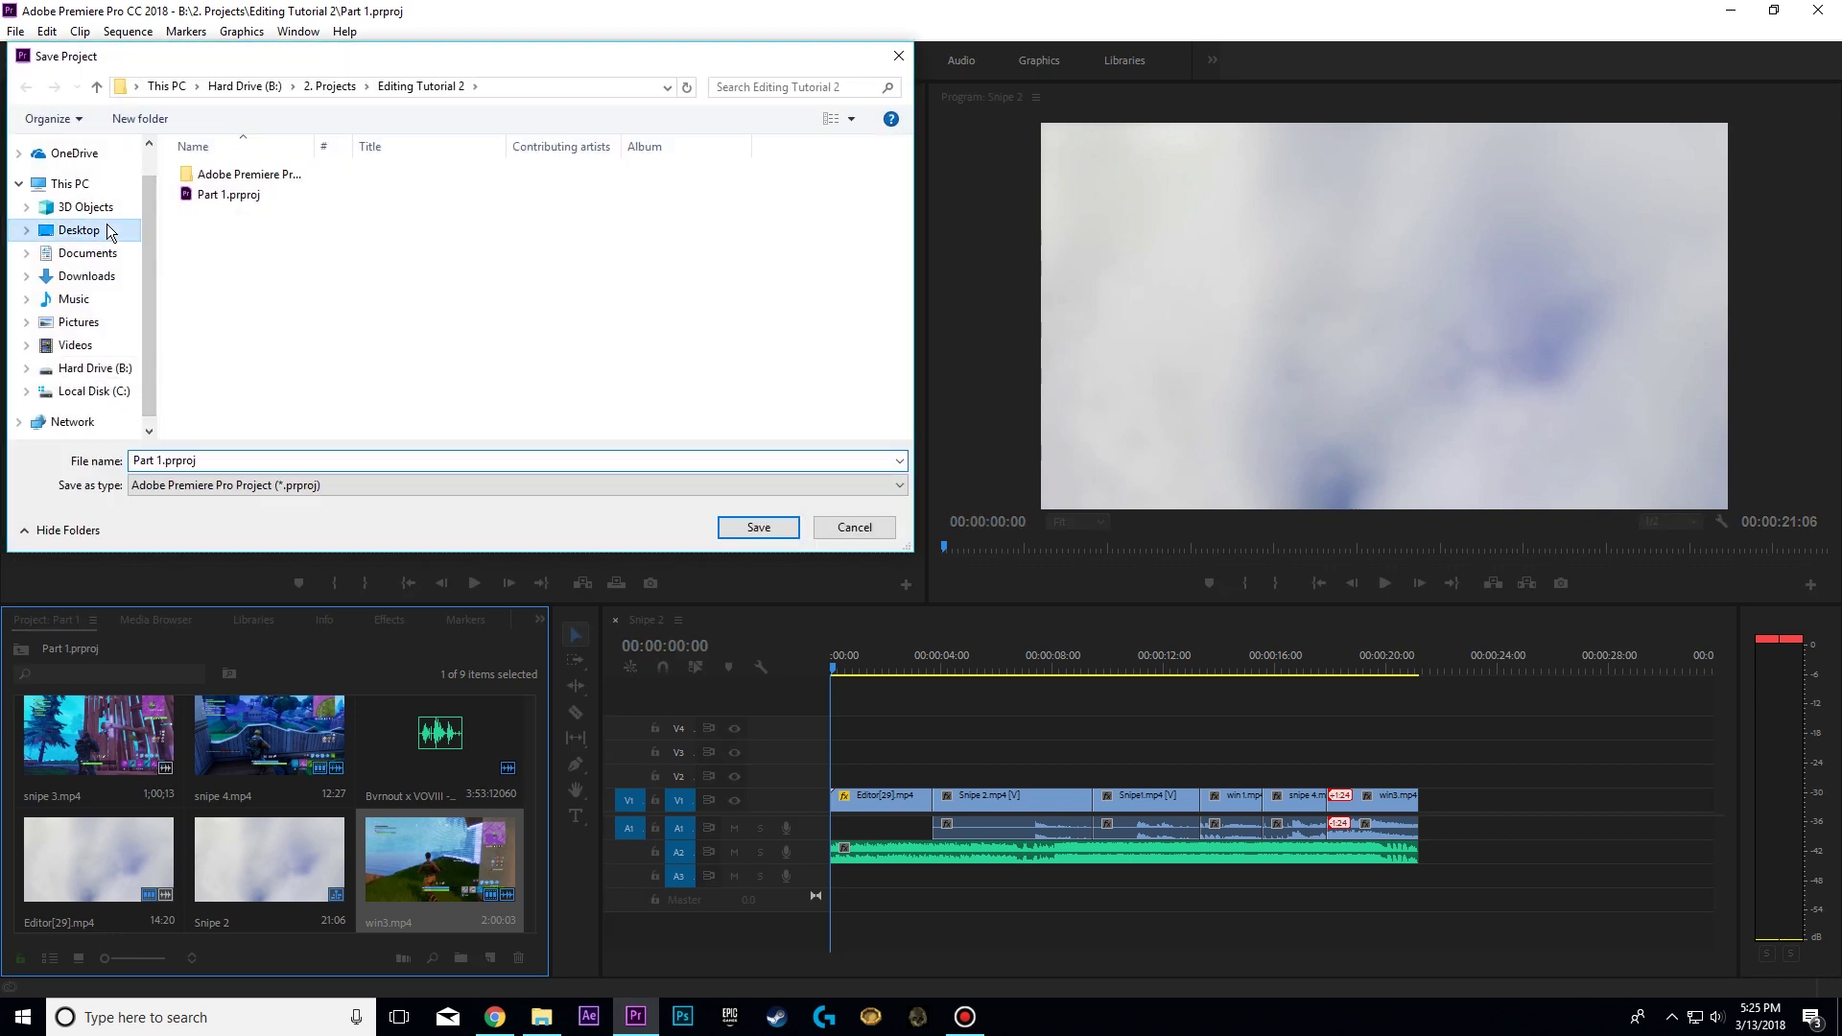
{"action": "left_click", "coordinate": [91, 391]}
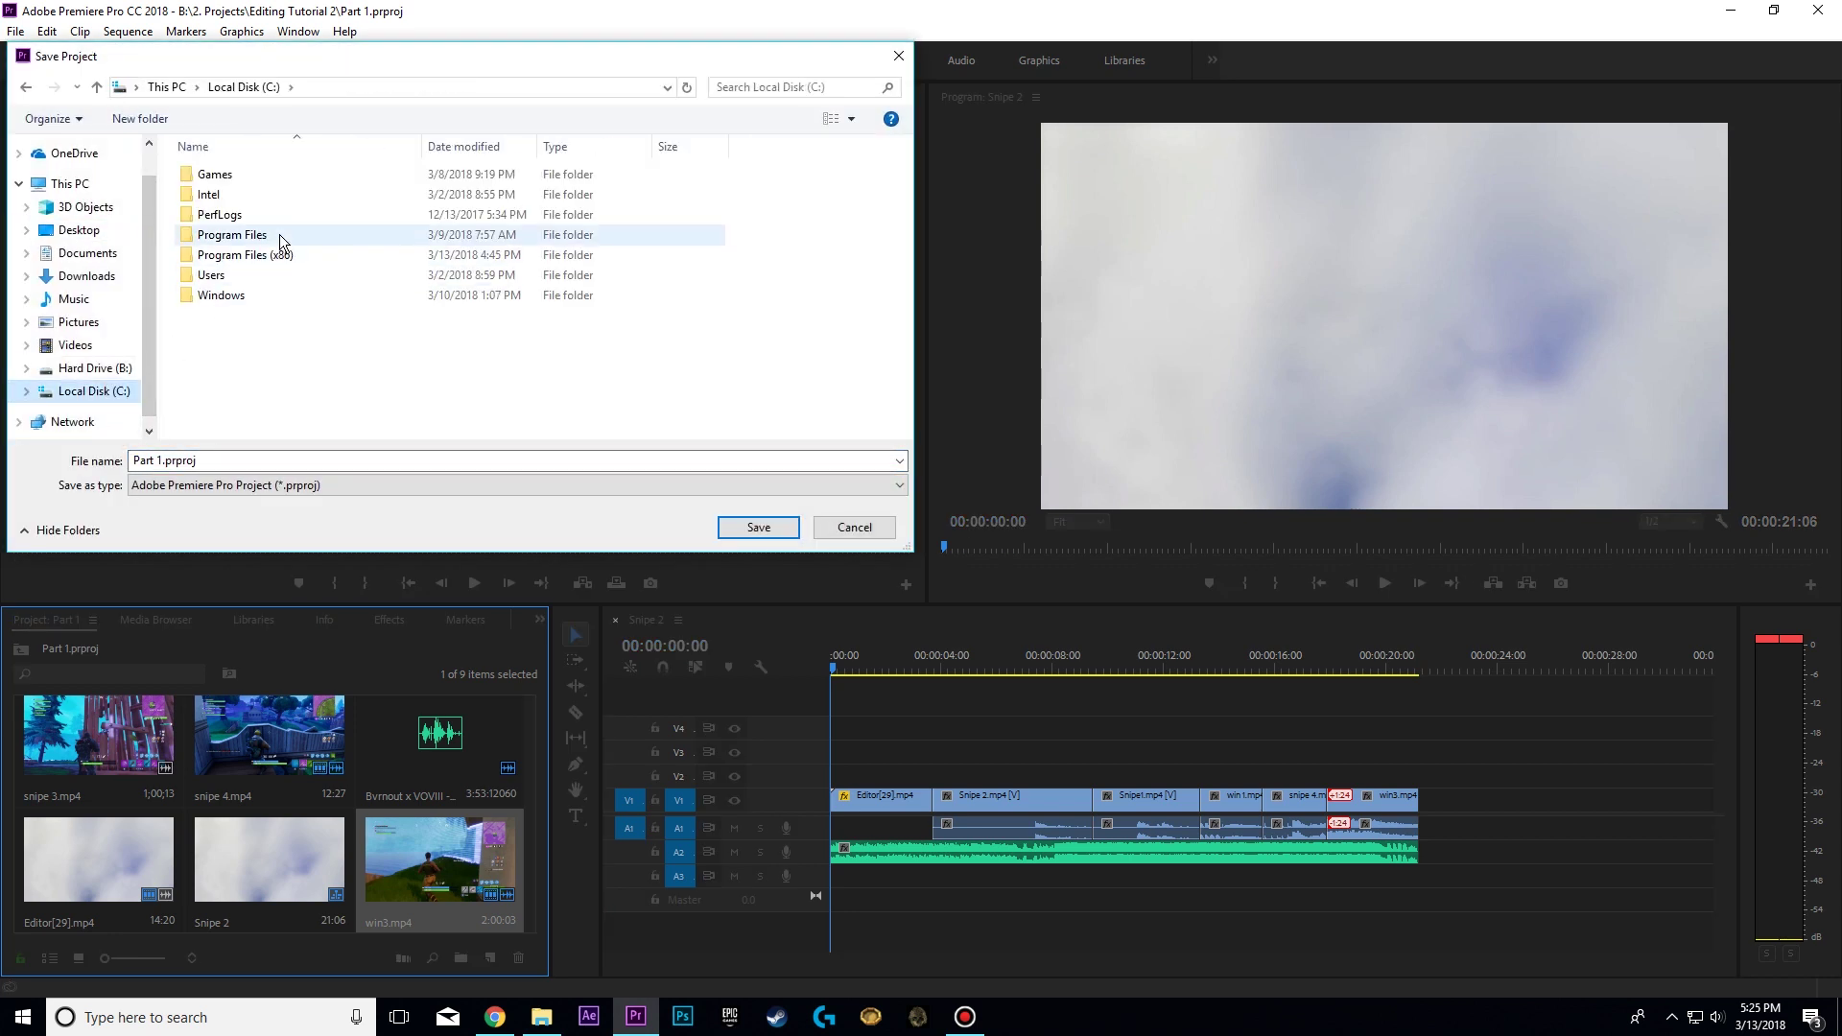
{"action": "left_click", "coordinate": [133, 367]}
{"action": "left_click", "coordinate": [262, 194]}
{"action": "double_click", "coordinate": [262, 194]}
{"action": "double_click", "coordinate": [236, 174]}
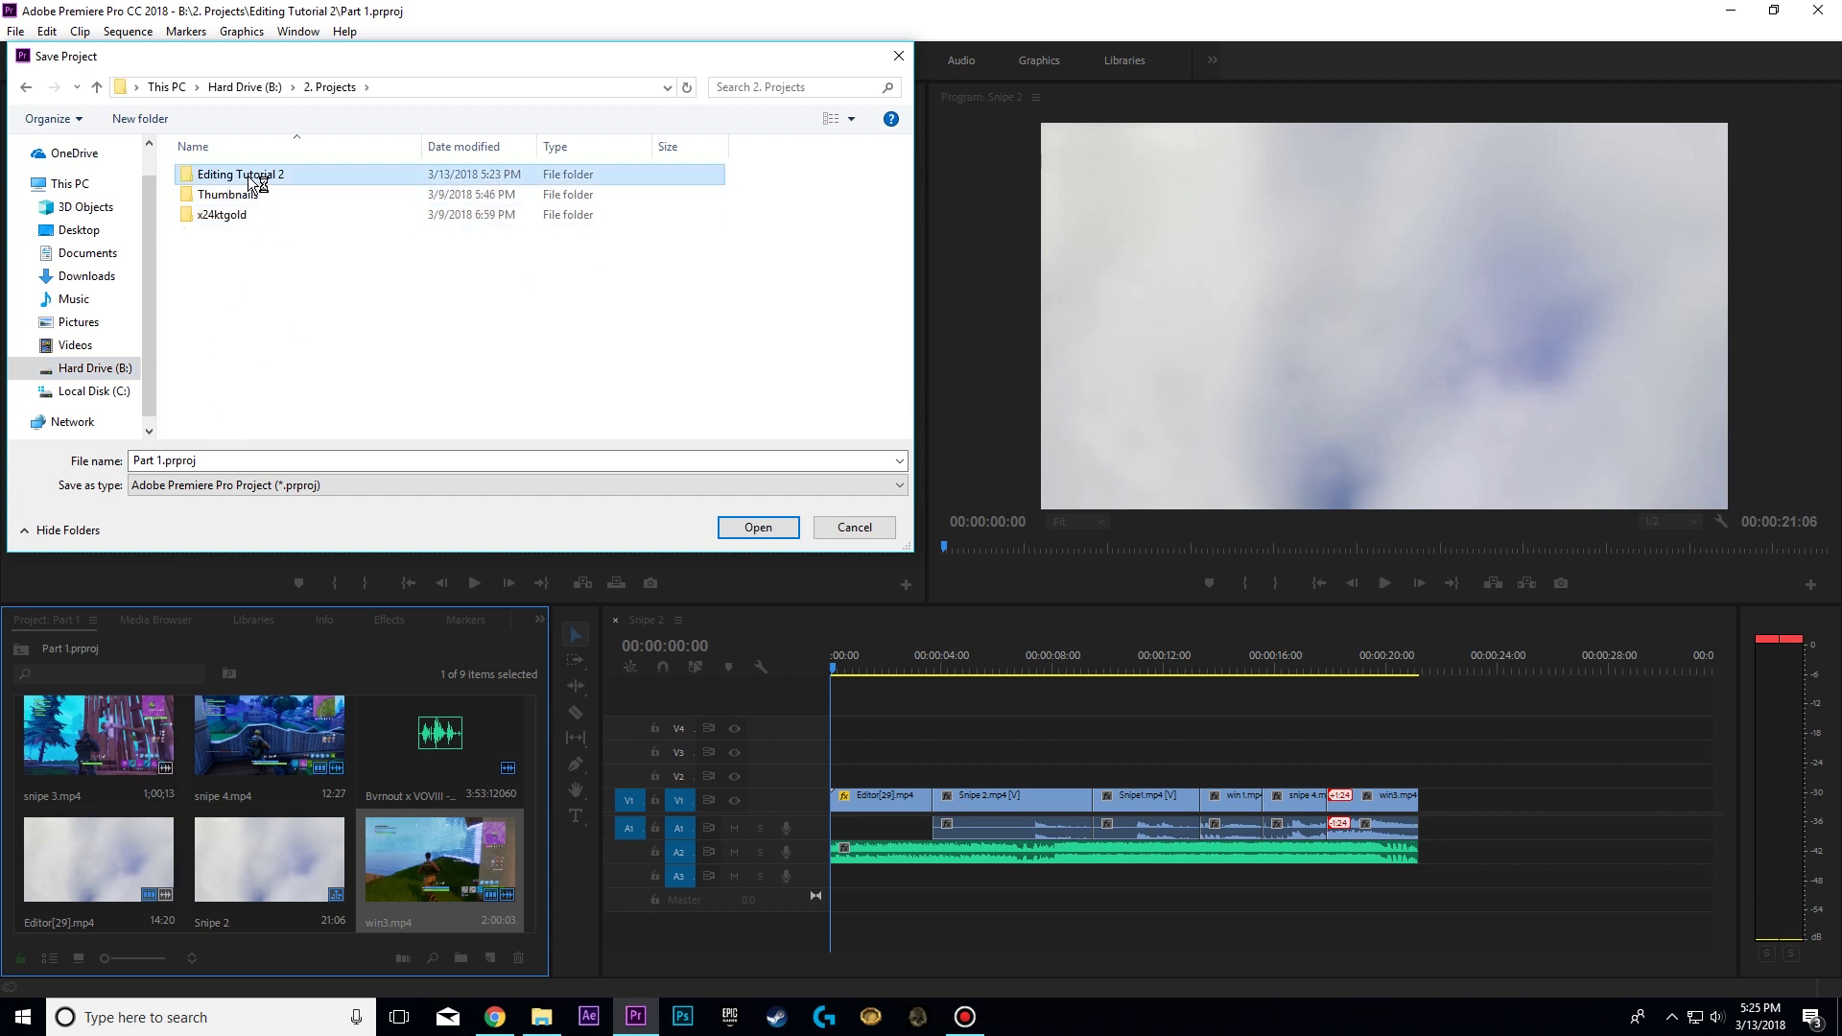
{"action": "triple_click", "coordinate": [194, 460]}
{"action": "type", "text": "For AE"}
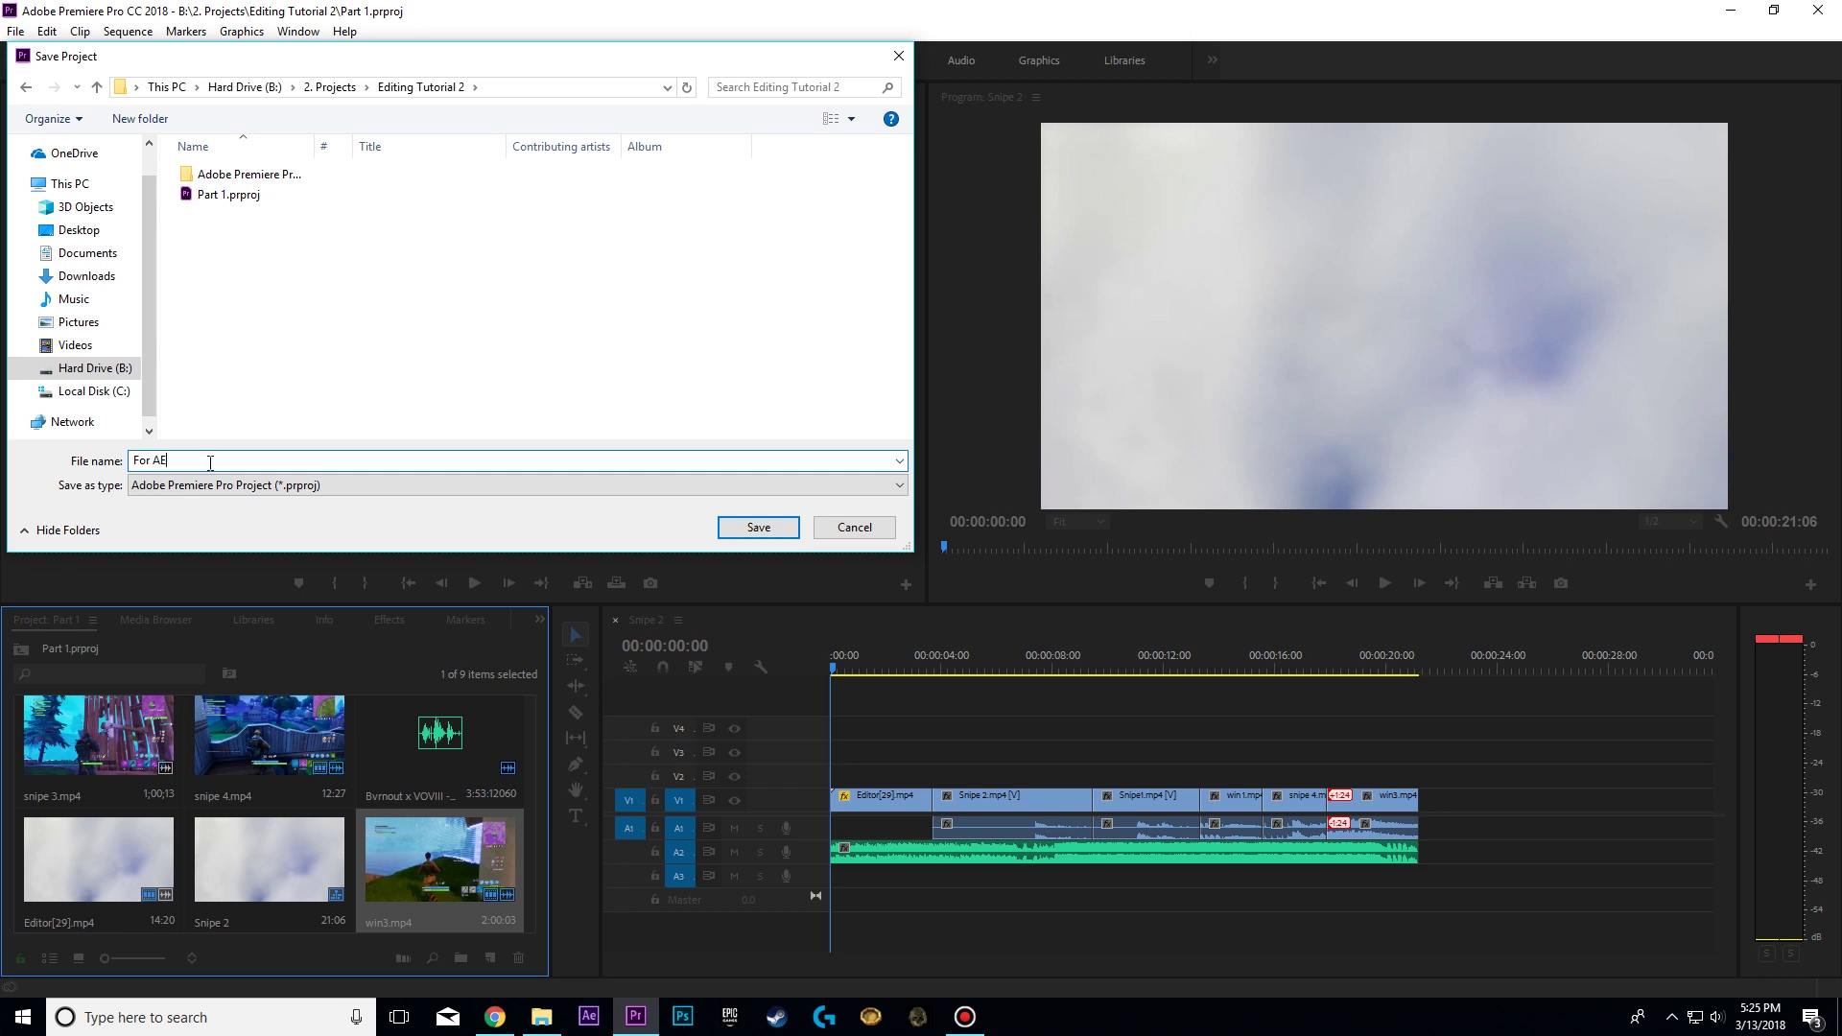
{"action": "left_click", "coordinate": [754, 528]}
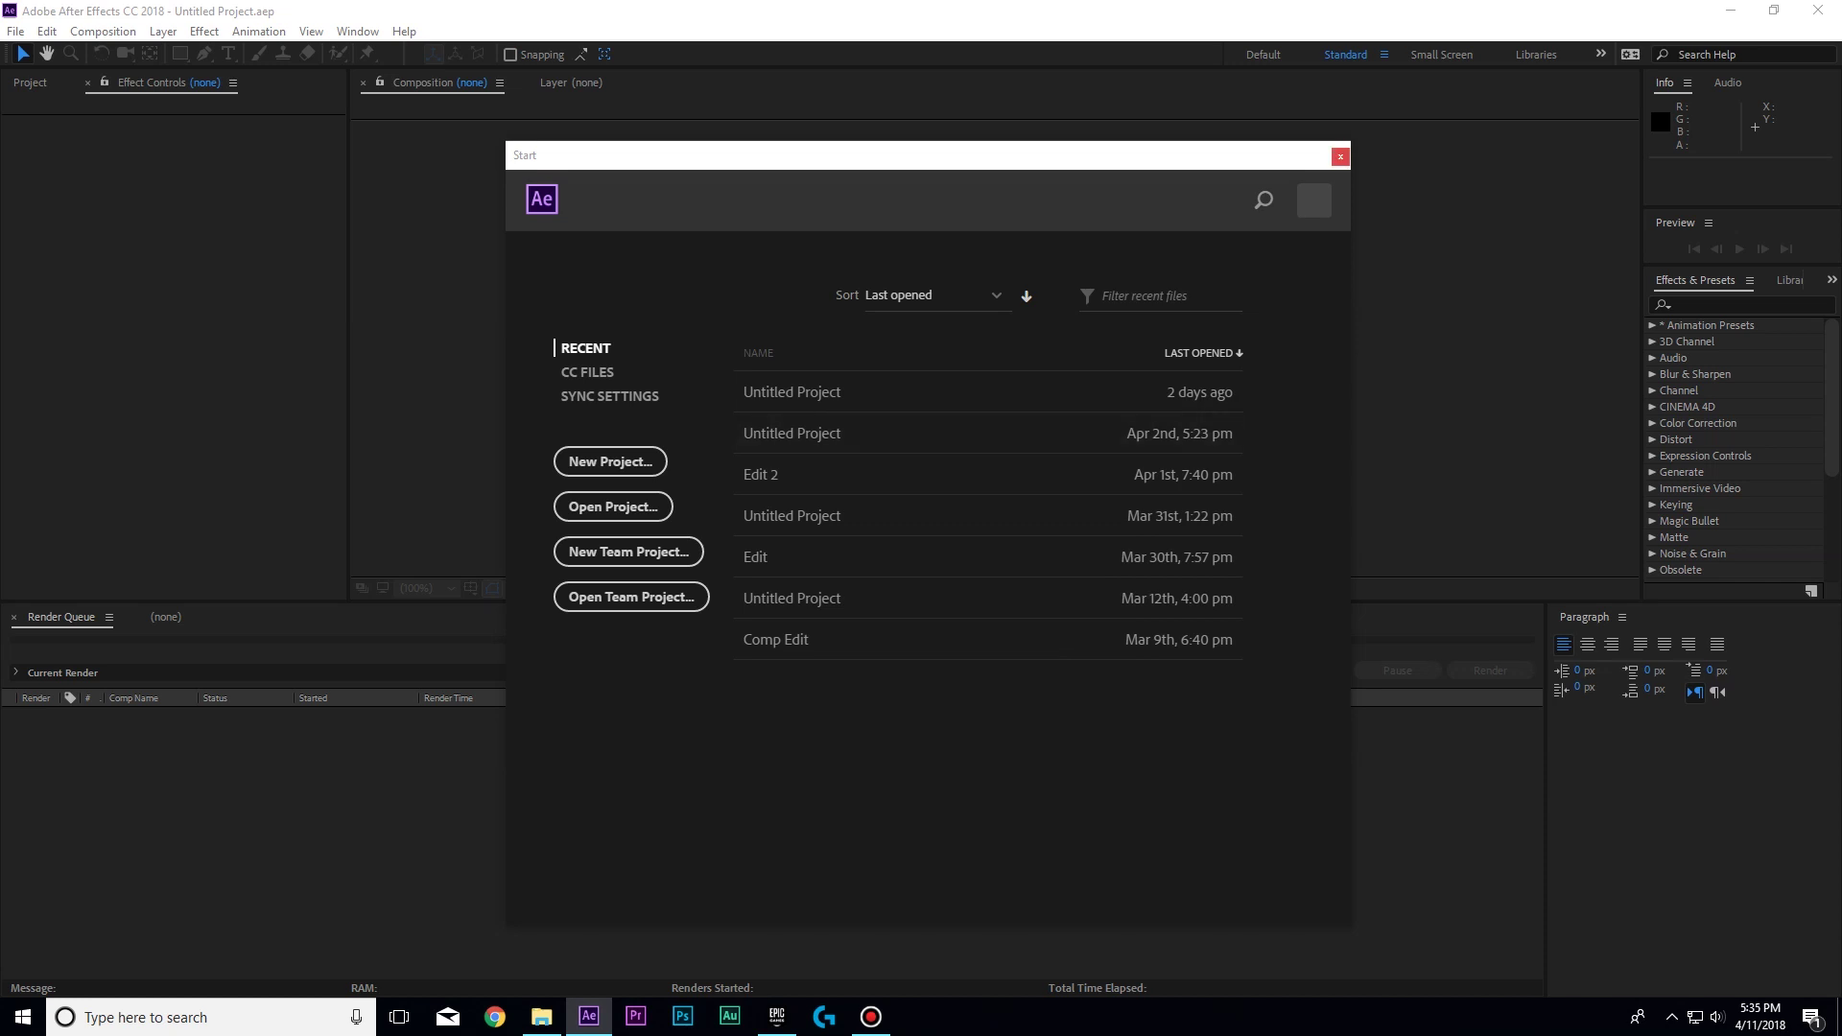
Import For AE.prproj with all sequences and audio, dismissing the missing-file warning.
{"action": "left_click", "coordinate": [1340, 155]}
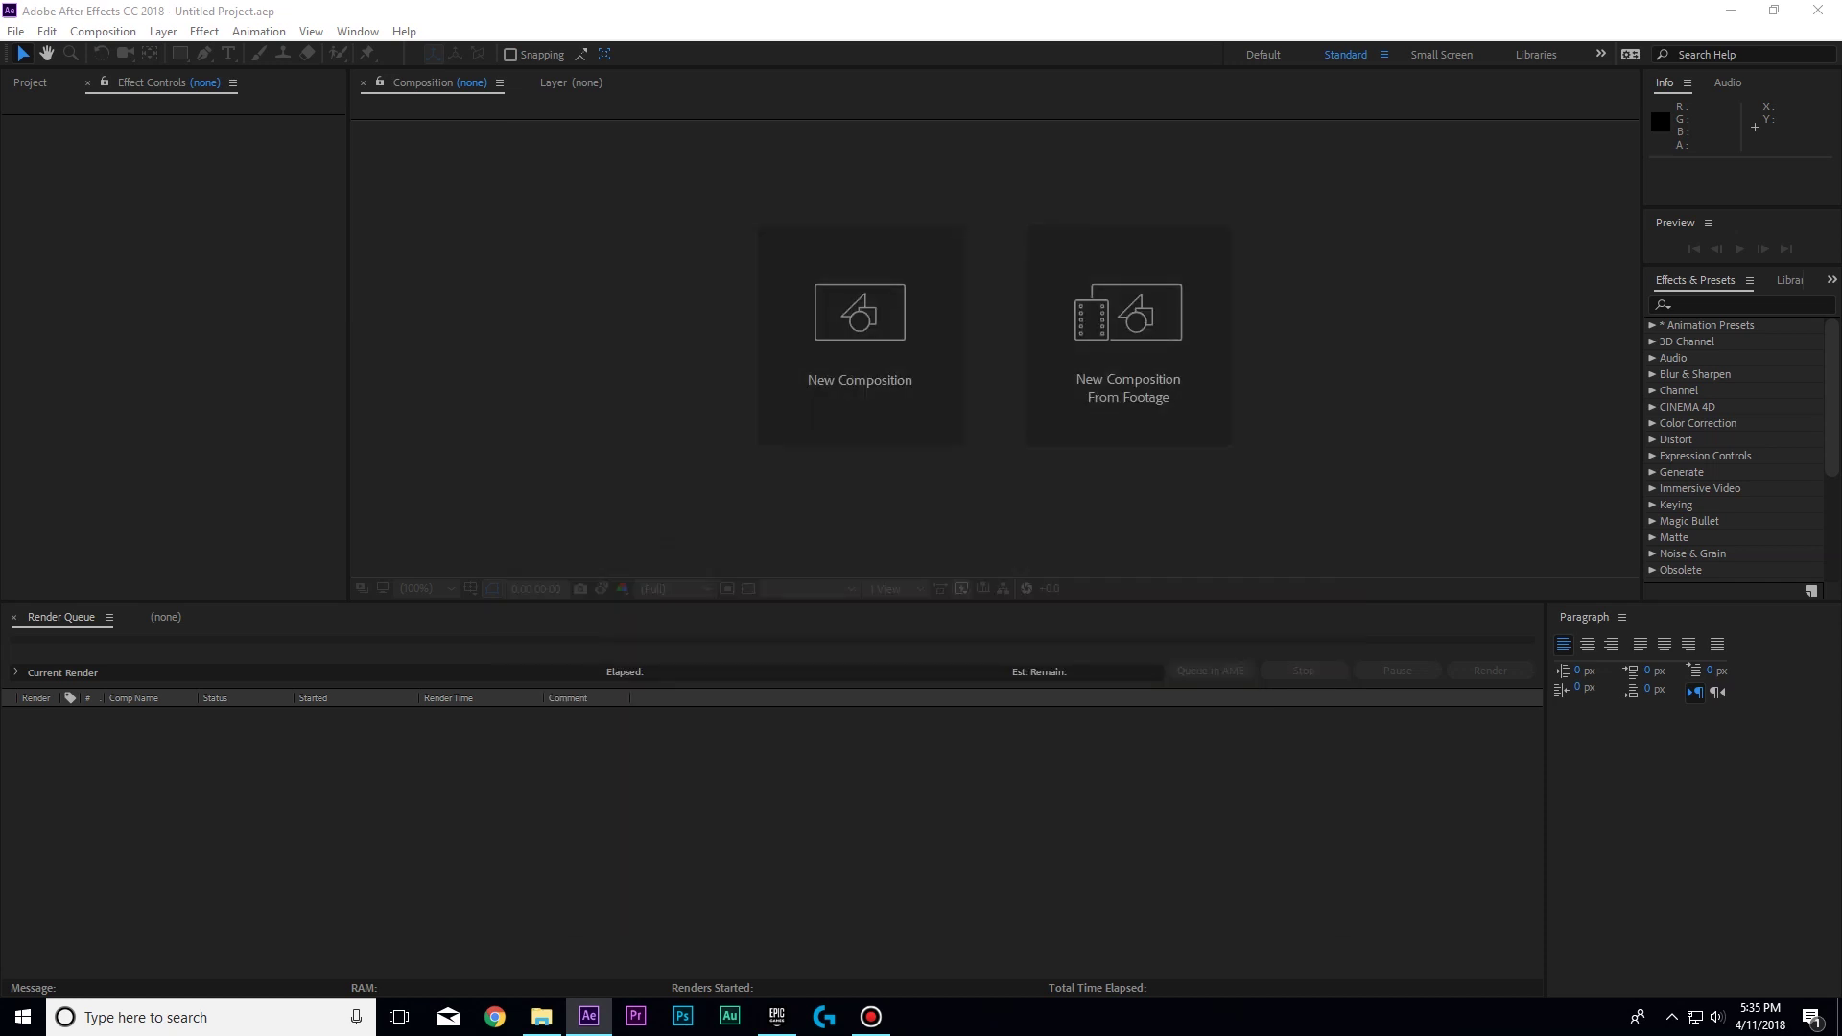
{"action": "left_click", "coordinate": [15, 31]}
{"action": "mouse_move", "coordinate": [144, 299]}
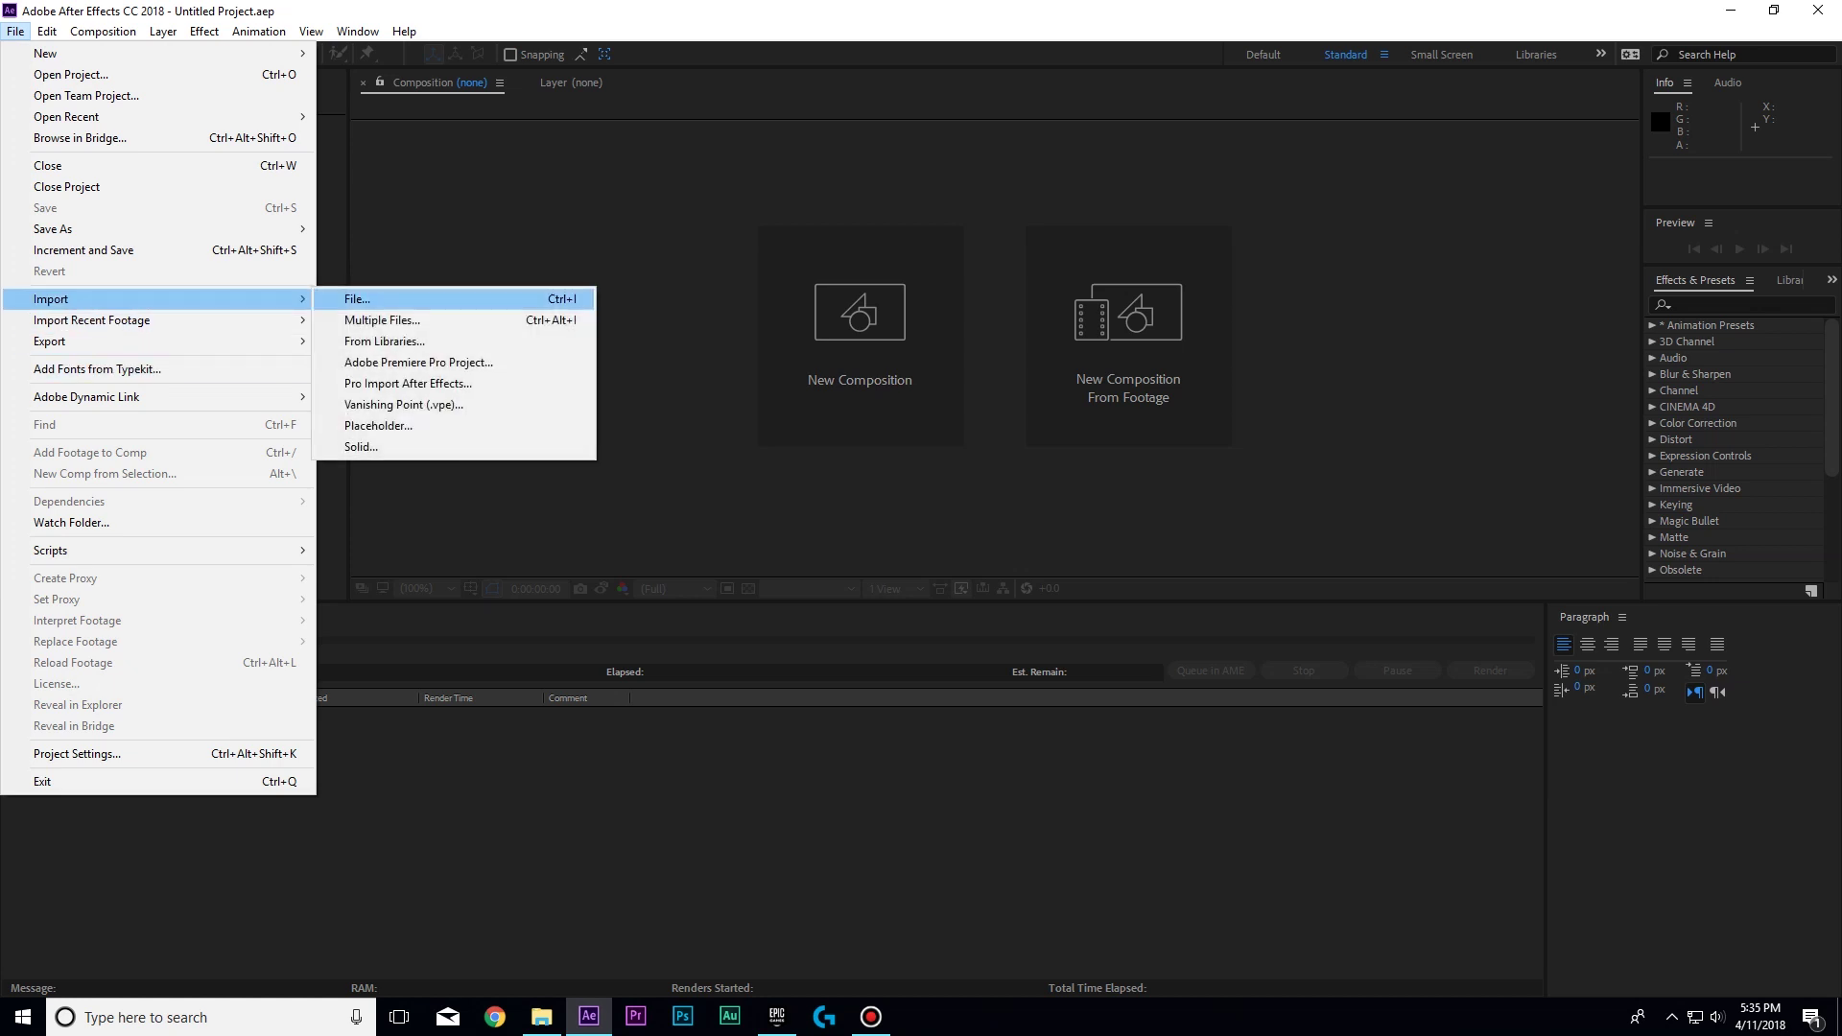
{"action": "left_click", "coordinate": [418, 362]}
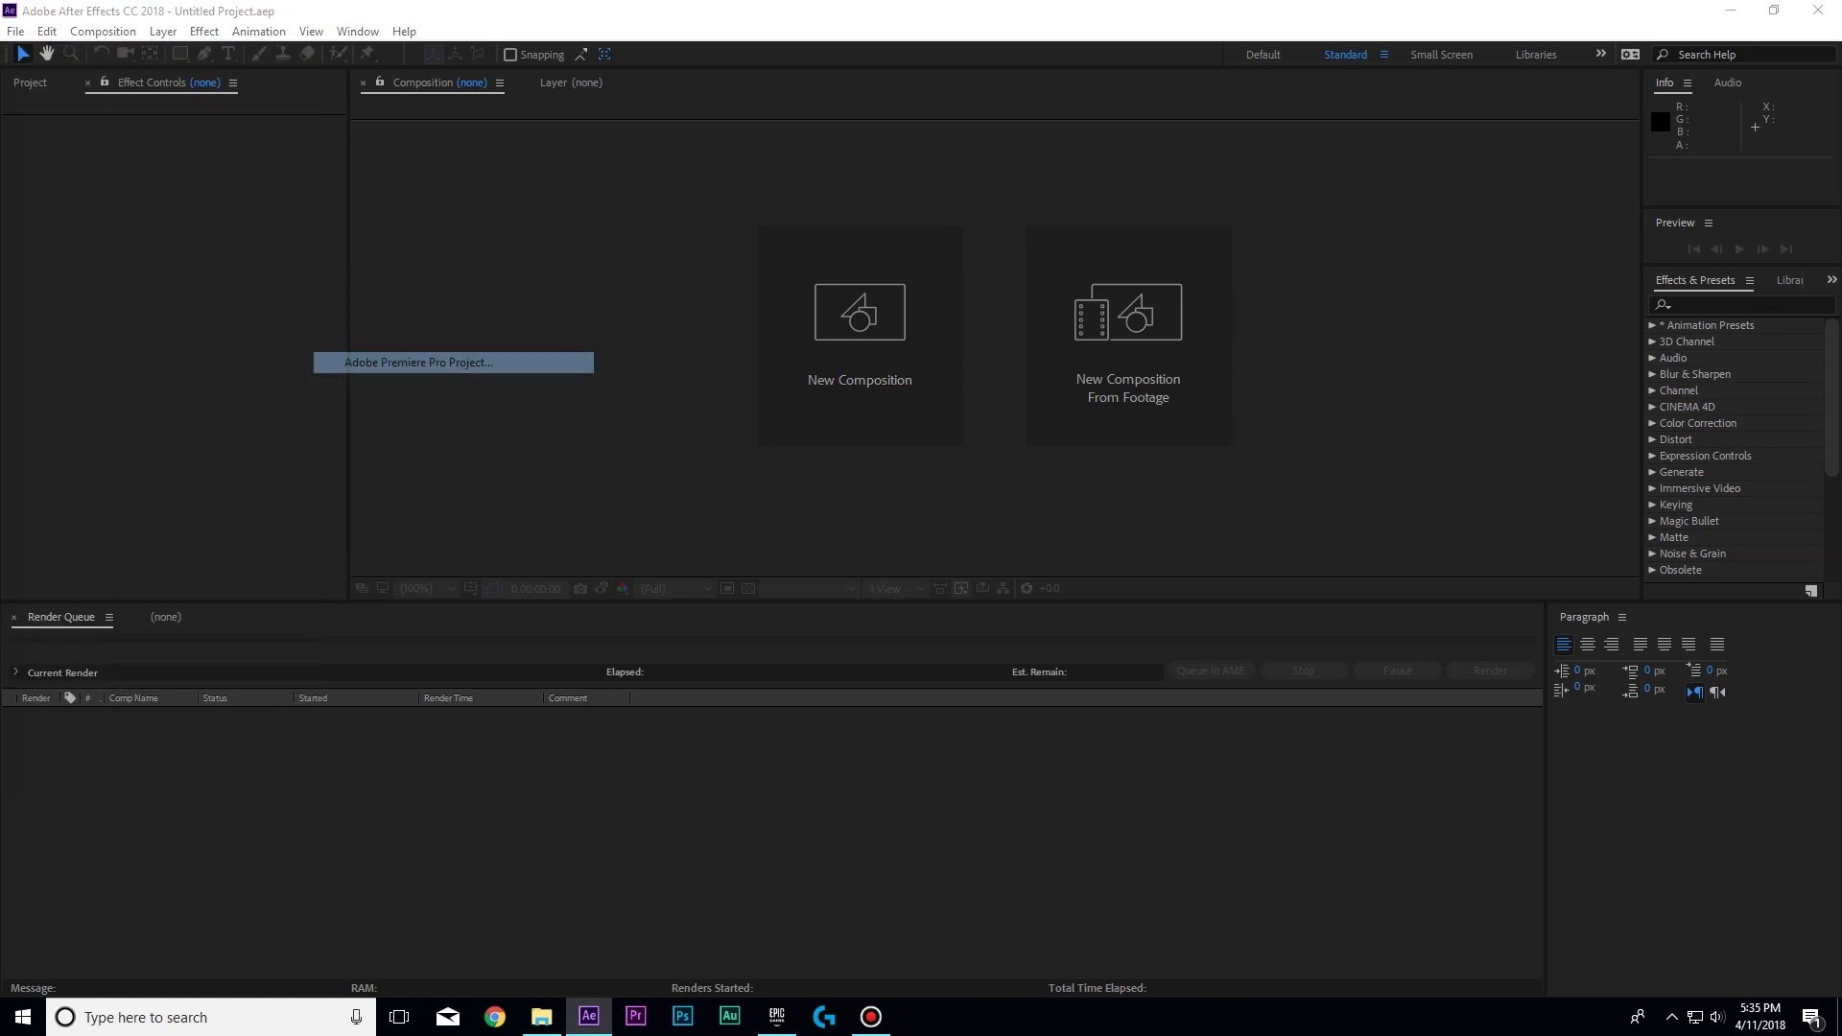
{"action": "left_click", "coordinate": [465, 162]}
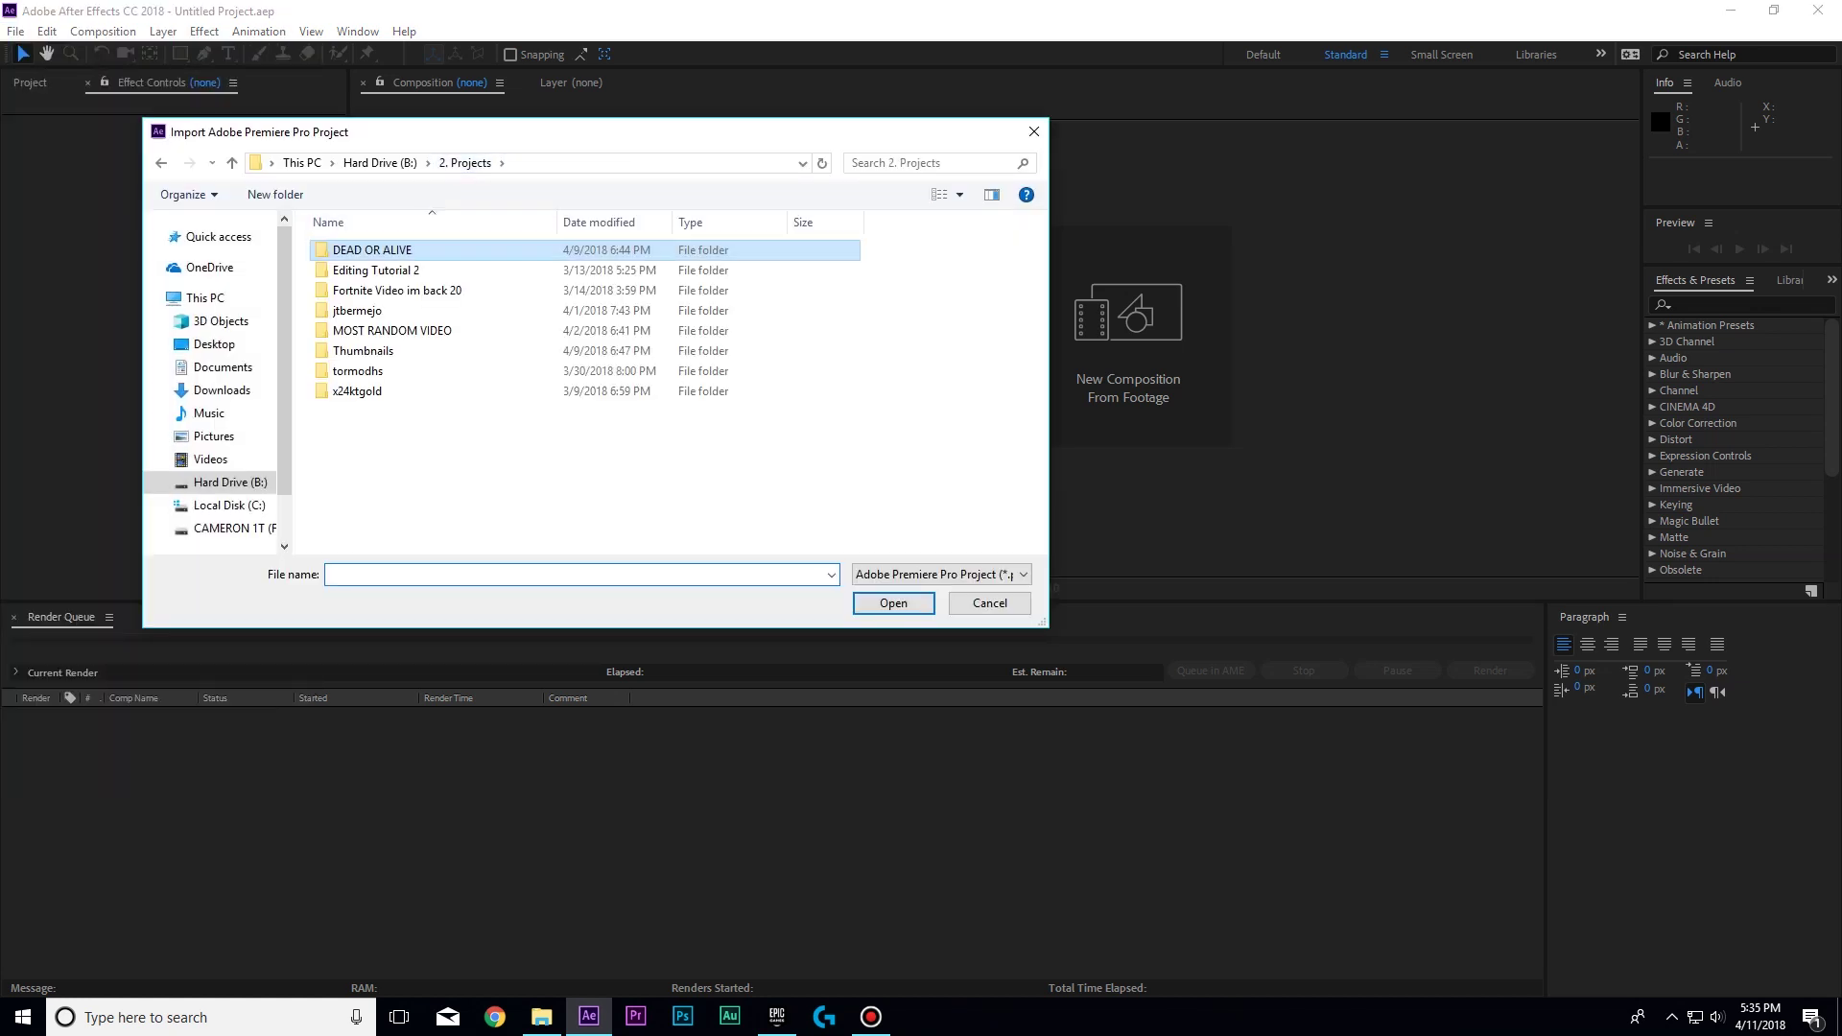
{"action": "double_click", "coordinate": [374, 268]}
{"action": "double_click", "coordinate": [369, 270]}
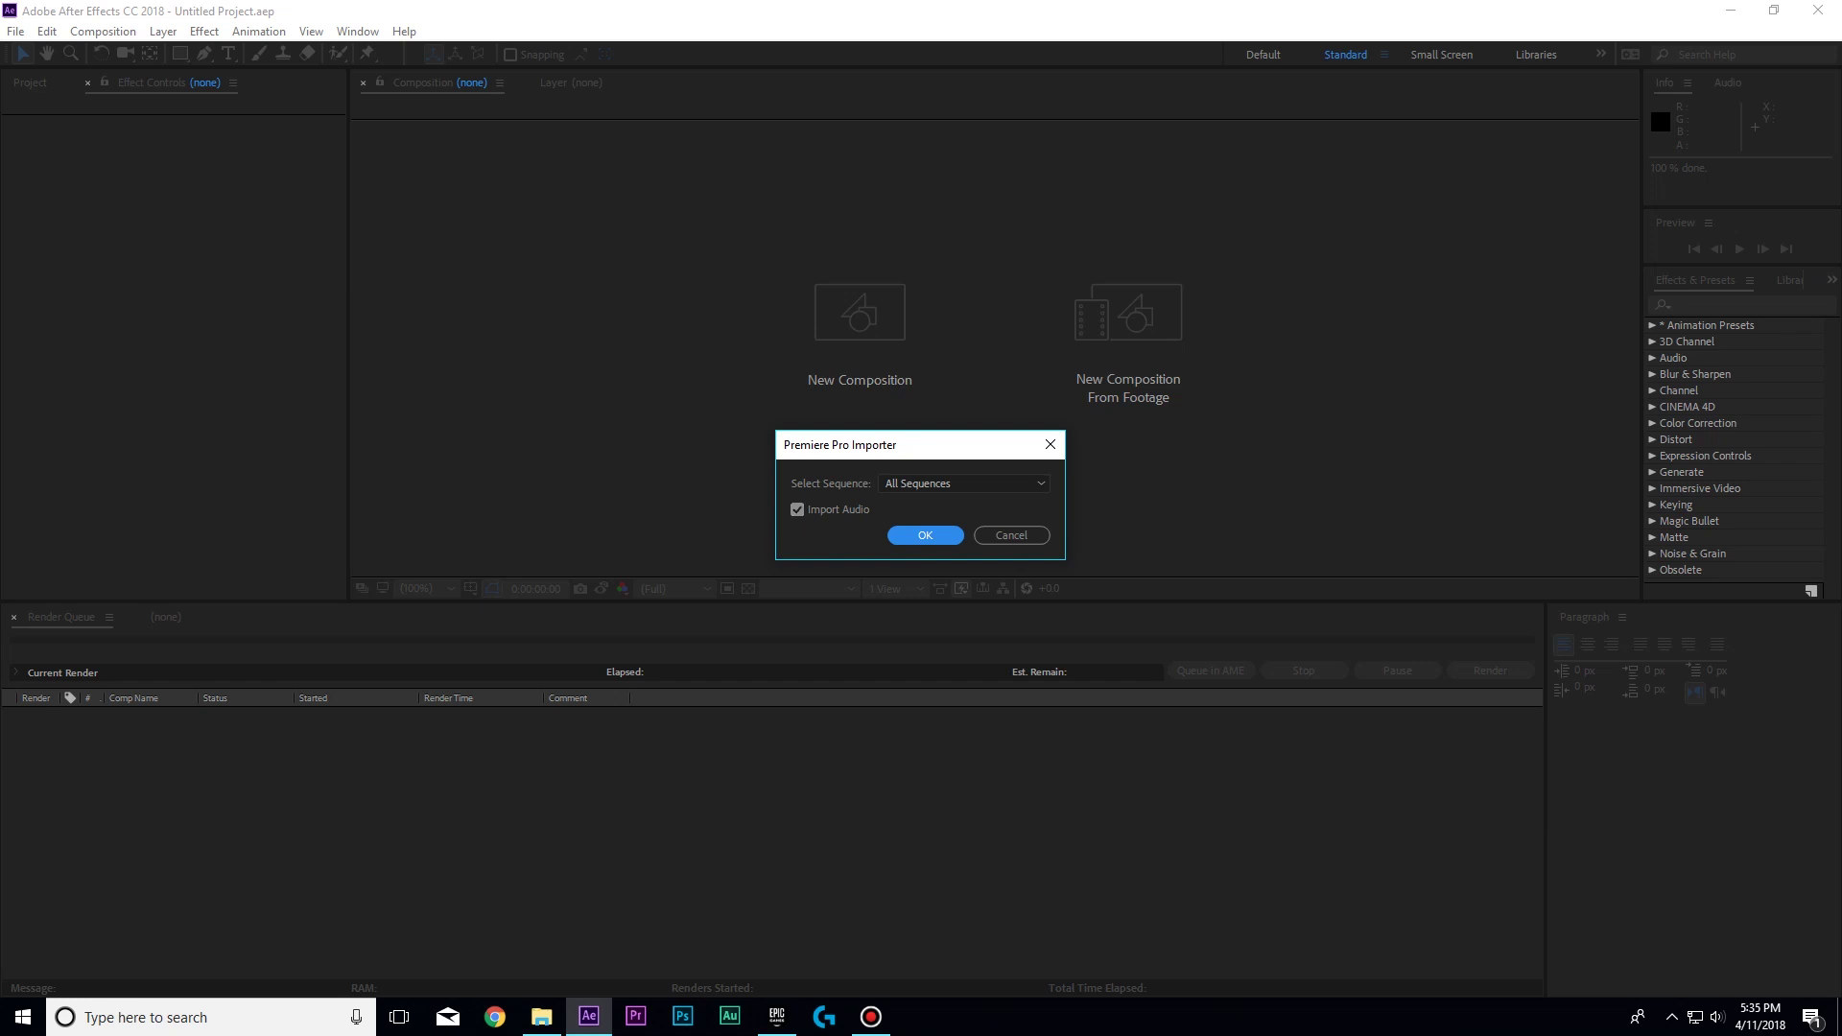
{"action": "key", "text": "Return"}
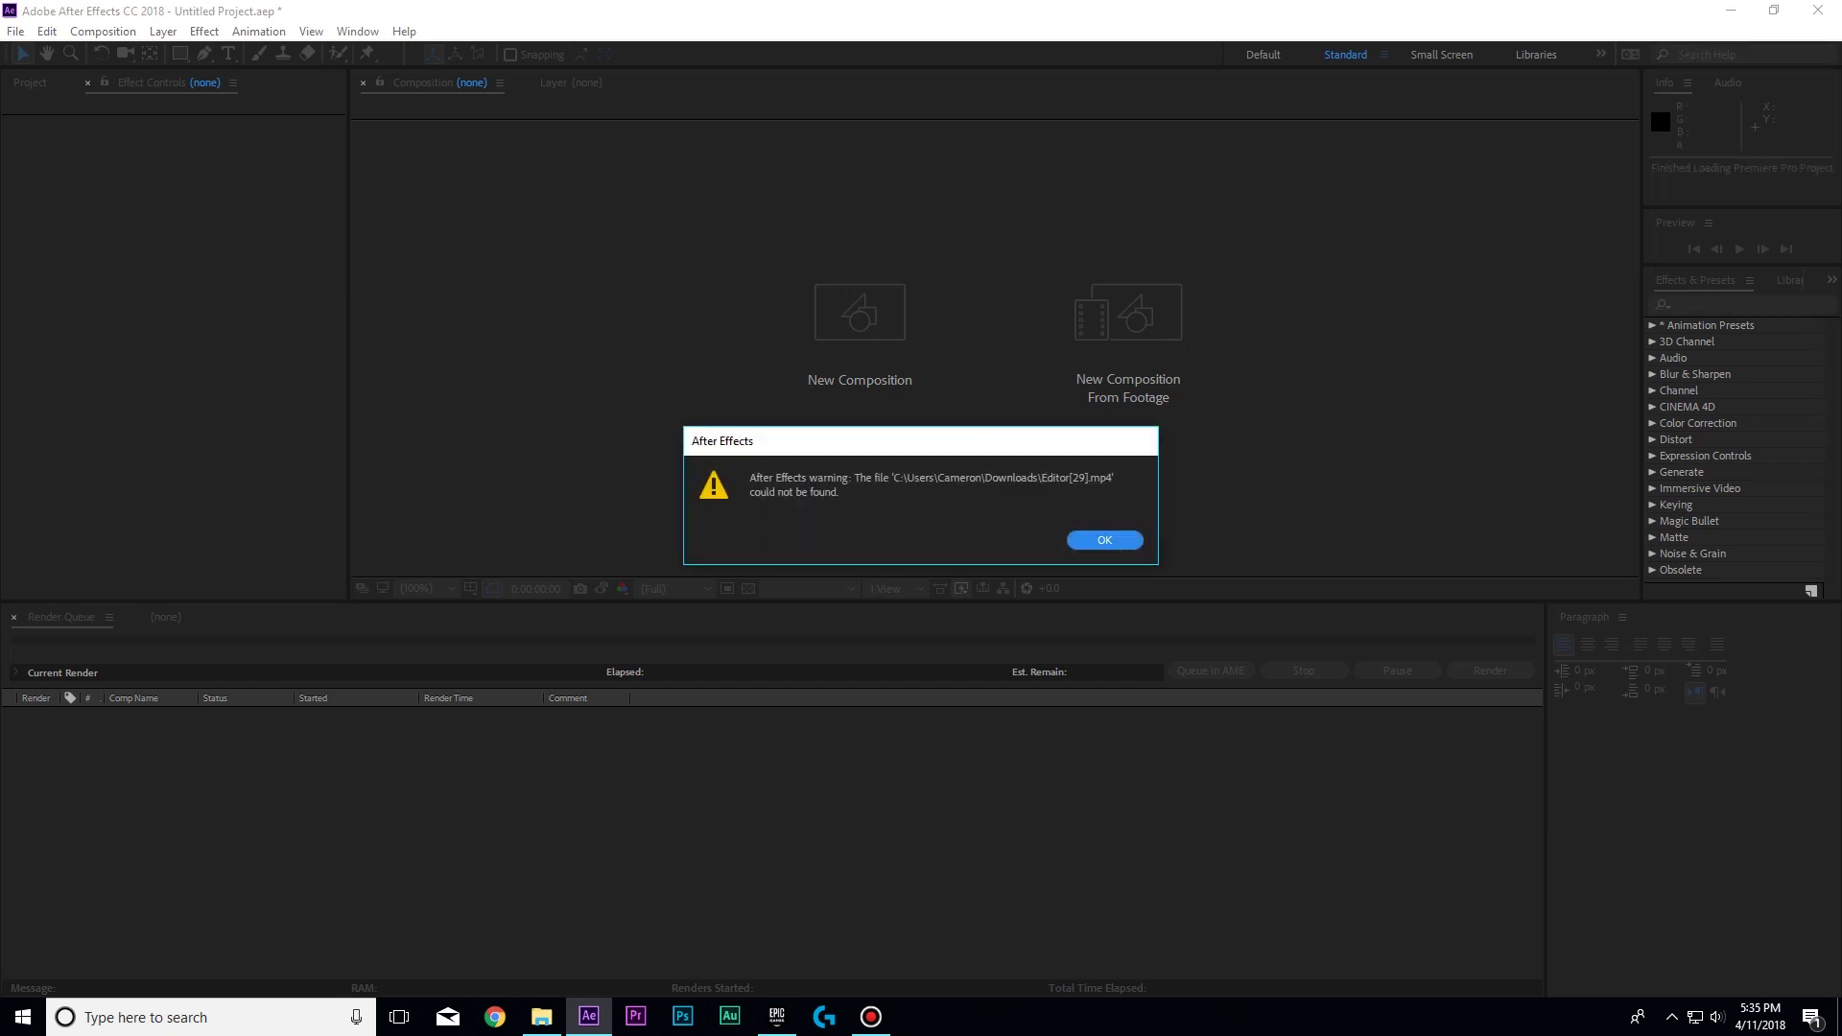
{"action": "key", "text": "Return"}
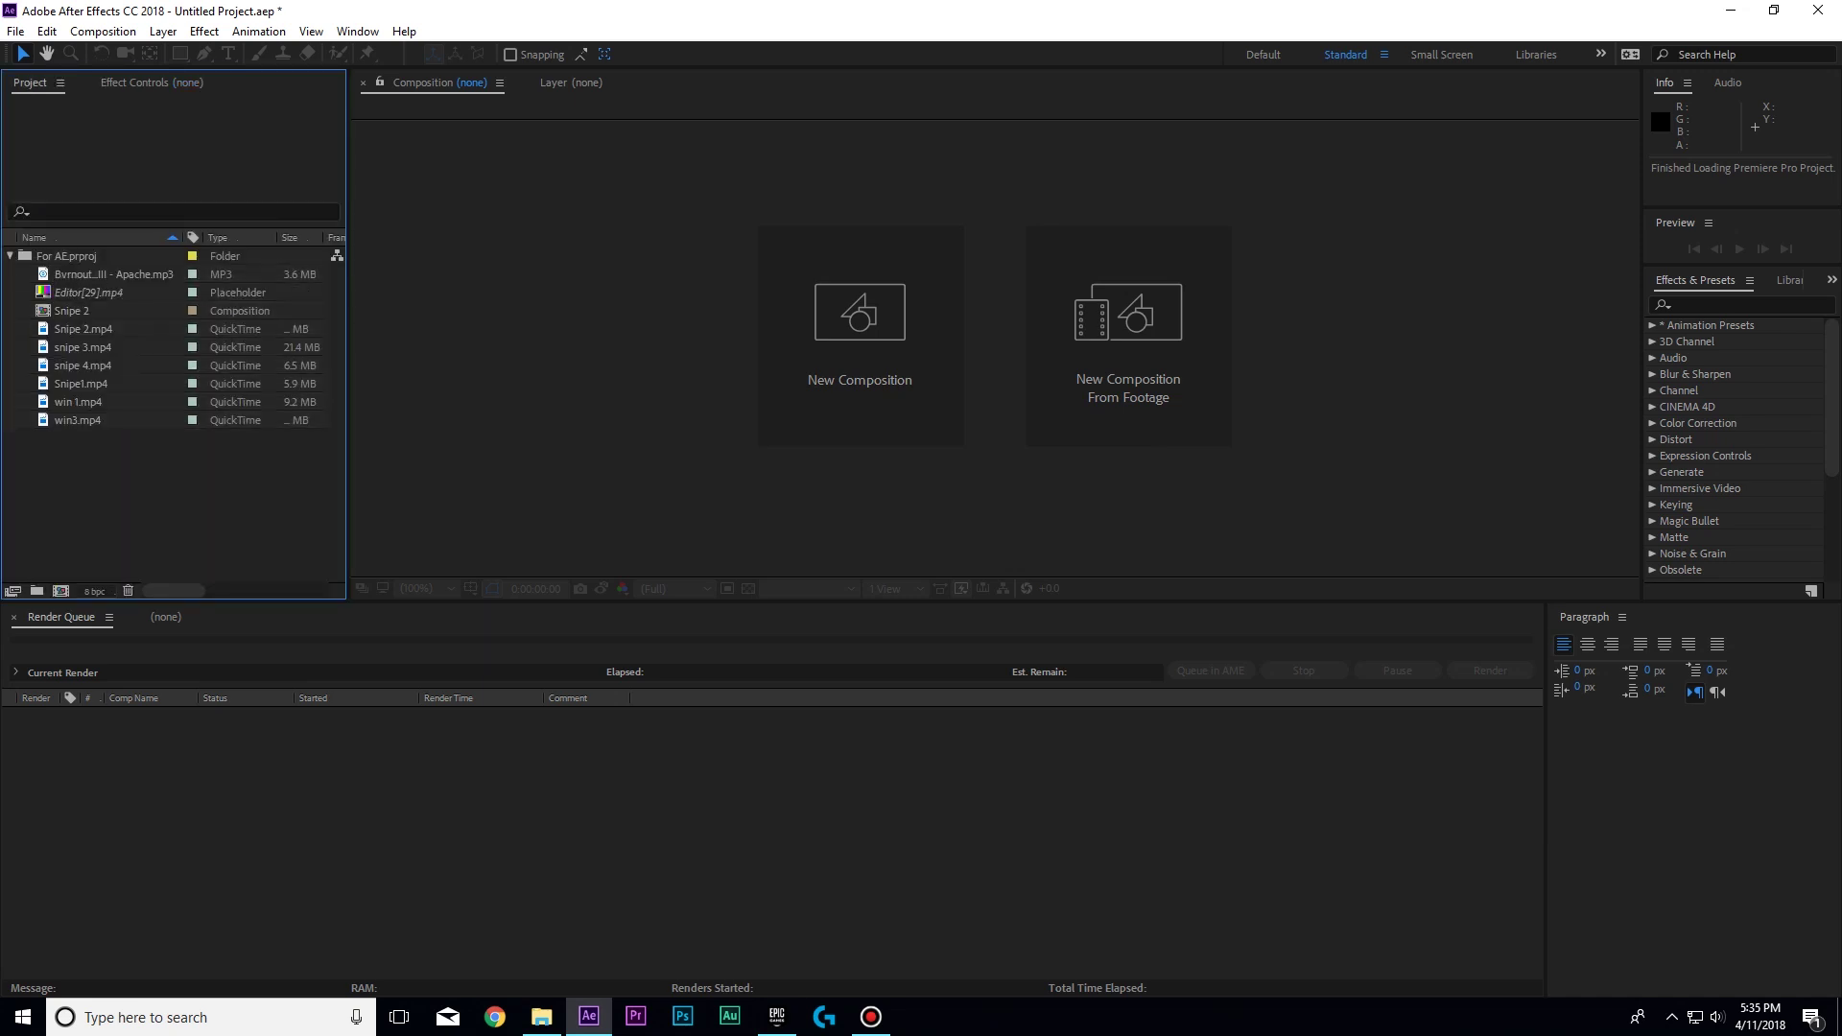
Open the Snipe 2 composition and move the playhead to the clip cut near 0:00:09:03.
{"action": "double_click", "coordinate": [72, 311]}
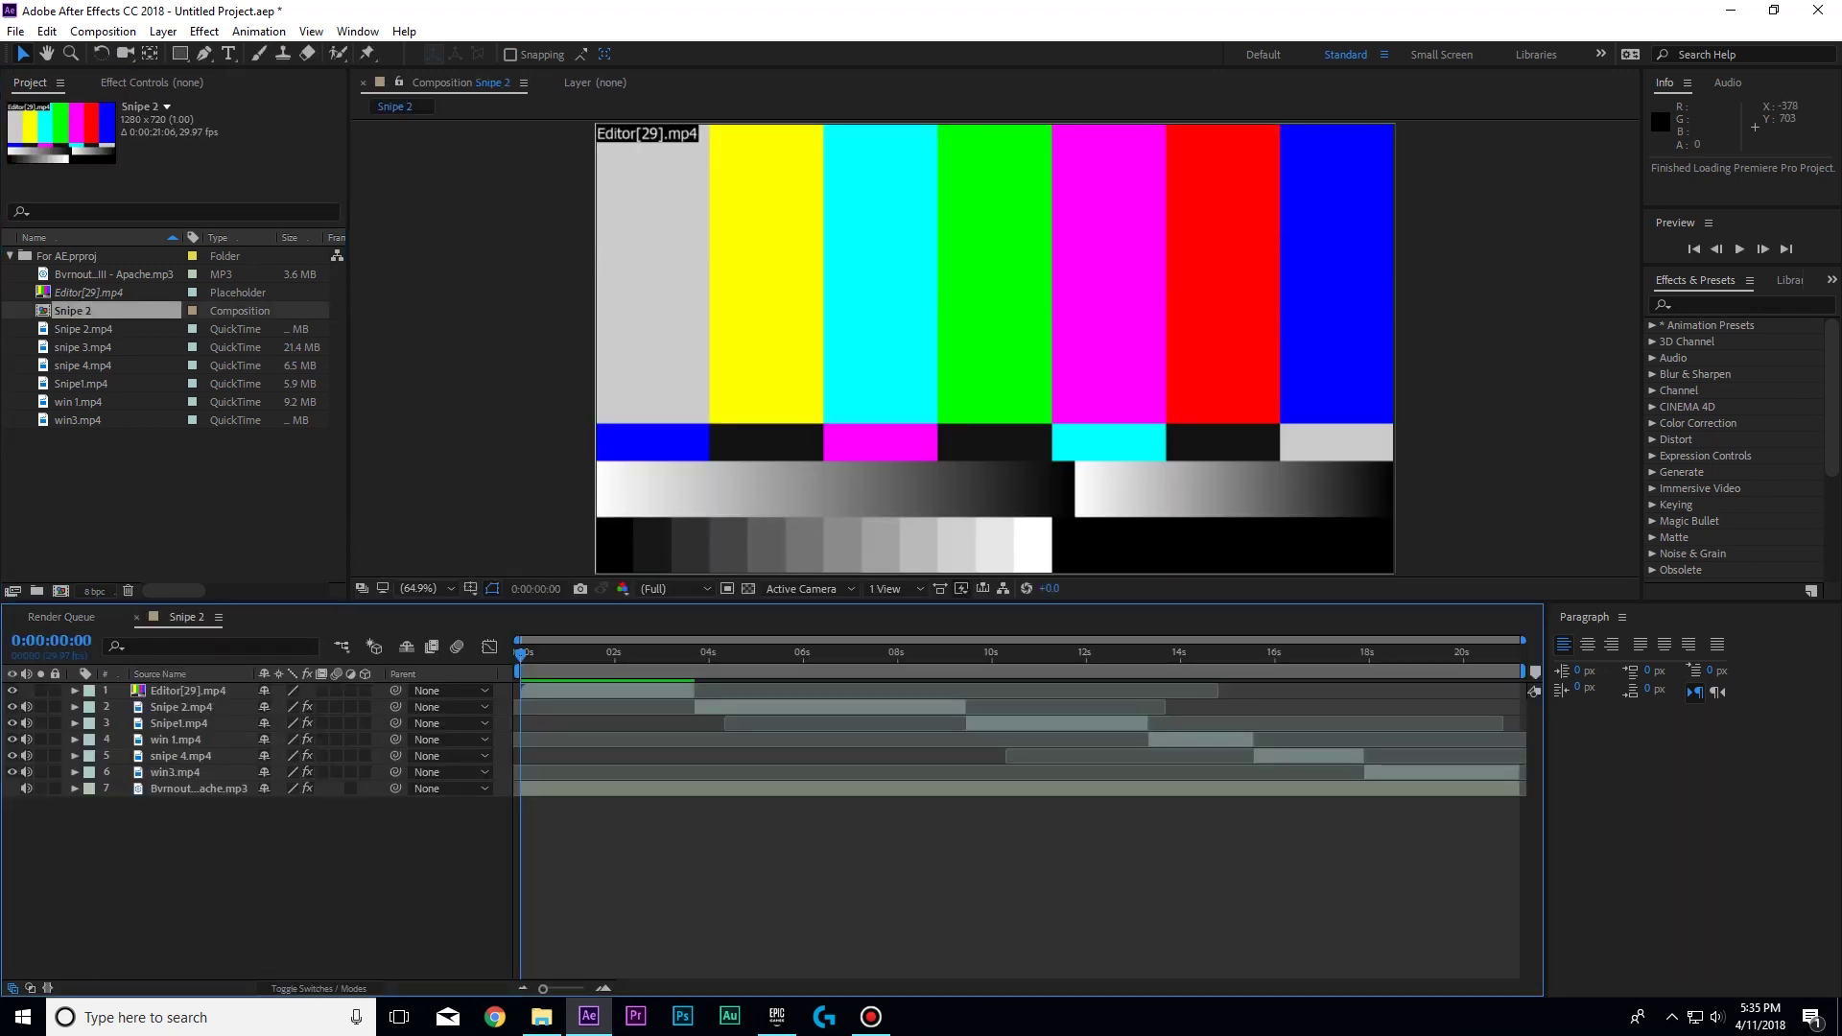
{"action": "left_click", "coordinate": [547, 653]}
{"action": "left_click_drag", "start_coordinate": [547, 654], "coordinate": [700, 654]}
{"action": "left_click", "coordinate": [602, 691]}
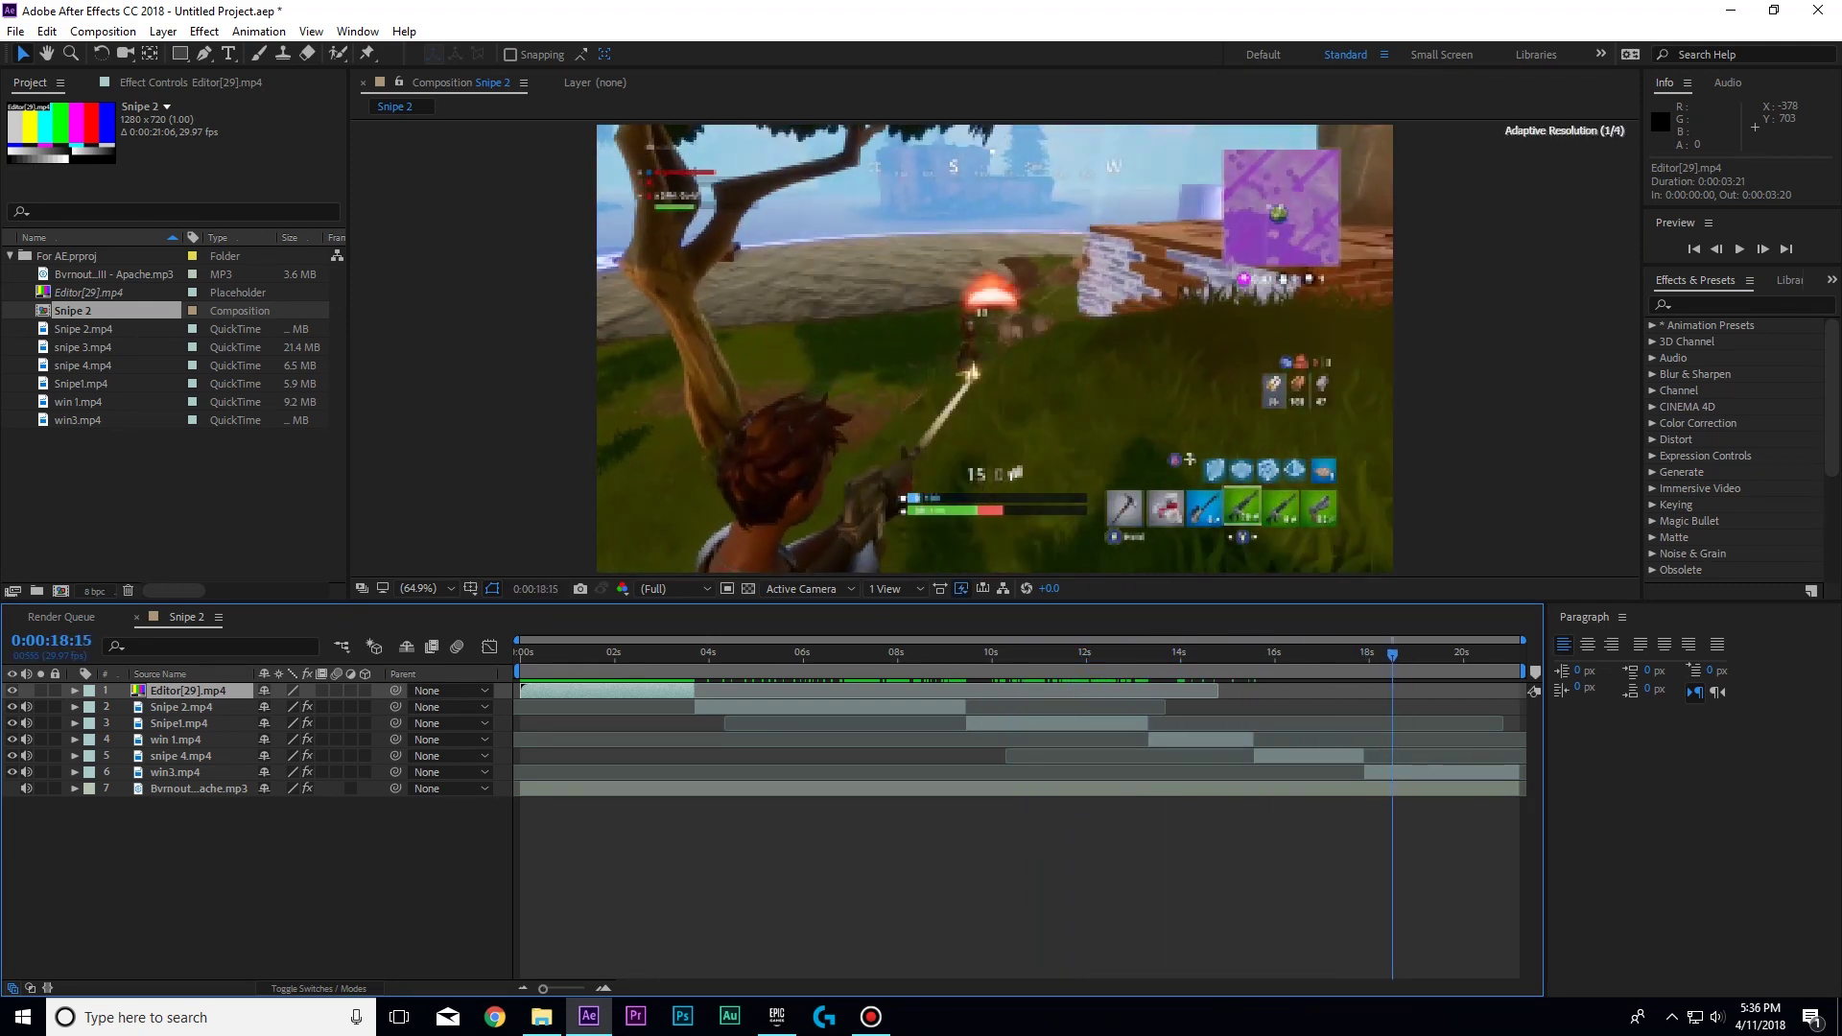
{"action": "left_click_drag", "start_coordinate": [1364, 655], "coordinate": [1362, 654]}
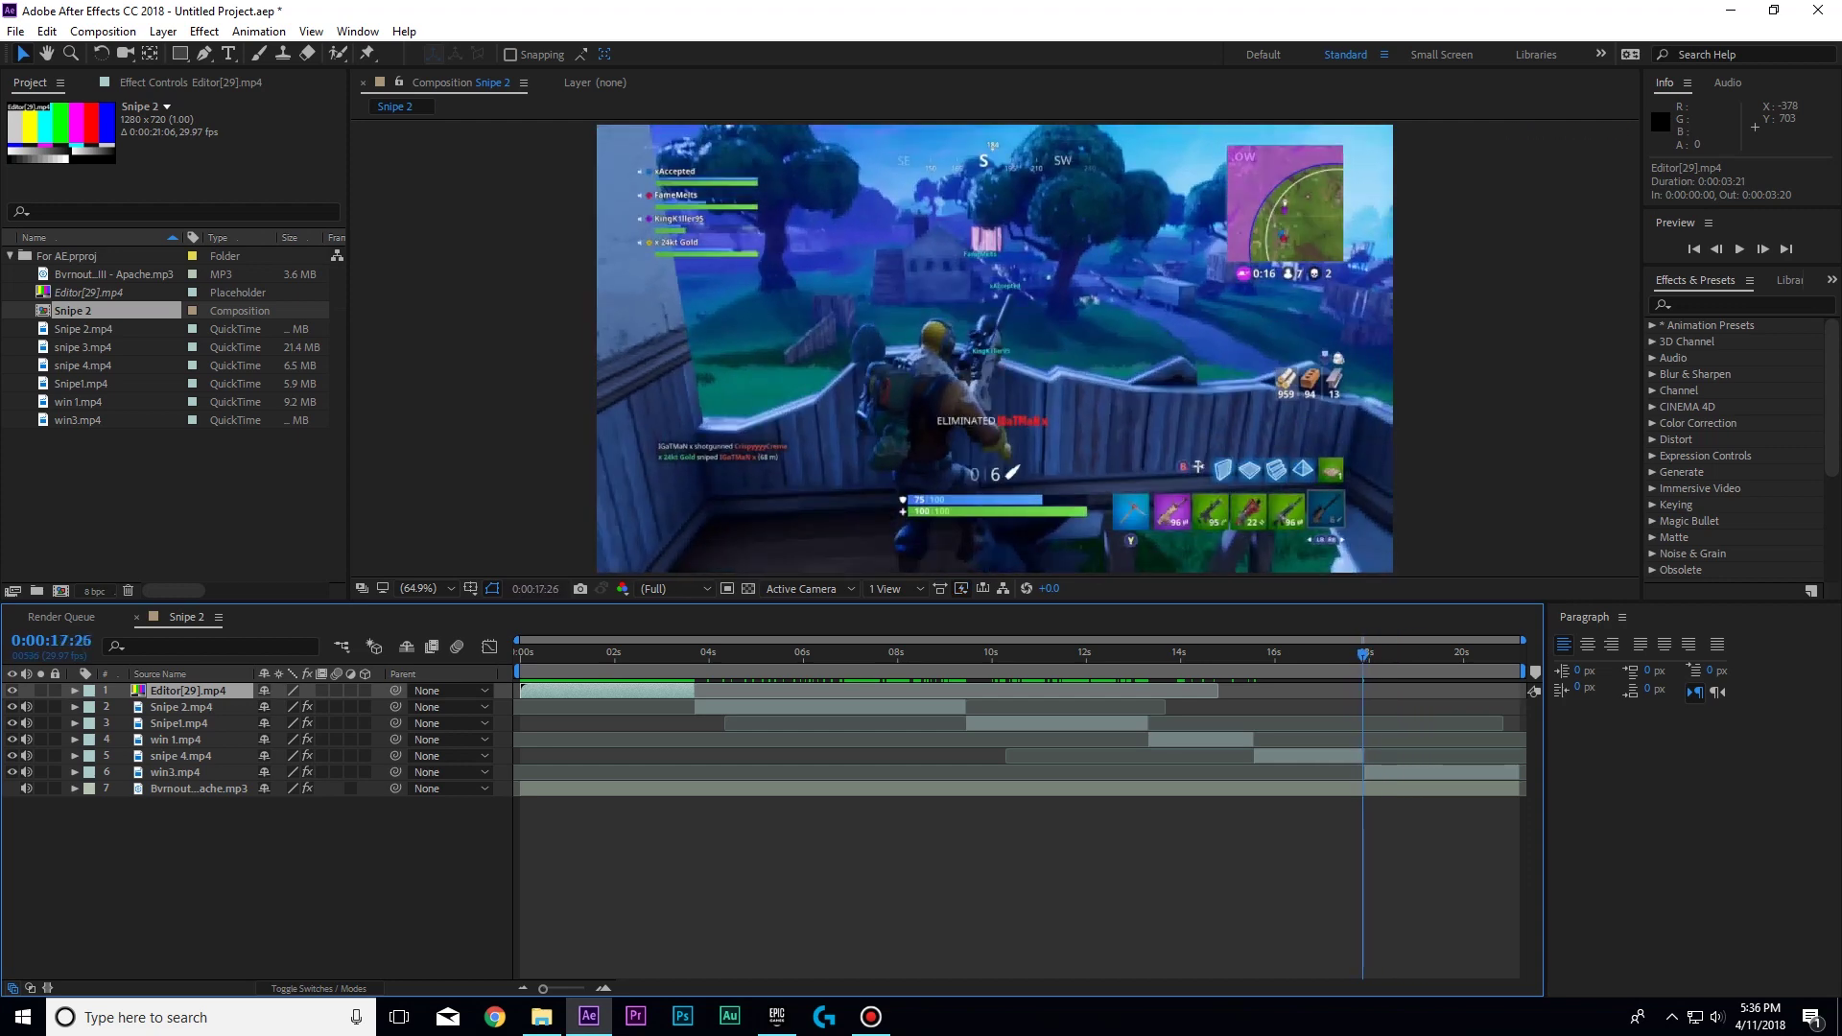
{"action": "left_click_drag", "start_coordinate": [1077, 657], "coordinate": [953, 657]}
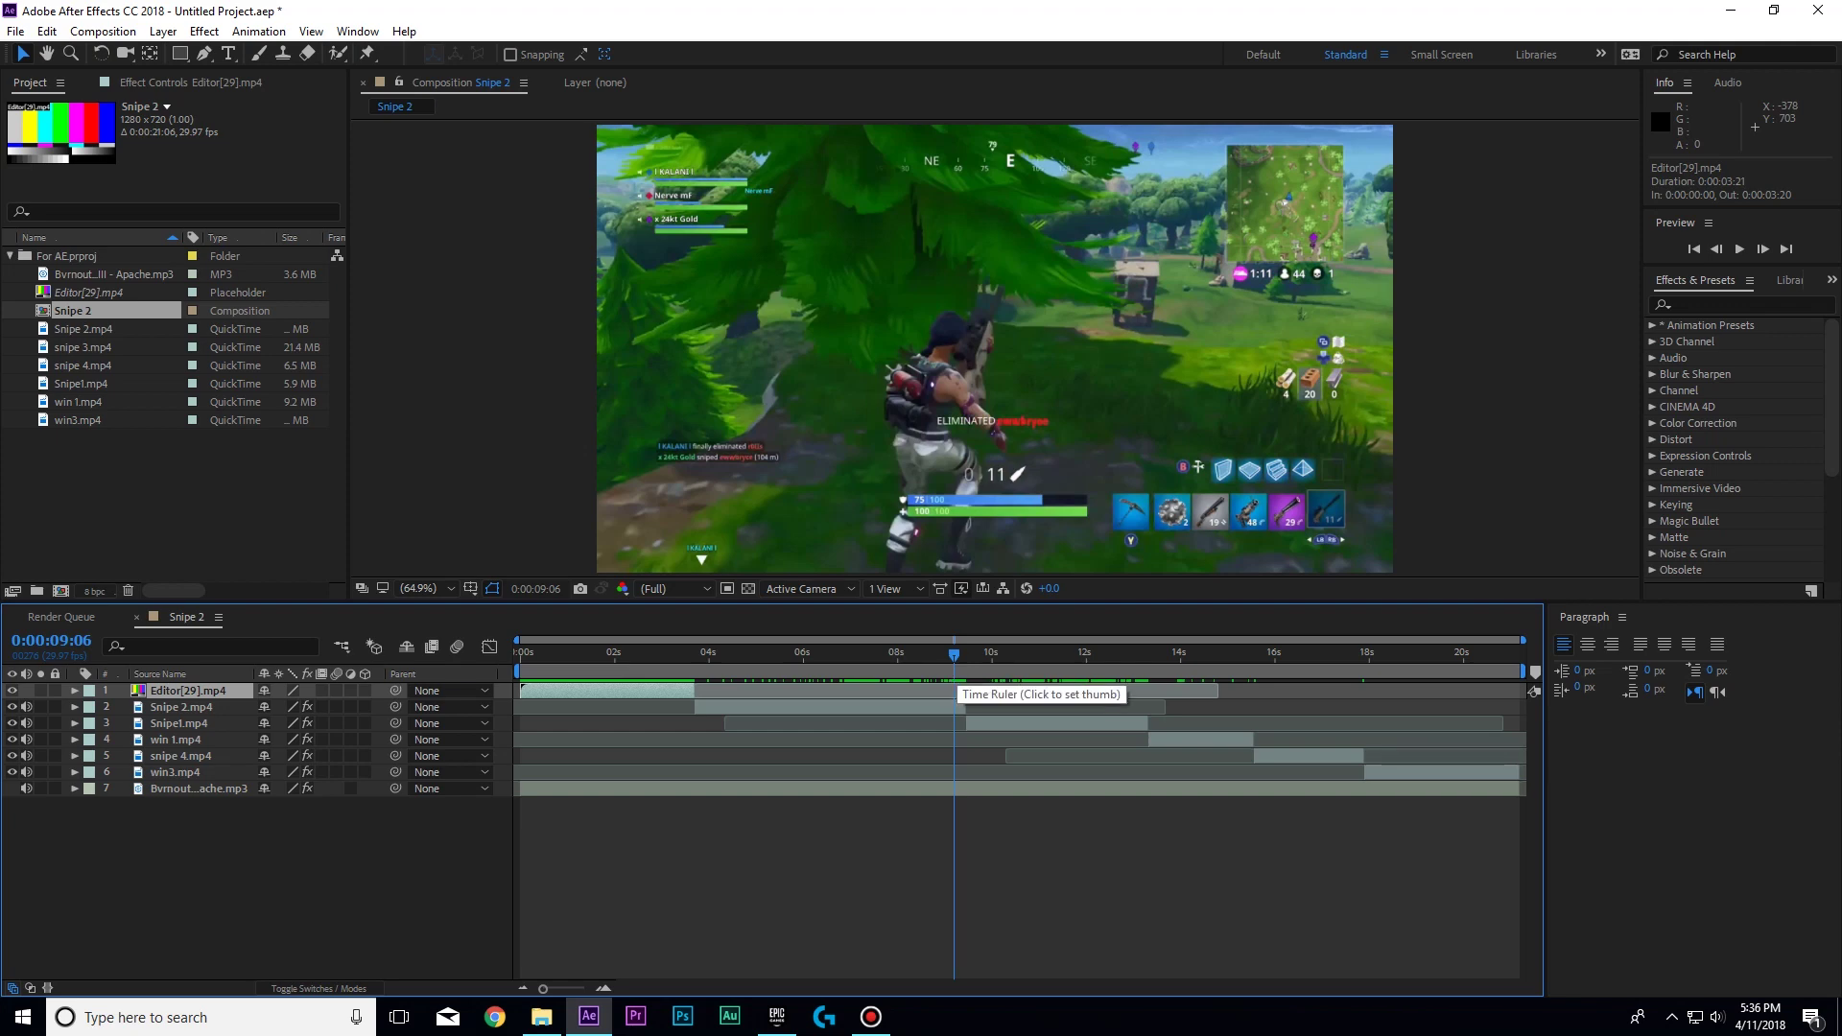
{"action": "left_click_drag", "start_coordinate": [954, 655], "coordinate": [958, 655]}
{"action": "key", "text": "Page_Up"}
{"action": "key", "text": "Page_Up"}
{"action": "key", "text": "Page_Up"}
{"action": "key", "text": "Page_Up"}
{"action": "key", "text": "Page_Up"}
{"action": "key", "text": "Page_Up"}
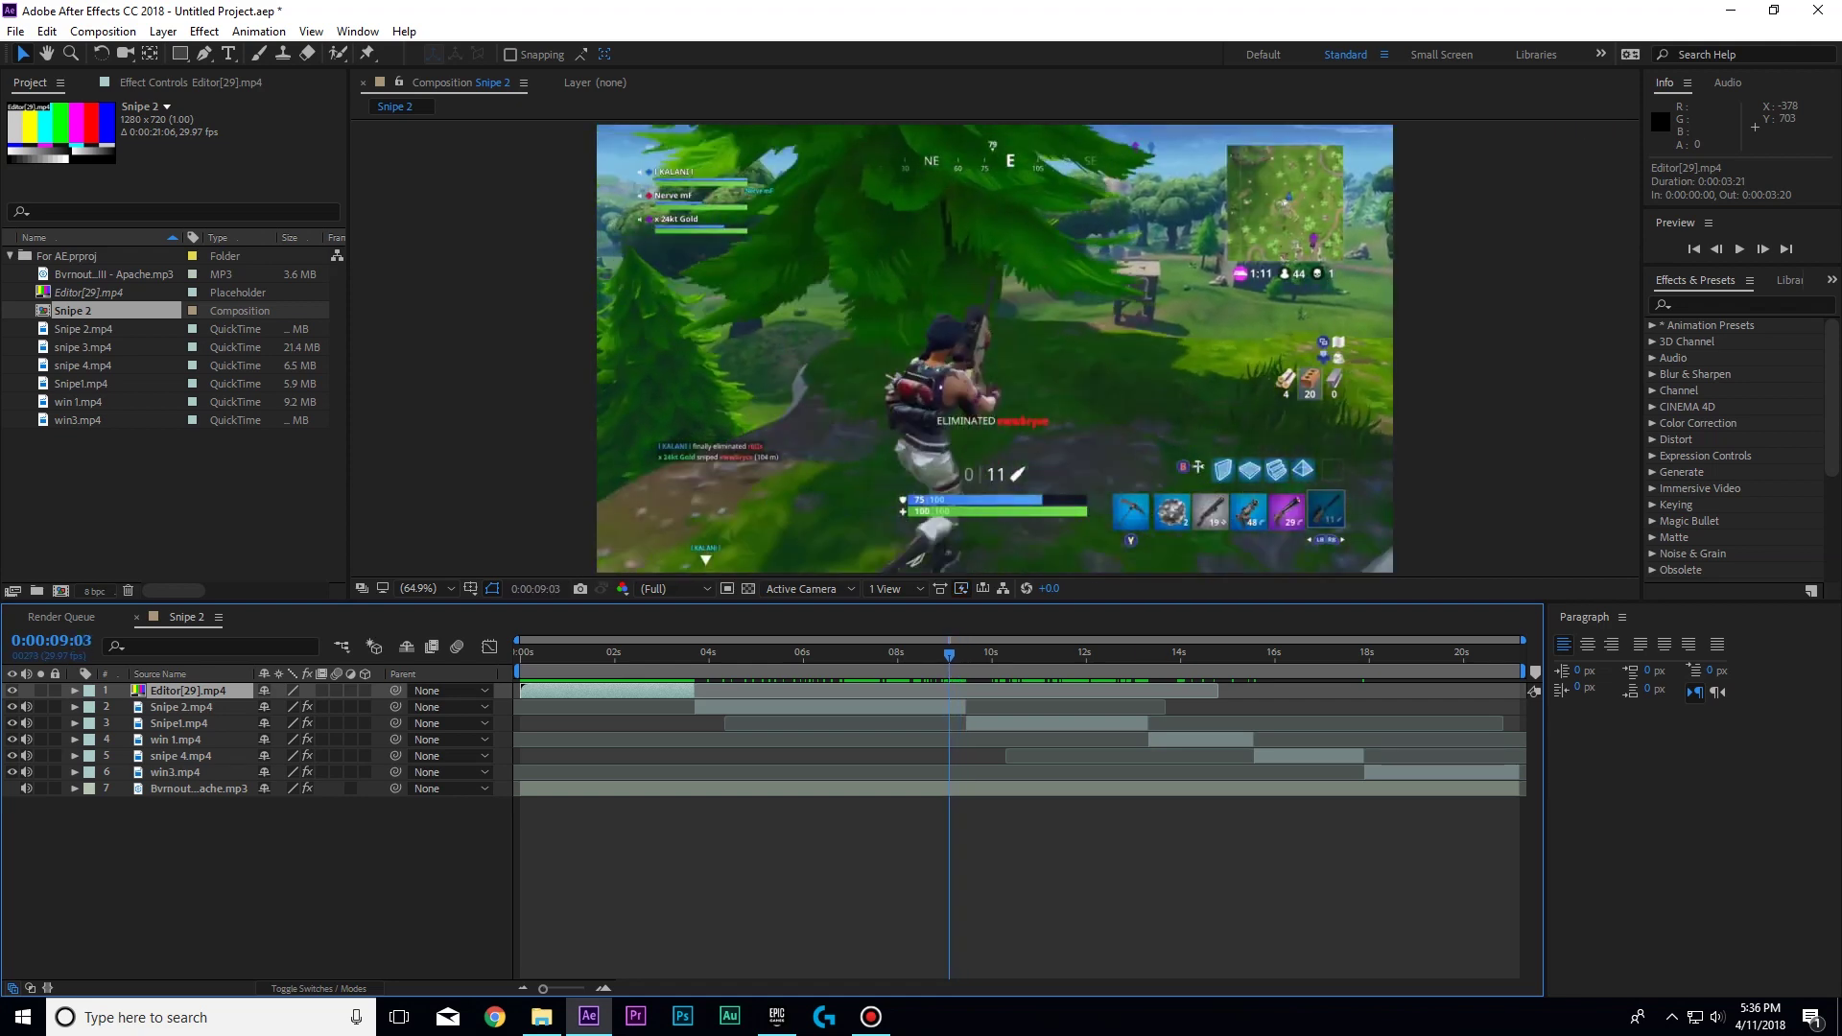
Add an adjustment layer on top and trim its in point to 0:00:09:03 with Alt+[.
{"action": "left_click", "coordinate": [203, 31]}
{"action": "mouse_move", "coordinate": [163, 31]}
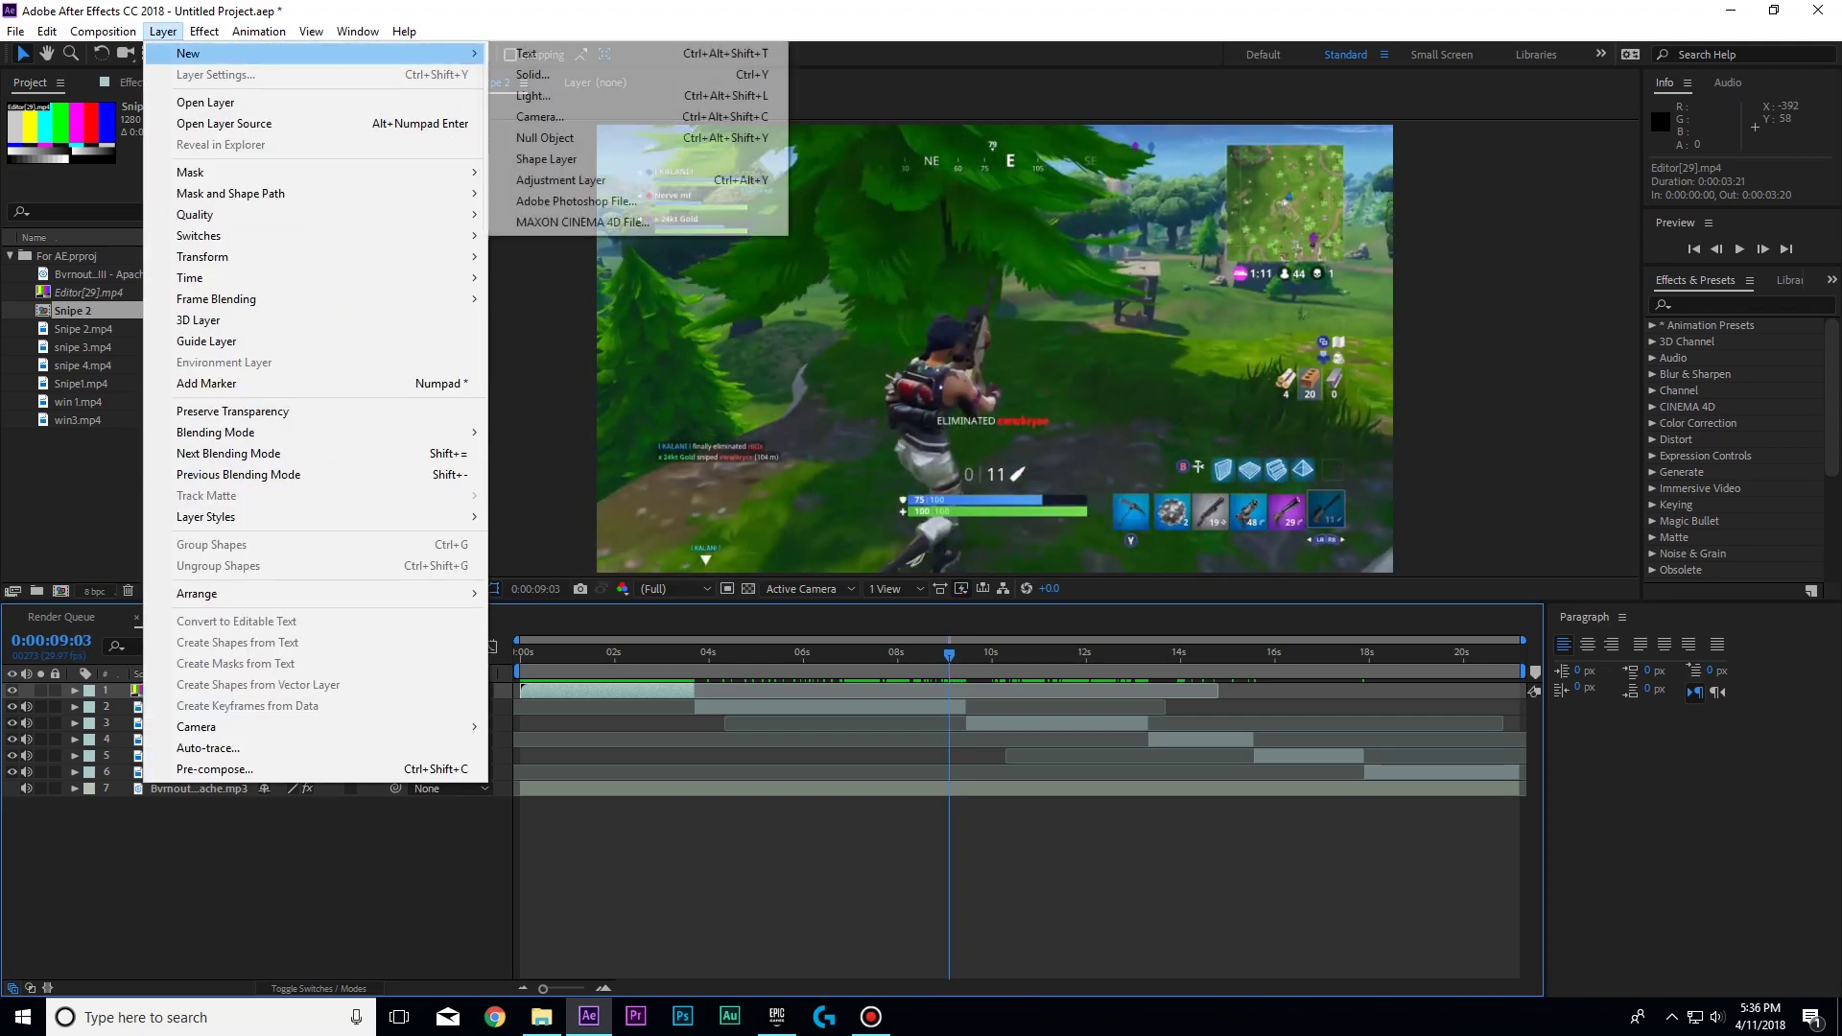
{"action": "left_click", "coordinate": [560, 180]}
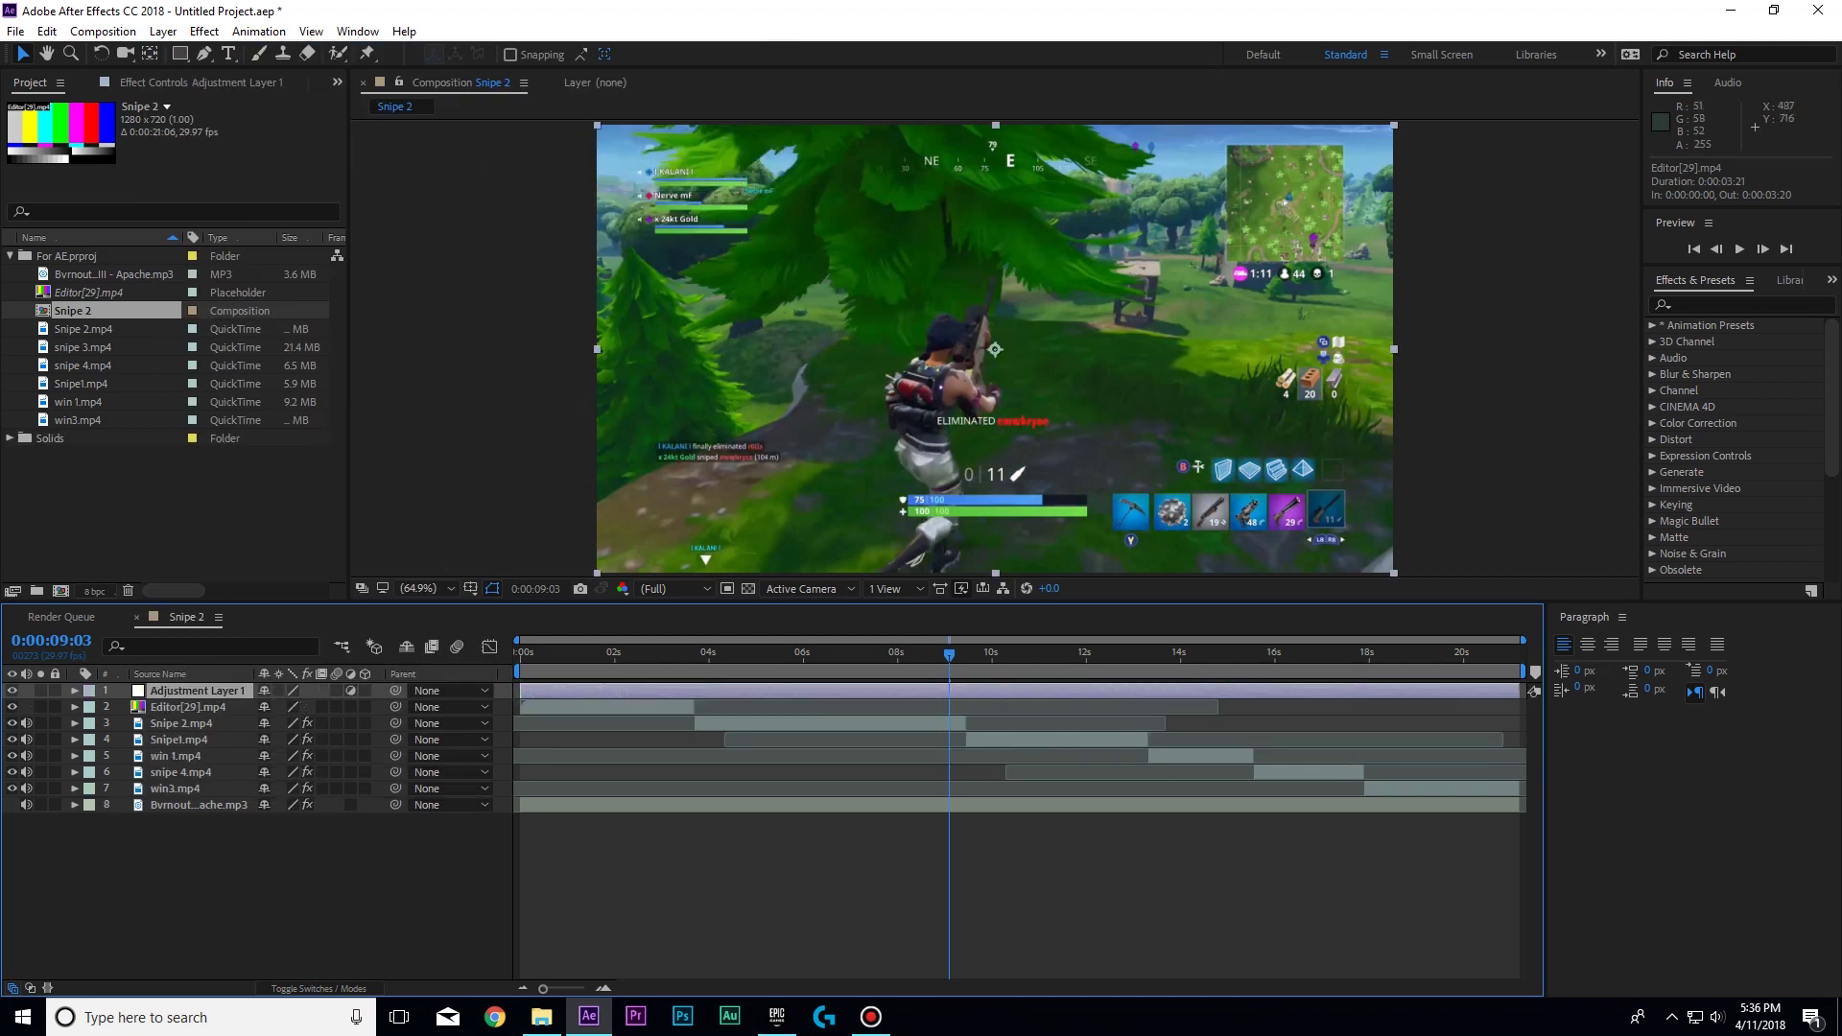
{"action": "key", "text": "alt+bracketleft"}
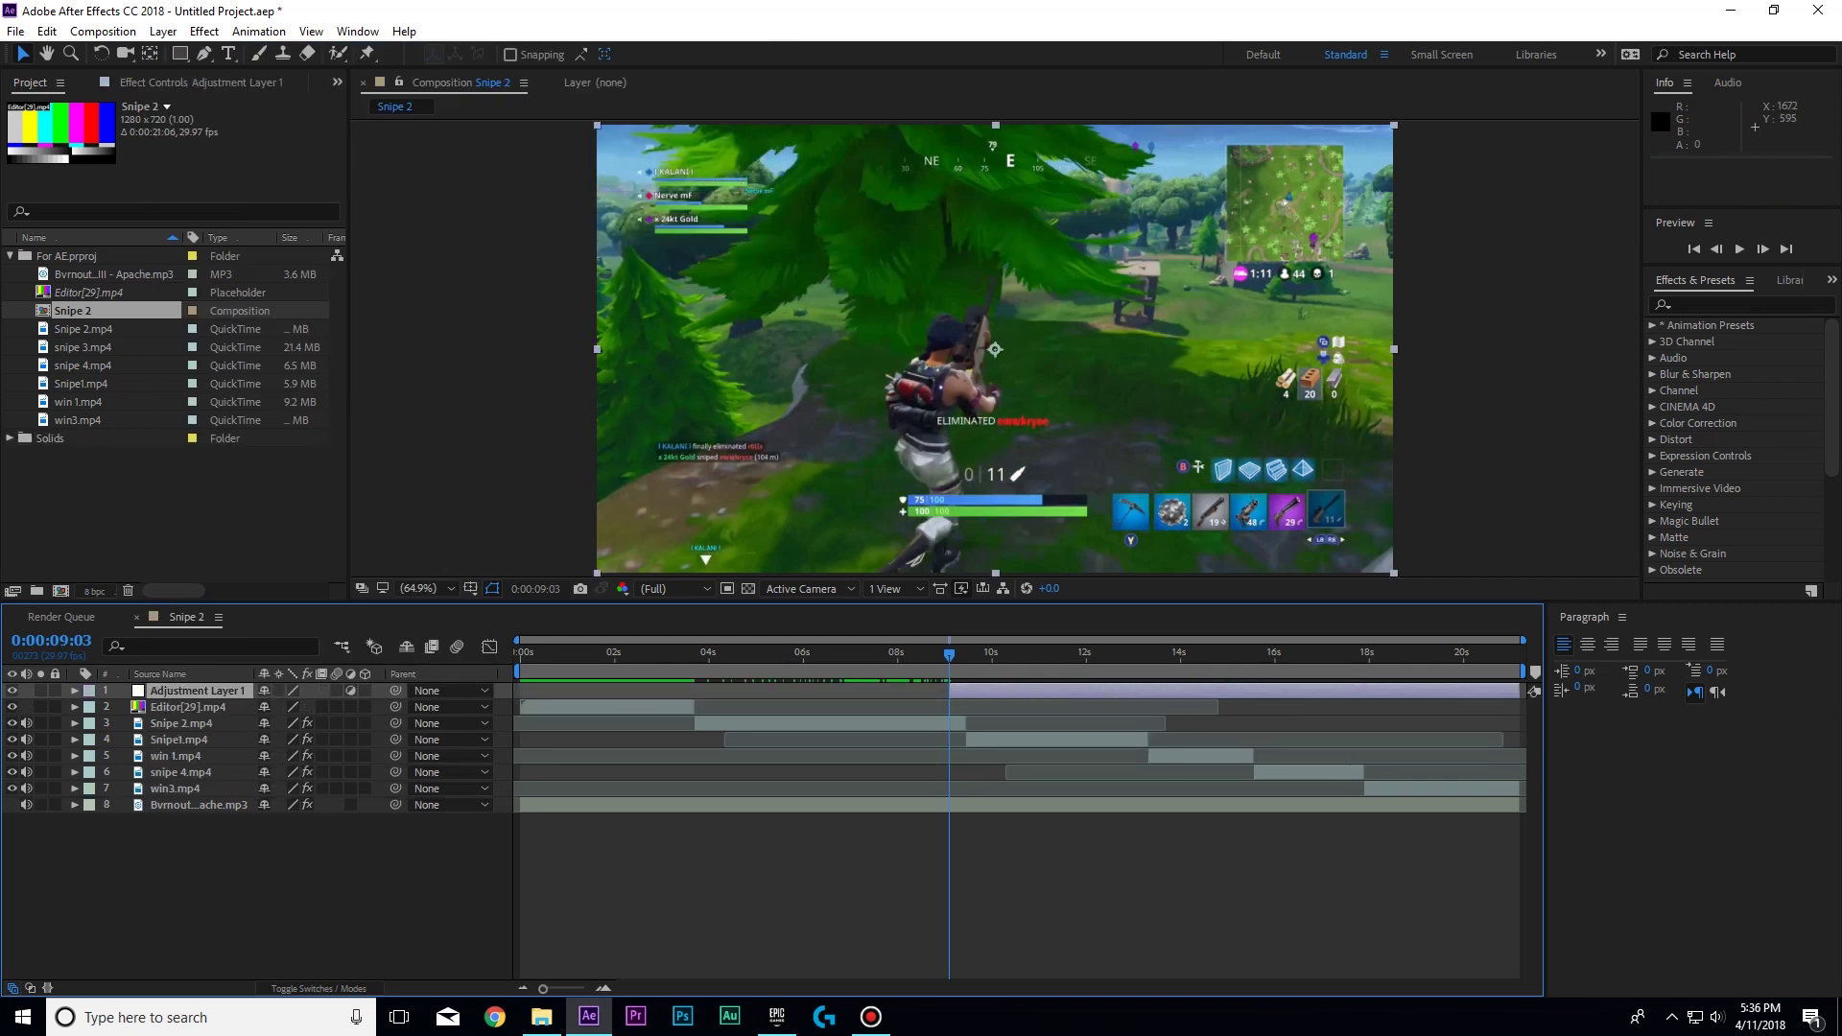
{"action": "left_click", "coordinate": [1652, 325]}
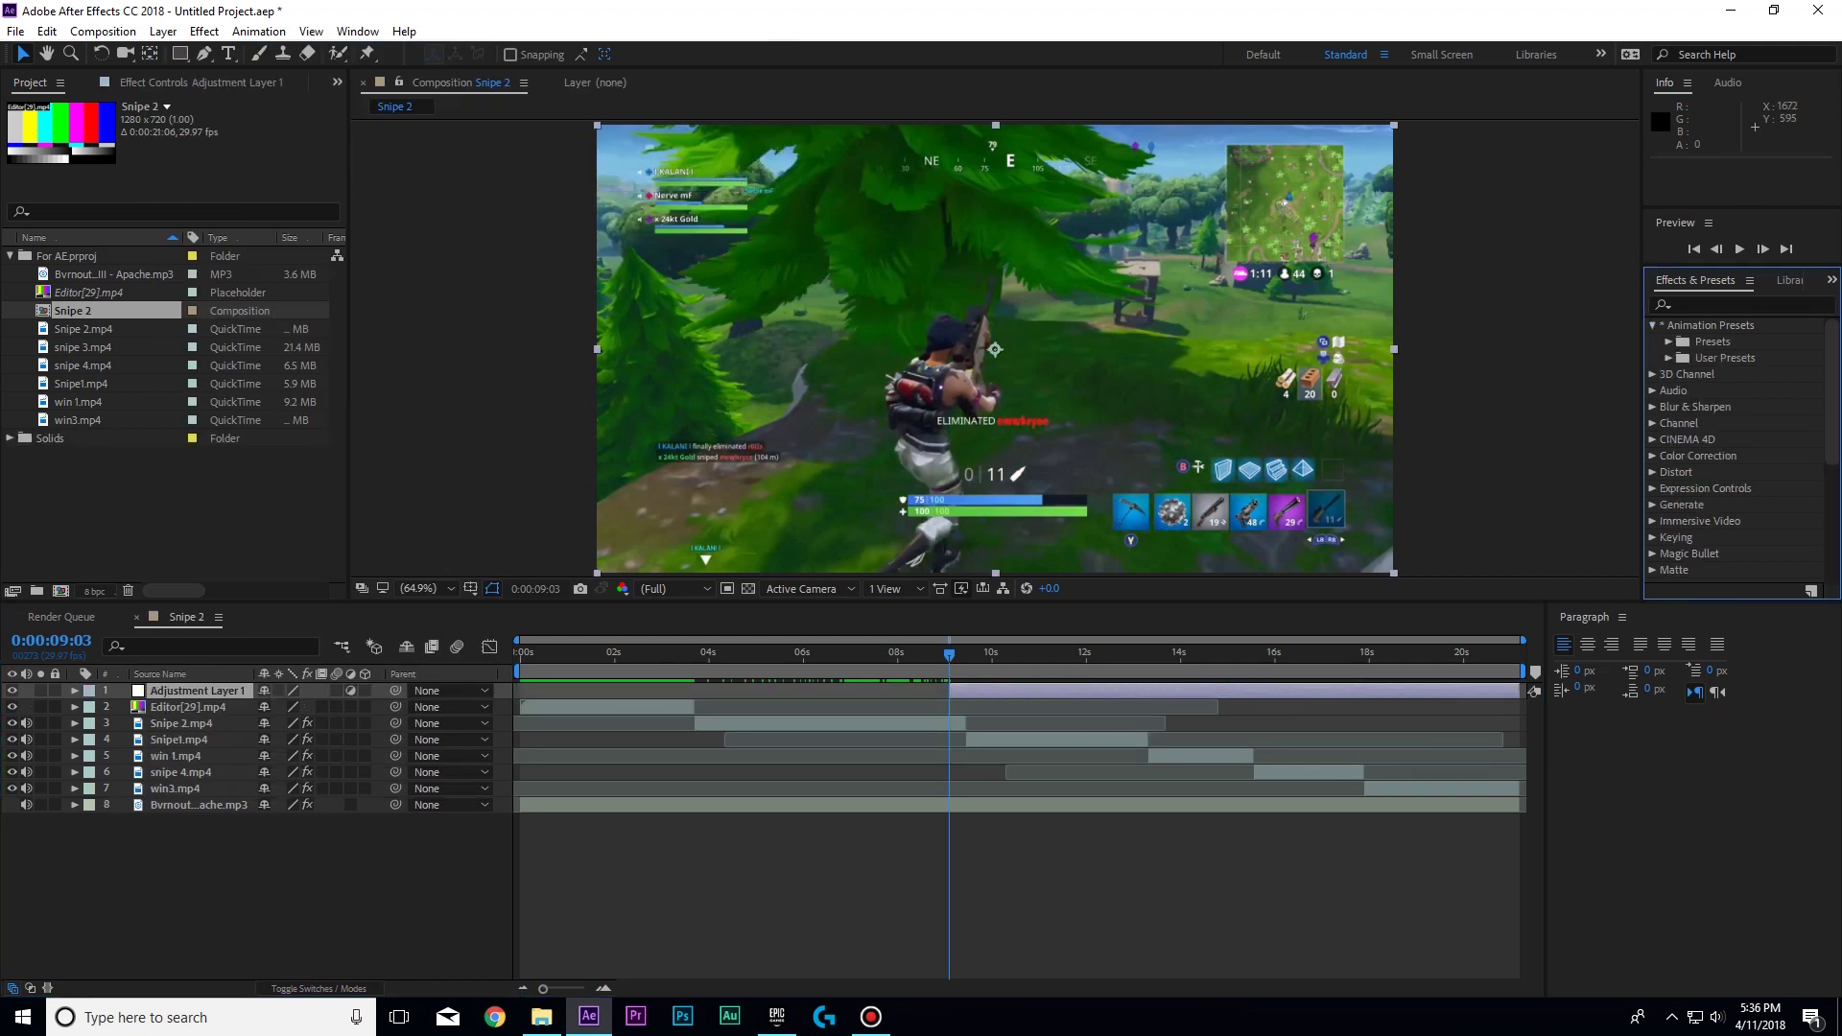
Apply the CW Re-CLock user preset to Adjustment Layer 1 and slide it to about 0:00:07:01.
{"action": "left_click", "coordinate": [1668, 358]}
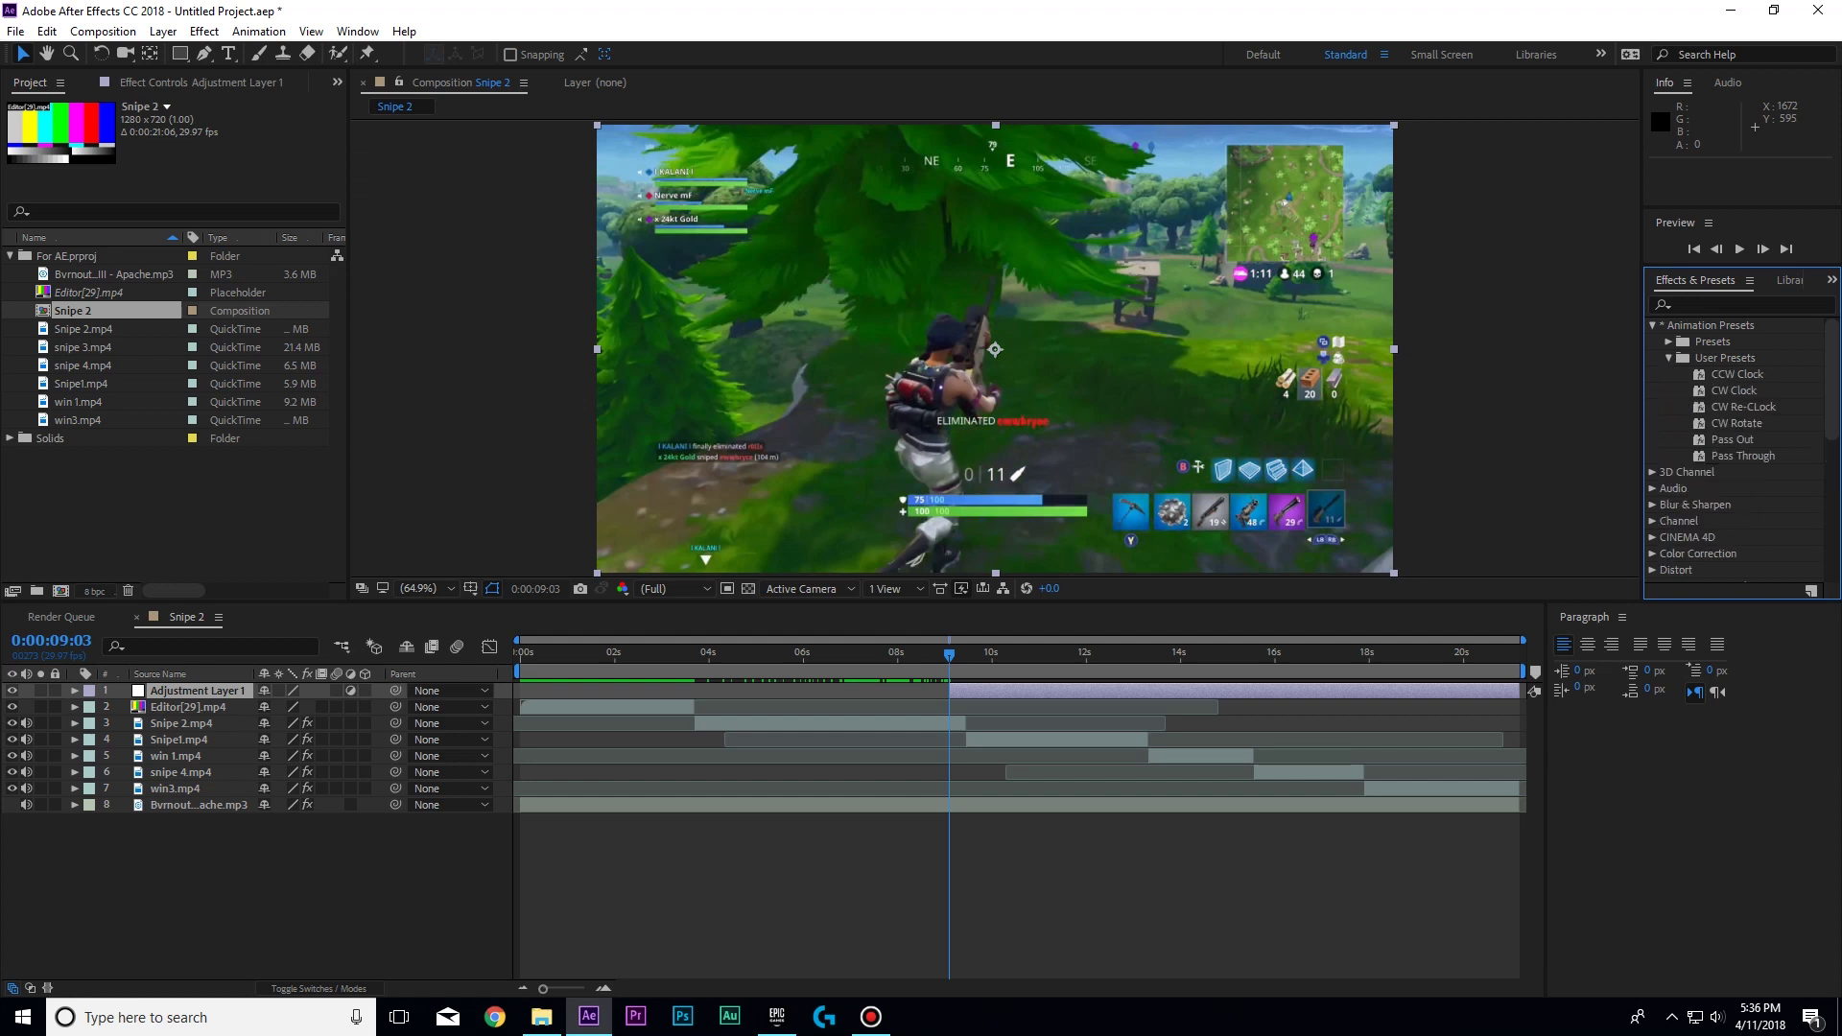
{"action": "left_click", "coordinate": [1737, 374]}
{"action": "left_click", "coordinate": [1744, 406]}
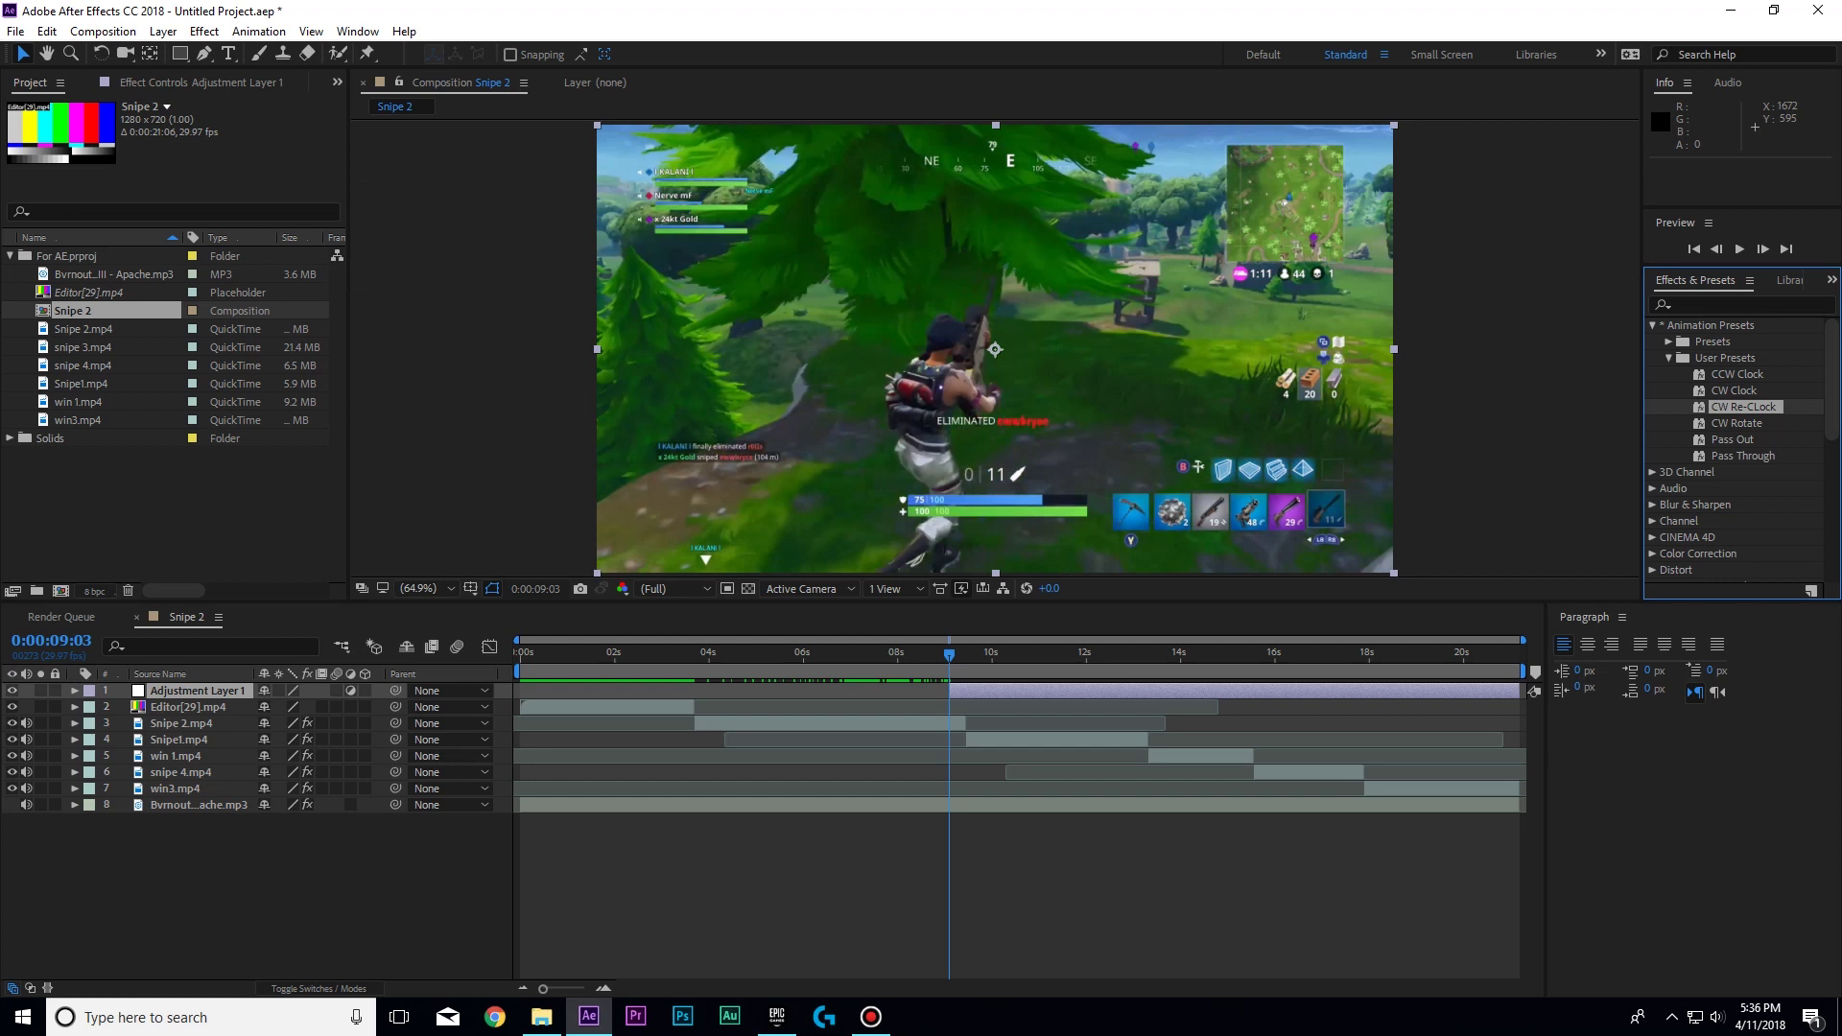
{"action": "left_click_drag", "start_coordinate": [1743, 407], "coordinate": [965, 654]}
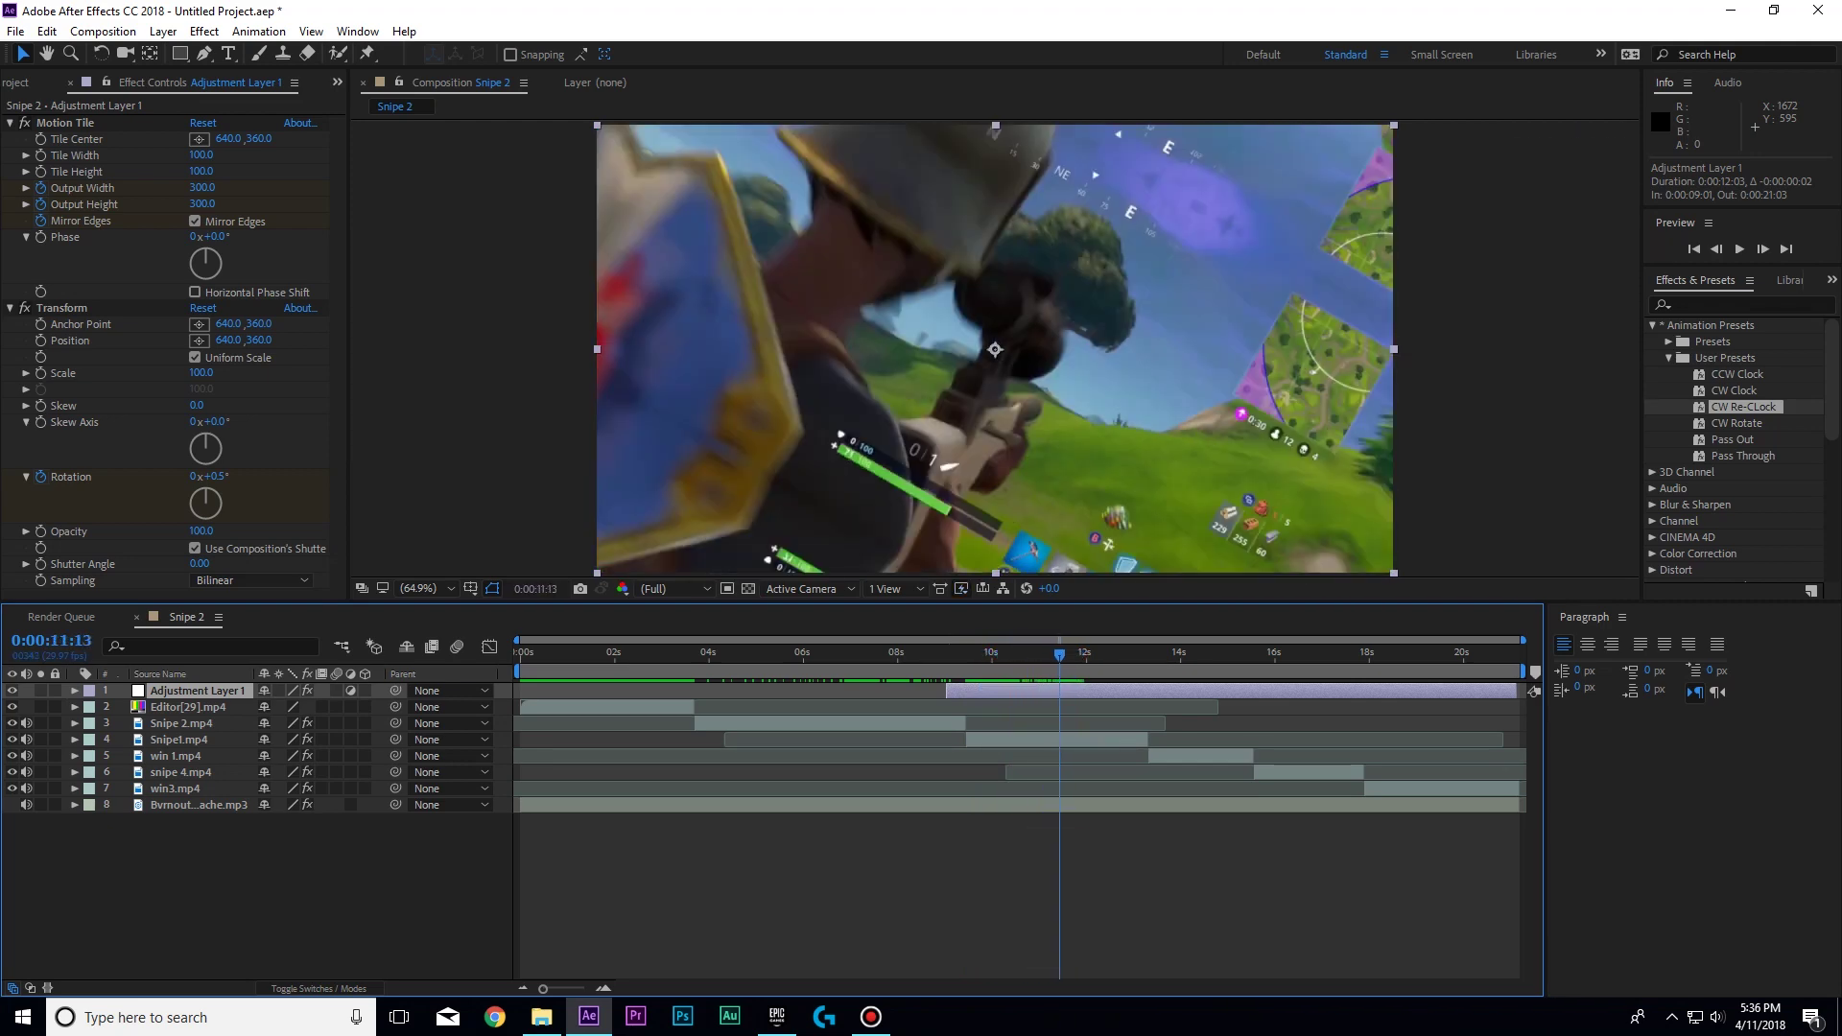
{"action": "left_click_drag", "start_coordinate": [1060, 690], "coordinate": [967, 691]}
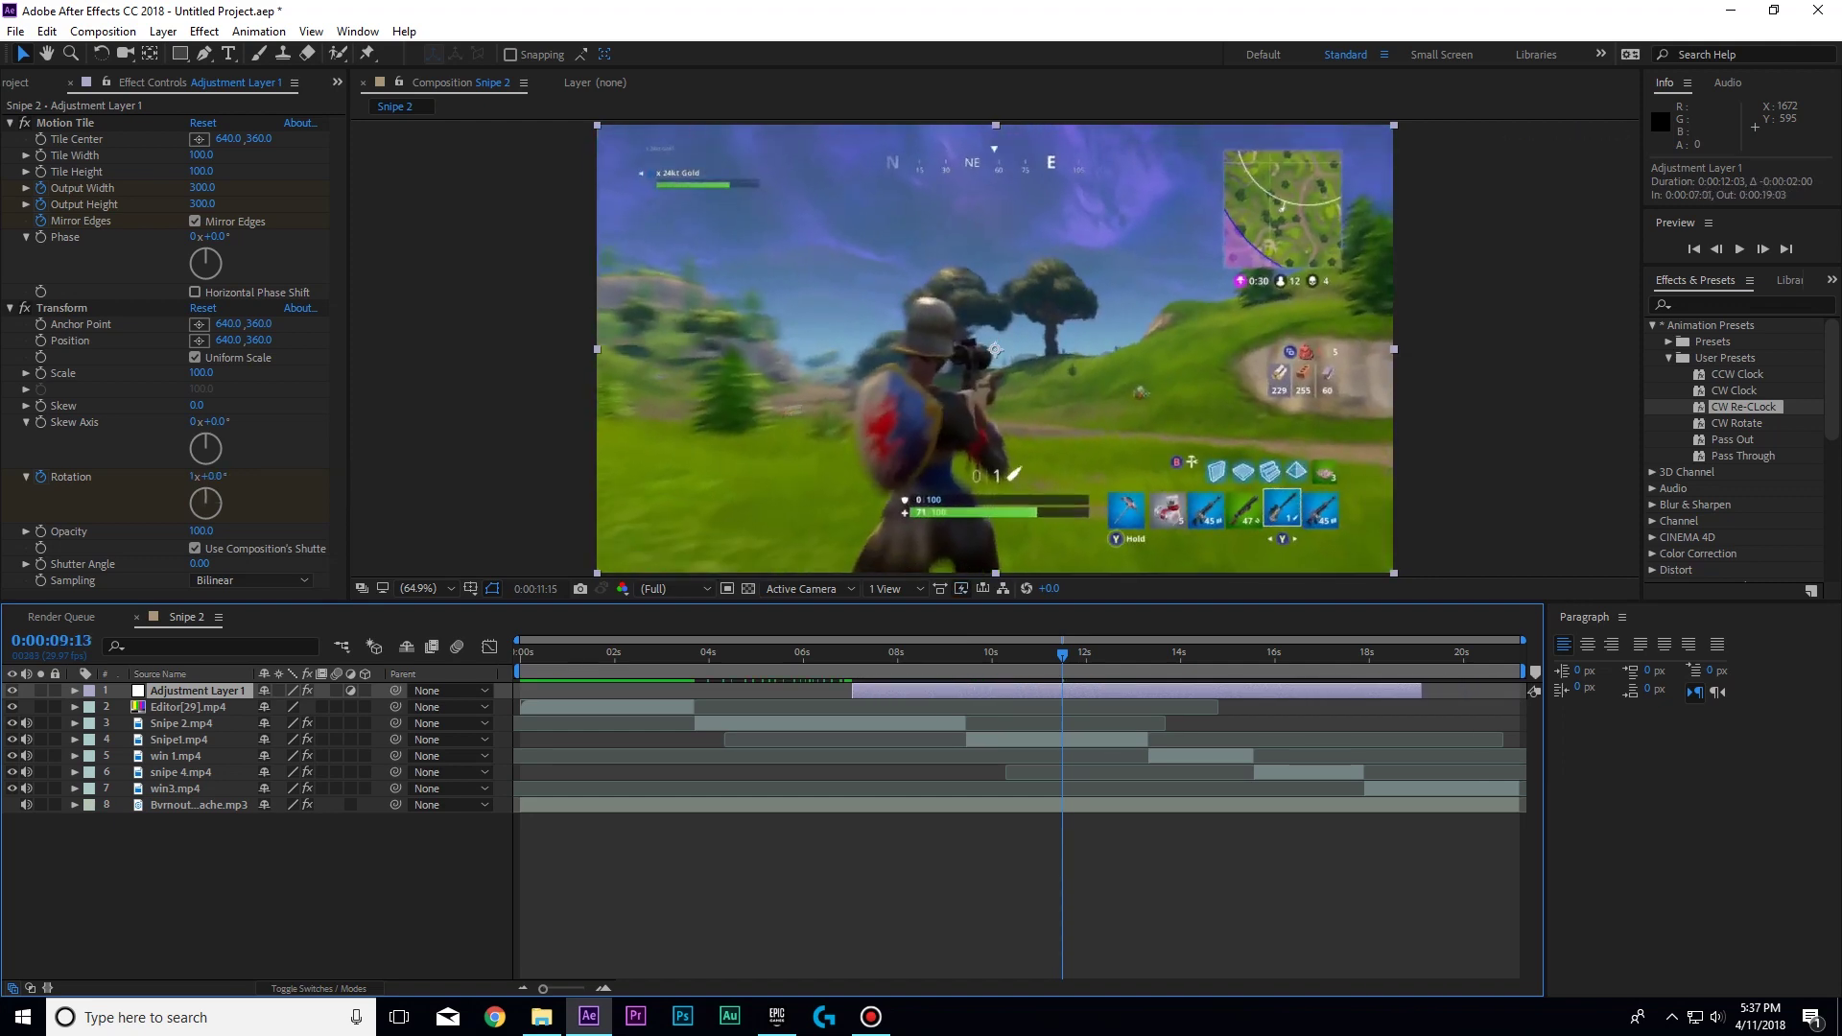
Enable composition and layer motion blur, then preview the spin over a roughly 5–10 second work area.
{"action": "left_click", "coordinate": [965, 653]}
{"action": "left_click", "coordinate": [457, 647]}
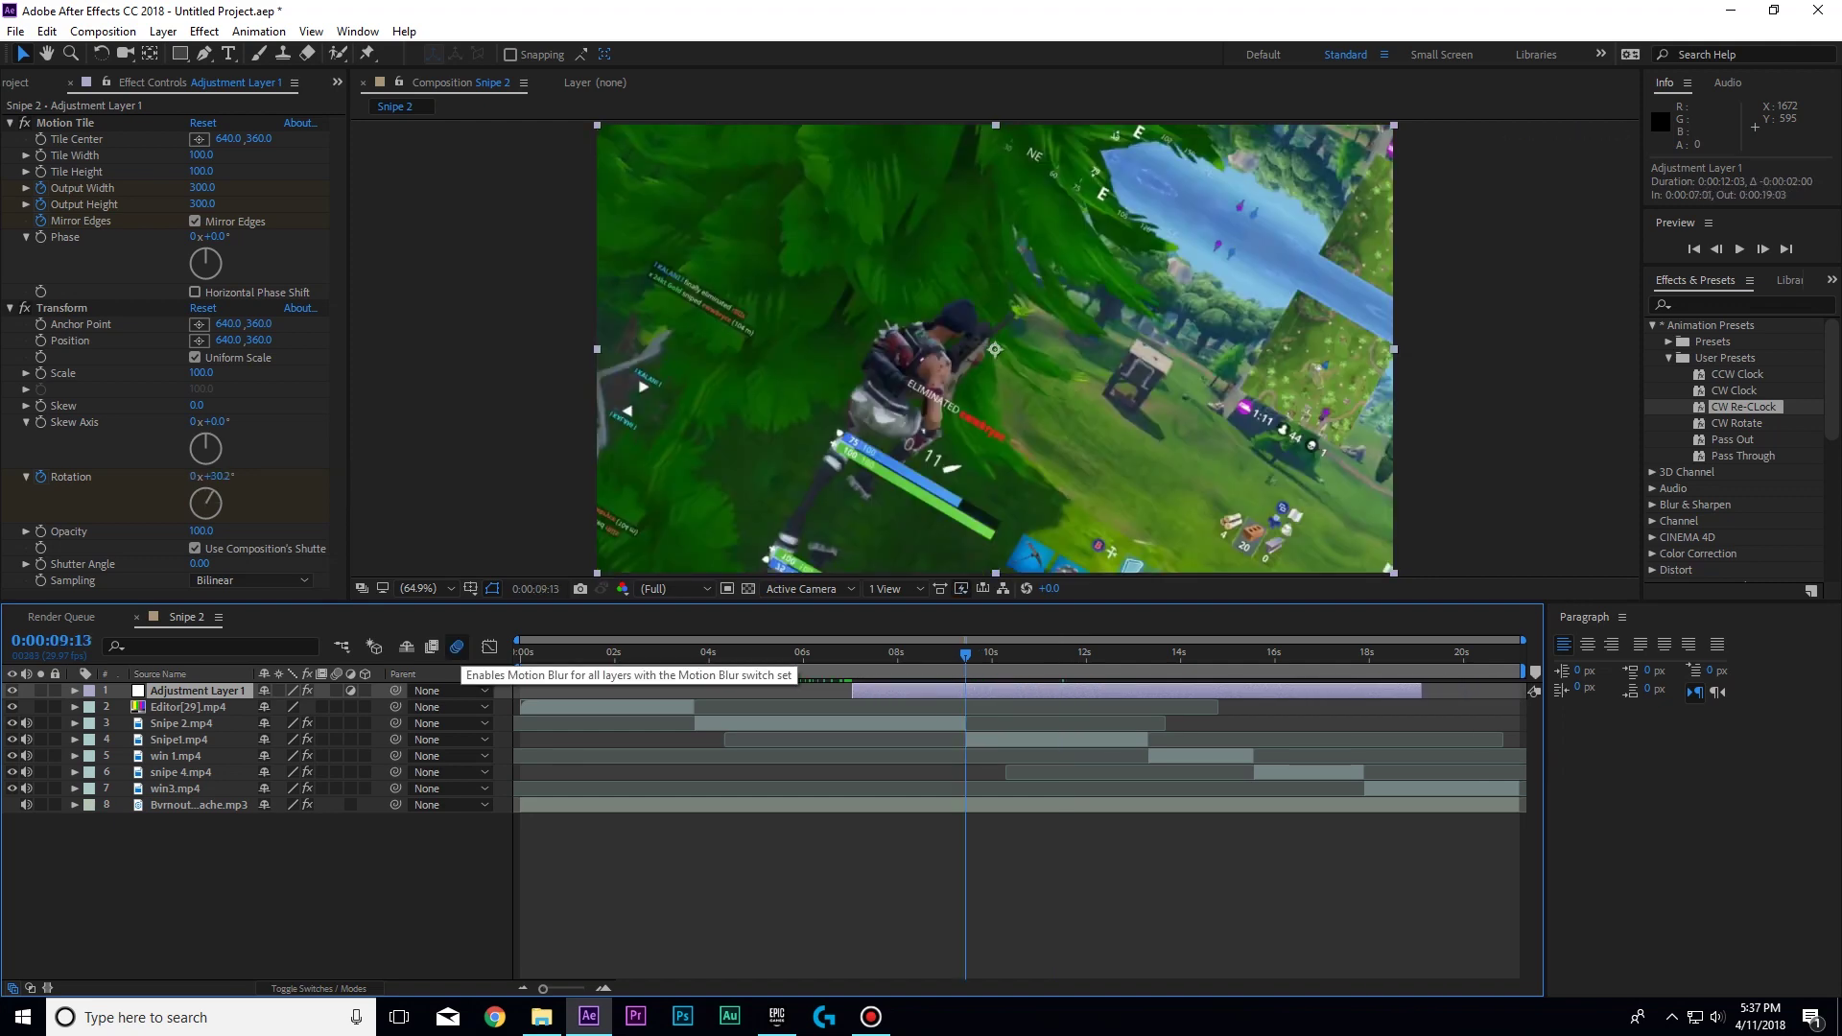
{"action": "left_click", "coordinate": [336, 691]}
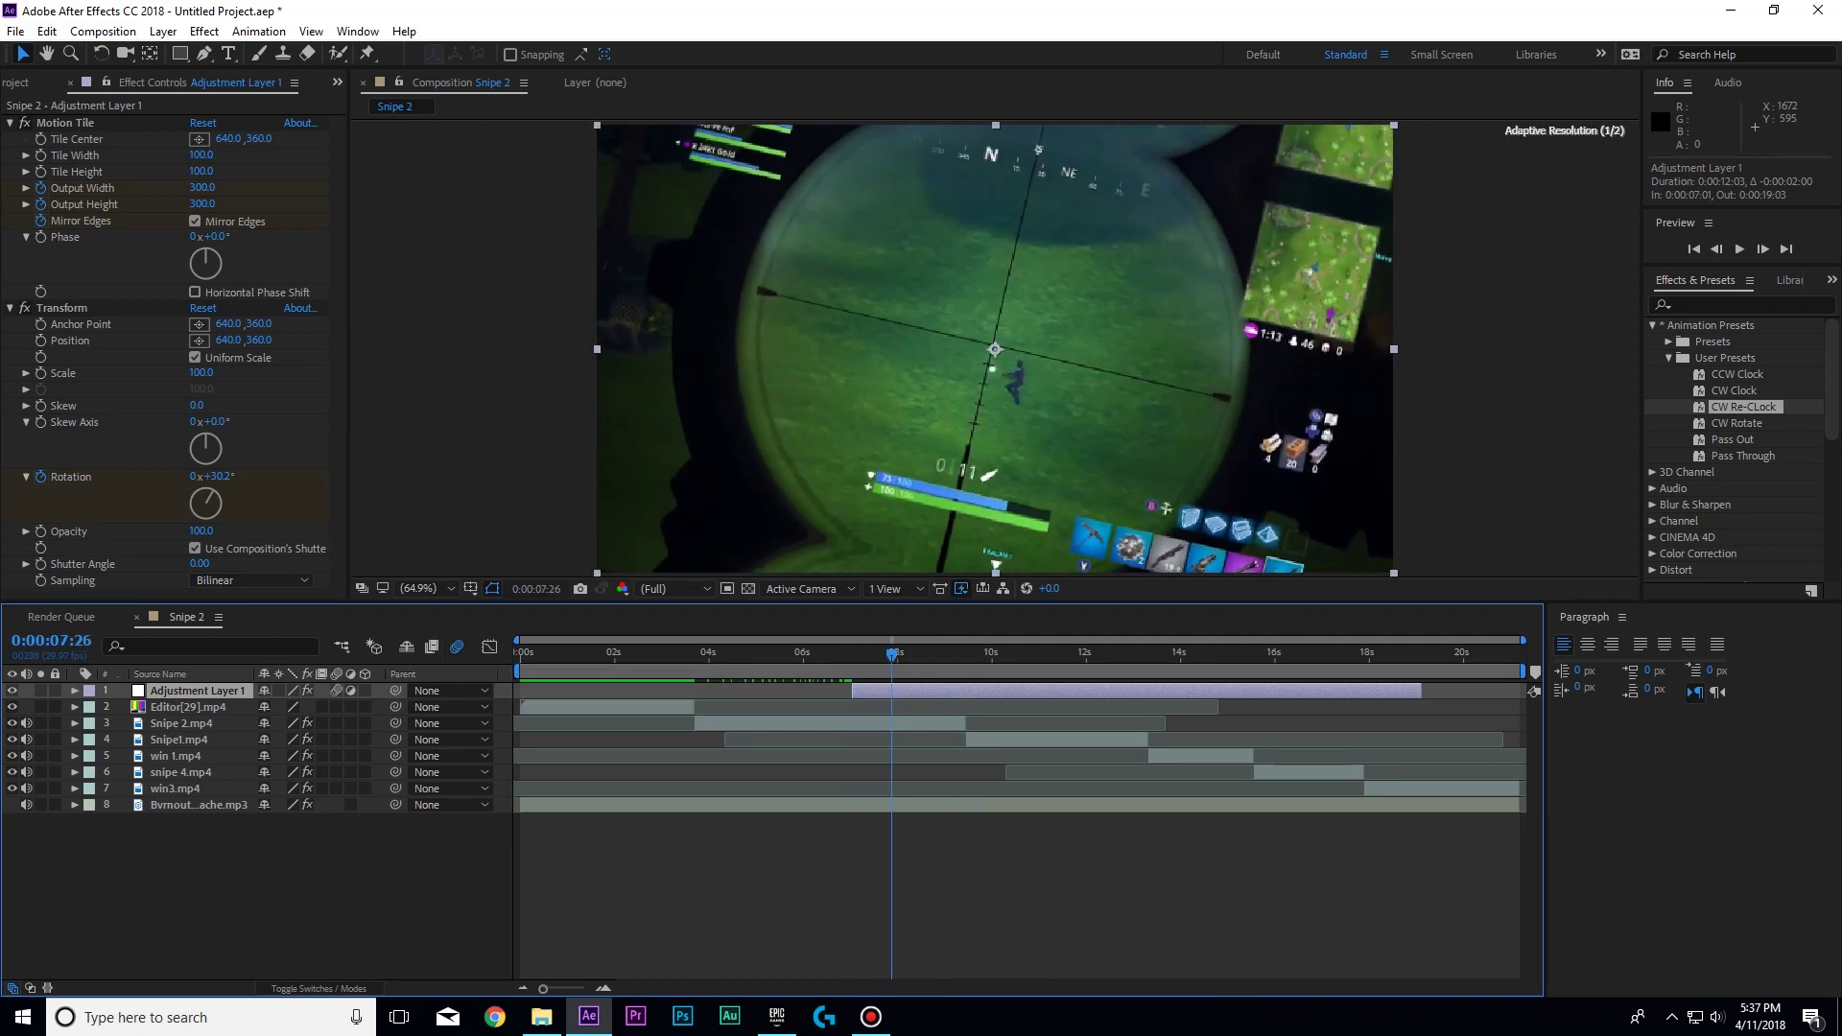
{"action": "left_click_drag", "start_coordinate": [519, 671], "coordinate": [782, 671]}
{"action": "left_click_drag", "start_coordinate": [1523, 670], "coordinate": [1017, 671]}
{"action": "key", "text": "space"}
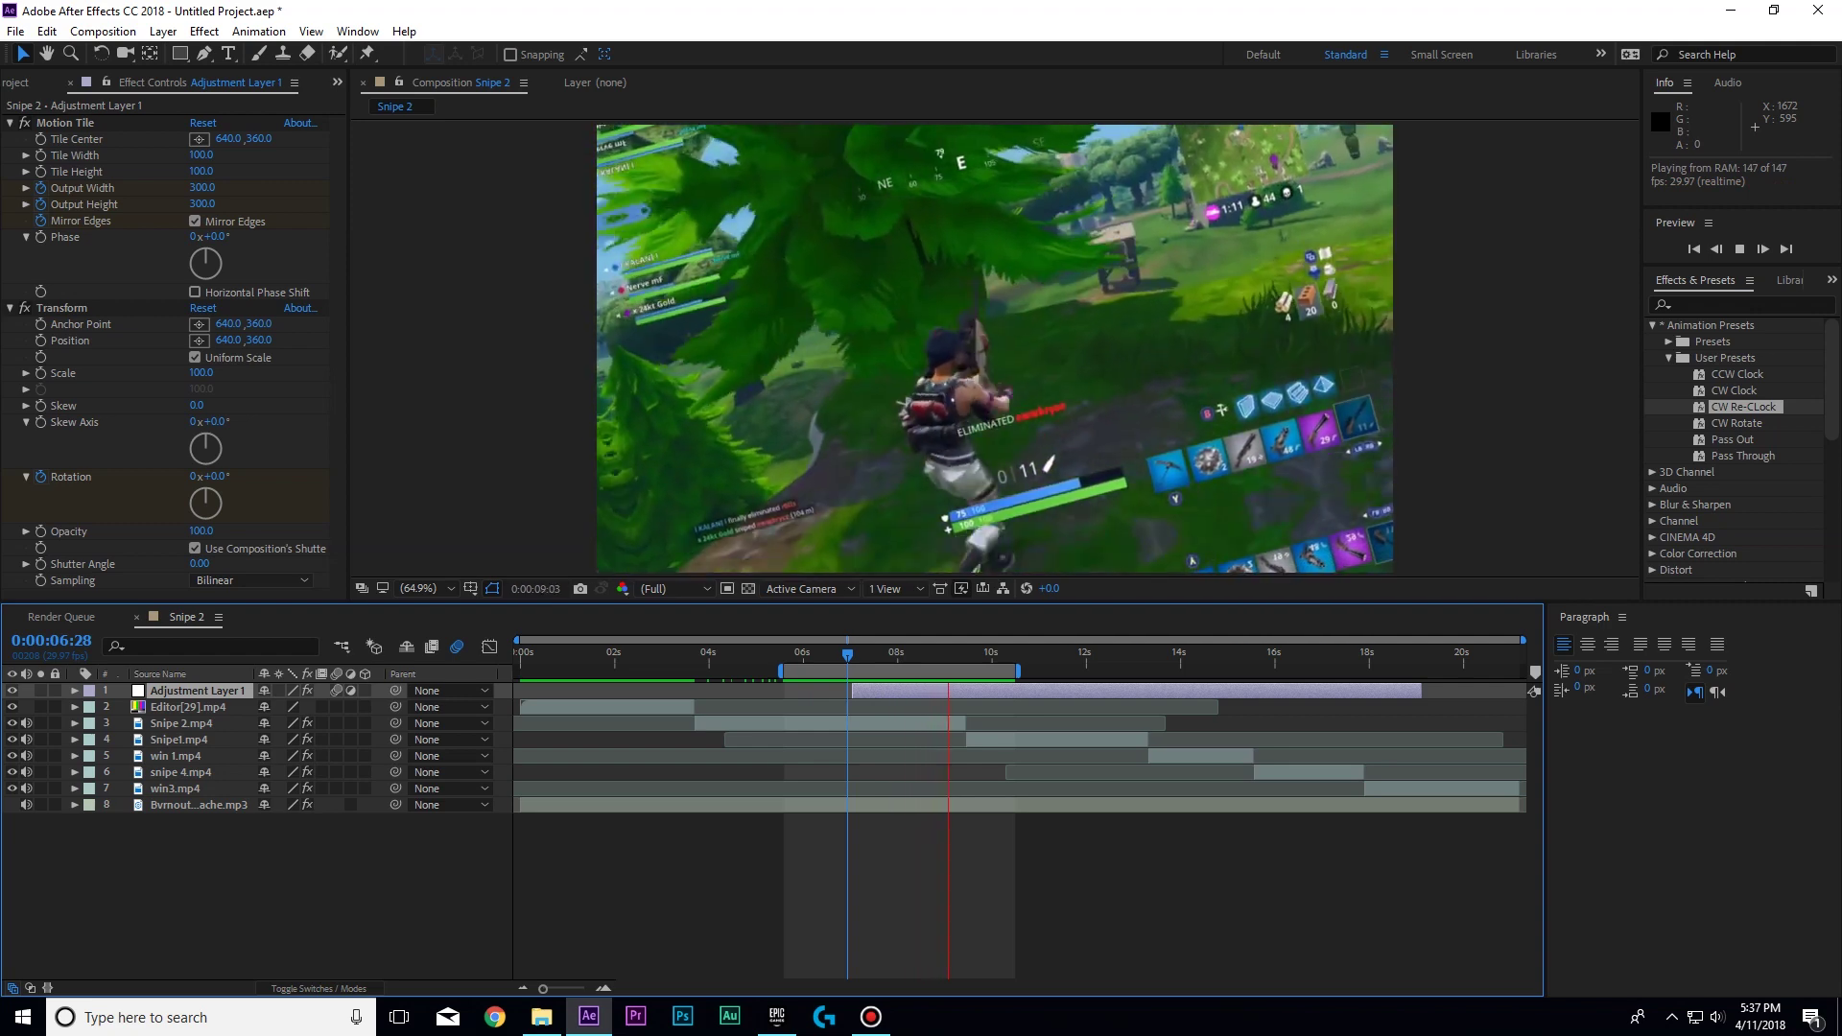
{"action": "key", "text": "space"}
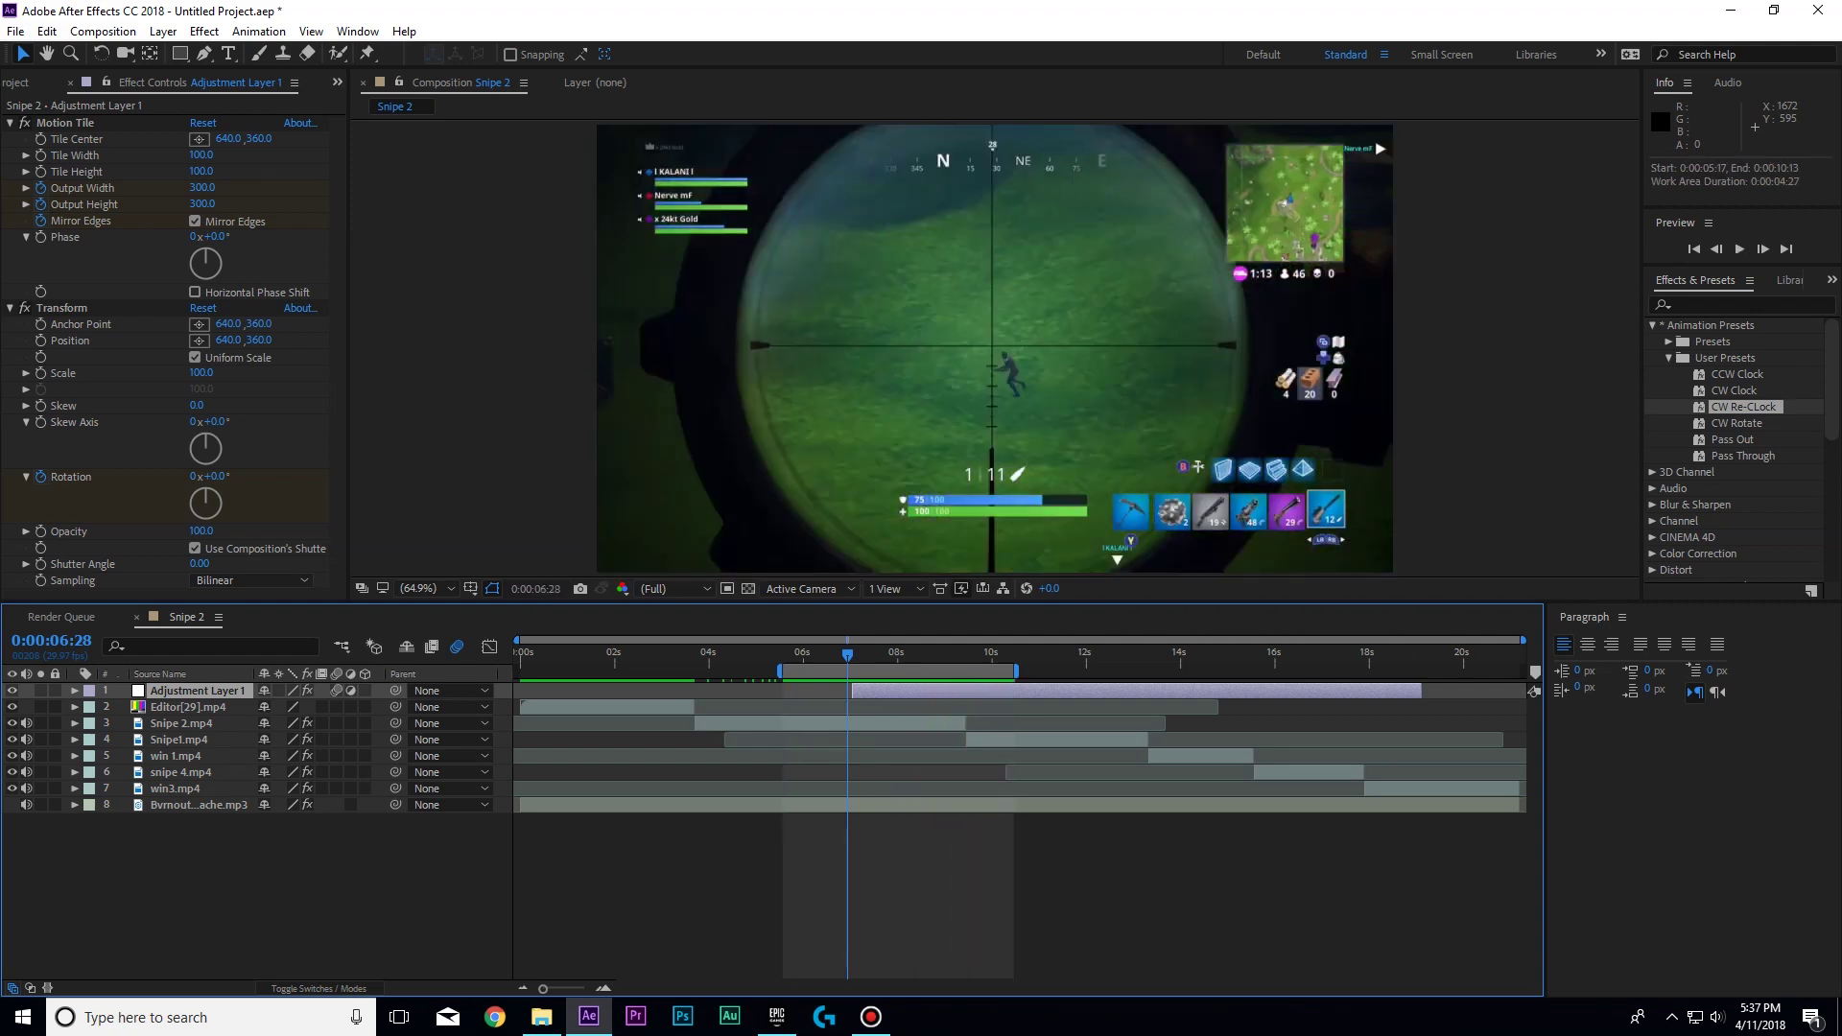
Delete Adjustment Layer 1 and widen the work area back out.
{"action": "left_click", "coordinate": [947, 653]}
{"action": "left_click", "coordinate": [950, 690]}
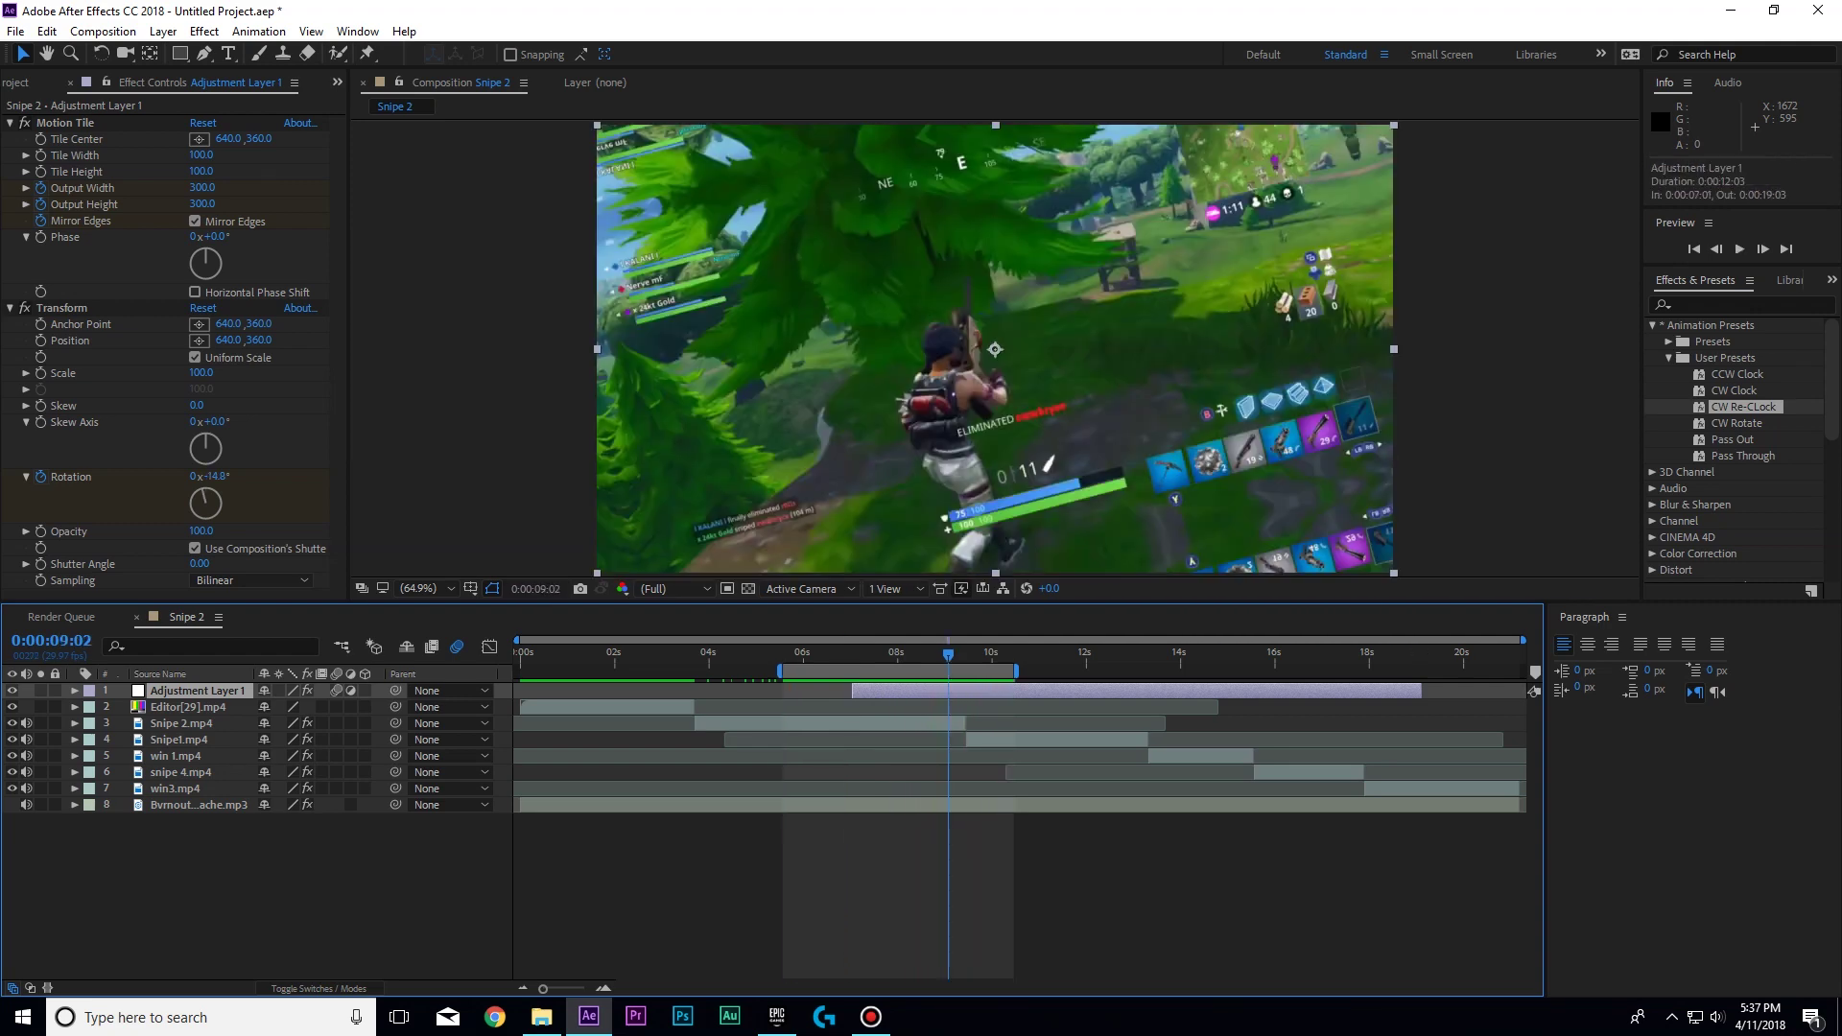
{"action": "key", "text": "Delete"}
{"action": "left_click_drag", "start_coordinate": [897, 671], "coordinate": [1522, 670]}
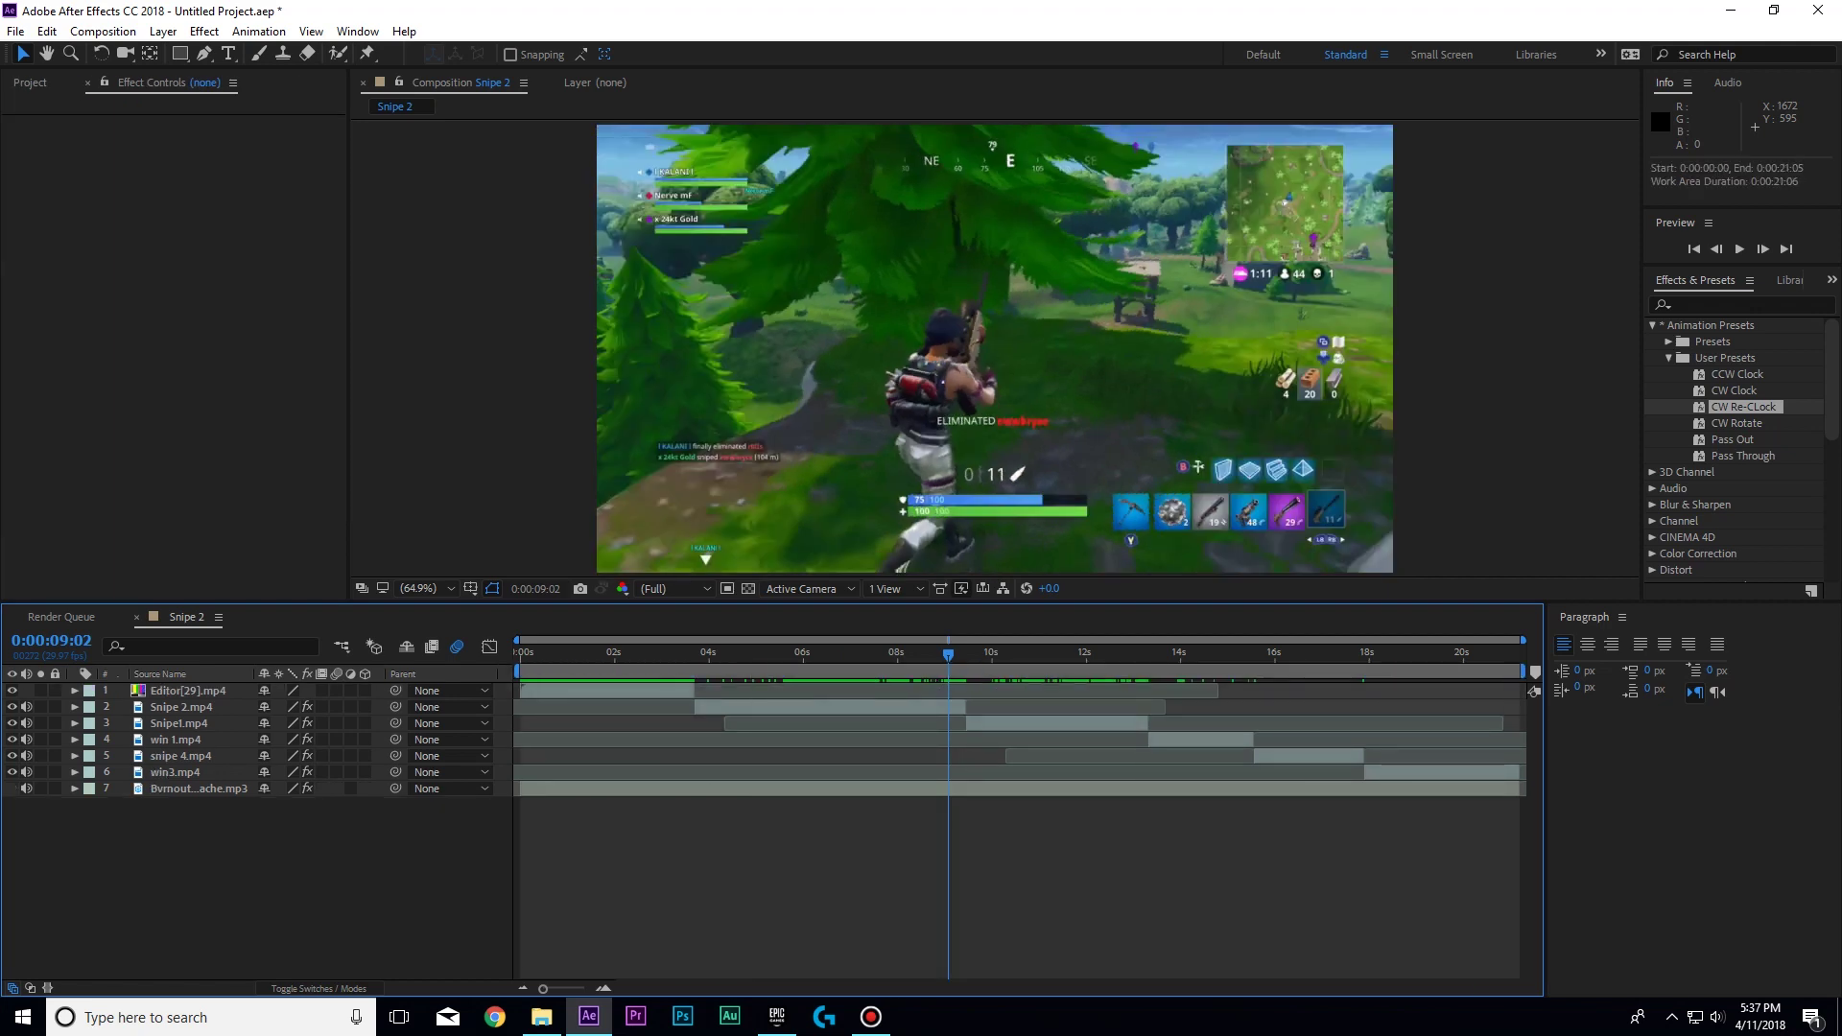
Queue Snipe 2 for rendering with Best Settings and Lossless output to Snipe 2.avi.
{"action": "left_click", "coordinate": [965, 655]}
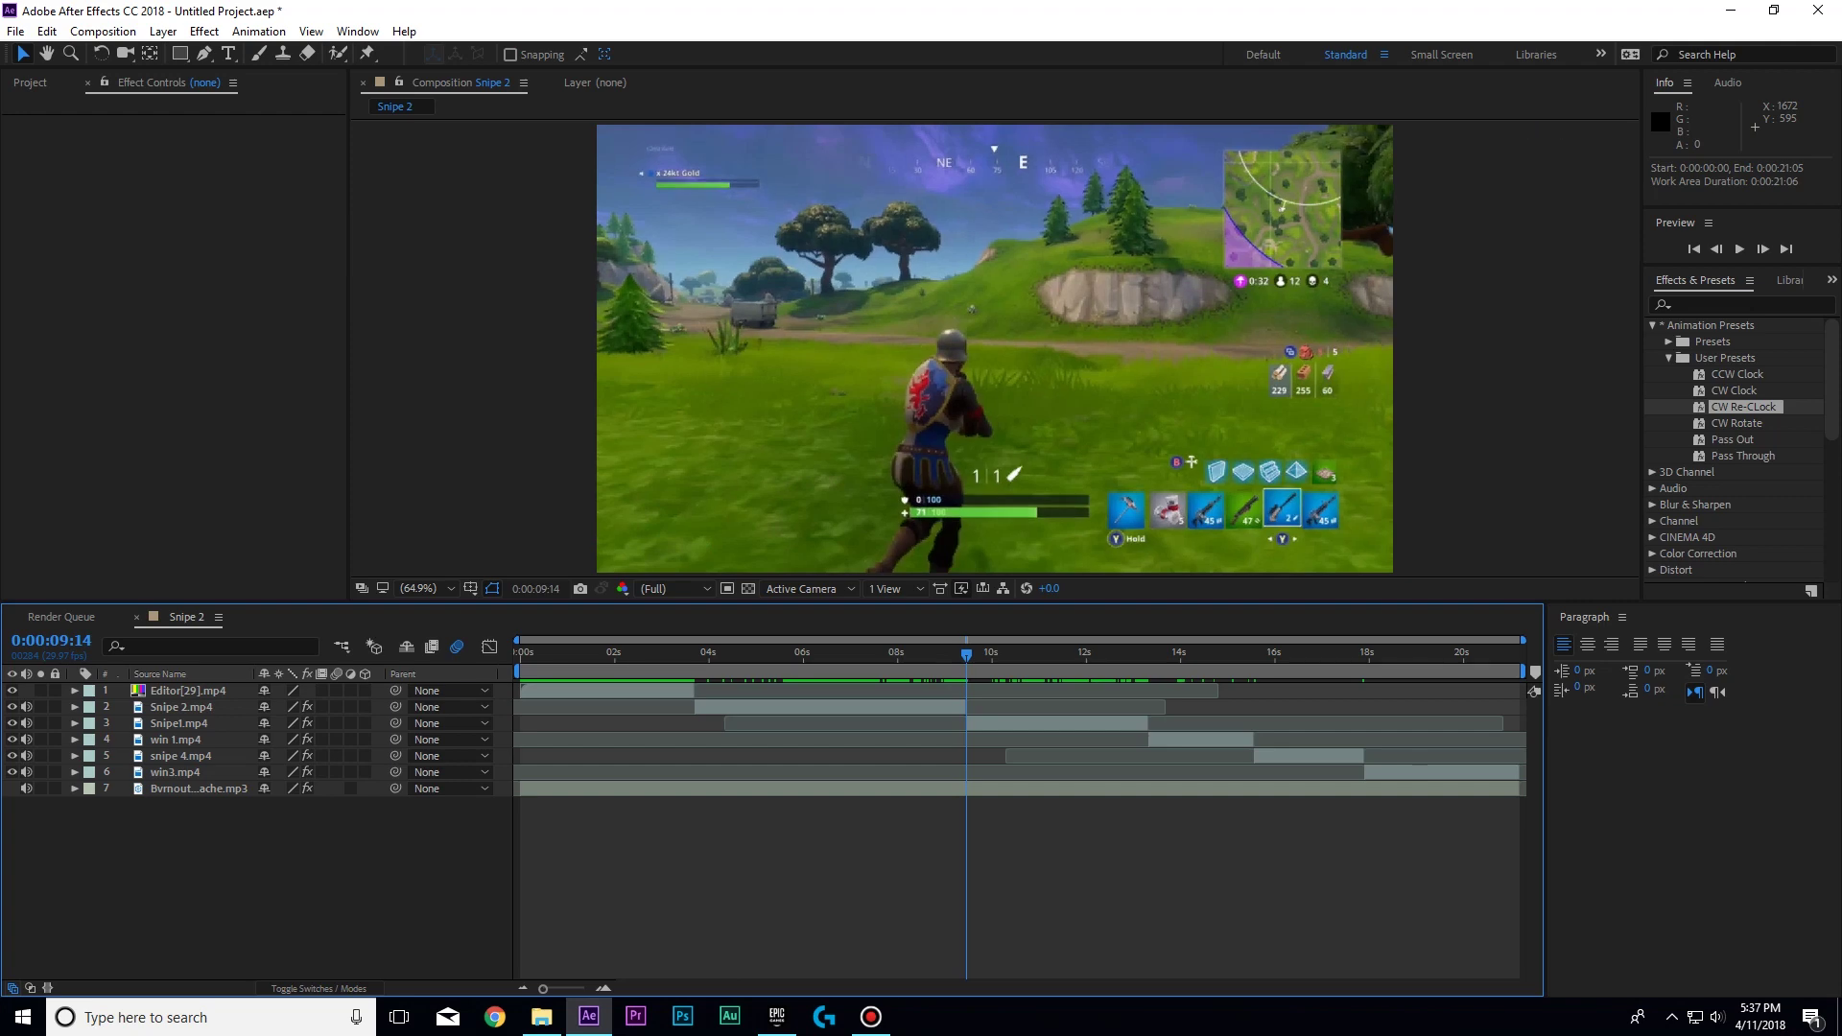
{"action": "left_click_drag", "start_coordinate": [966, 655], "coordinate": [519, 655]}
{"action": "left_click", "coordinate": [15, 30]}
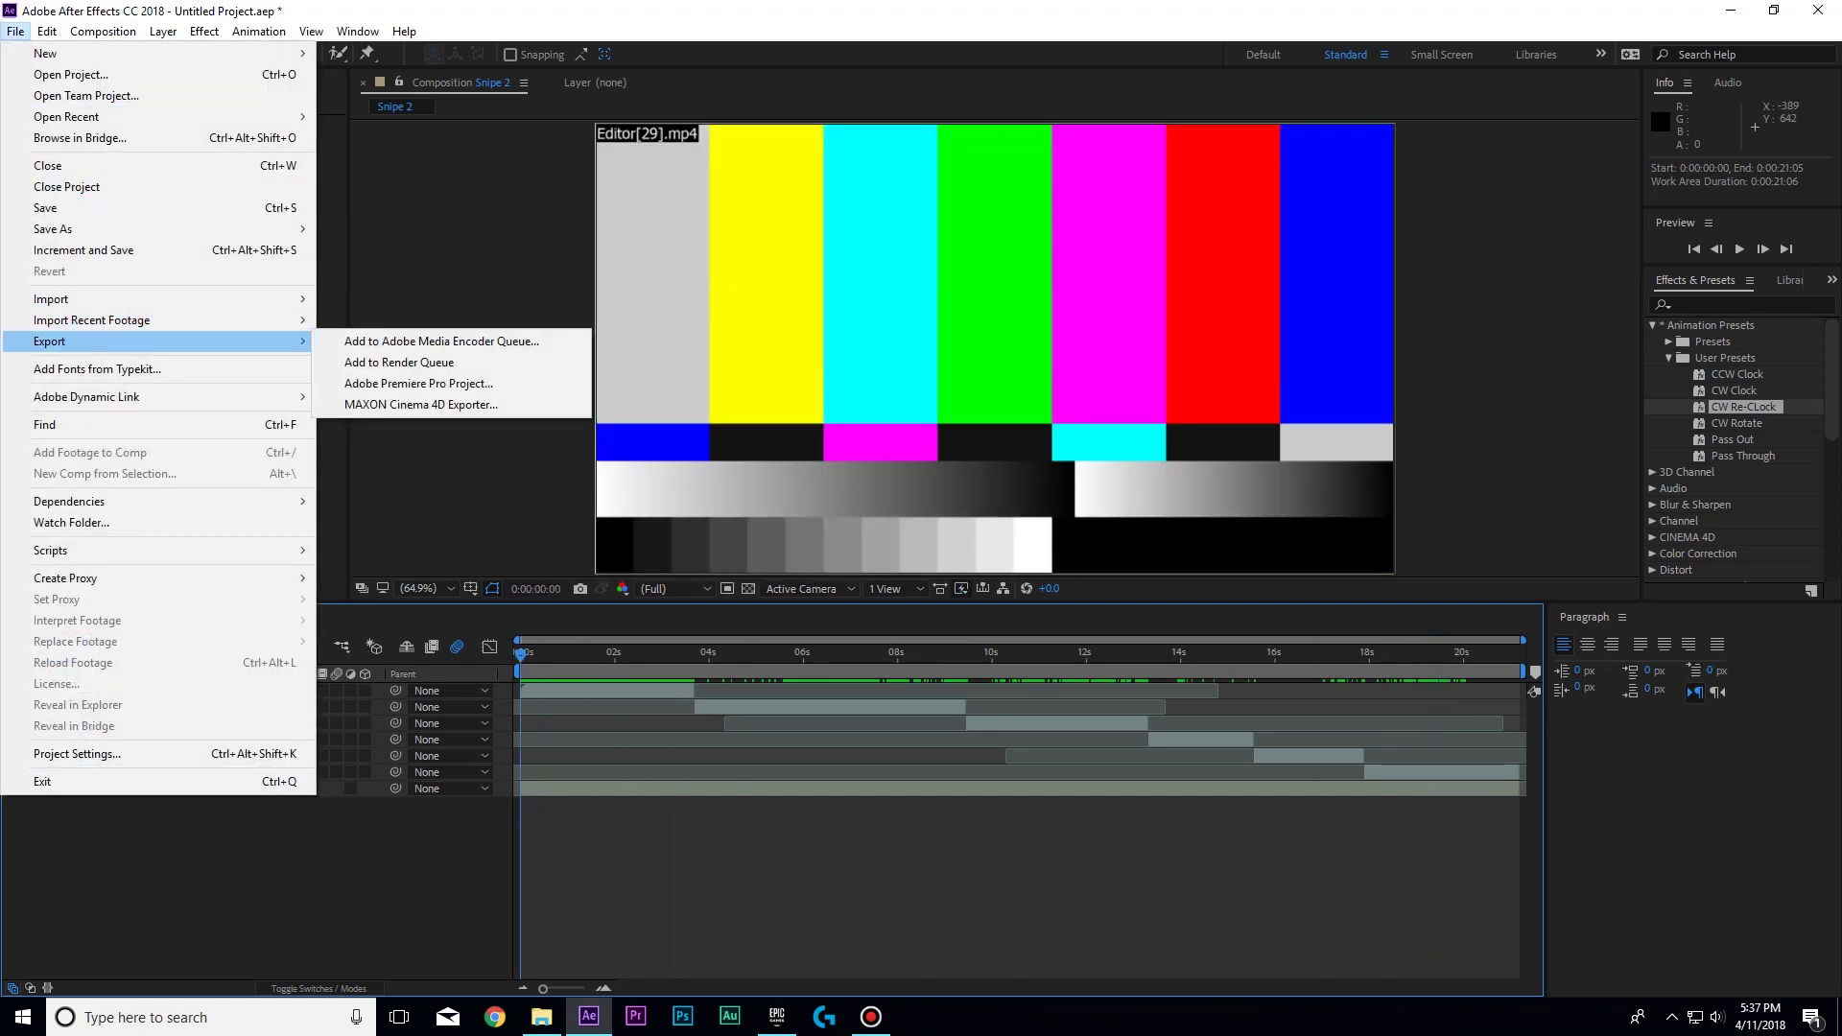
{"action": "left_click", "coordinate": [399, 362]}
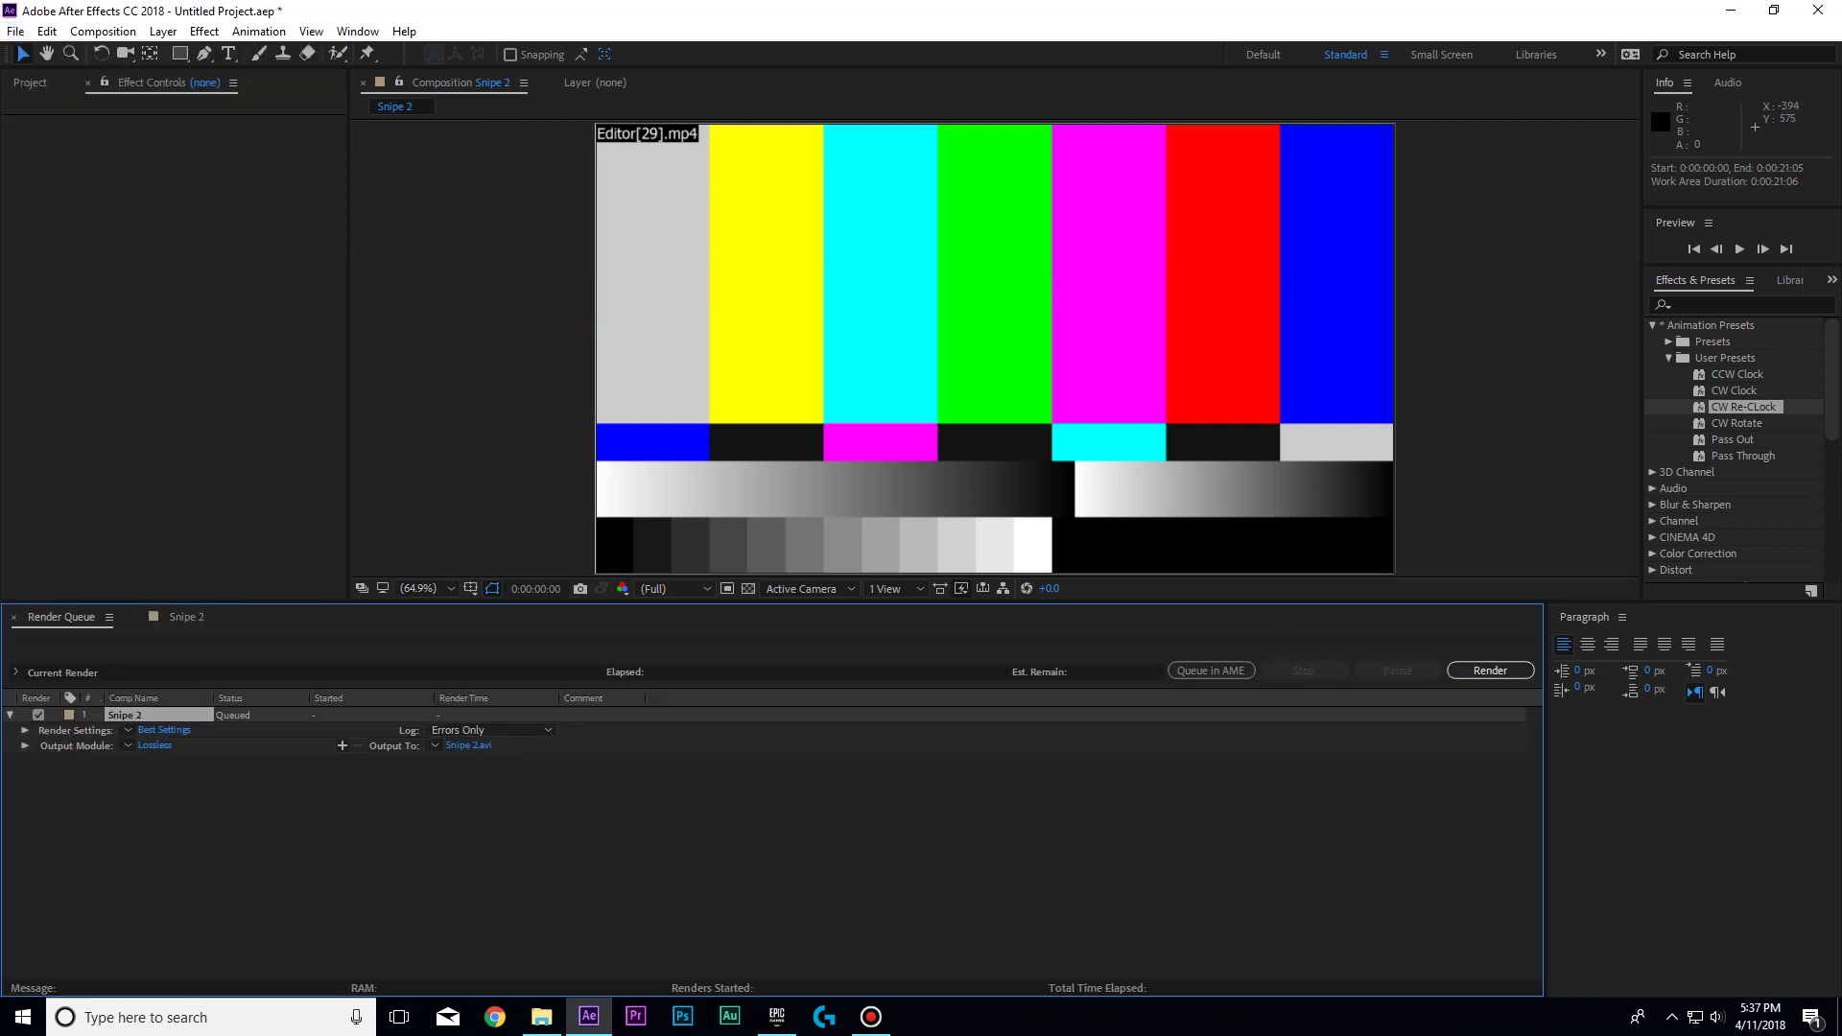
Turn audio output on at 32 Bit in the output module, then open the Output To file choice.
{"action": "left_click", "coordinate": [154, 746]}
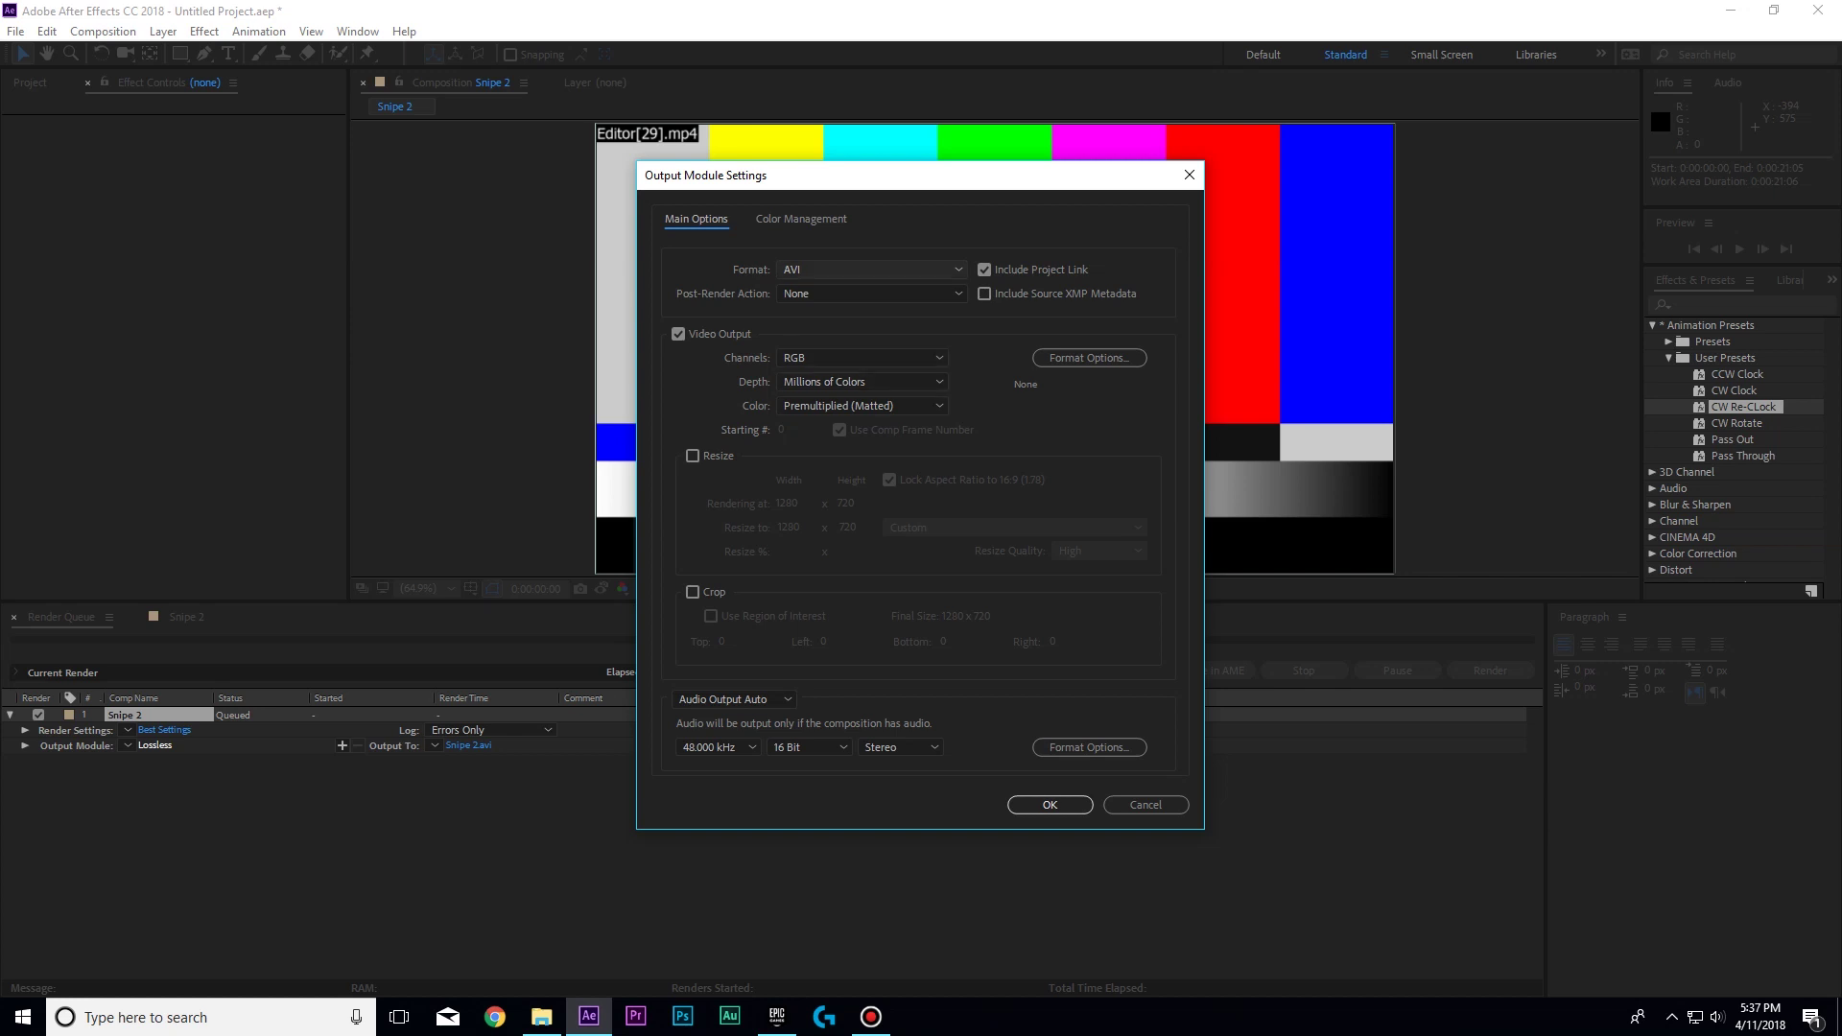
{"action": "left_click", "coordinate": [734, 699]}
{"action": "left_click", "coordinate": [734, 715]}
{"action": "left_click", "coordinate": [809, 747]}
{"action": "left_click", "coordinate": [813, 812]}
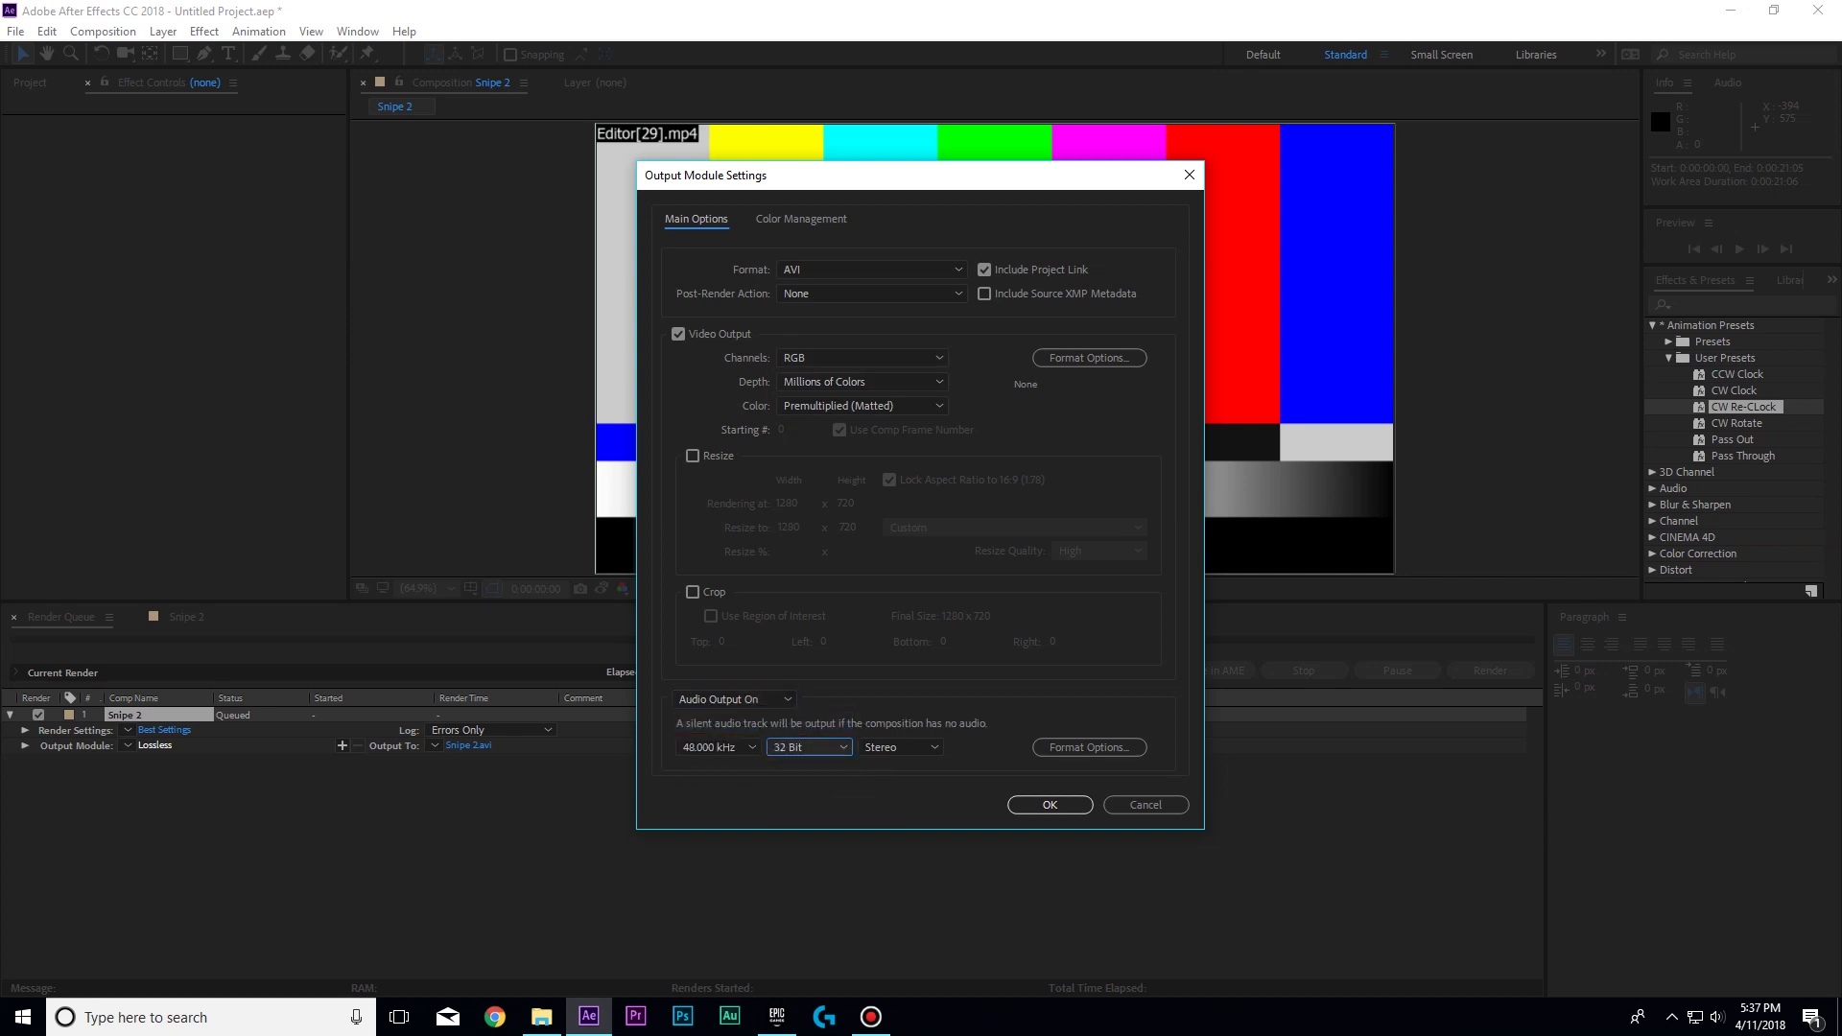
{"action": "key", "text": "Return"}
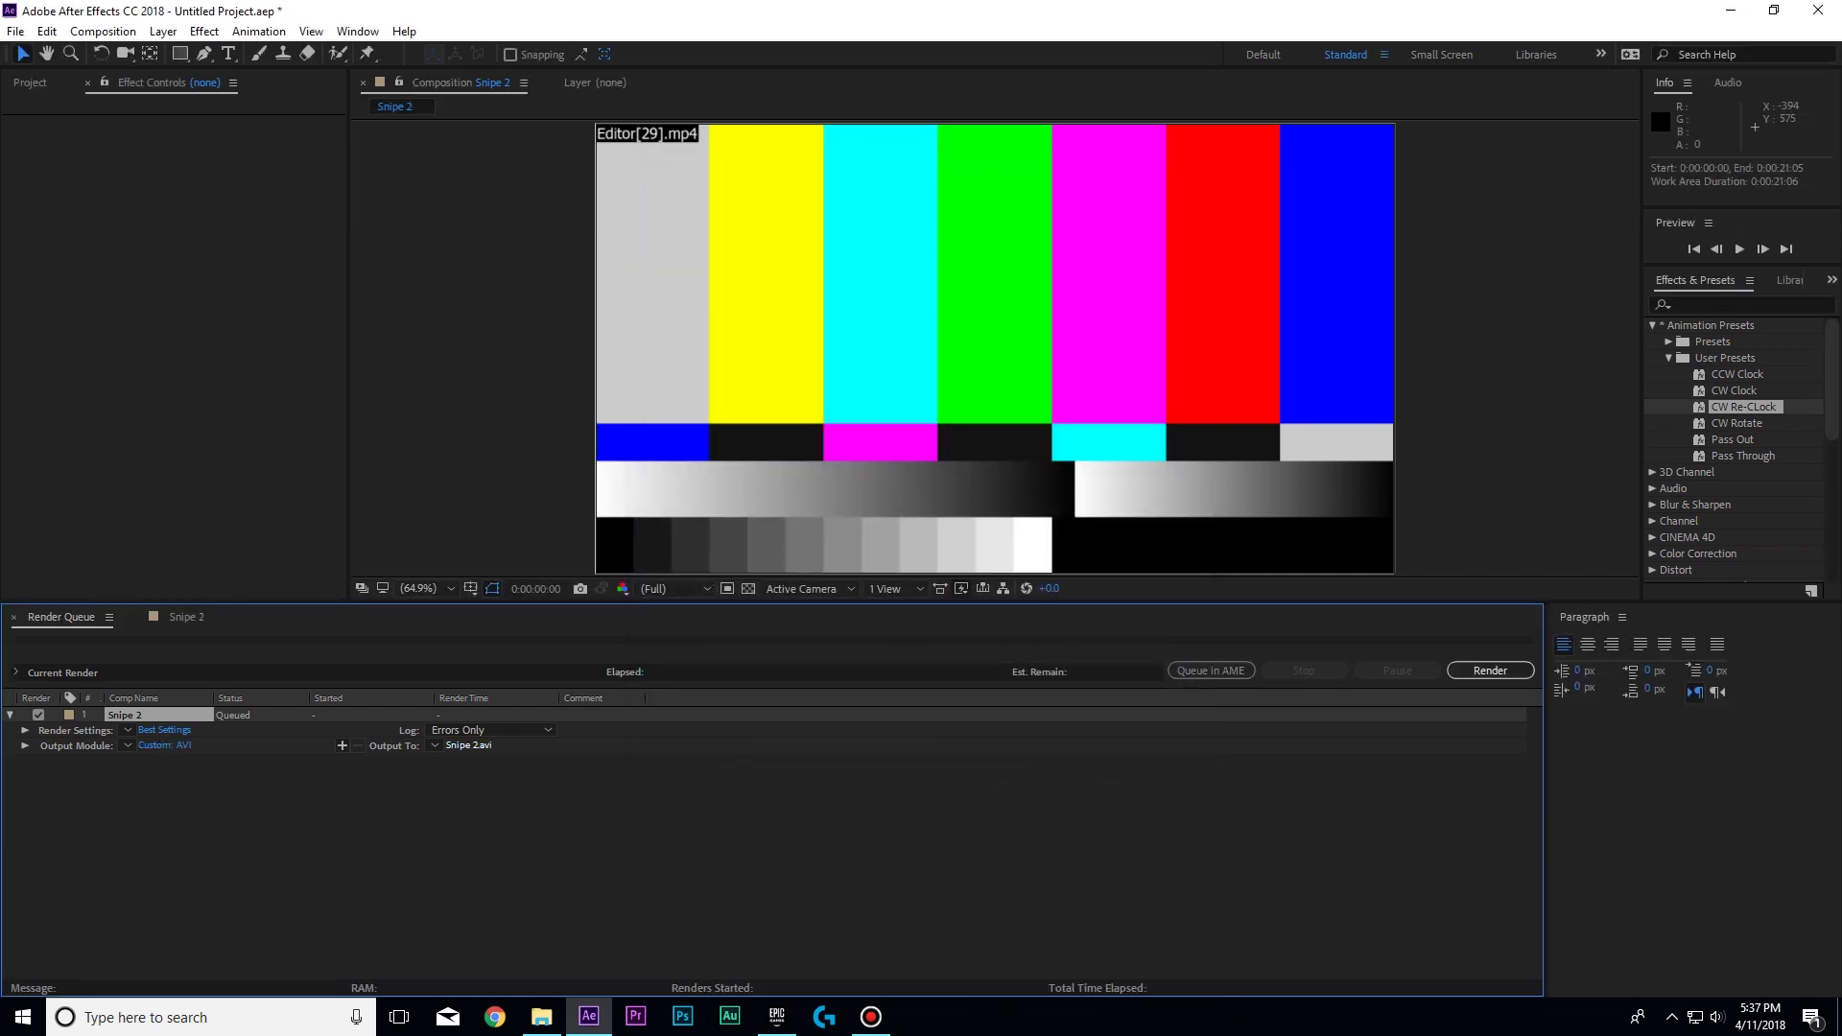
{"action": "left_click", "coordinate": [468, 745]}
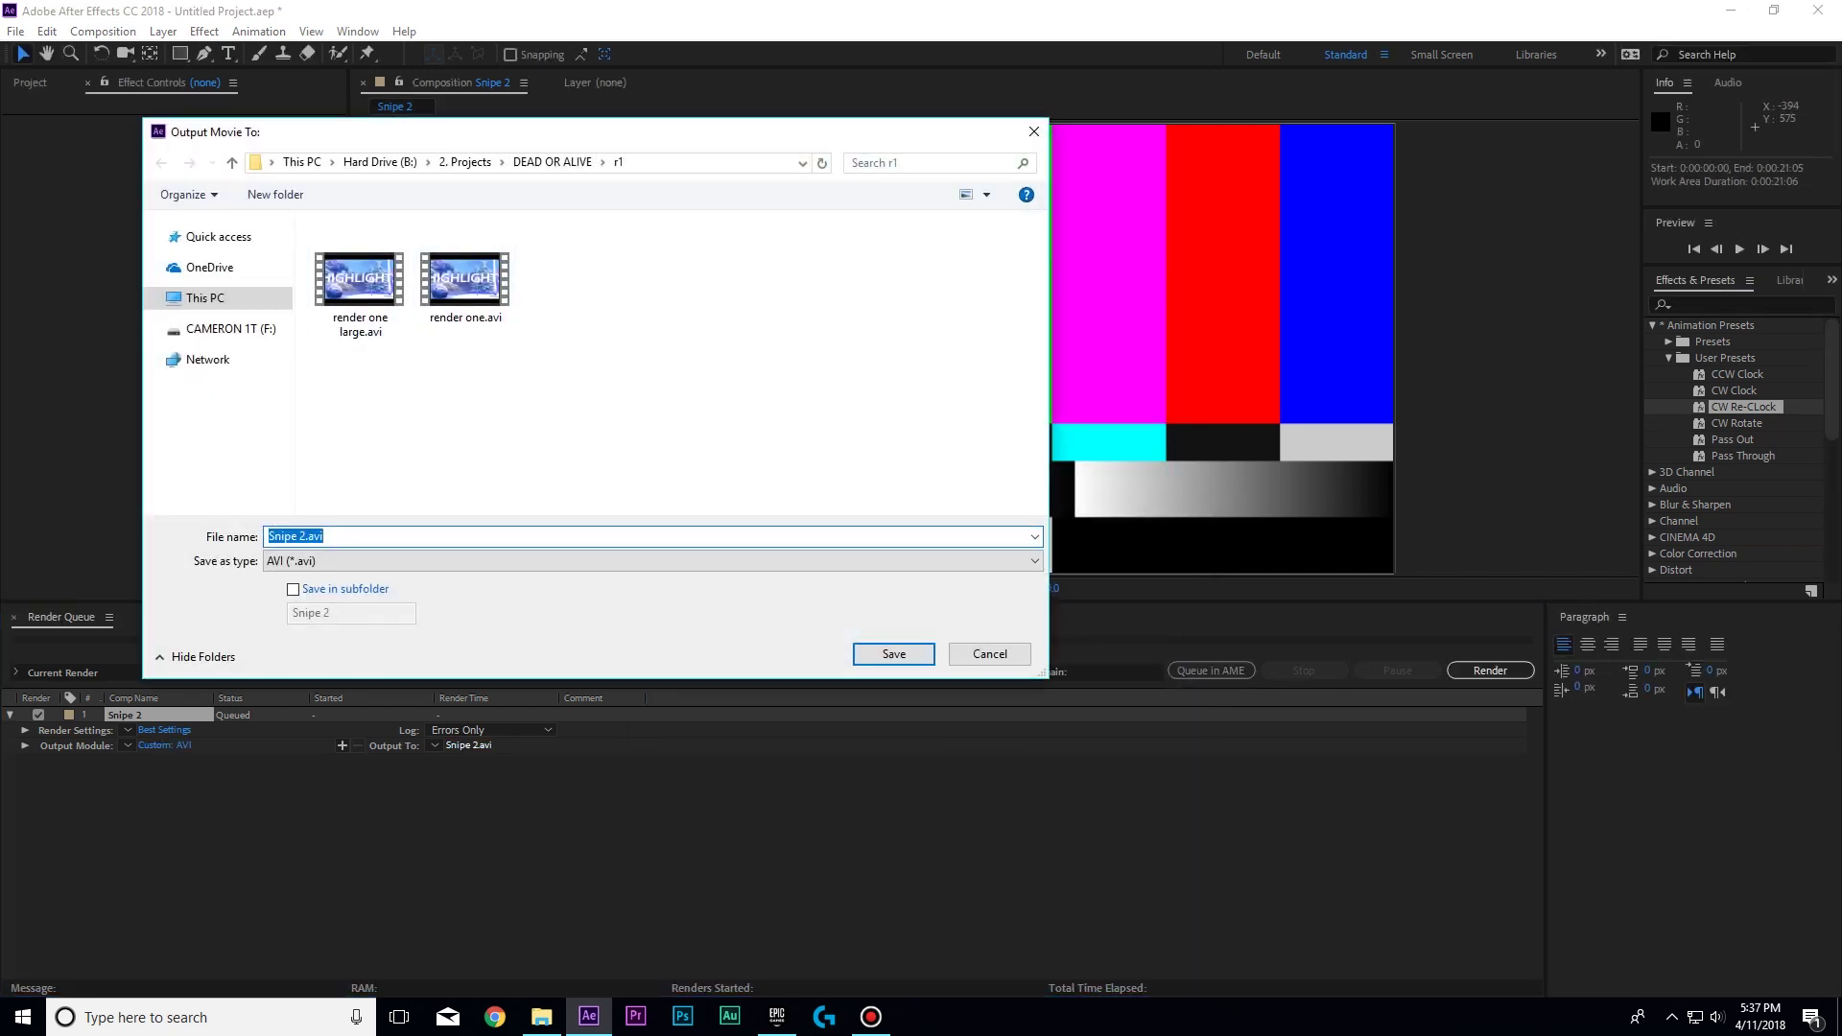
Save the render output as Snipe 2.avi in the r1 folder.
{"action": "key", "text": "Return"}
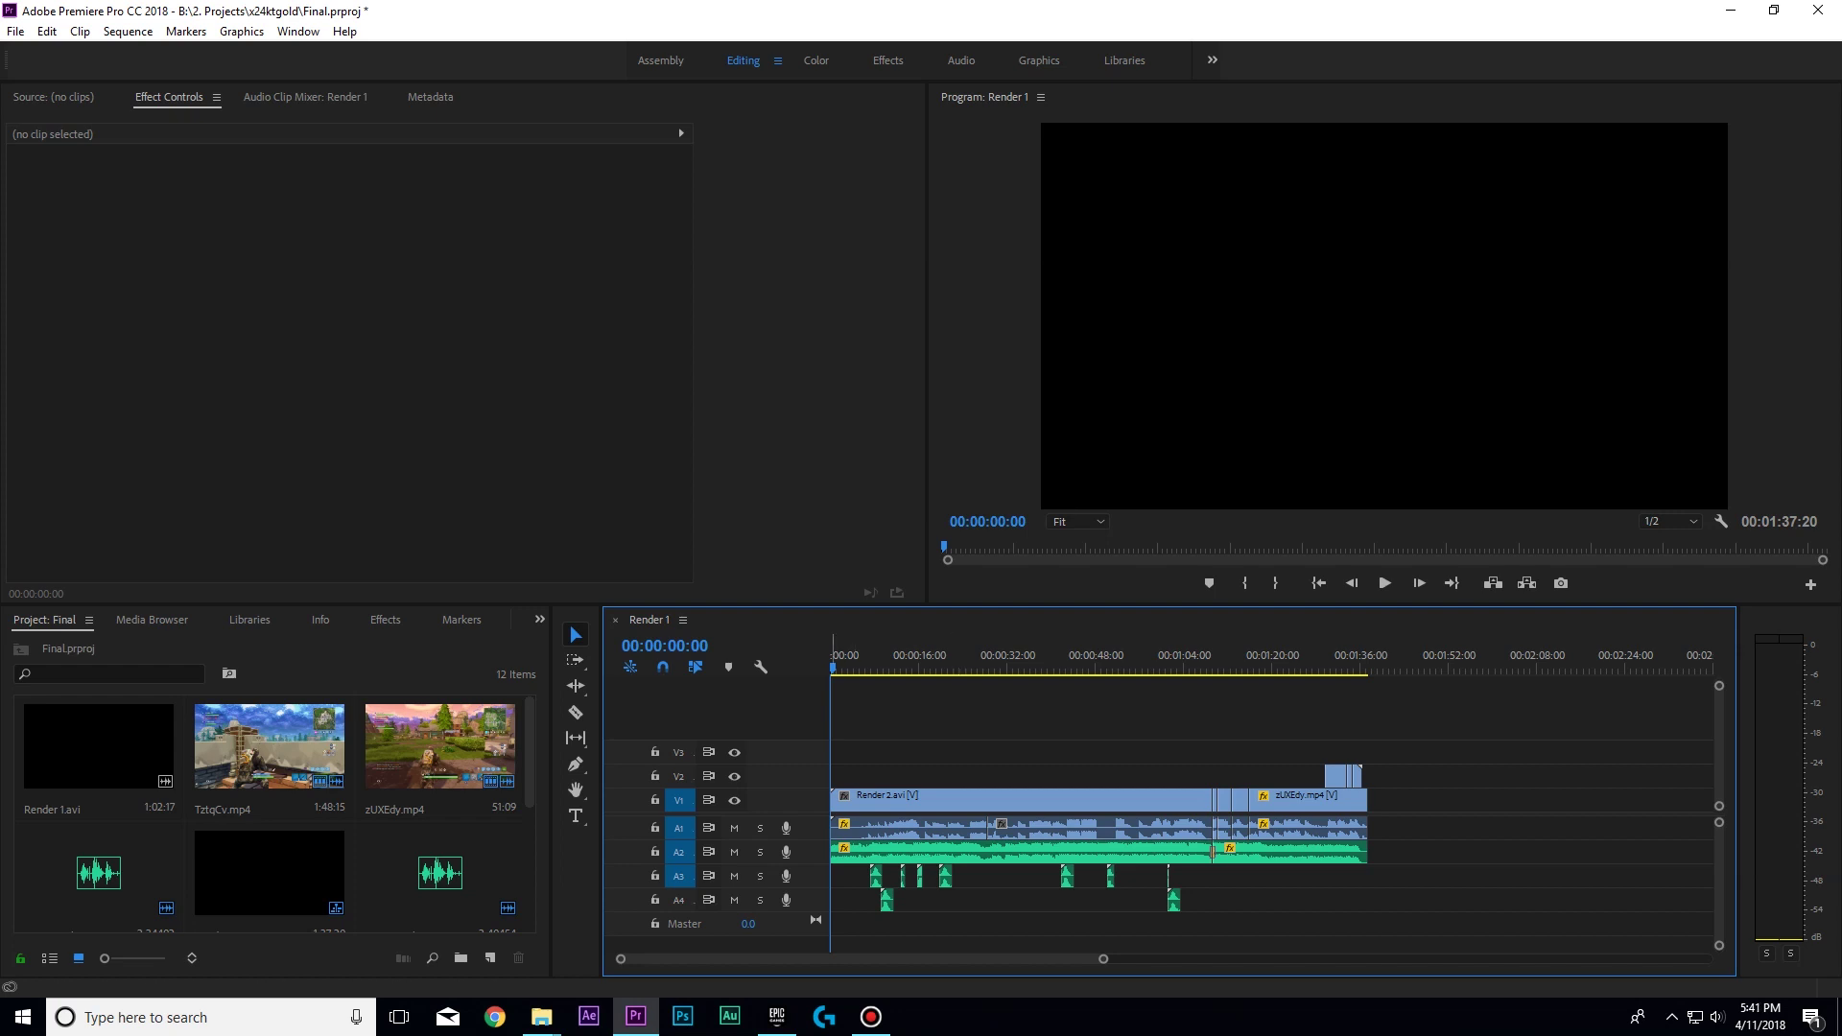
{"action": "left_click", "coordinate": [1029, 801]}
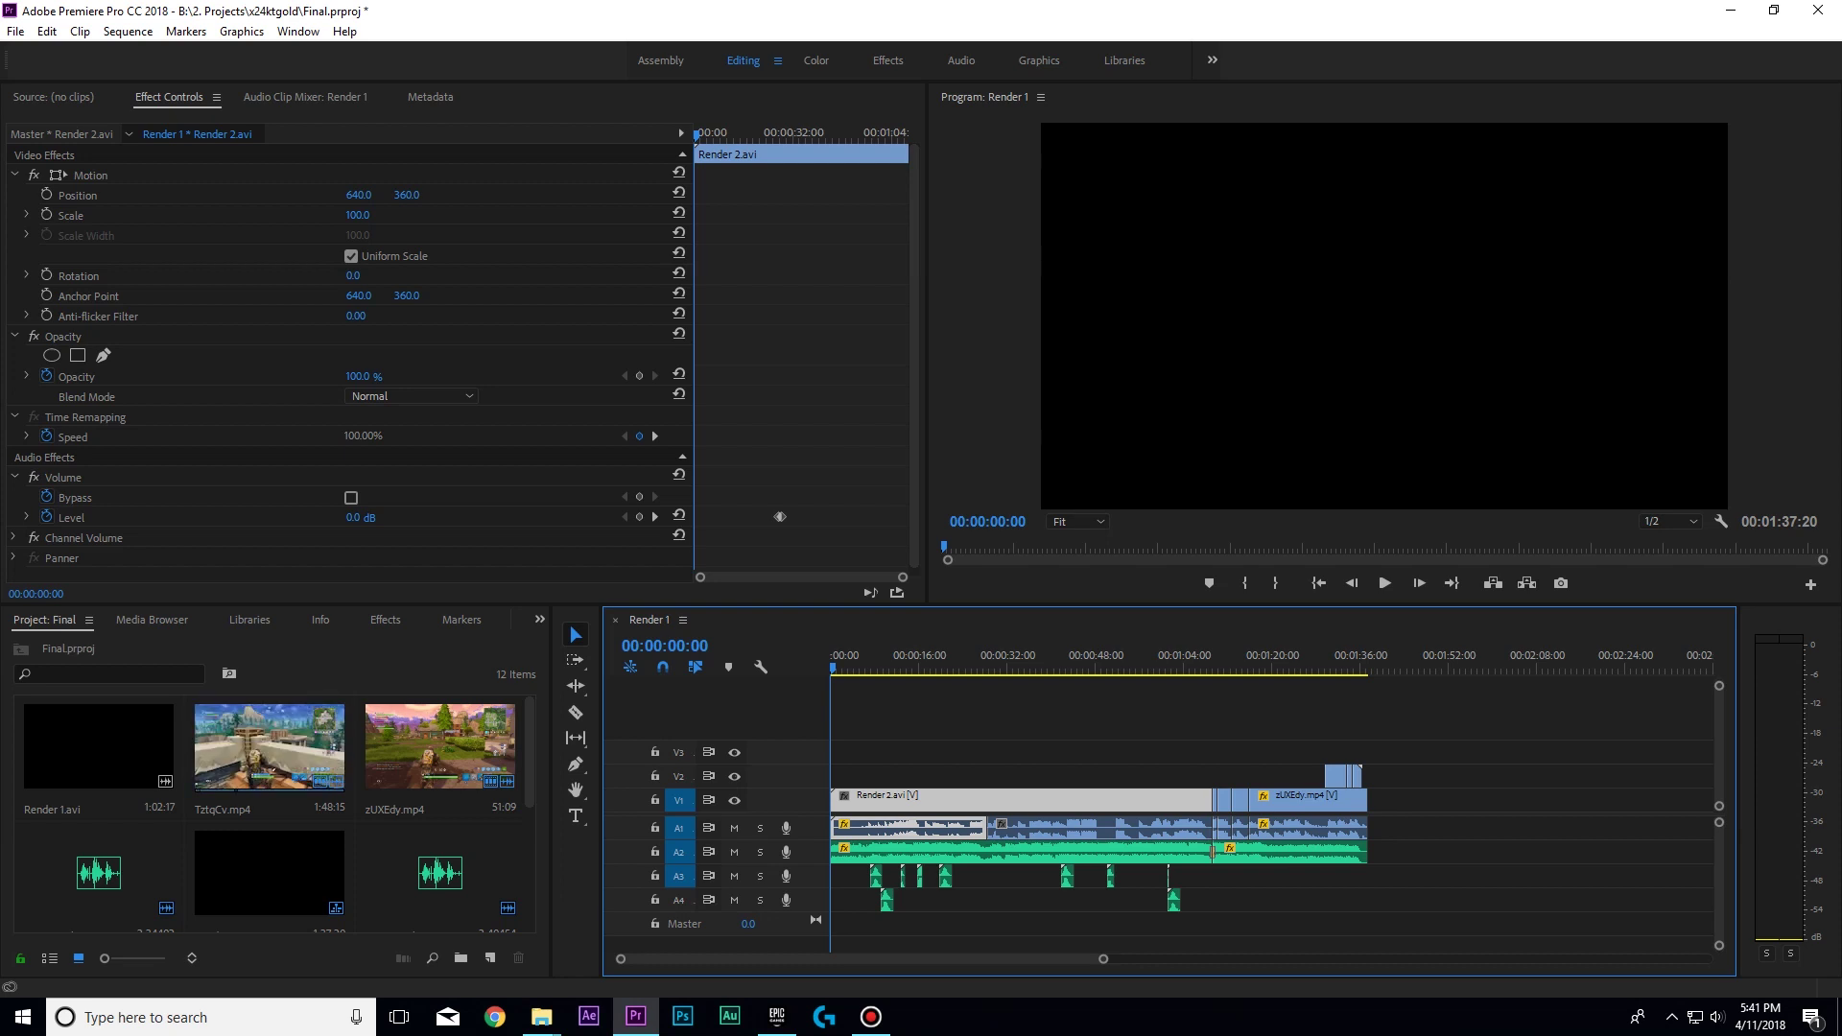
{"action": "left_click", "coordinate": [873, 726]}
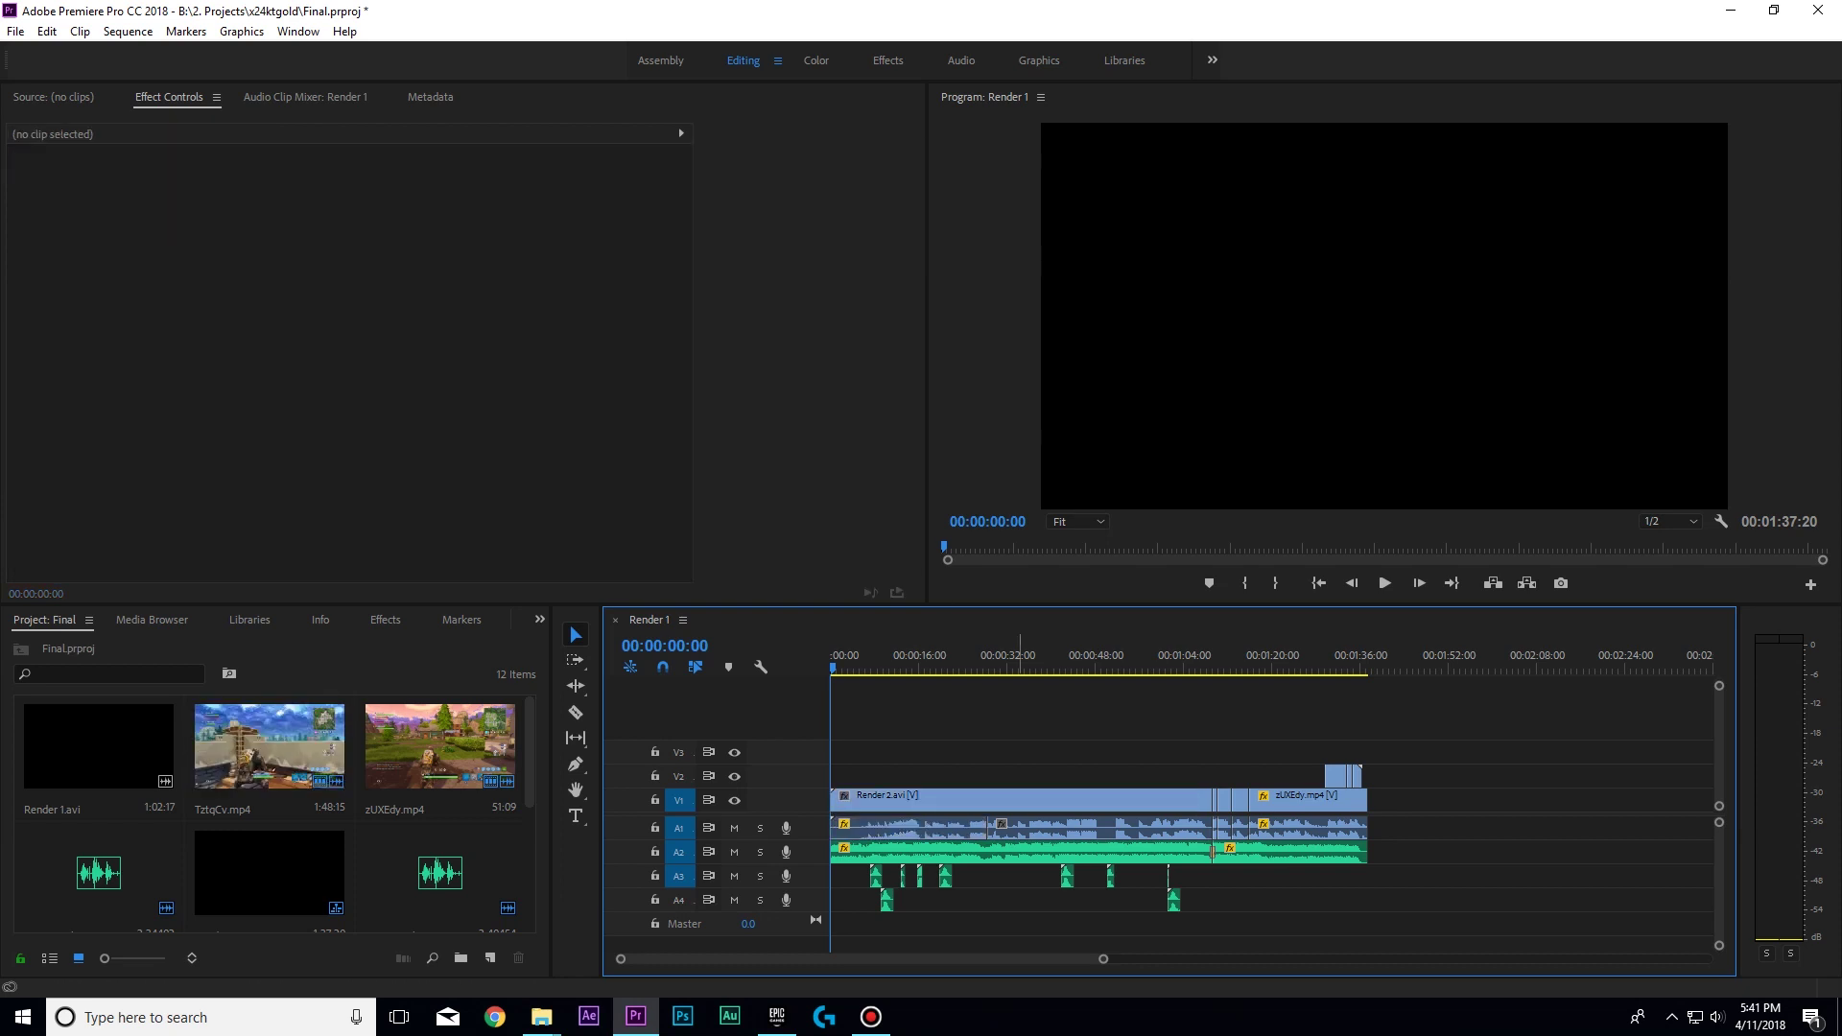
{"action": "left_click", "coordinate": [127, 31]}
{"action": "left_click", "coordinate": [134, 49]}
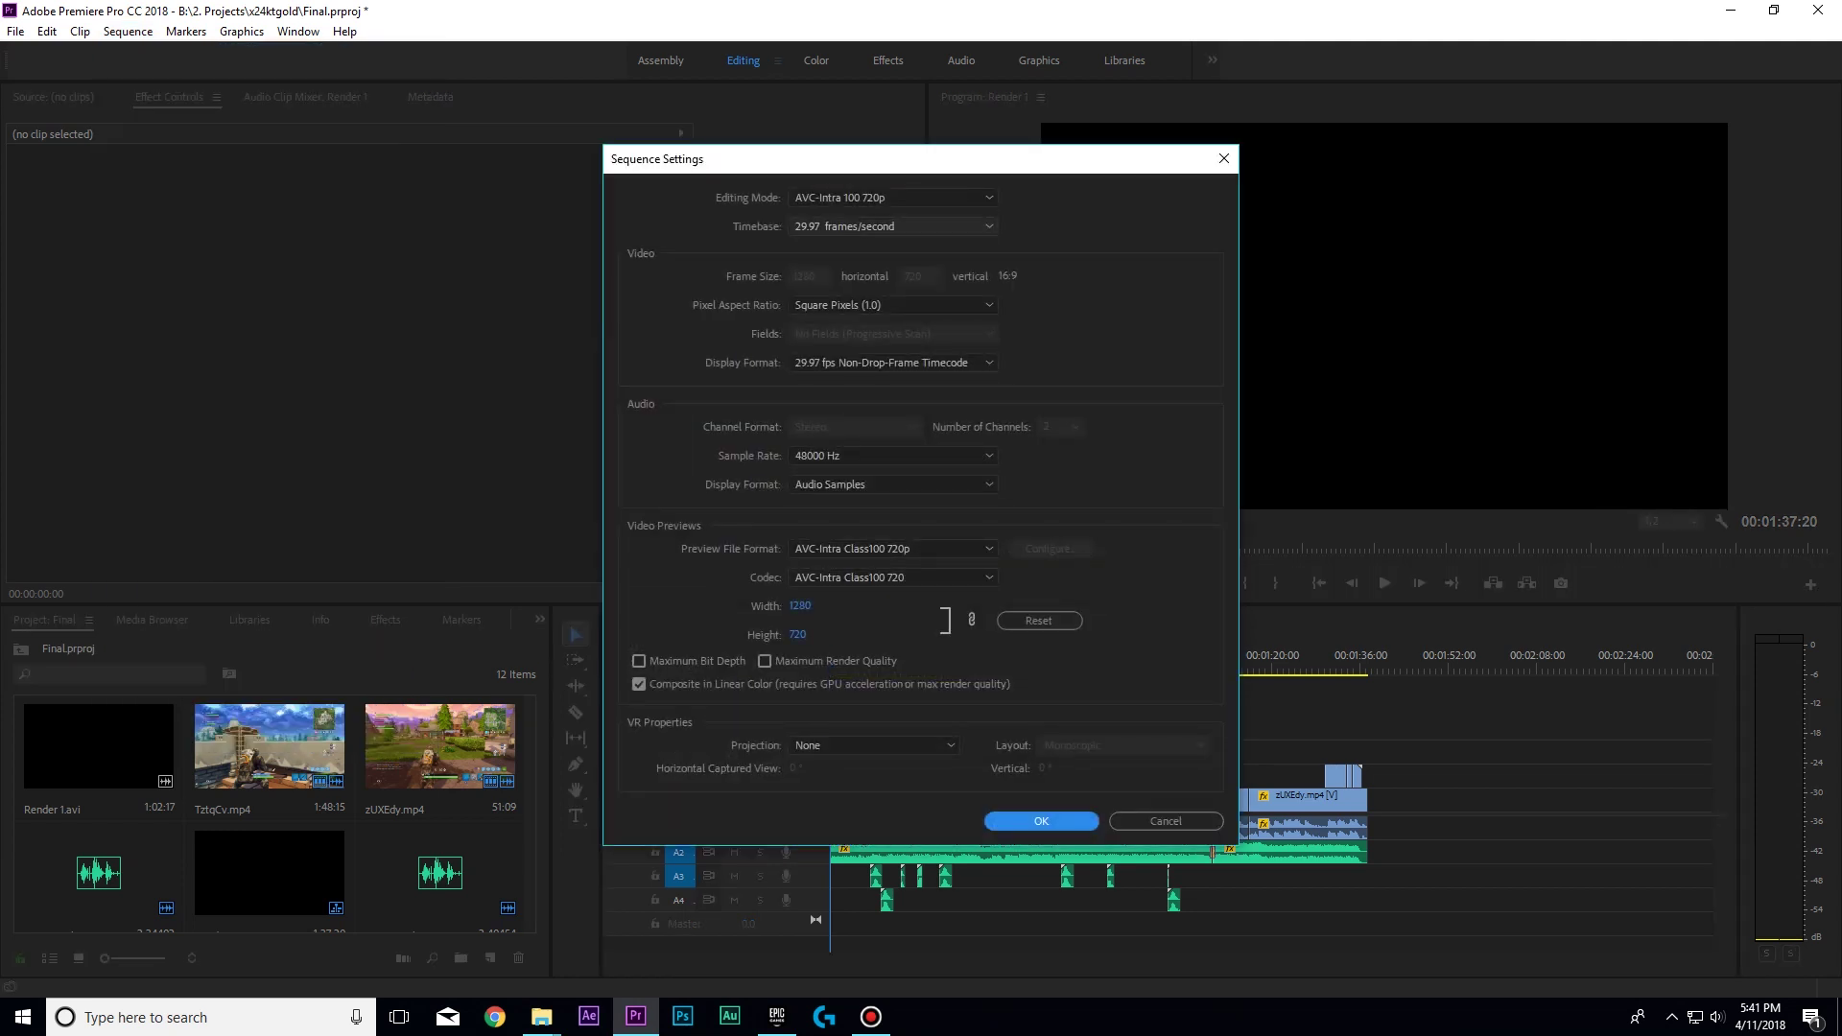
{"action": "left_click", "coordinate": [1224, 159]}
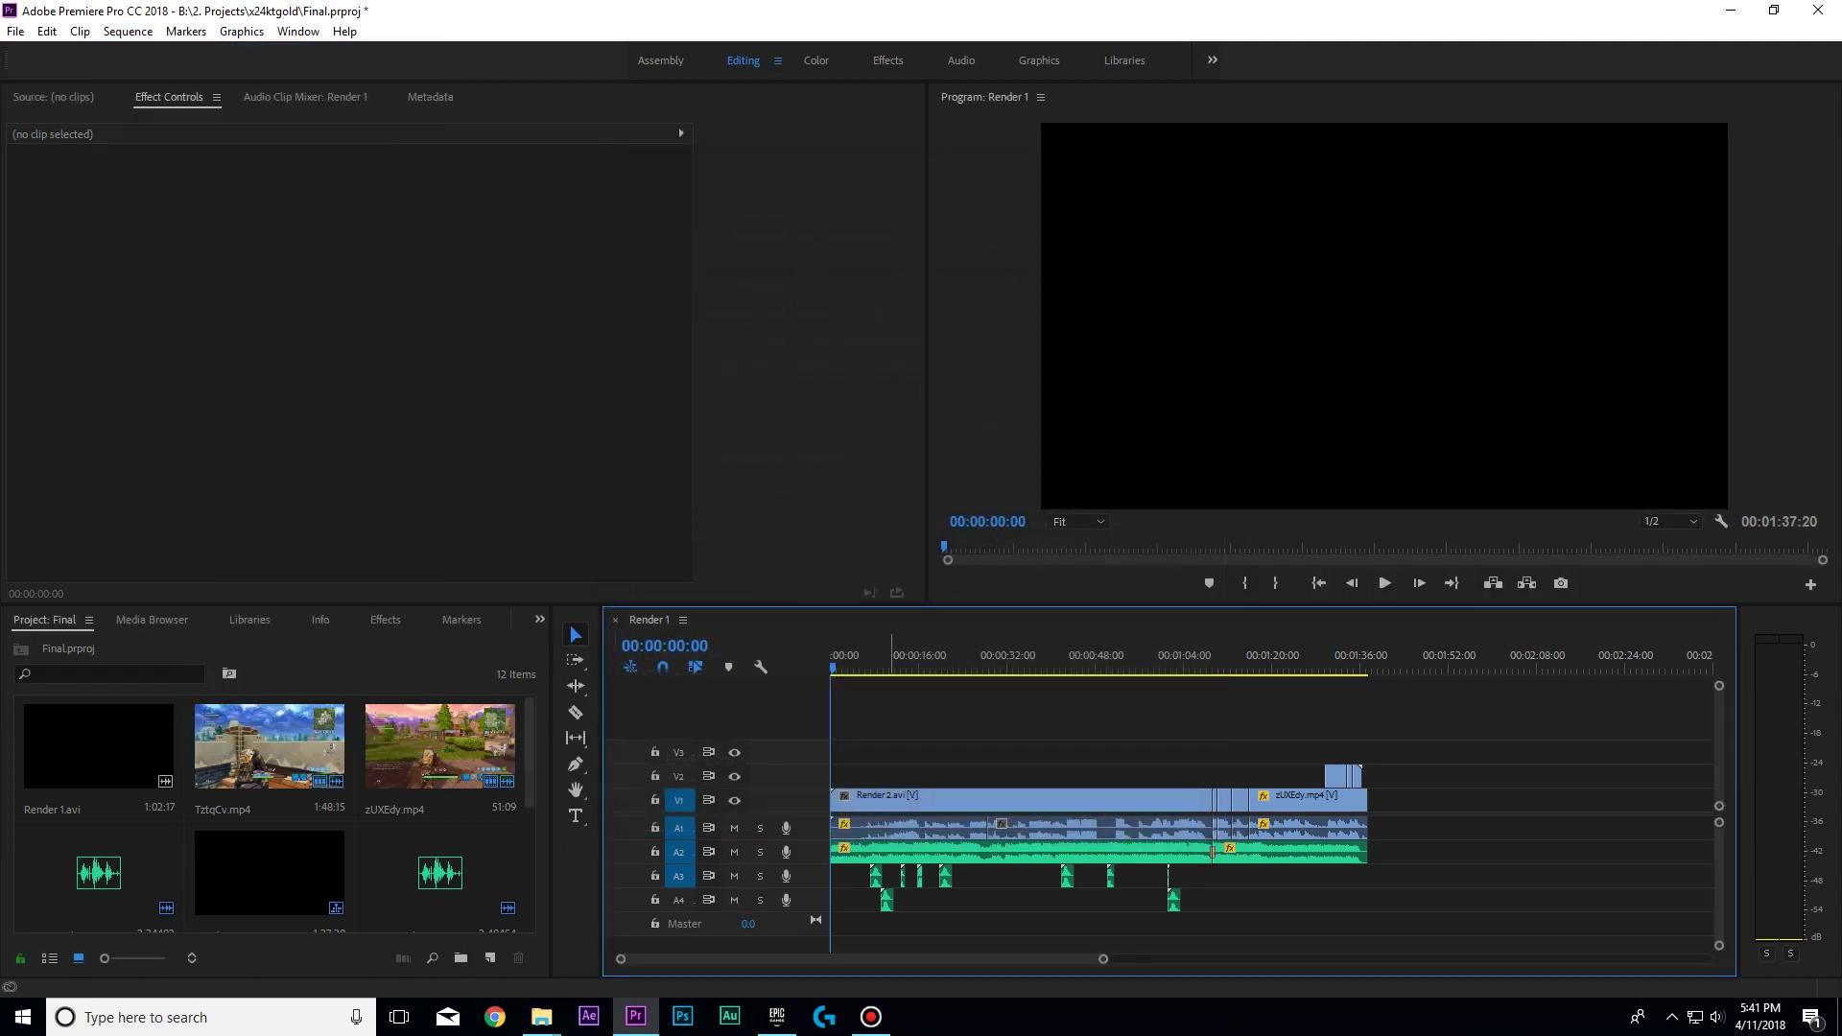
Zoom and scroll through the Render 1 timeline clips, then play the sequence from the start.
{"action": "left_click_drag", "start_coordinate": [1103, 959], "coordinate": [921, 959]}
{"action": "scroll", "coordinate": [1271, 844], "scroll_direction": "right", "scroll_amount": 6}
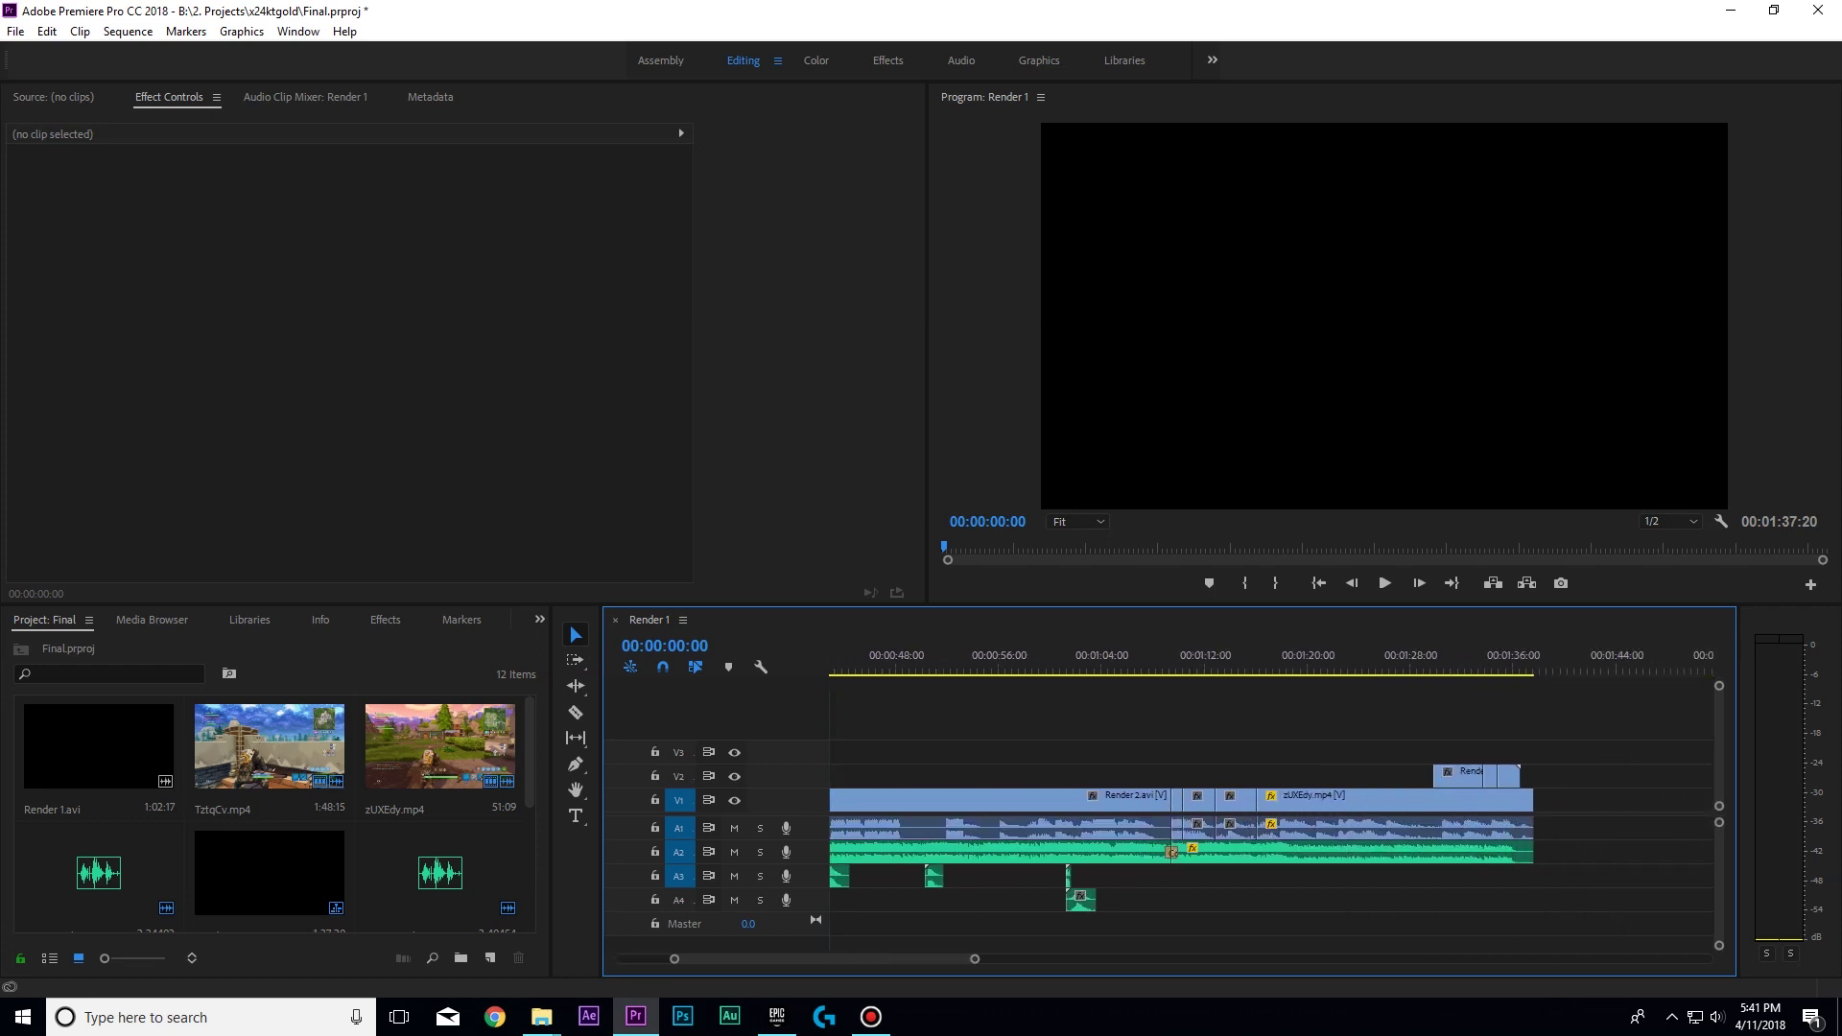
{"action": "scroll", "coordinate": [1271, 844], "scroll_direction": "right", "scroll_amount": 5}
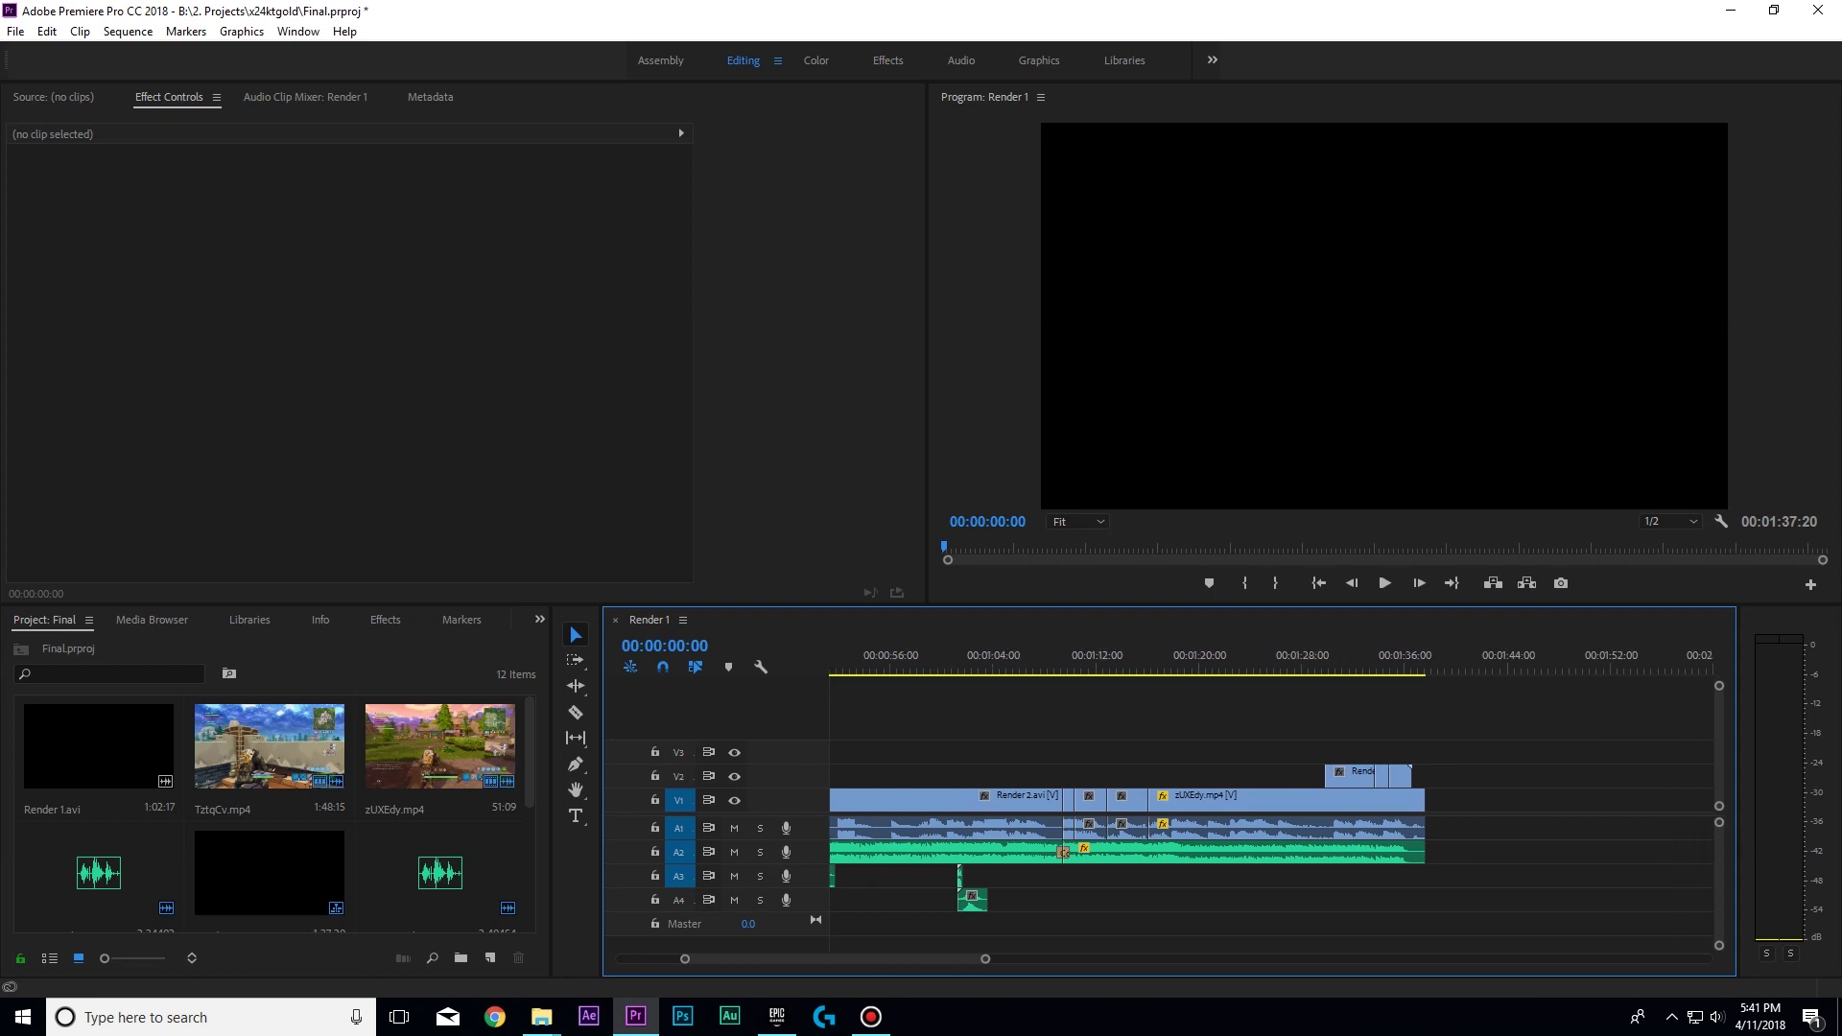
{"action": "scroll", "coordinate": [1271, 844], "scroll_direction": "left", "scroll_amount": 6}
{"action": "scroll", "coordinate": [1271, 844], "scroll_direction": "left", "scroll_amount": 5}
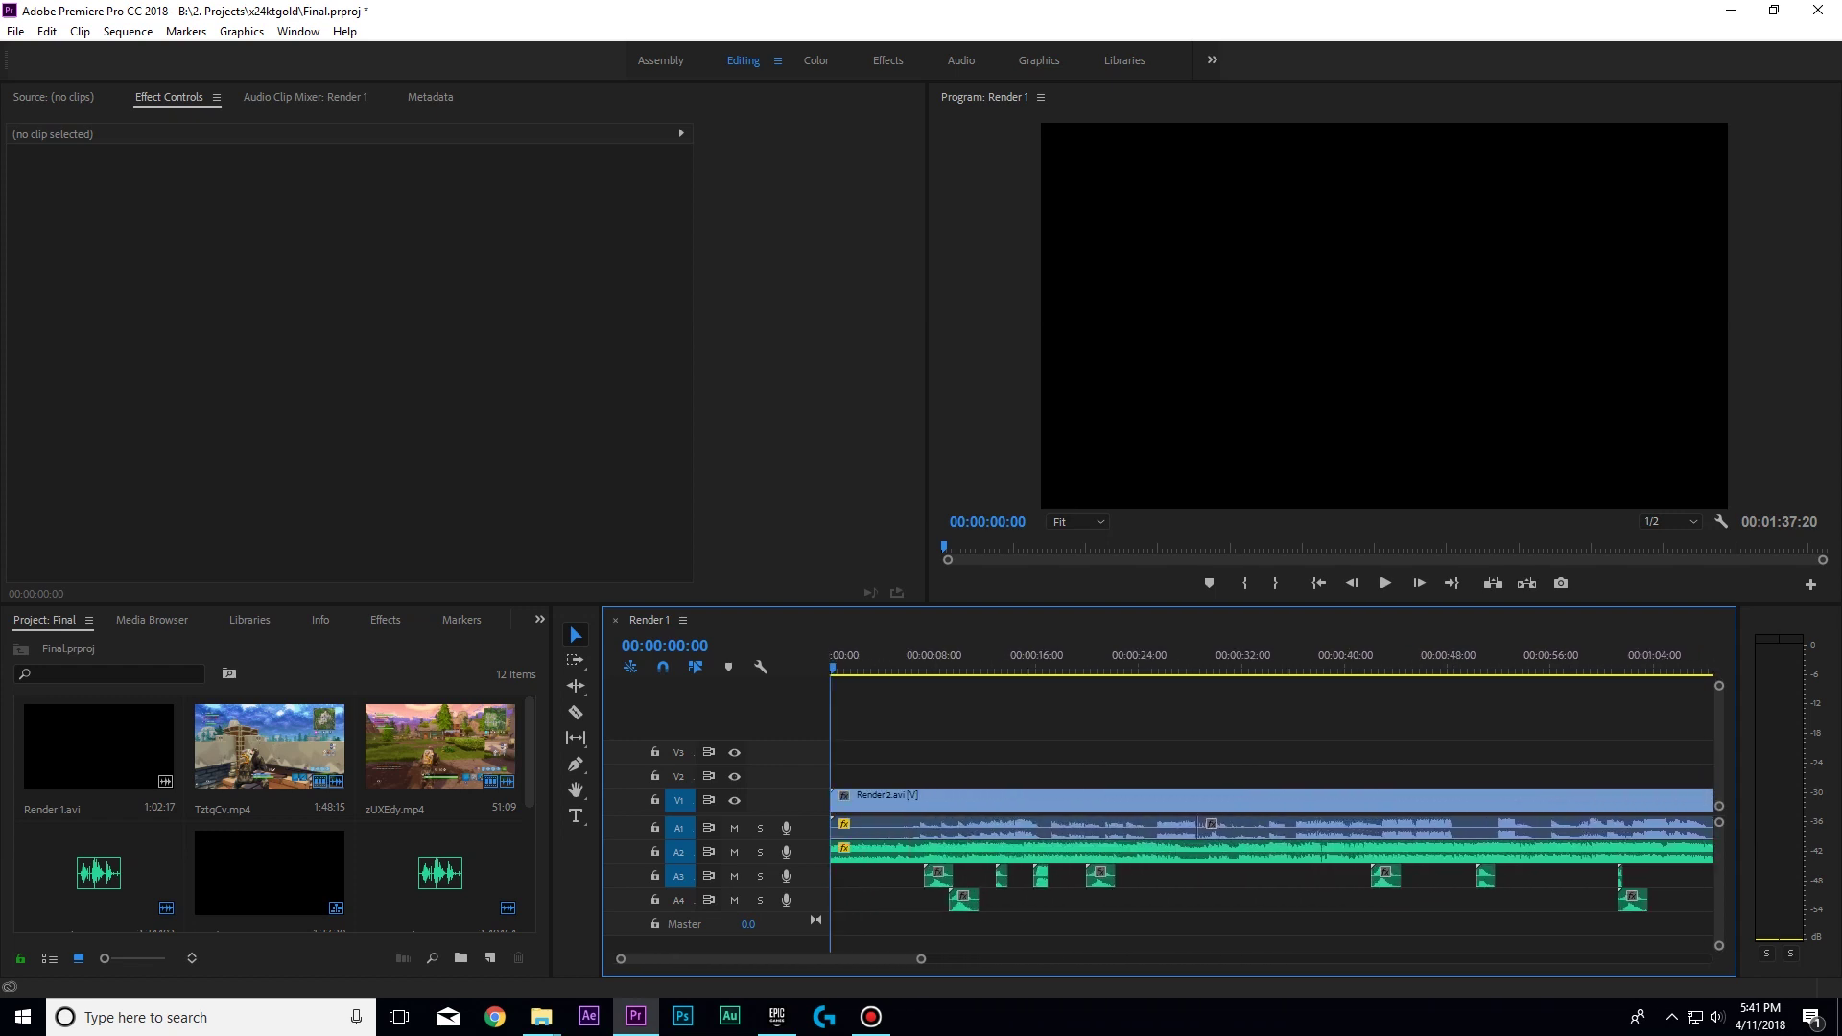
{"action": "scroll", "coordinate": [1271, 844], "scroll_direction": "right", "scroll_amount": 7}
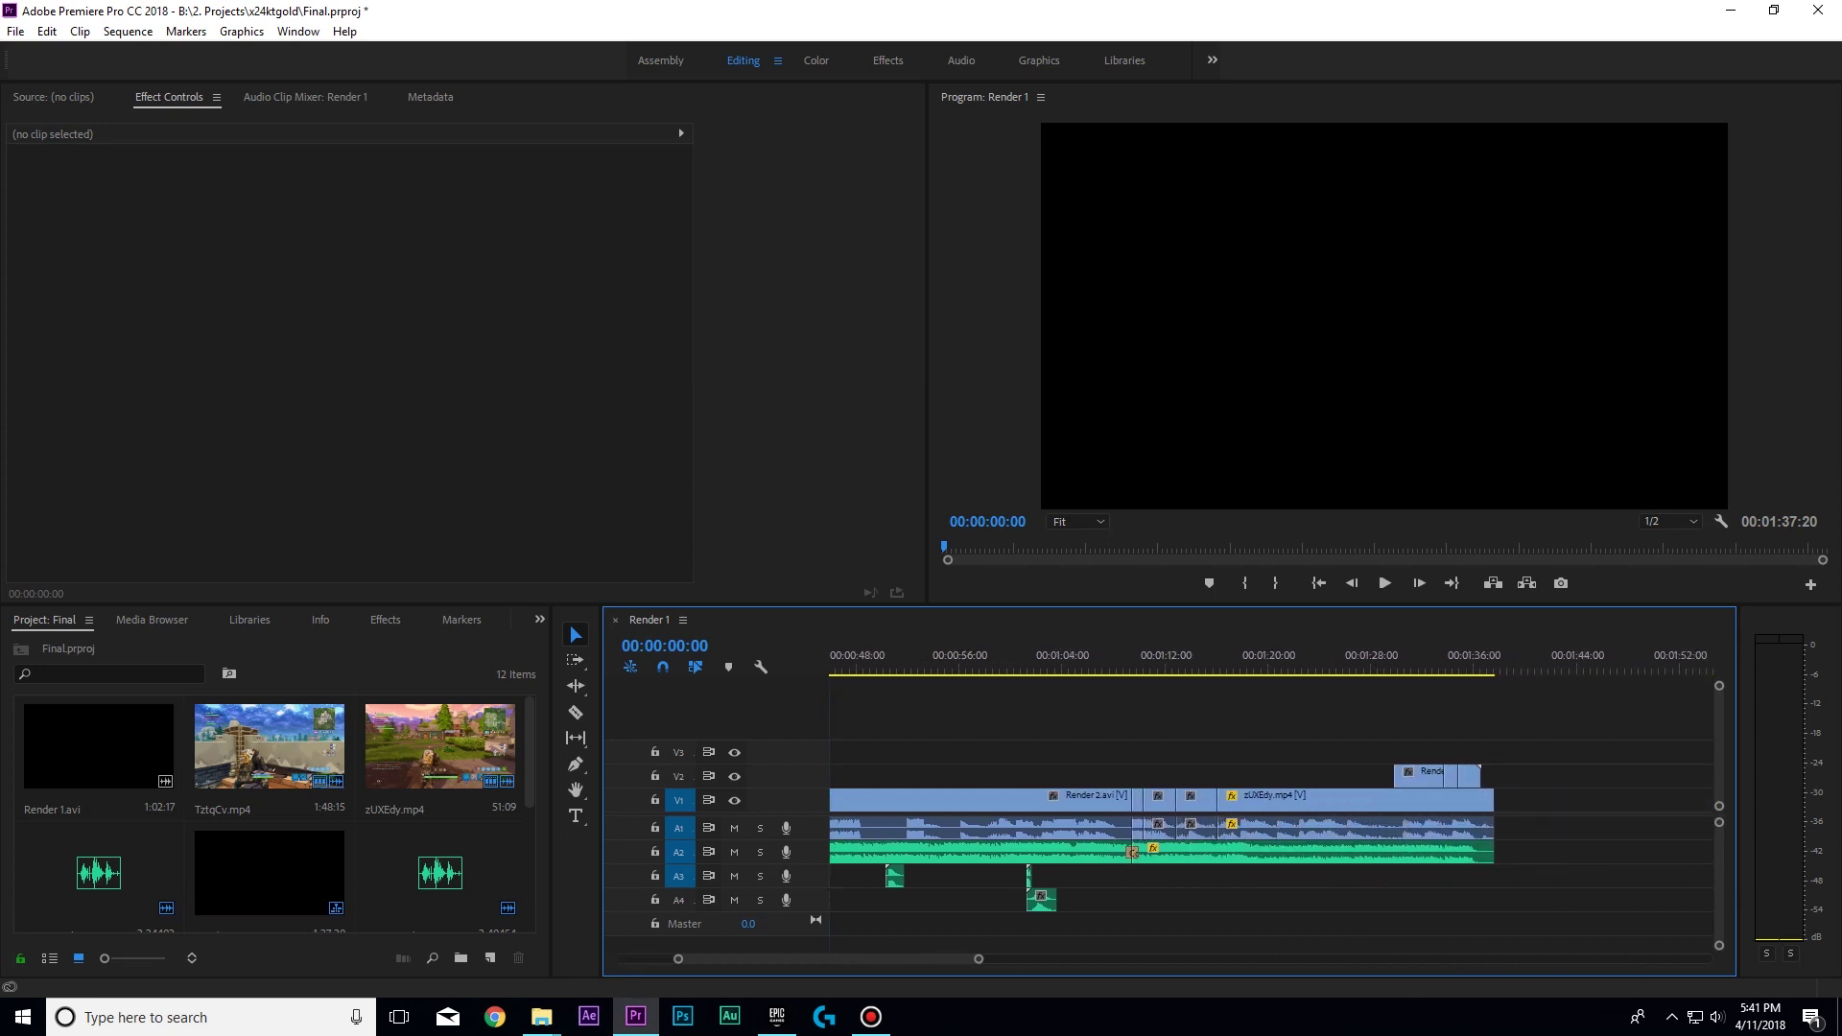
{"action": "scroll", "coordinate": [1271, 844], "scroll_direction": "left", "scroll_amount": 7}
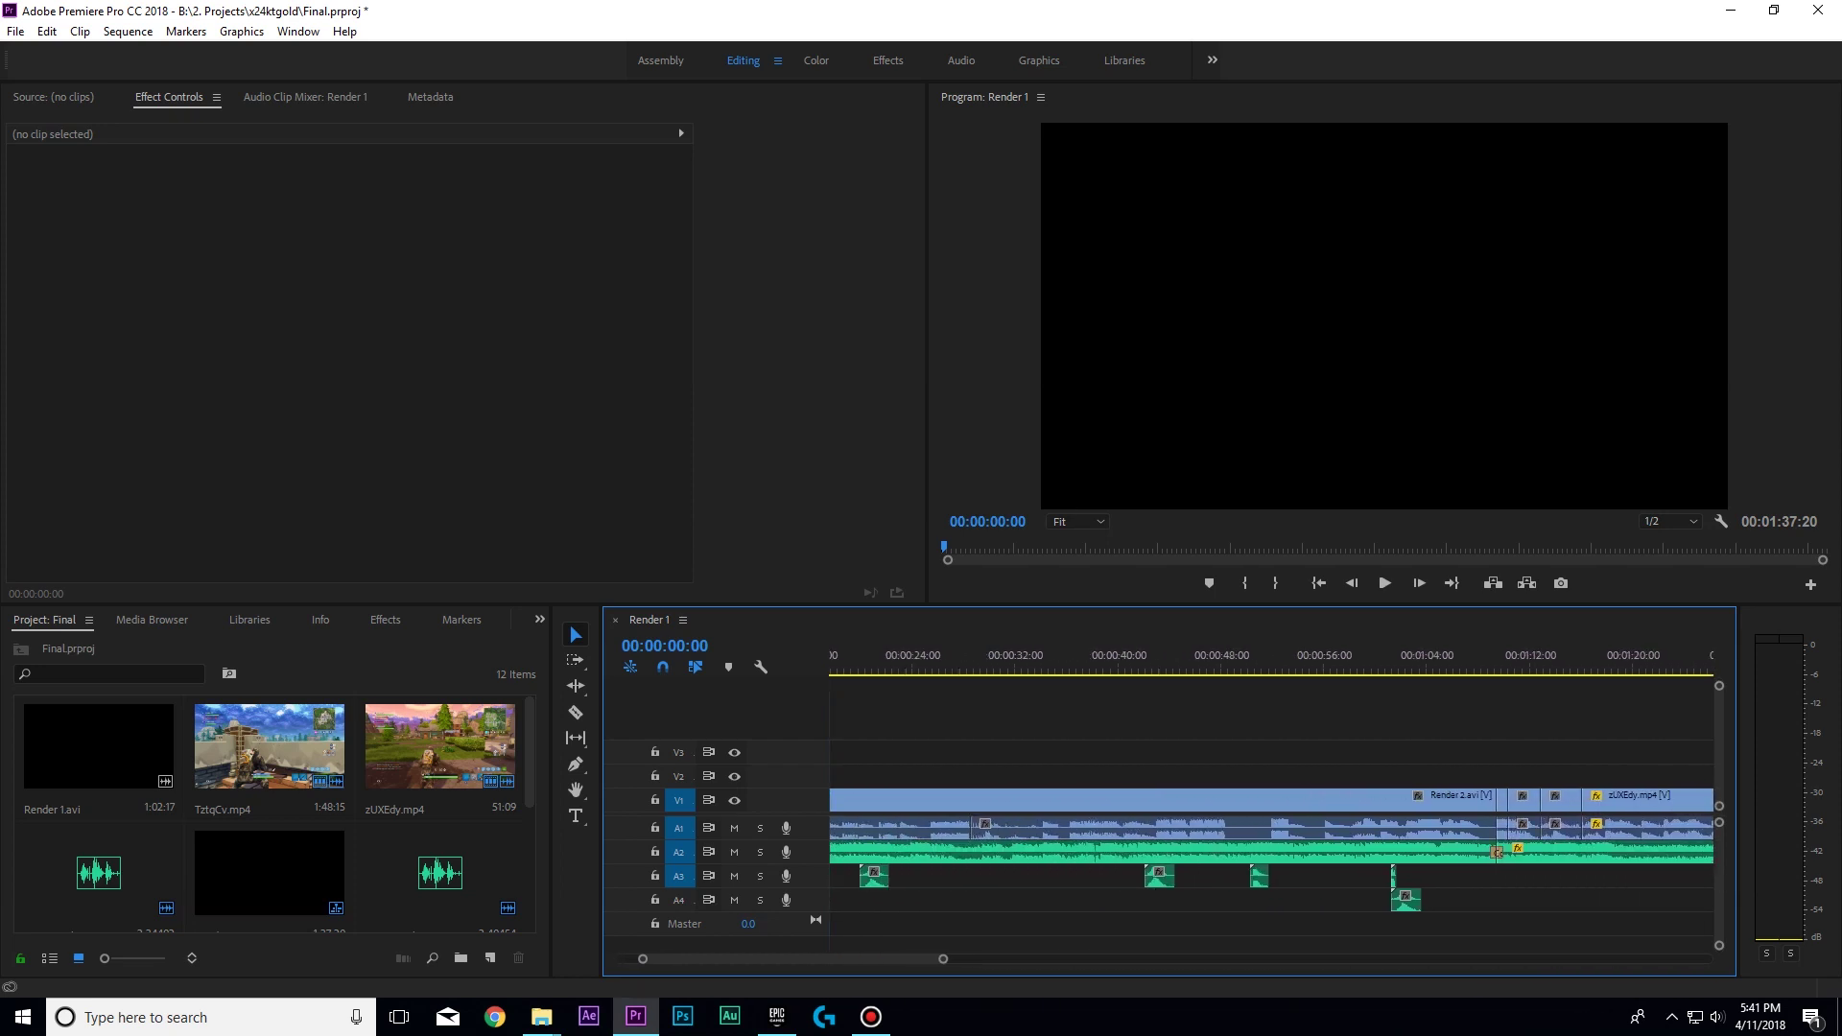
{"action": "key", "text": "space"}
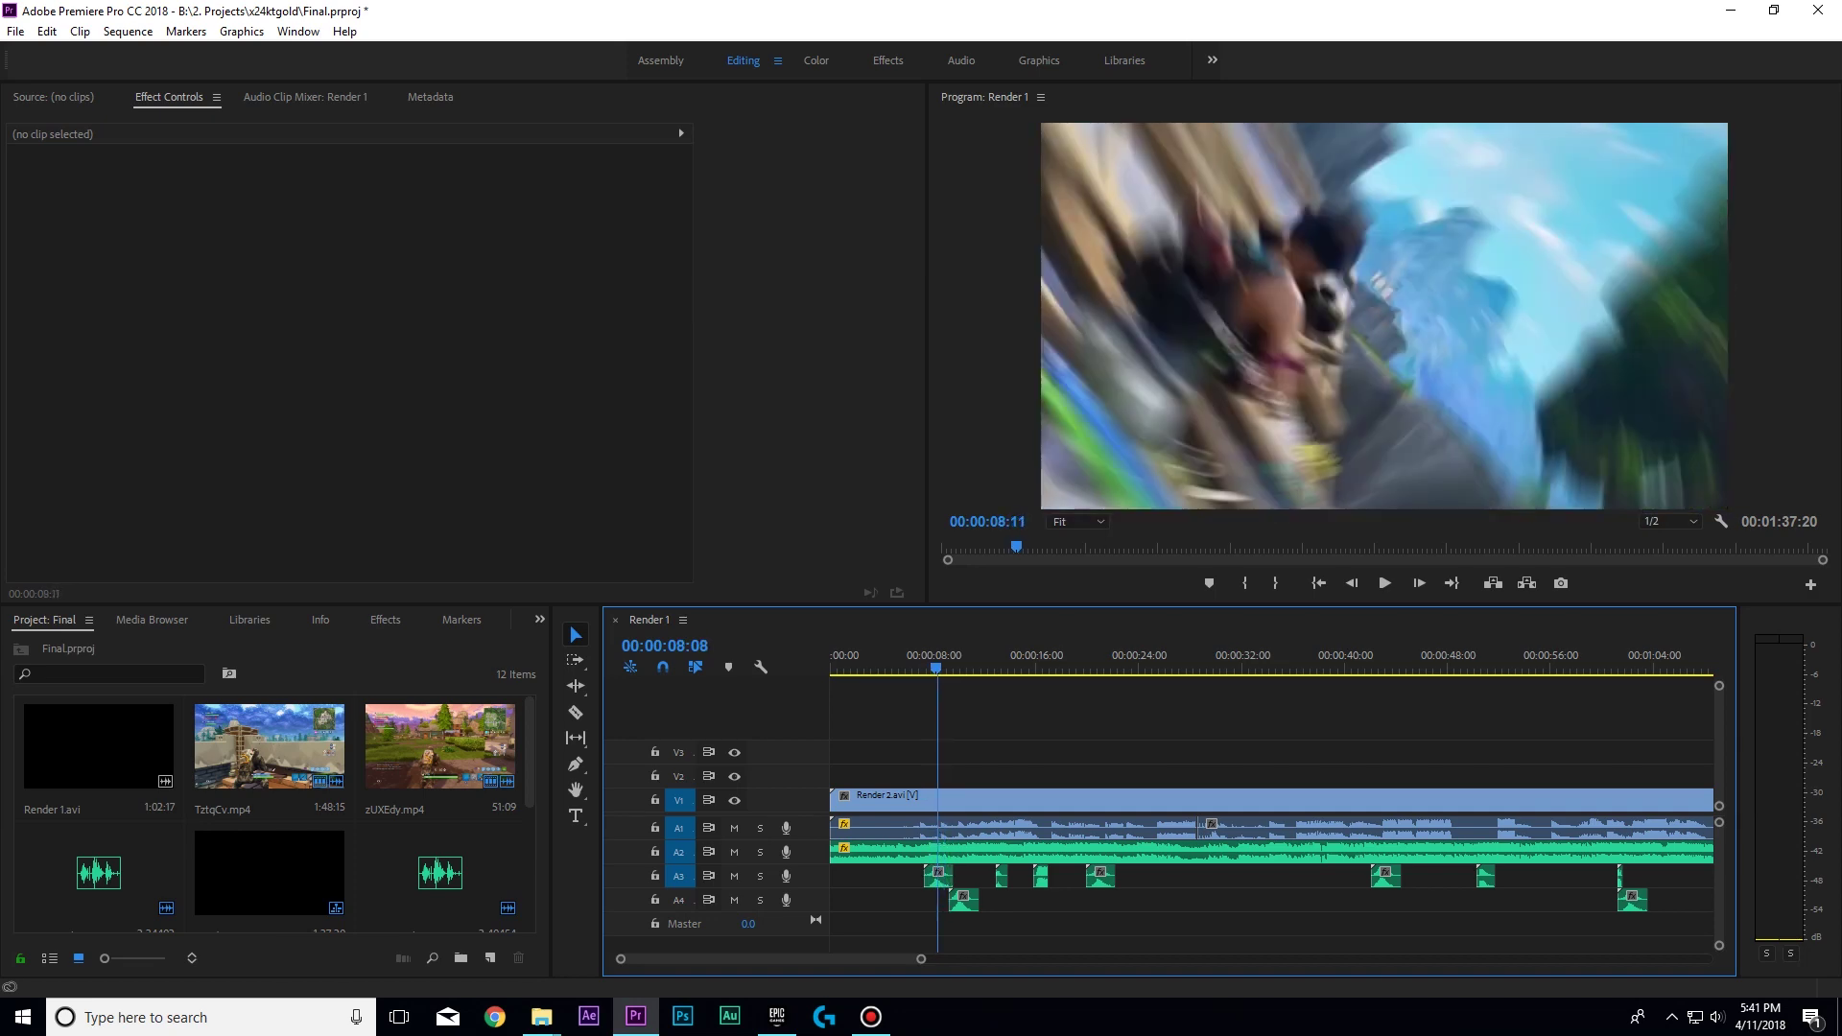
Stop playback, inspect the swish clips, and mute sound-effect tracks A3 and A4.
{"action": "key", "text": "space"}
{"action": "left_click", "coordinate": [960, 899]}
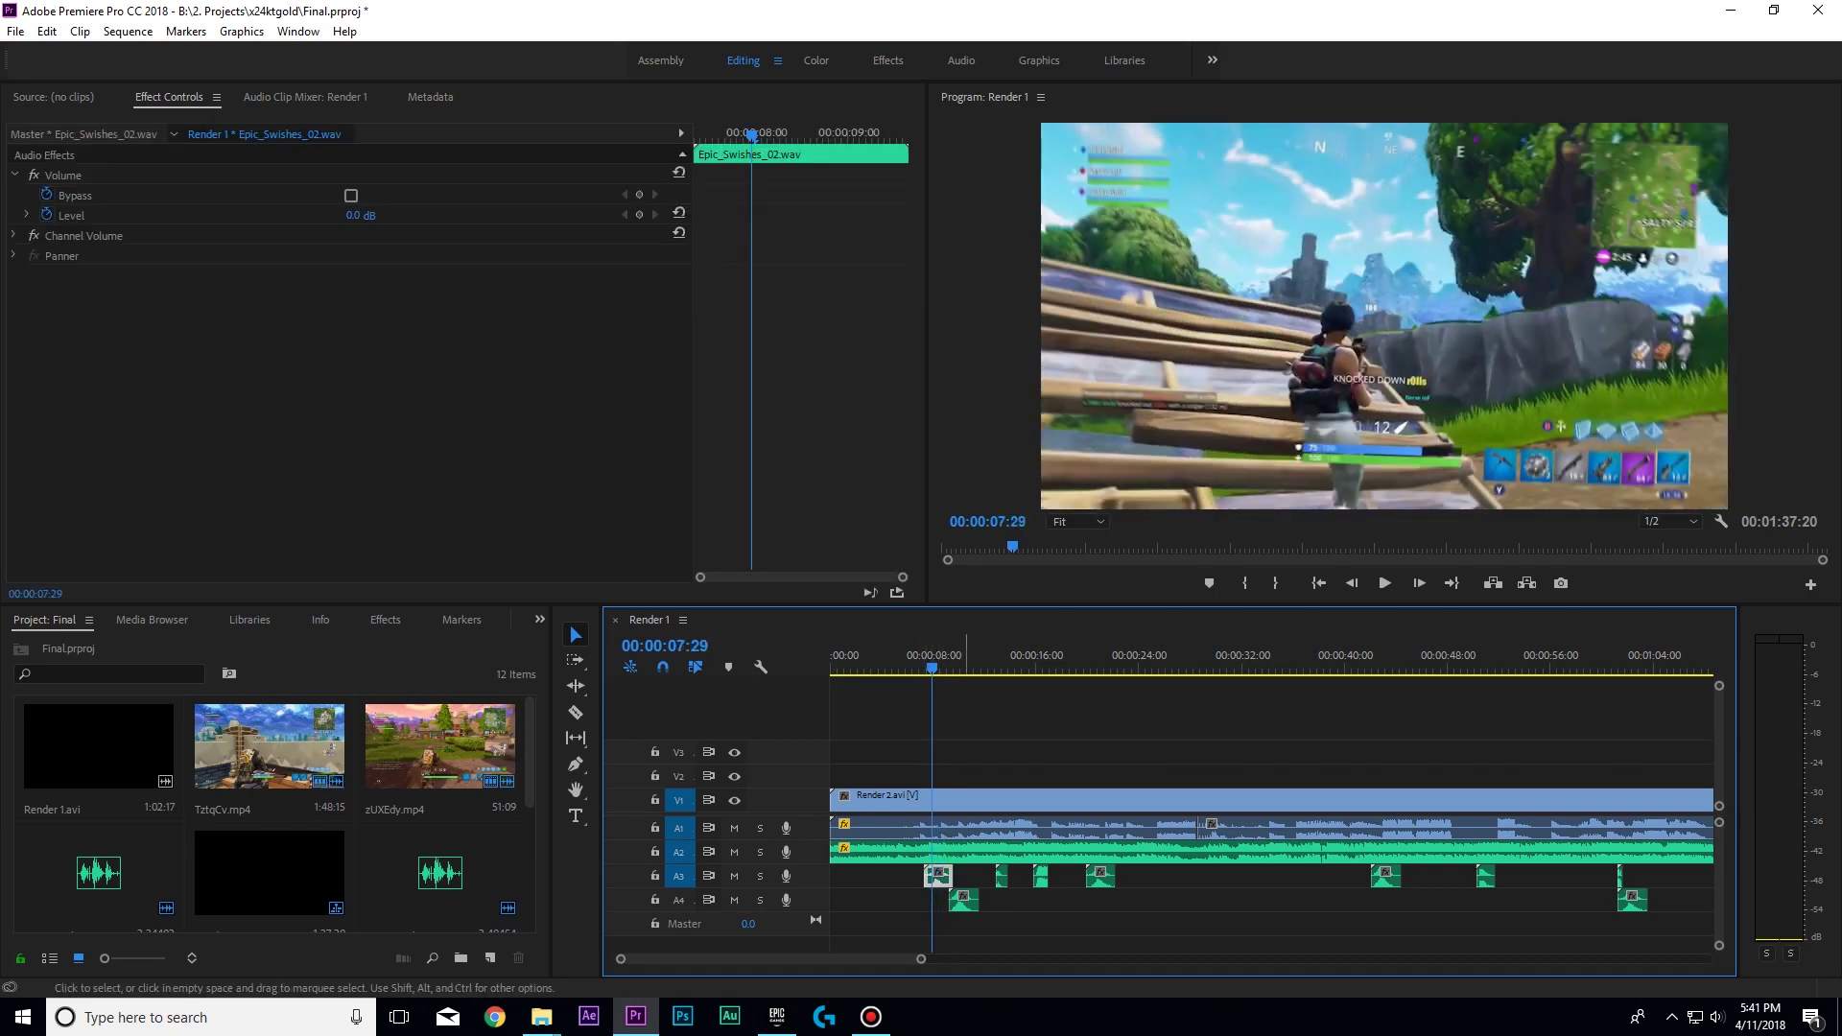
{"action": "left_click", "coordinate": [997, 910]}
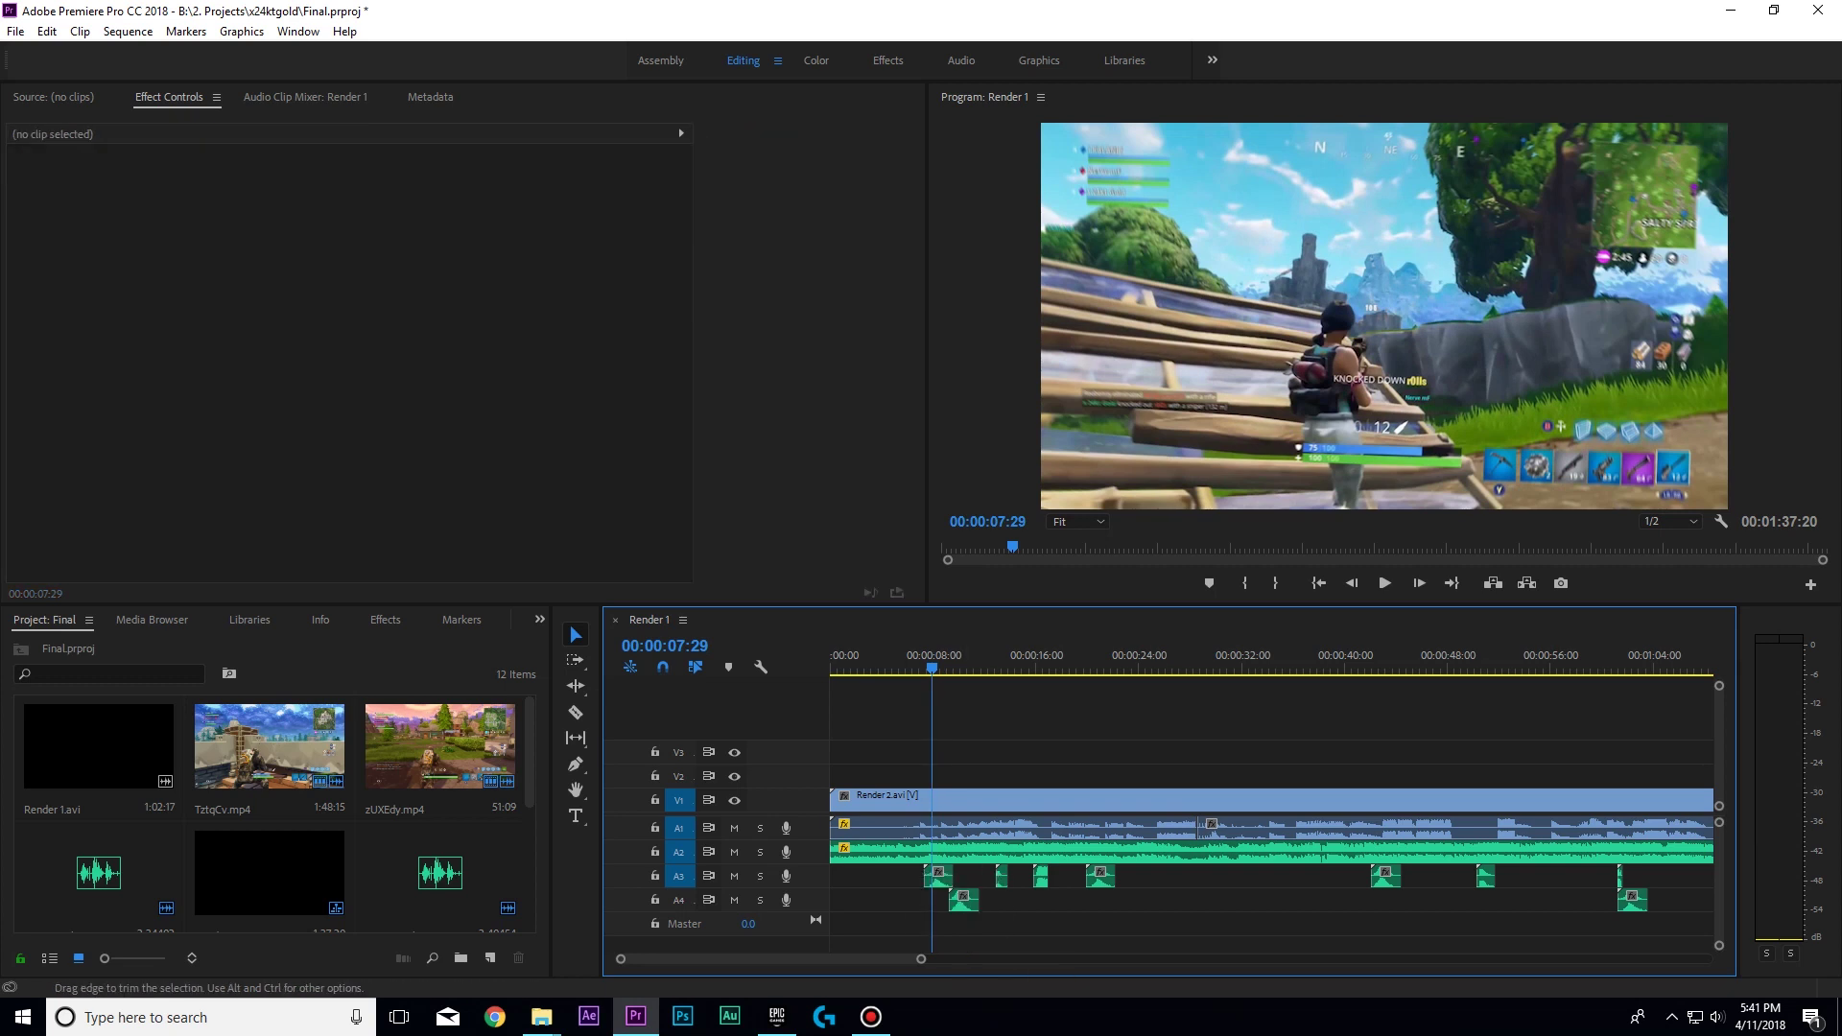
{"action": "left_click", "coordinate": [1016, 899]}
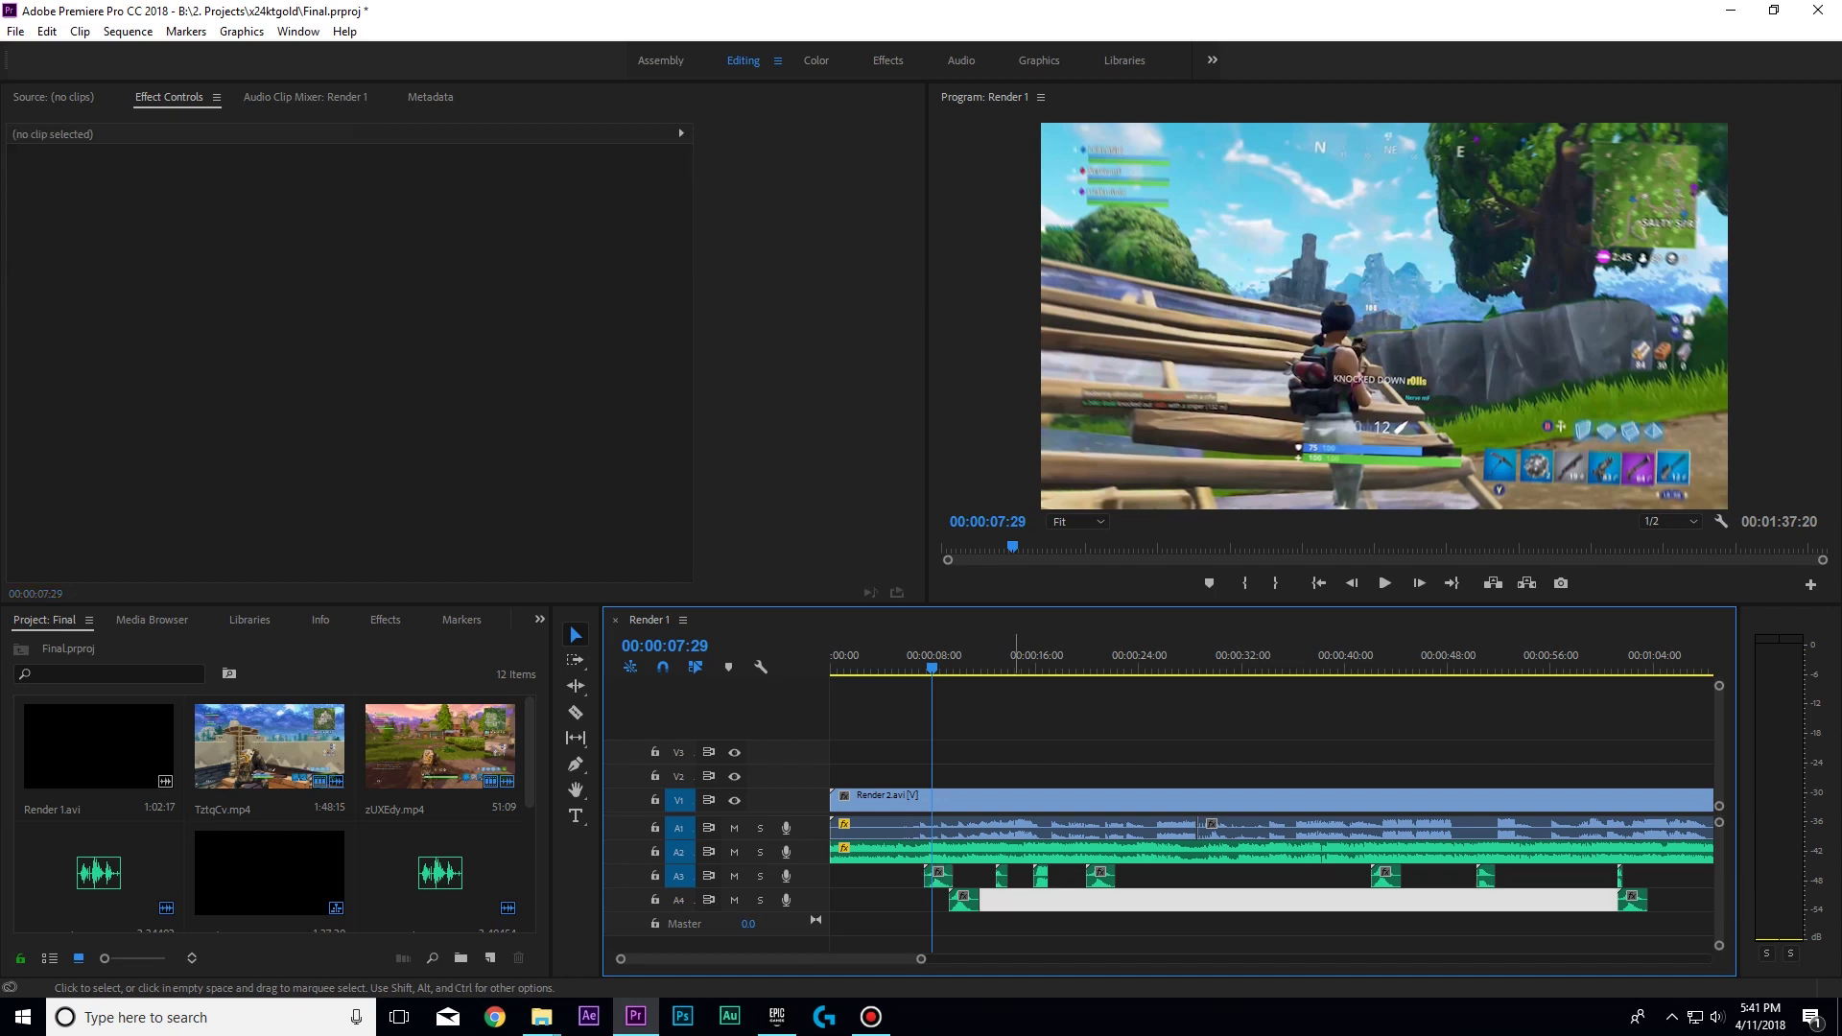
{"action": "left_click", "coordinate": [1005, 926]}
{"action": "left_click", "coordinate": [902, 663]}
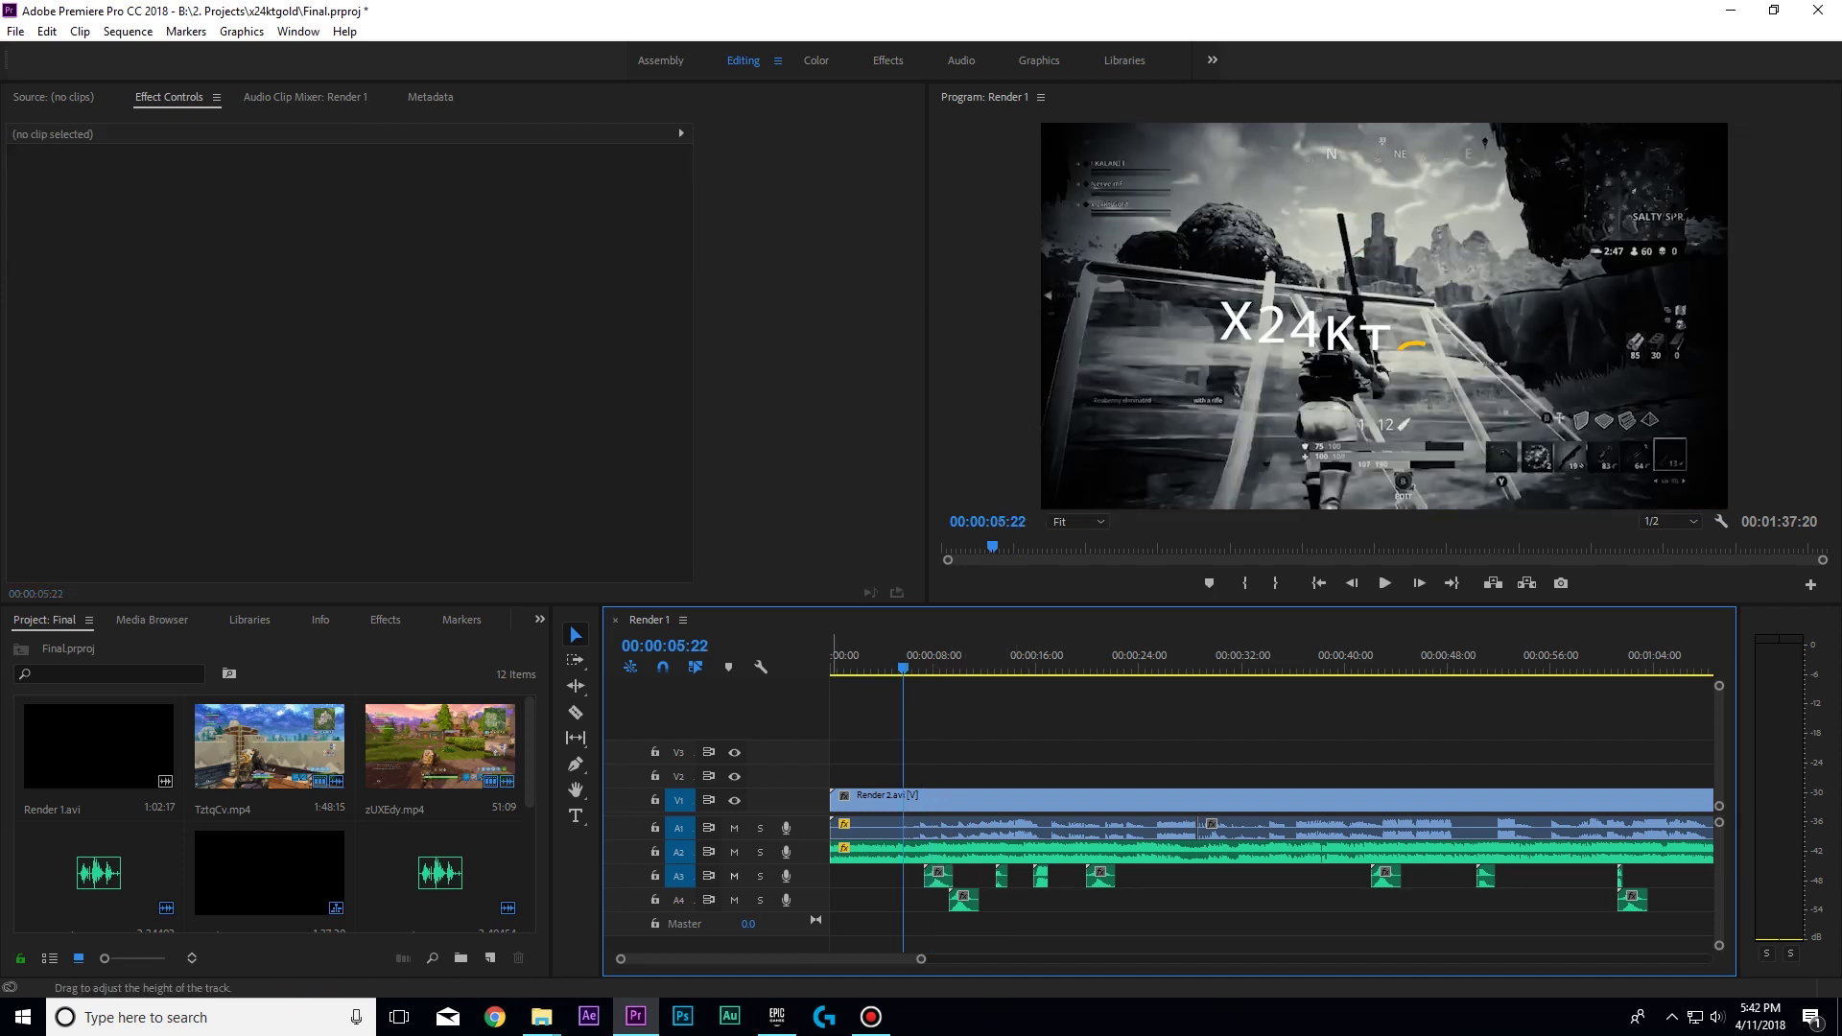
{"action": "left_click", "coordinate": [733, 876]}
{"action": "left_click", "coordinate": [734, 900]}
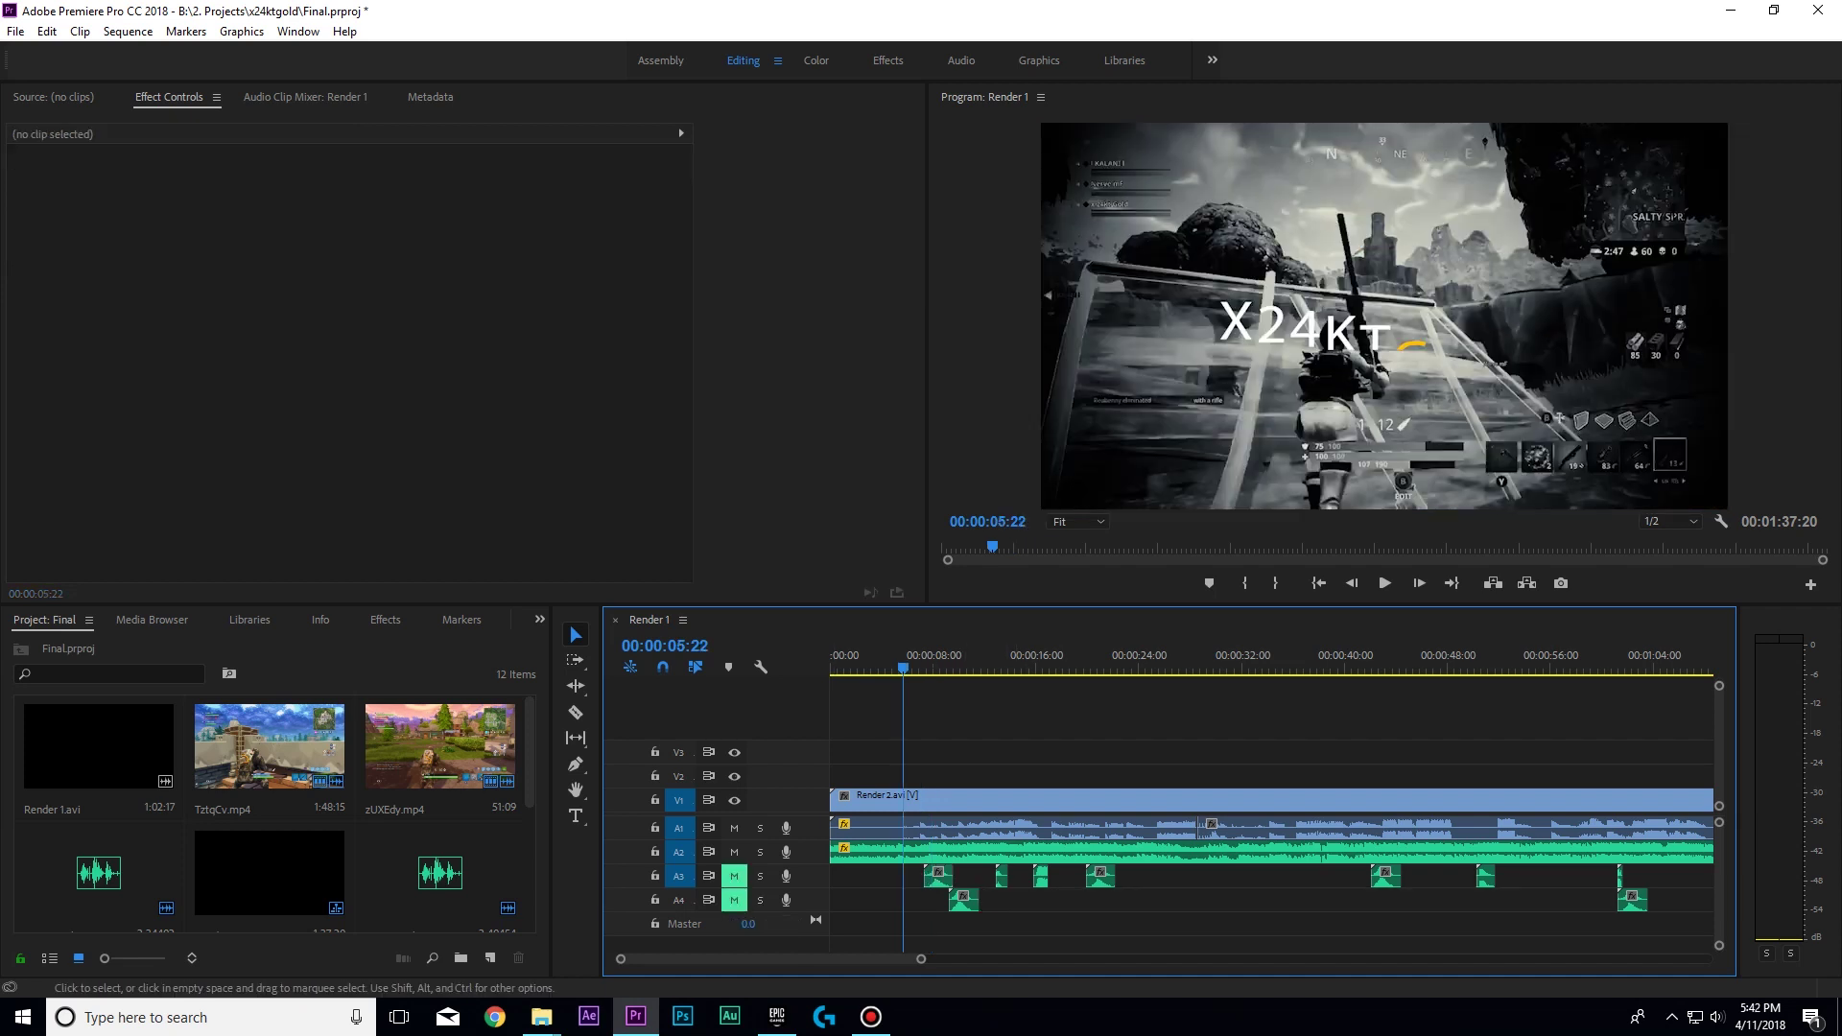
Preview the montage from 00:00:05:22 and again from 00:00:06:06.
{"action": "left_click", "coordinate": [1384, 583]}
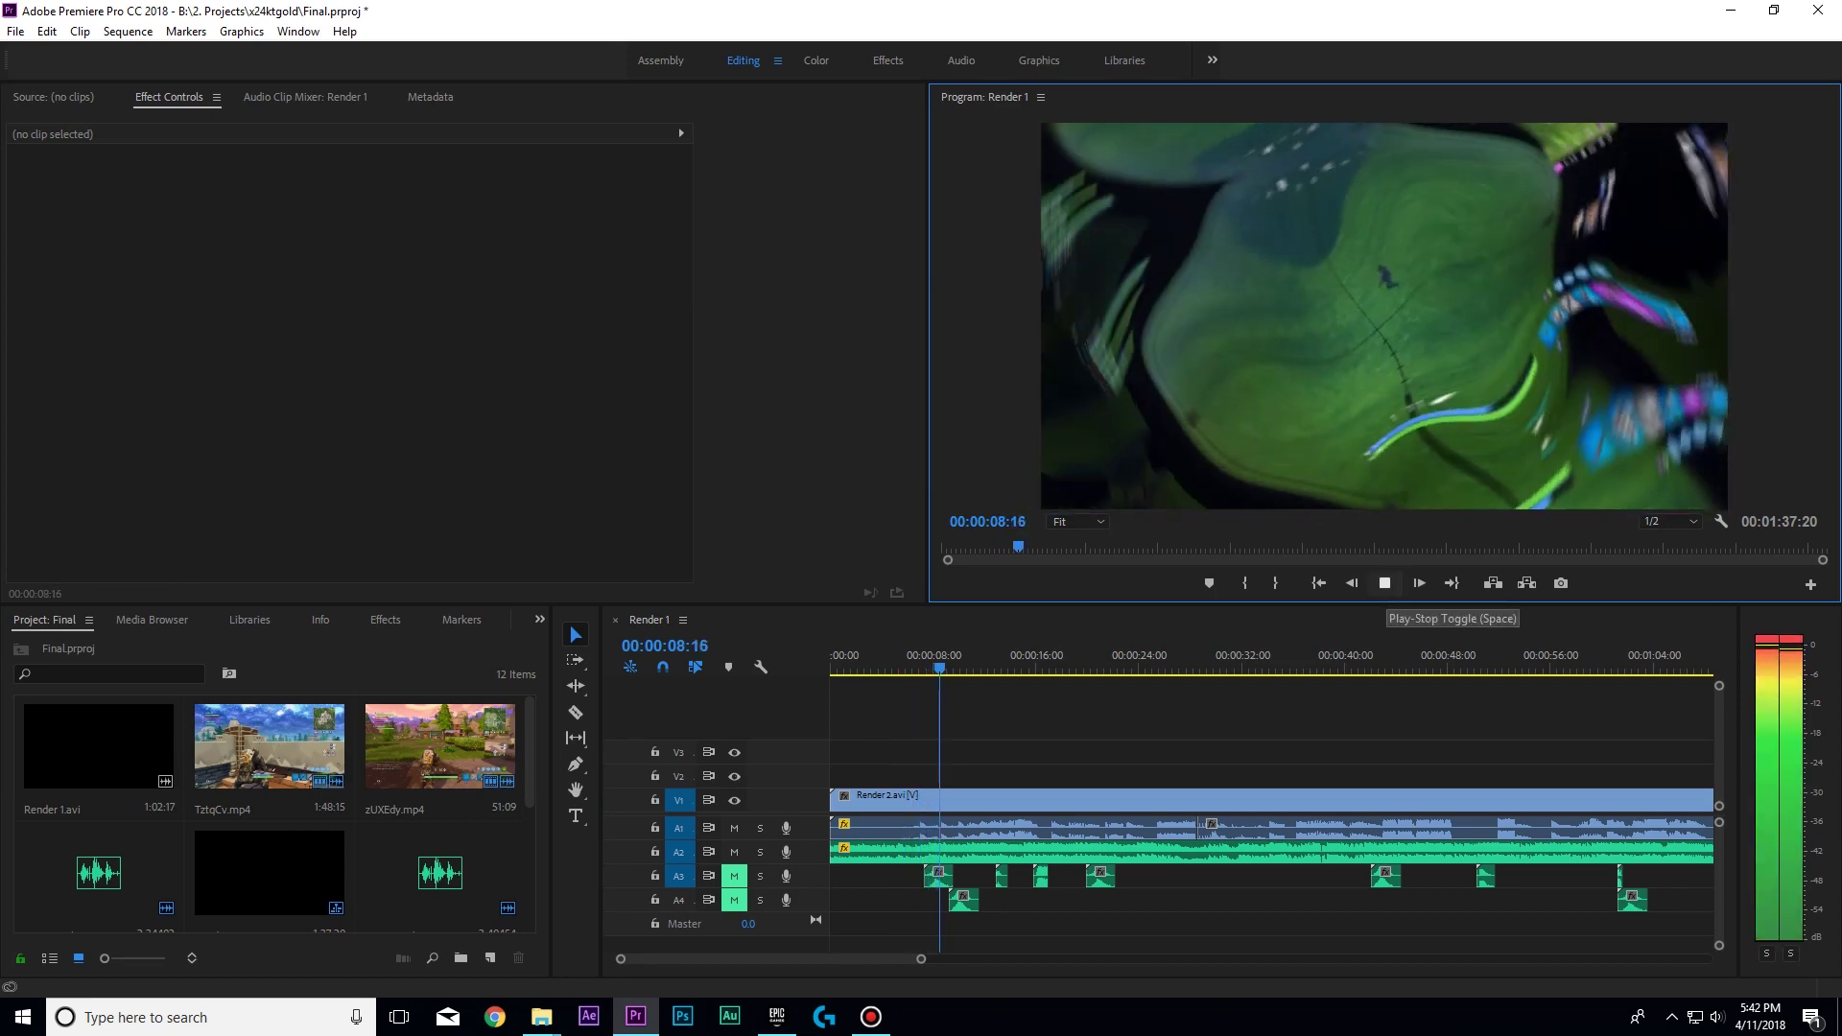
{"action": "left_click", "coordinate": [1385, 583]}
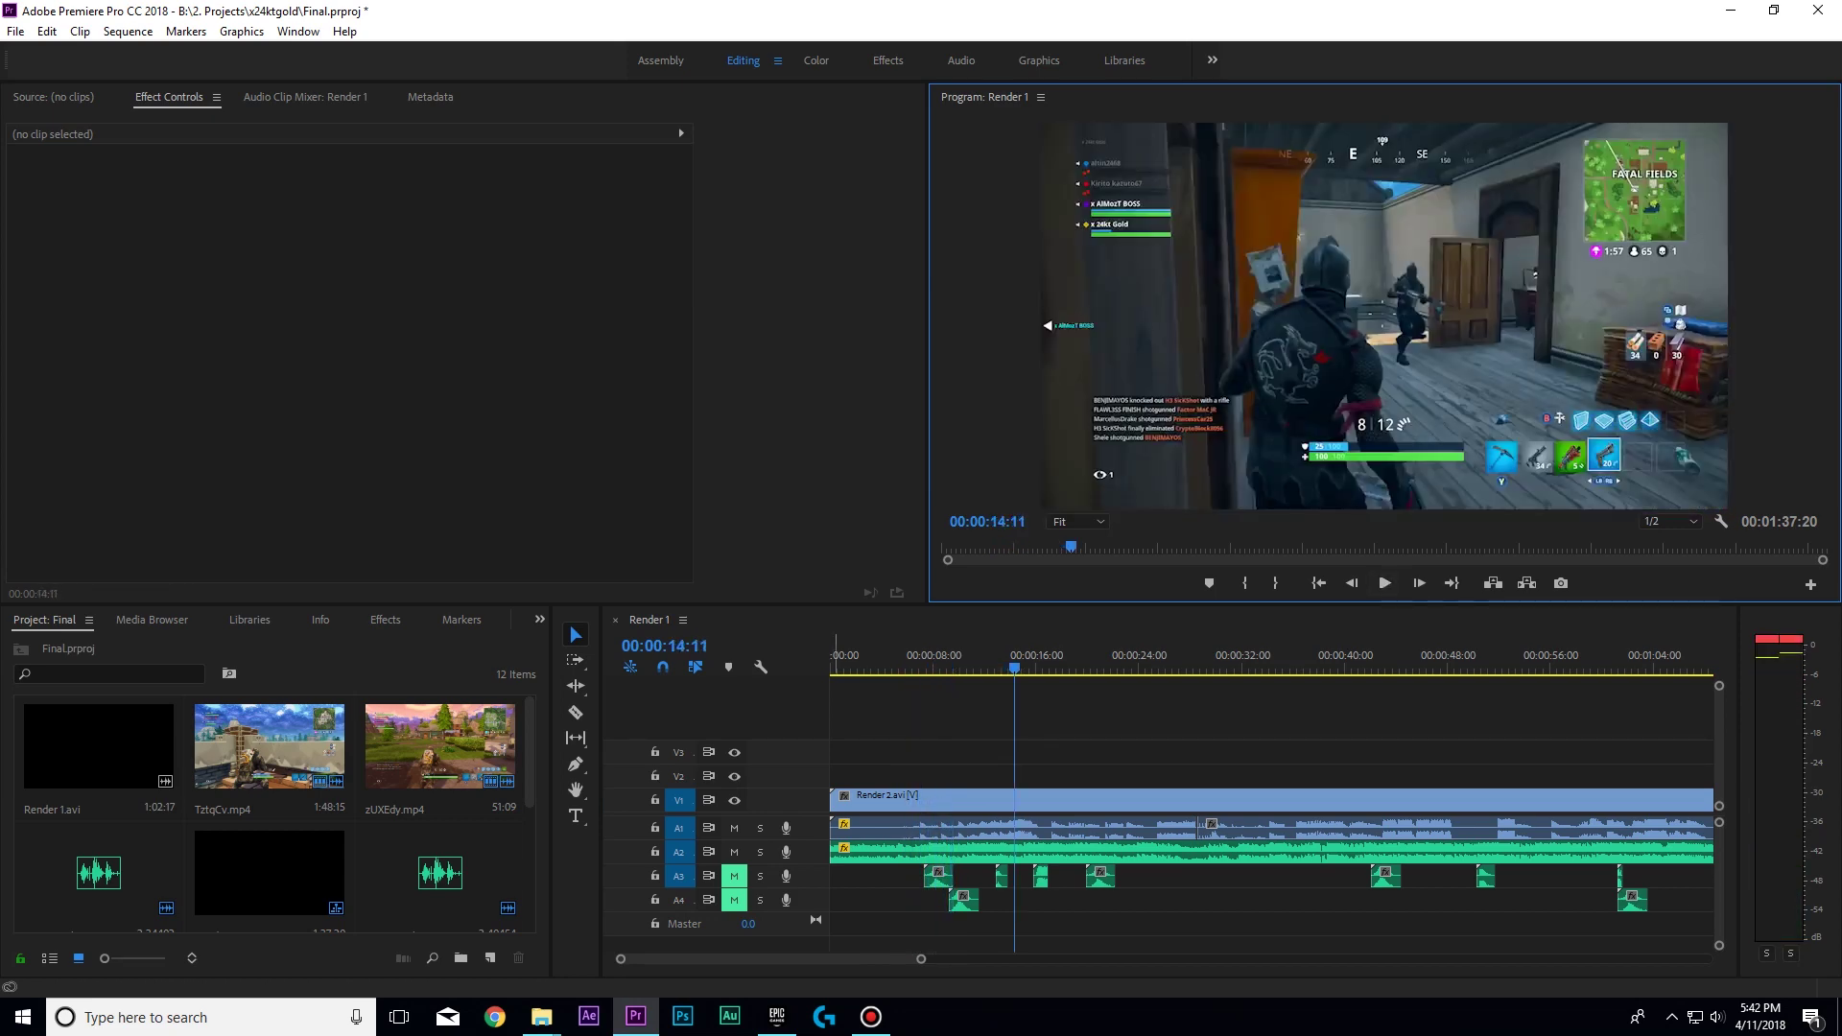
{"action": "left_click", "coordinate": [835, 654]}
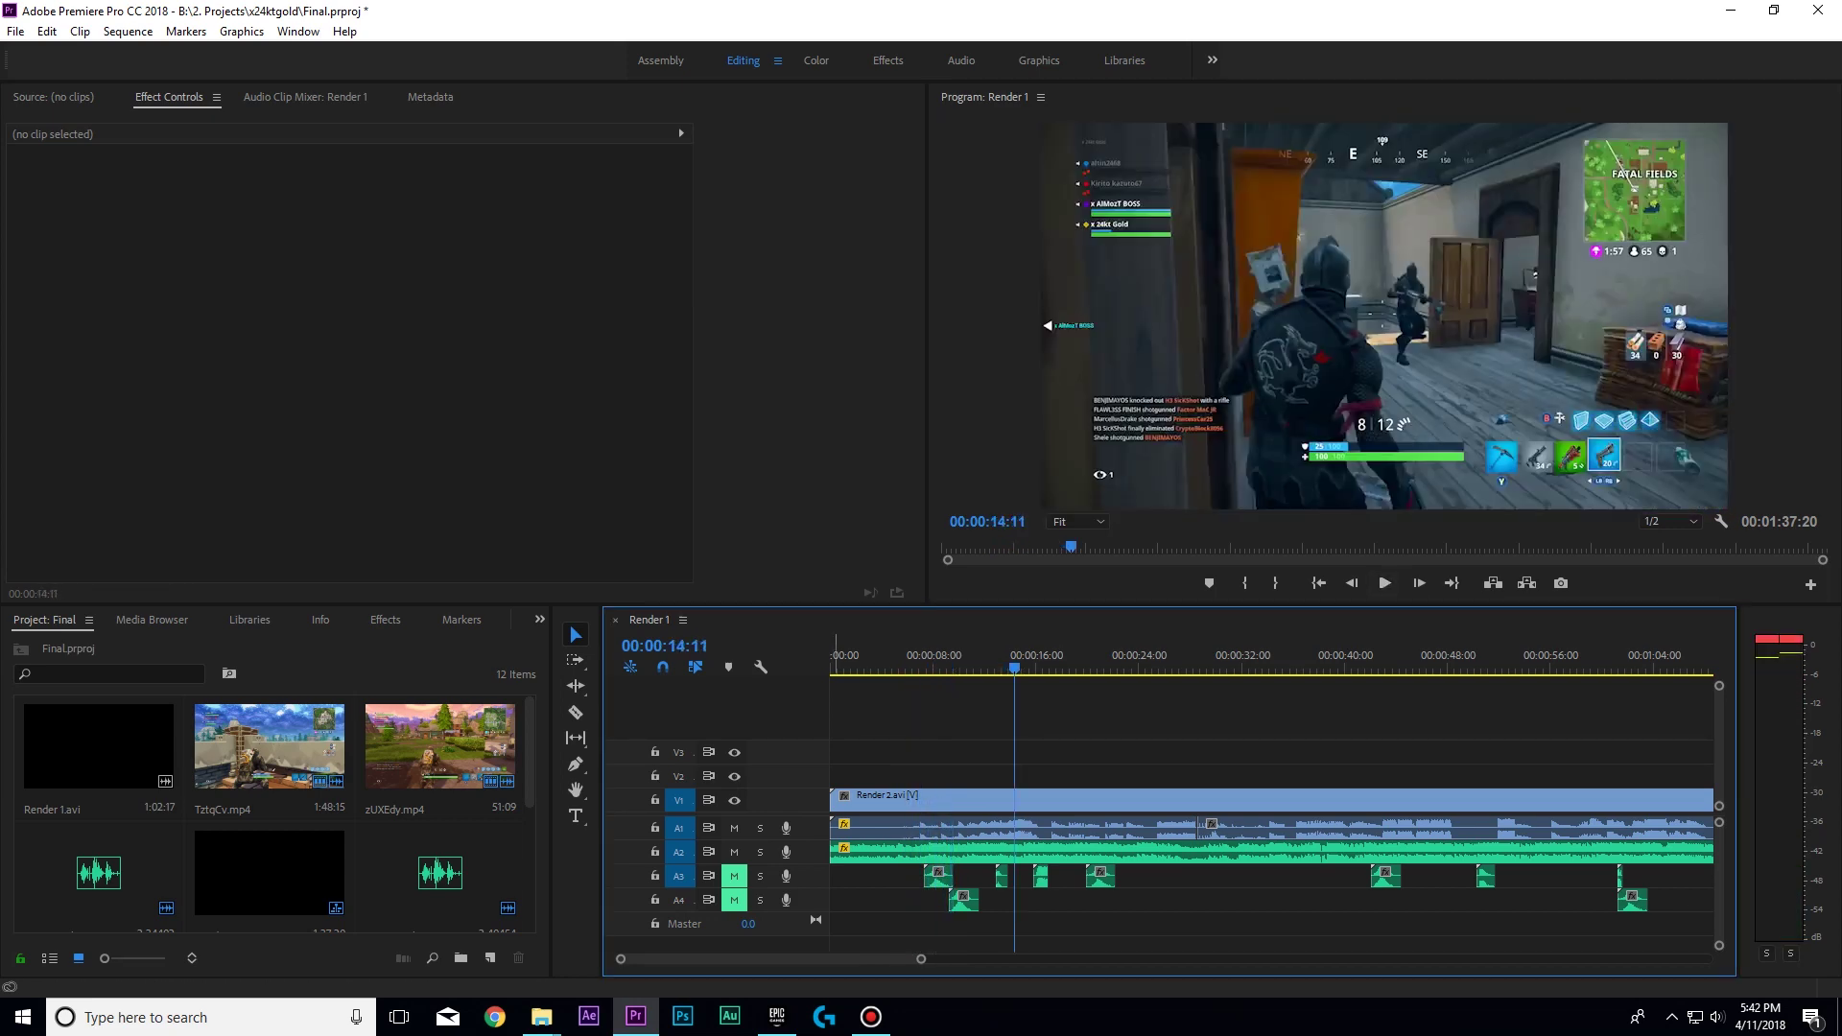
{"action": "left_click_drag", "start_coordinate": [1014, 666], "coordinate": [910, 667]}
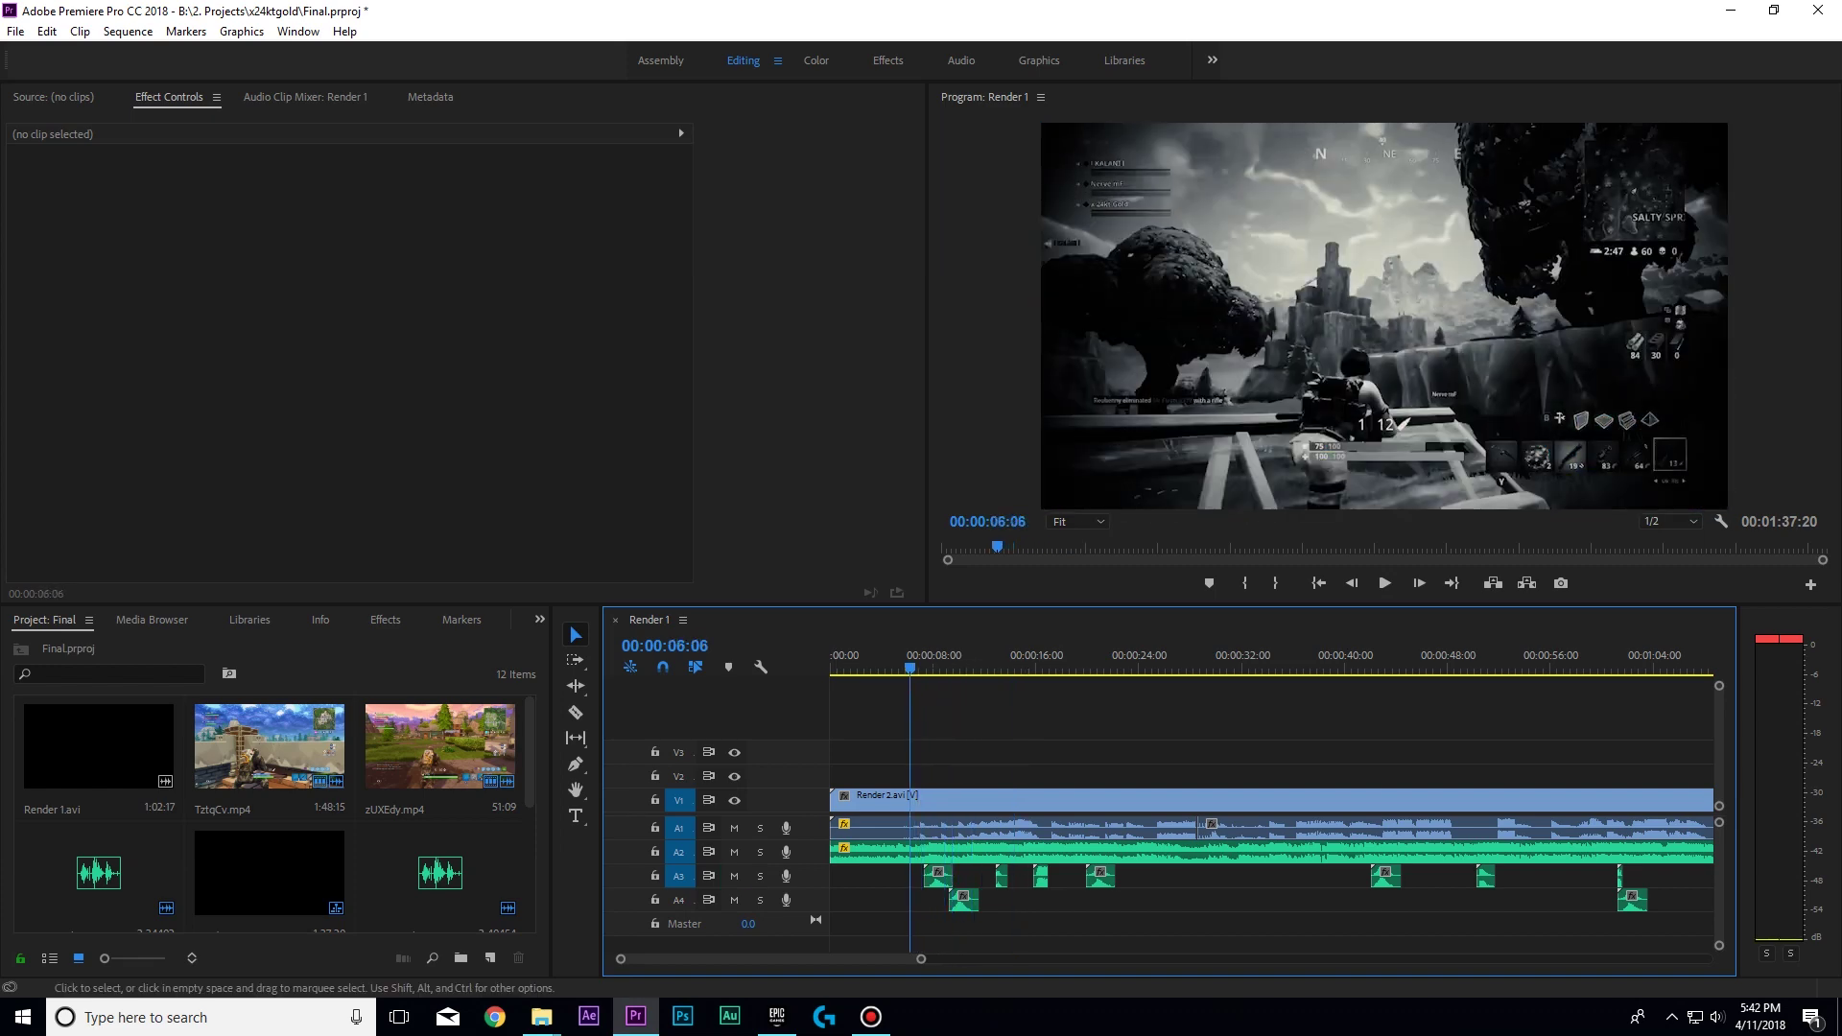
{"action": "left_click", "coordinate": [1384, 583]}
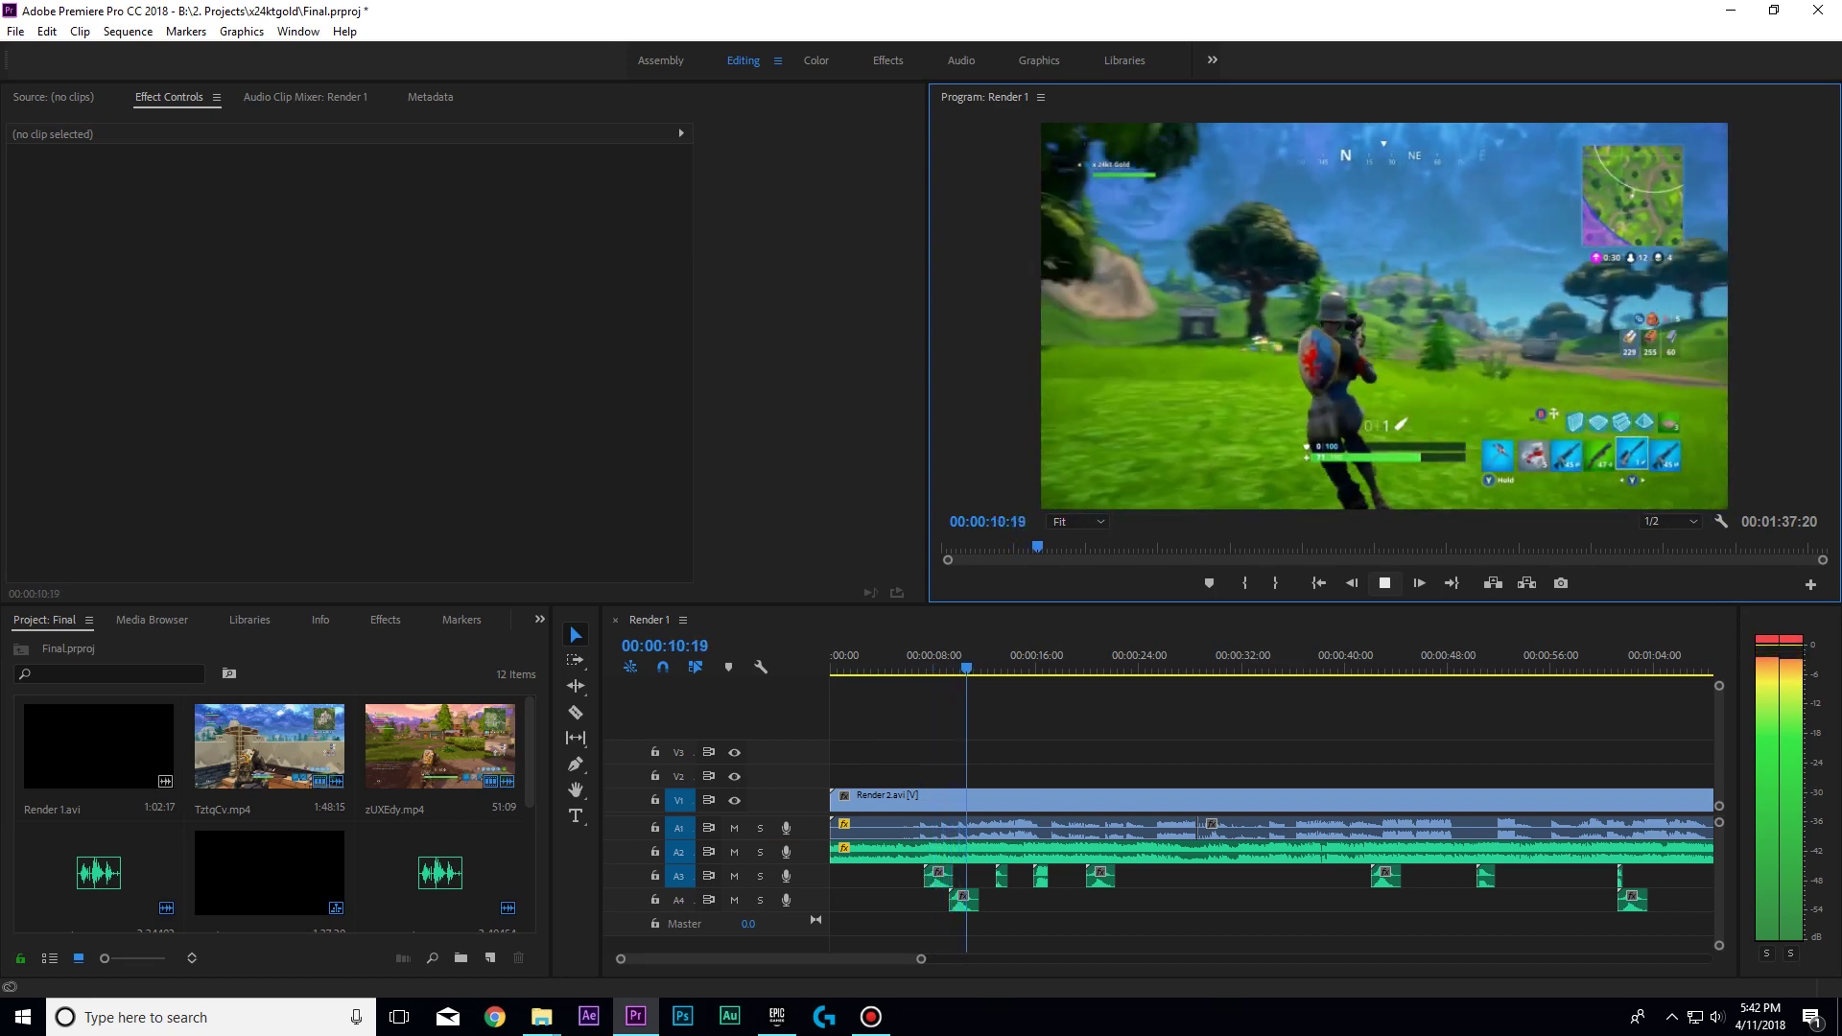
{"action": "key", "text": "space"}
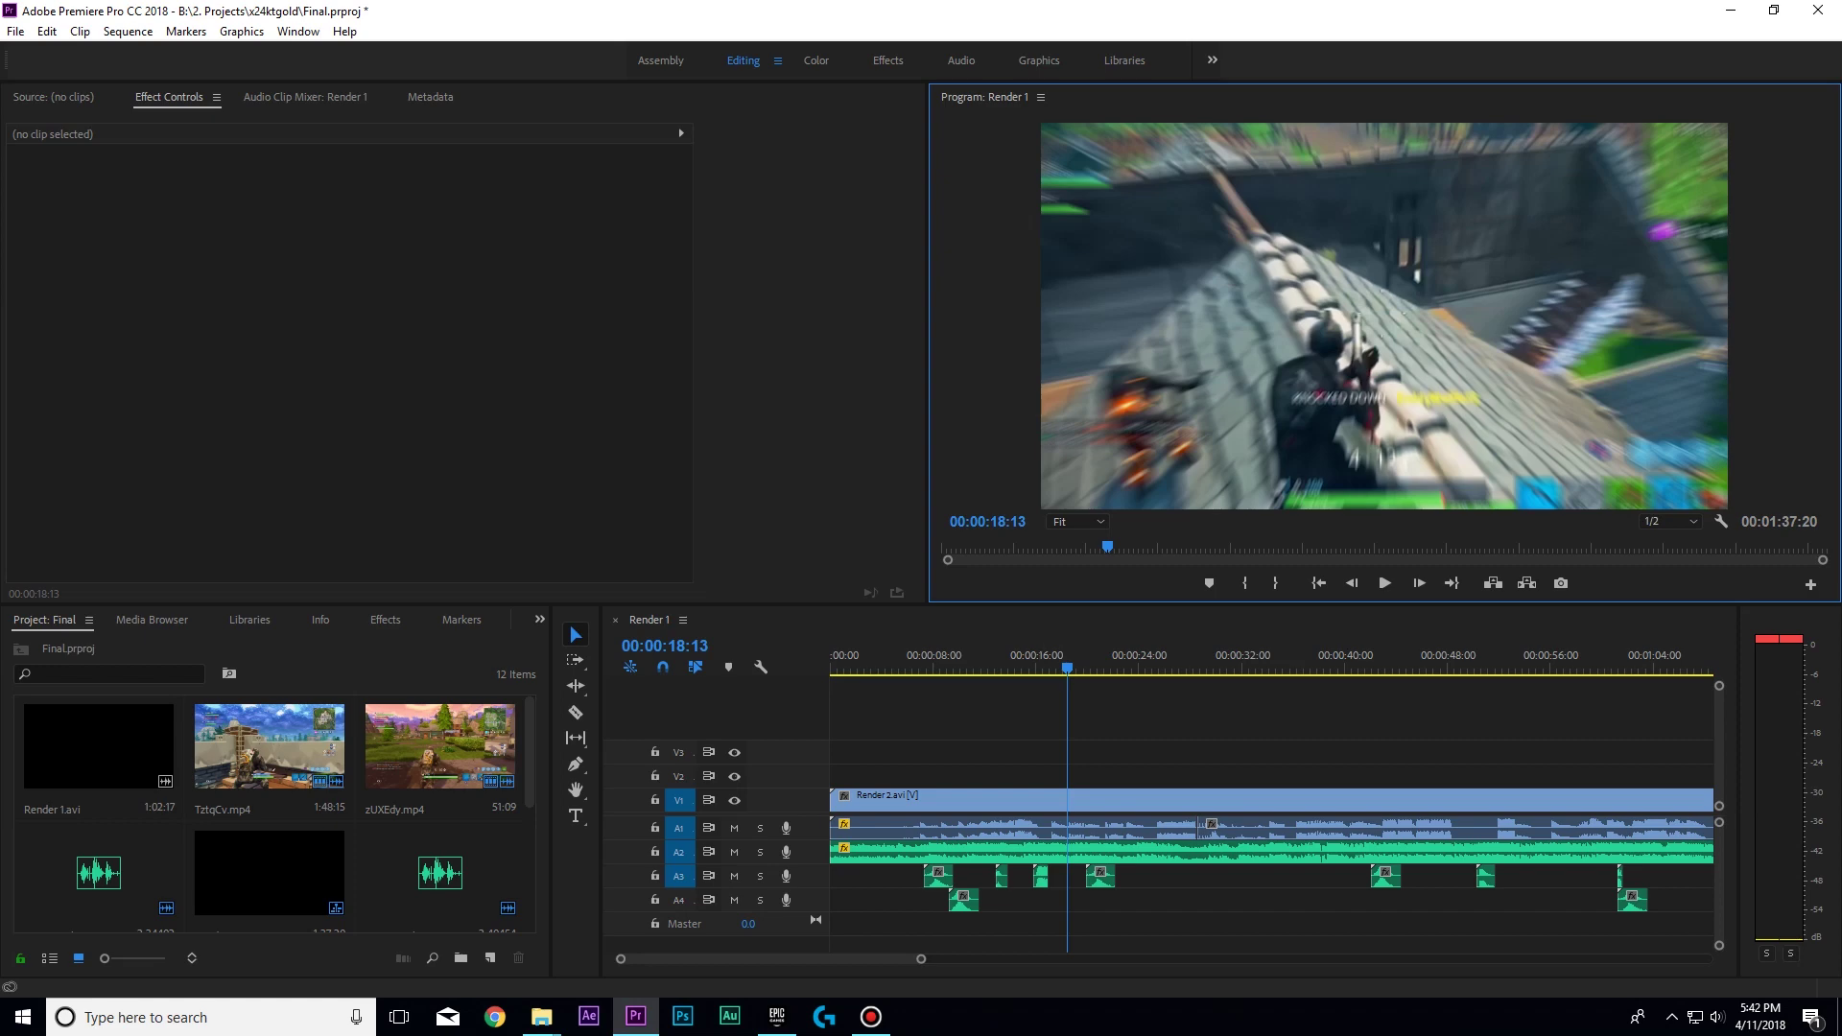
Scrub past the 18-second transition, play from 00:00:33:17, and park at 00:00:35:13.
{"action": "left_click_drag", "start_coordinate": [1066, 668], "coordinate": [1262, 662]}
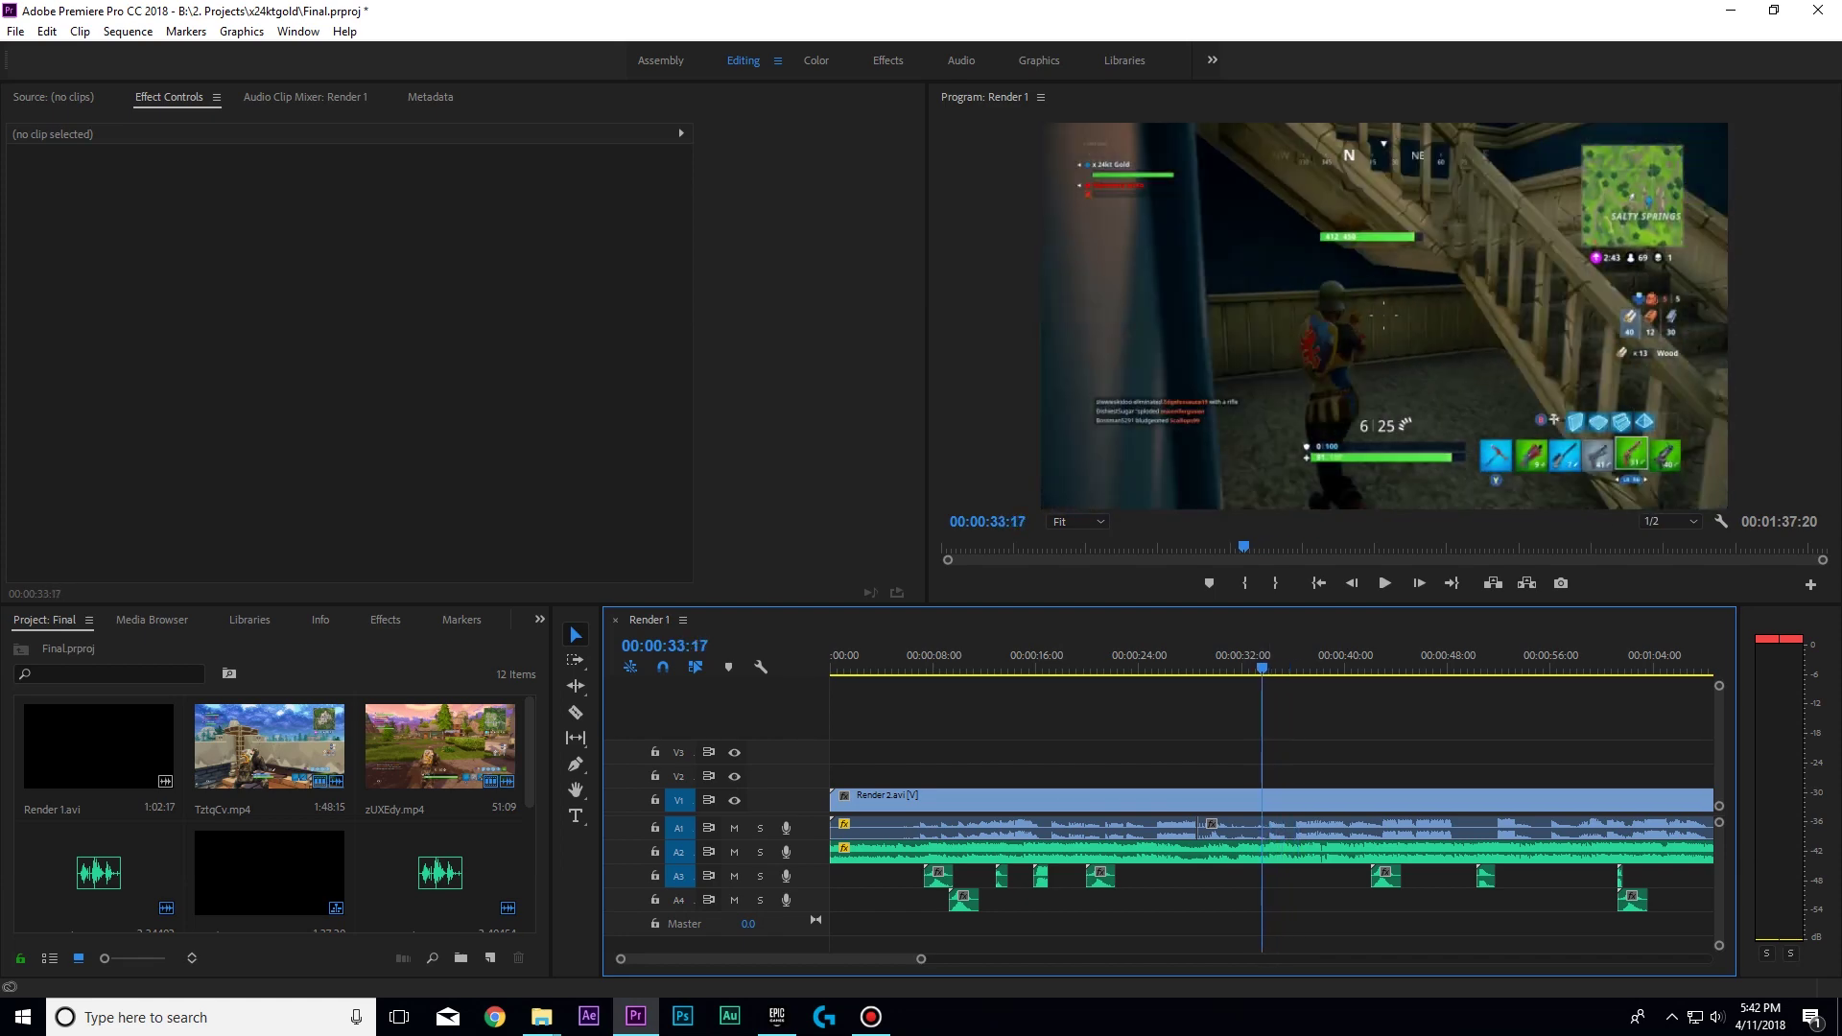
{"action": "left_click", "coordinate": [1384, 582]}
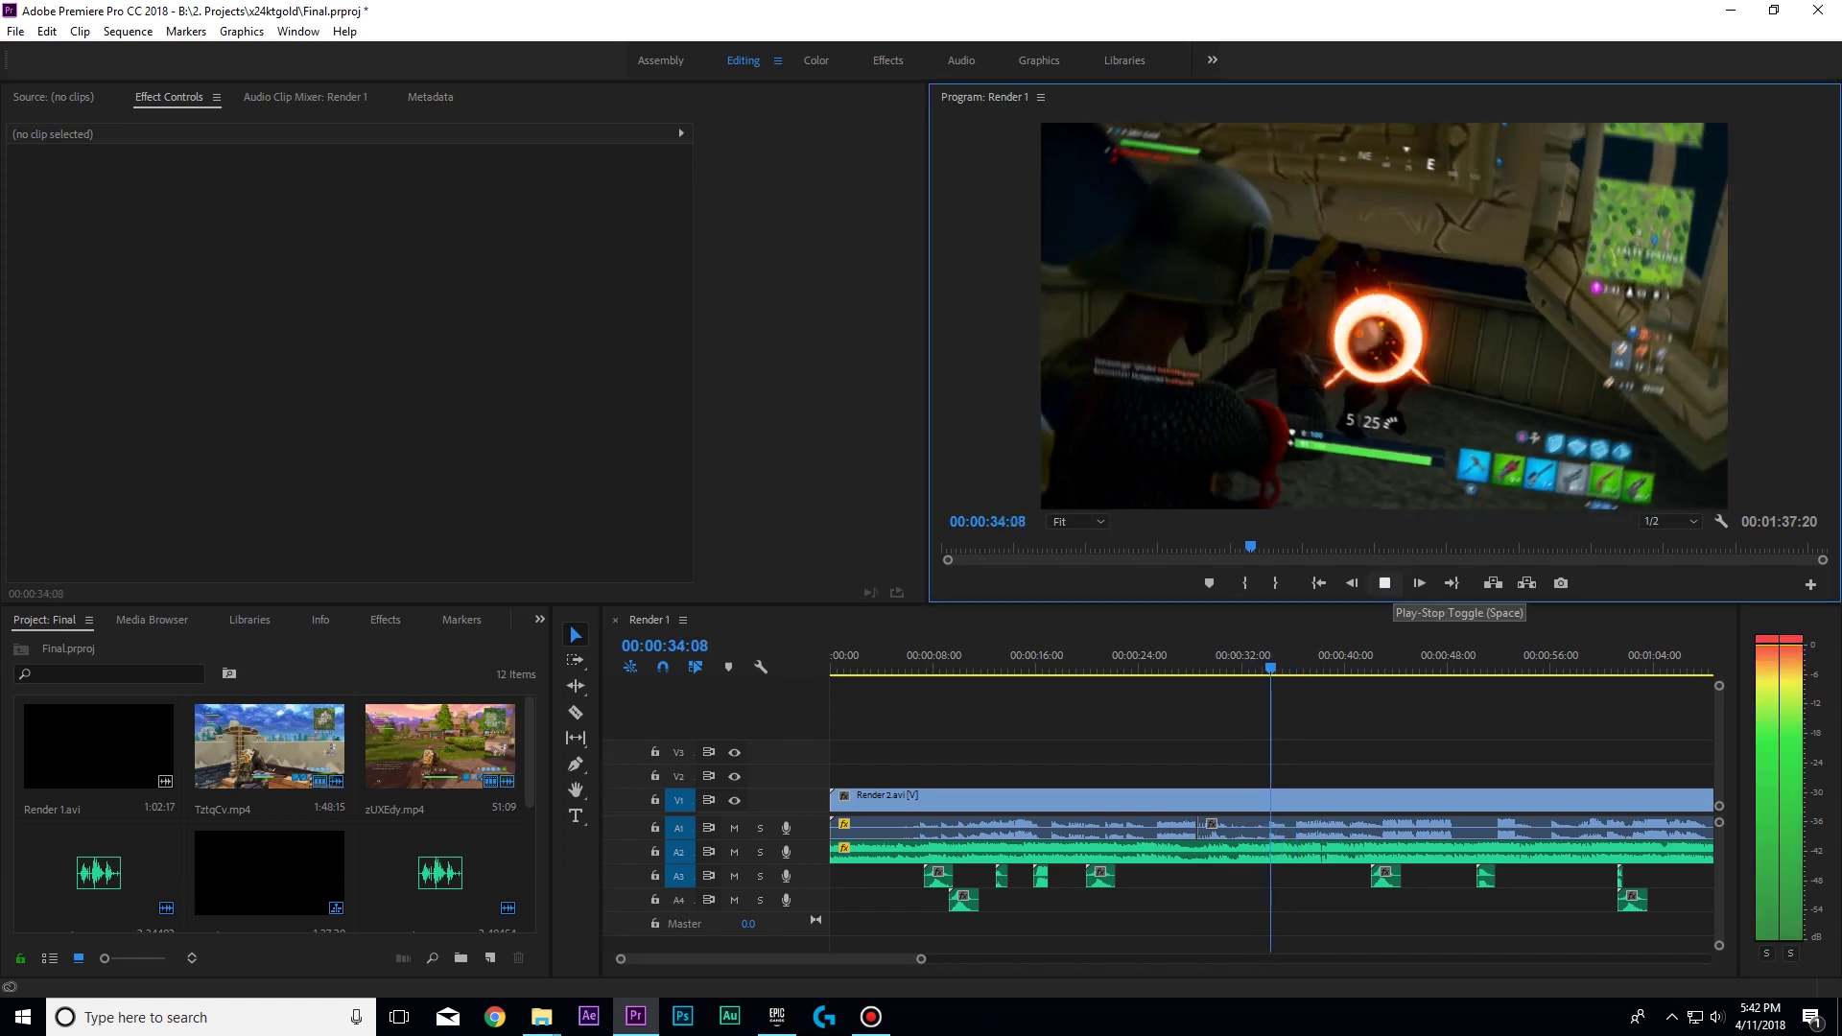
{"action": "left_click", "coordinate": [1384, 582]}
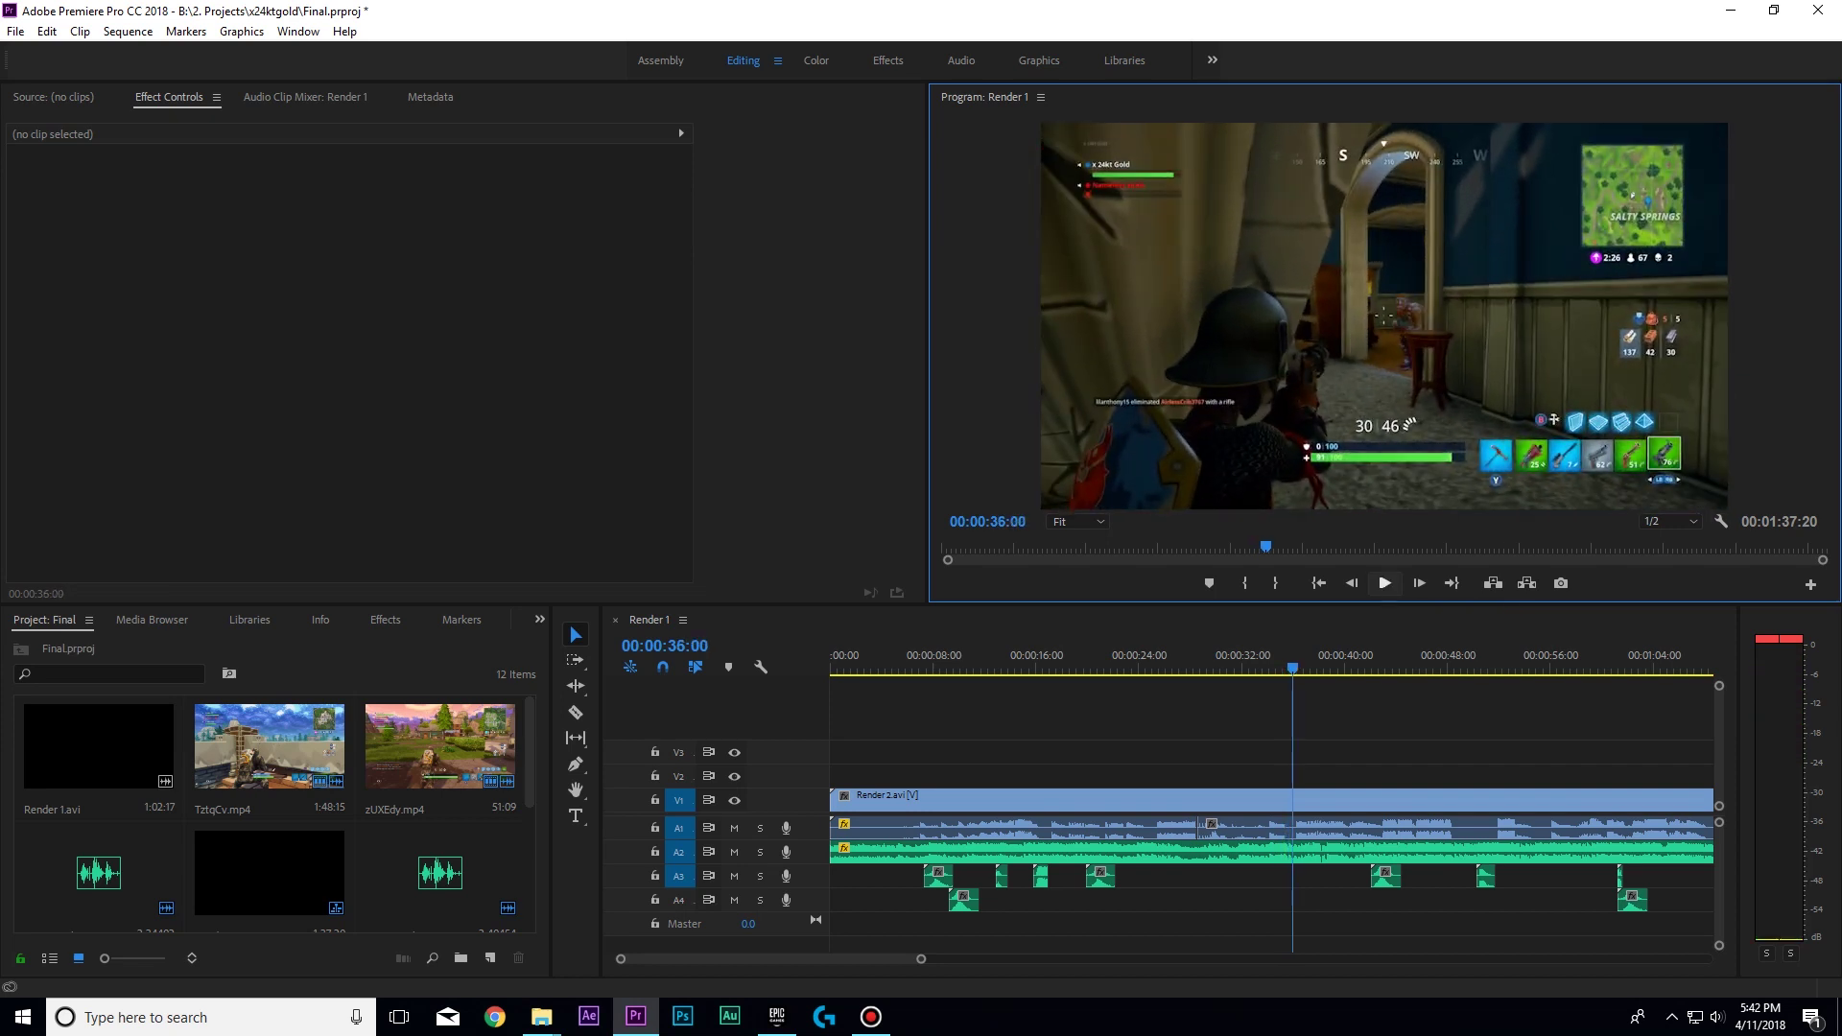
{"action": "left_click", "coordinate": [1285, 662]}
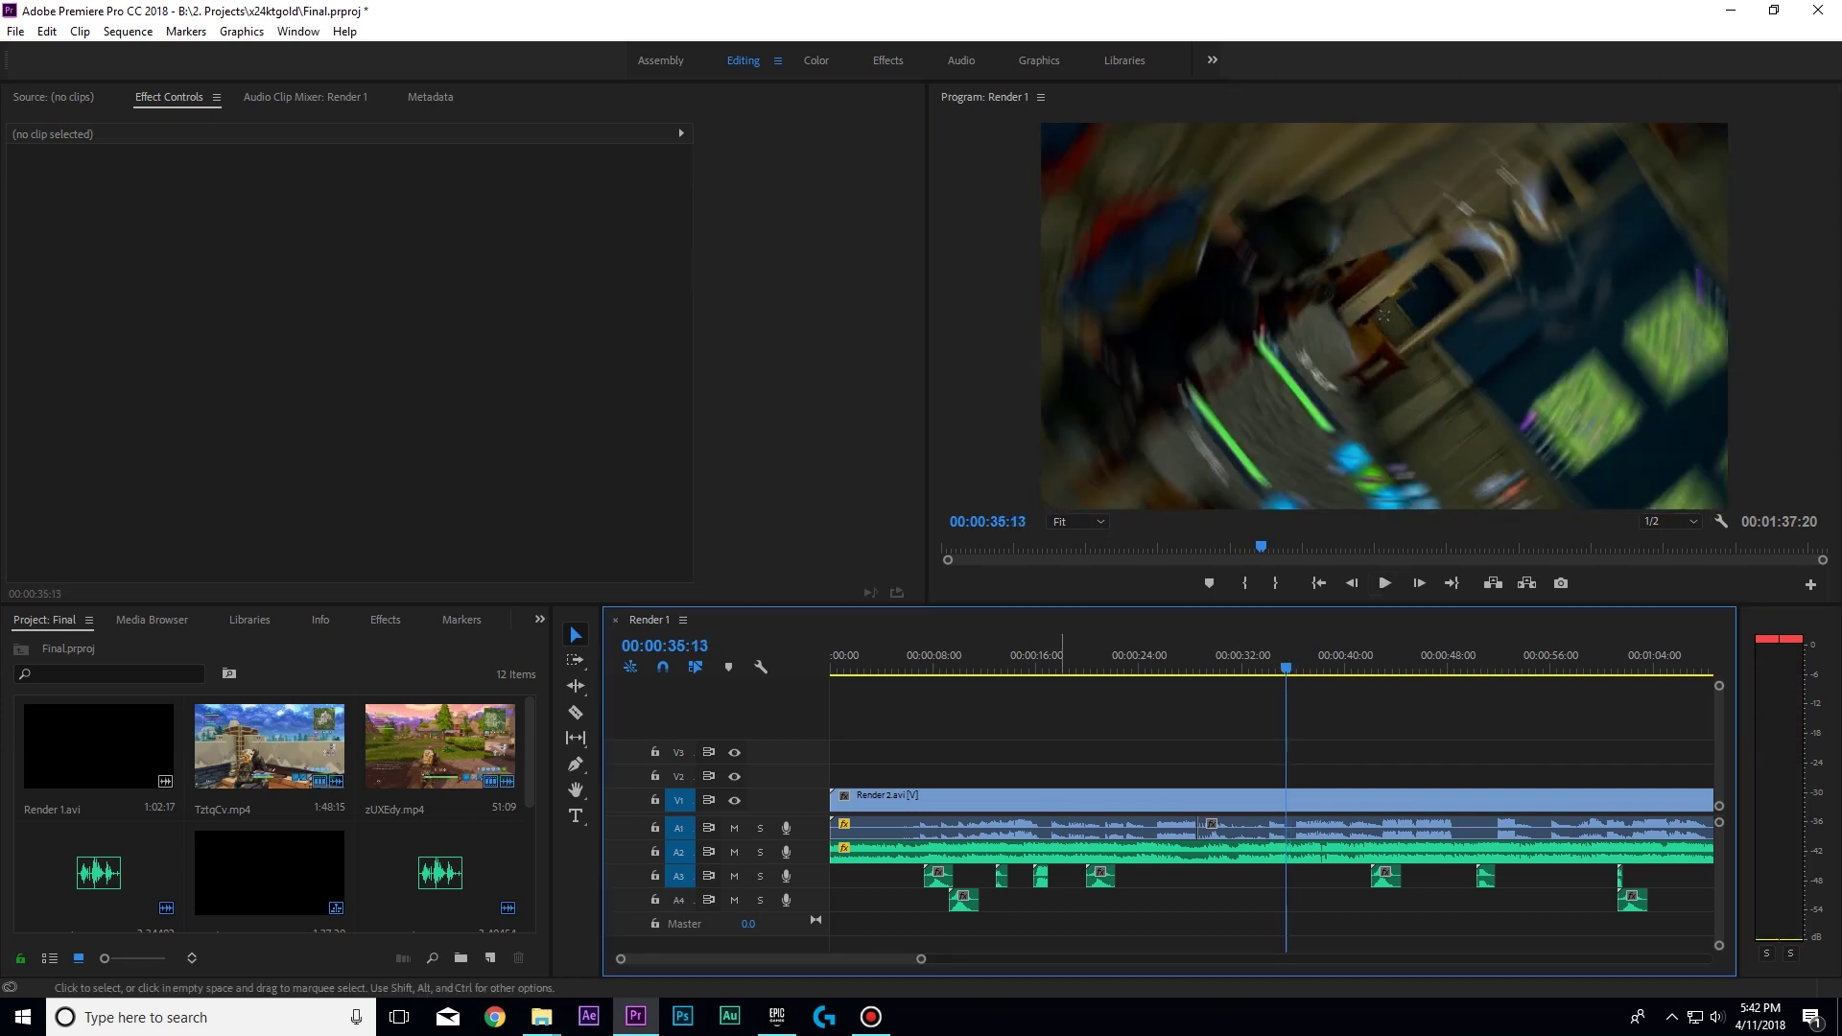
Zoom out to the full 00:01:37:20 sequence, replay the intro from the start, and widen track headers.
{"action": "left_click_drag", "start_coordinate": [921, 959], "coordinate": [1089, 960]}
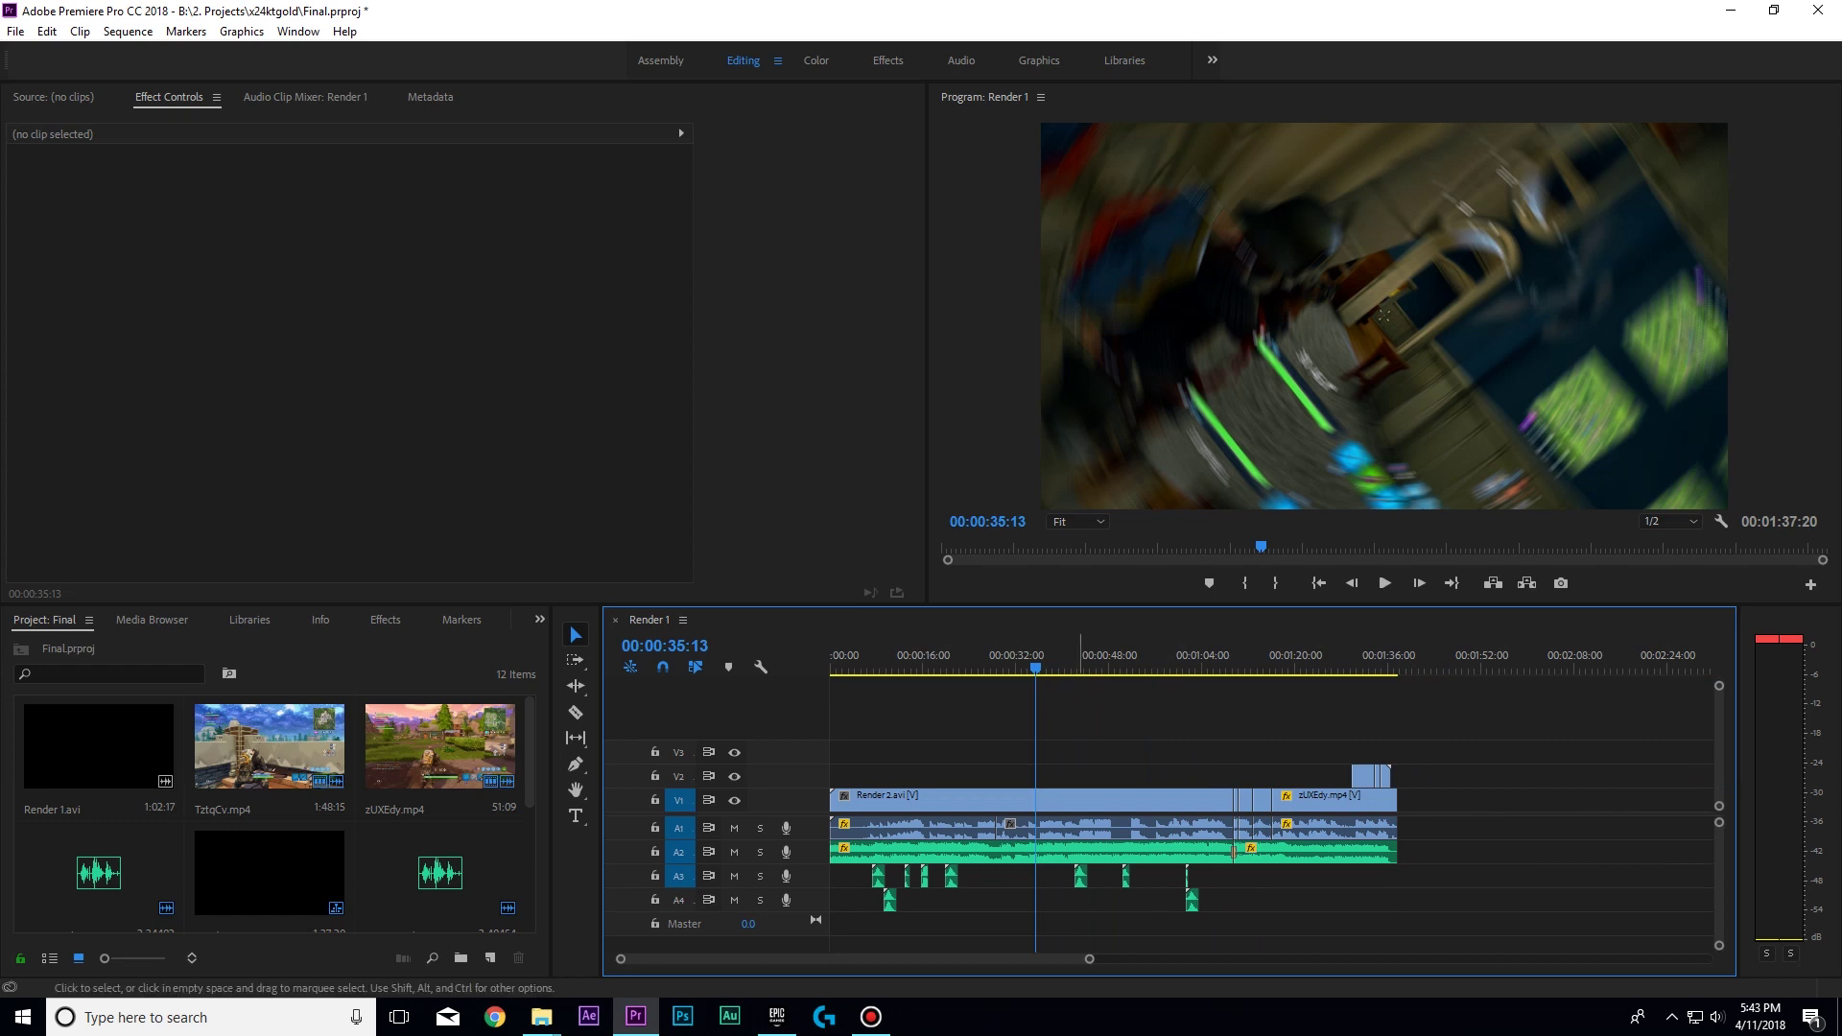
{"action": "left_click_drag", "start_coordinate": [1021, 662], "coordinate": [1295, 661]}
{"action": "key", "text": "Home"}
{"action": "key", "text": "space"}
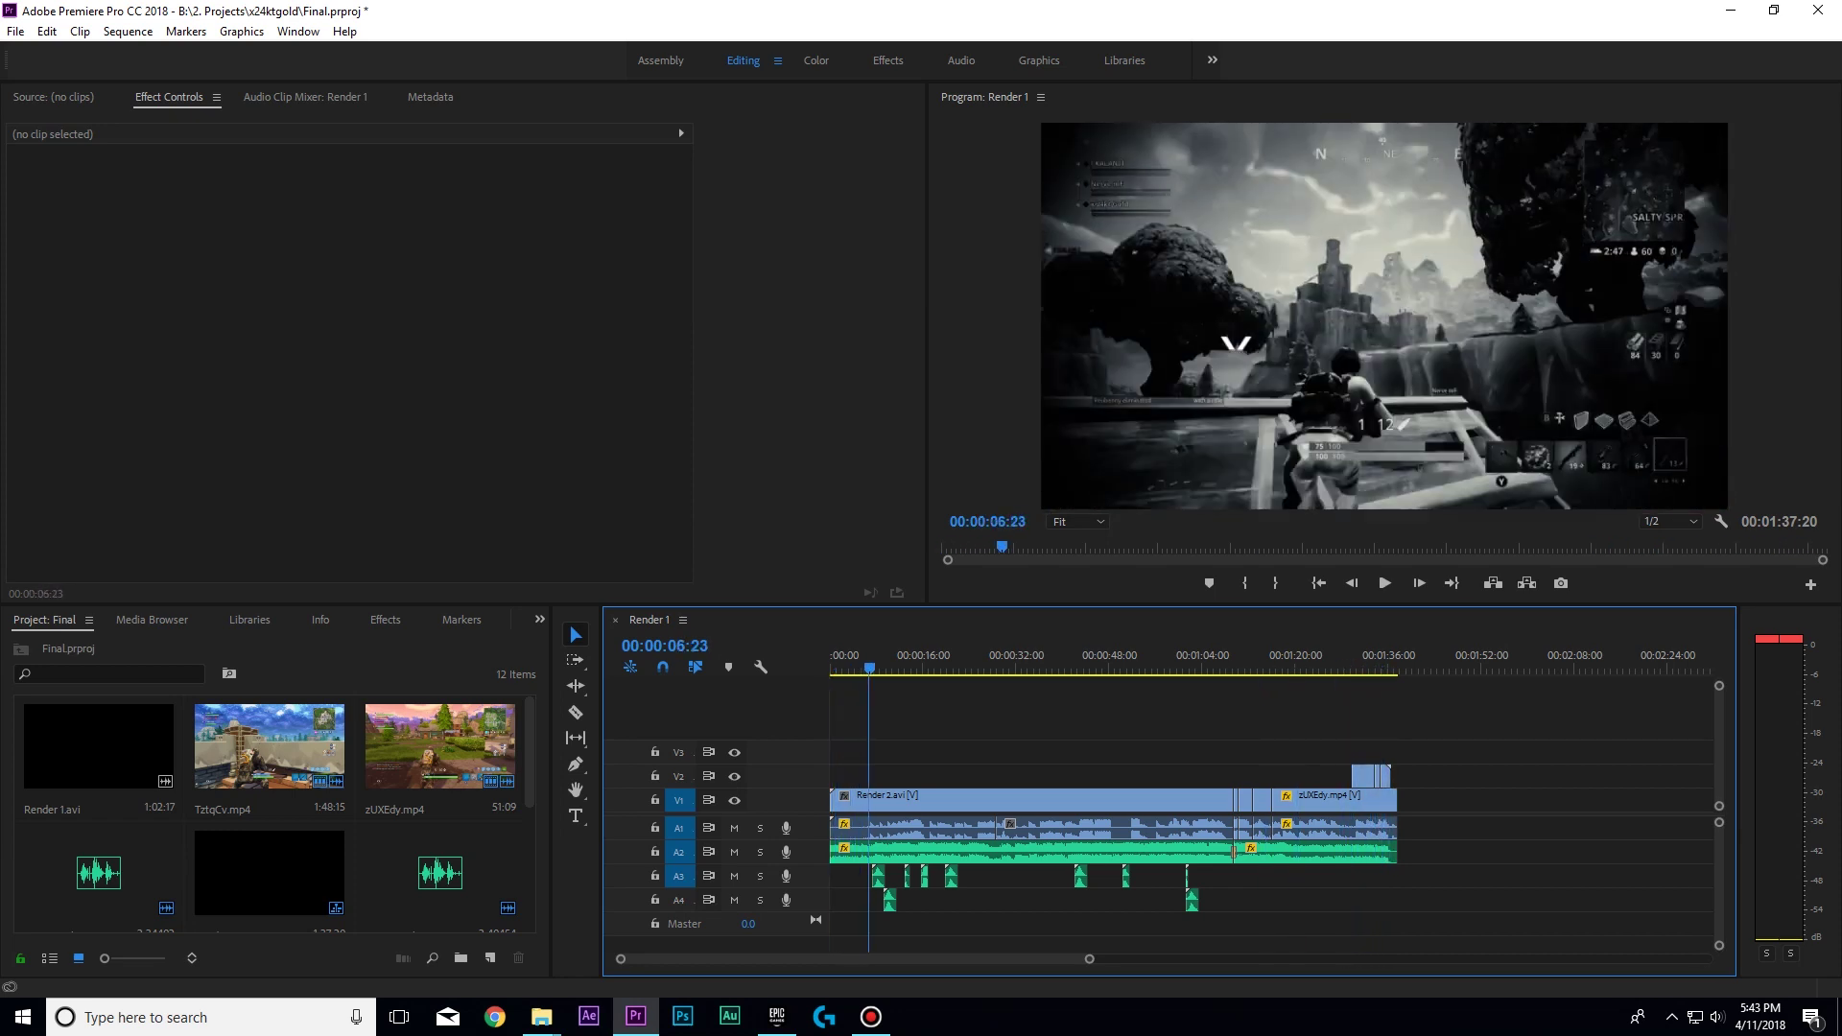
{"action": "key", "text": "Home"}
{"action": "left_click_drag", "start_coordinate": [831, 664], "coordinate": [830, 664]}
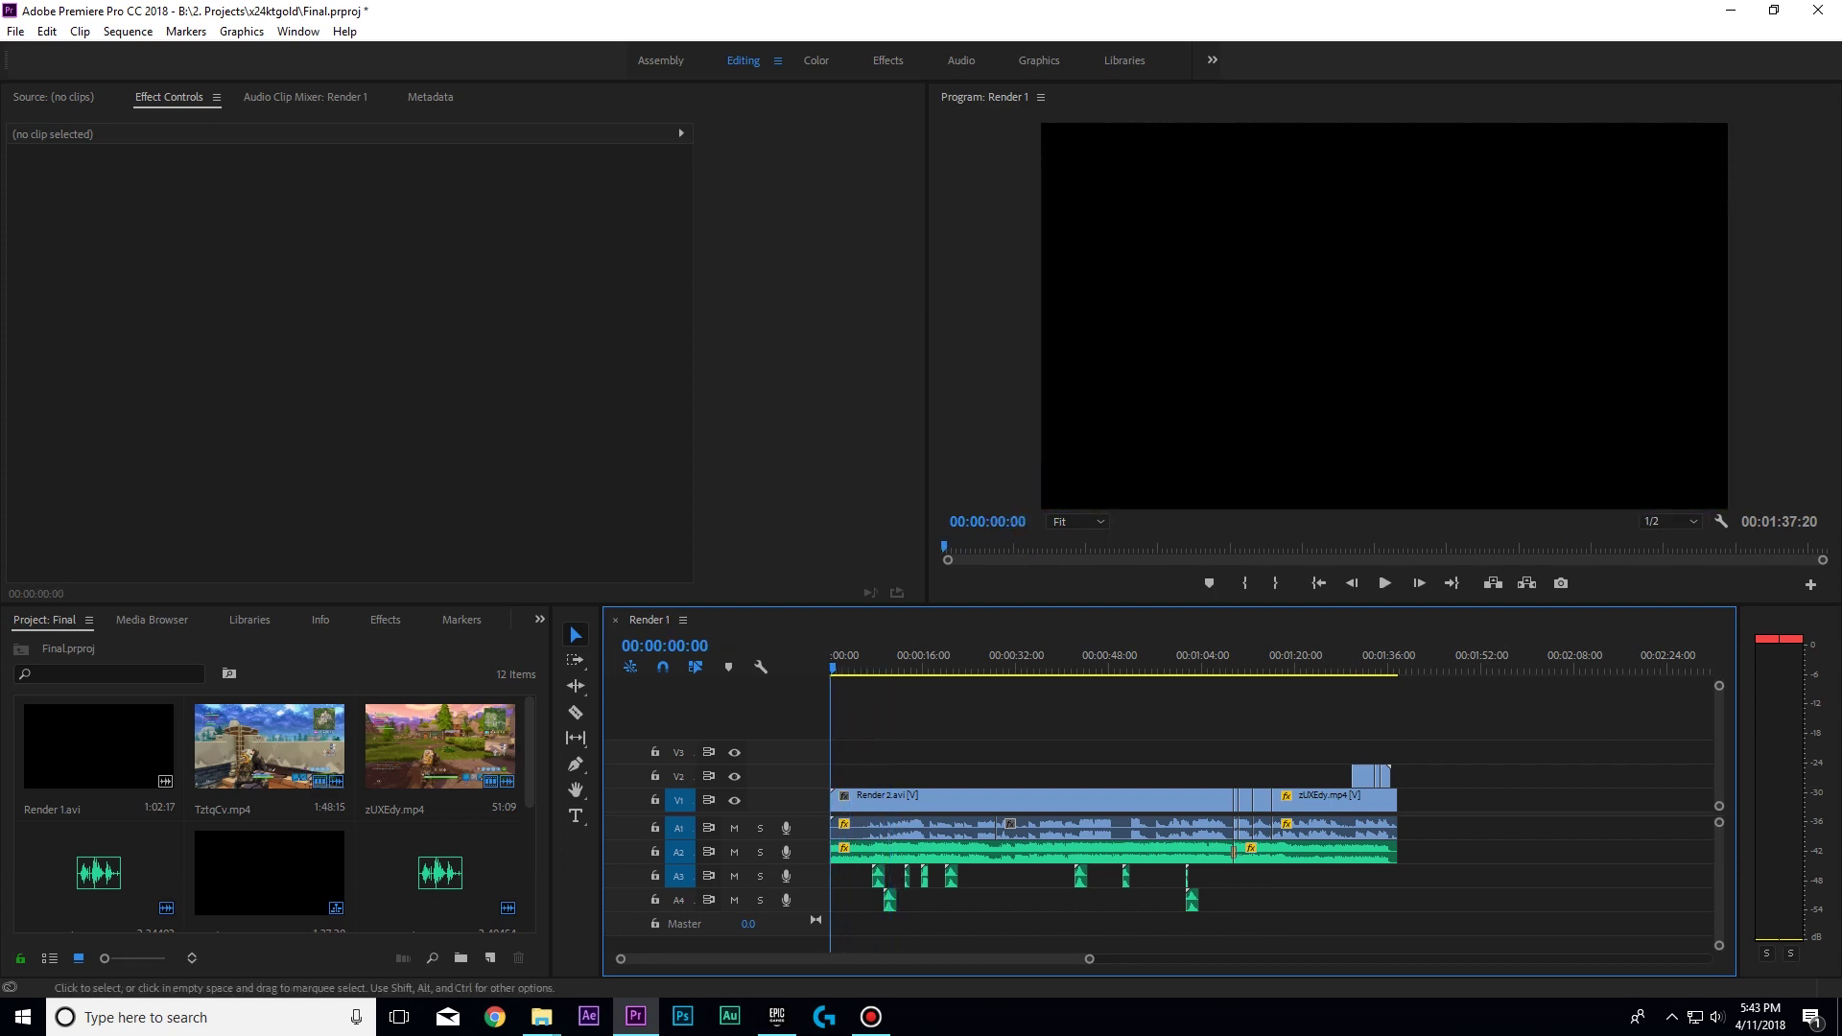
{"action": "left_click_drag", "start_coordinate": [831, 892], "coordinate": [845, 892]}
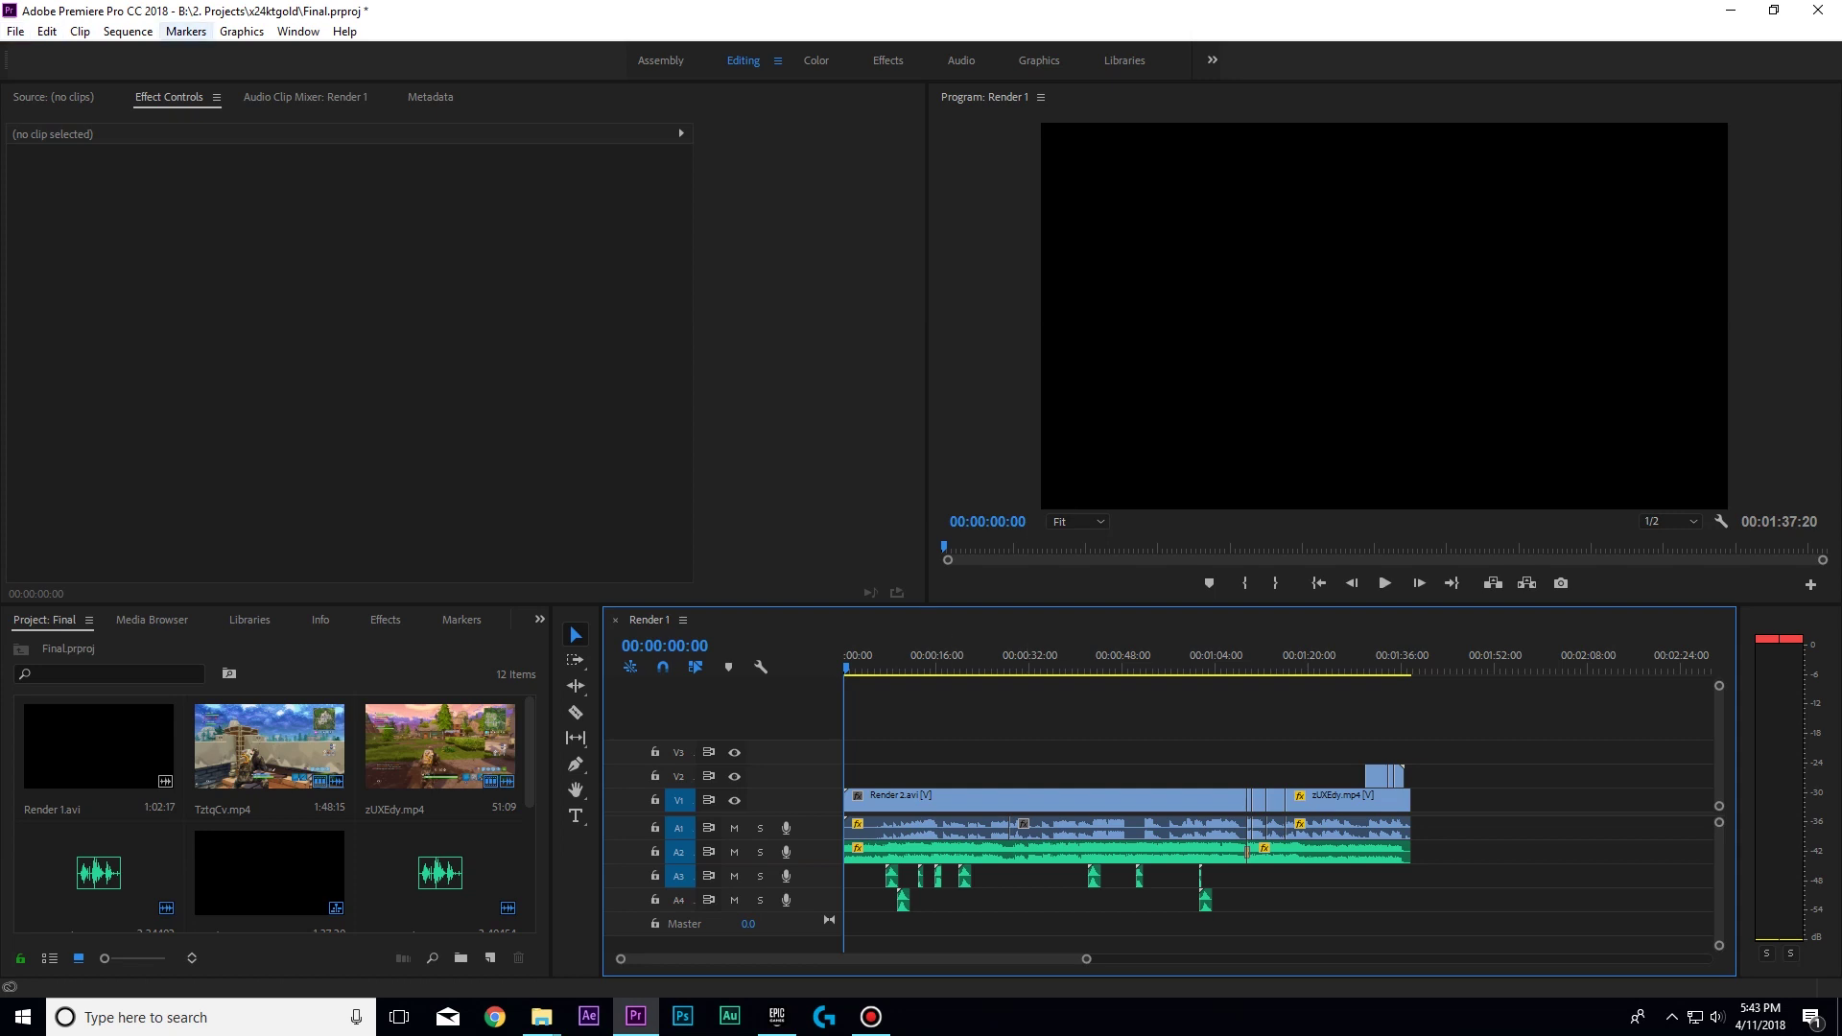
Open Export Media for Render 1 with H.264 format and the YouTube 1080p HD preset.
{"action": "left_click", "coordinate": [15, 30]}
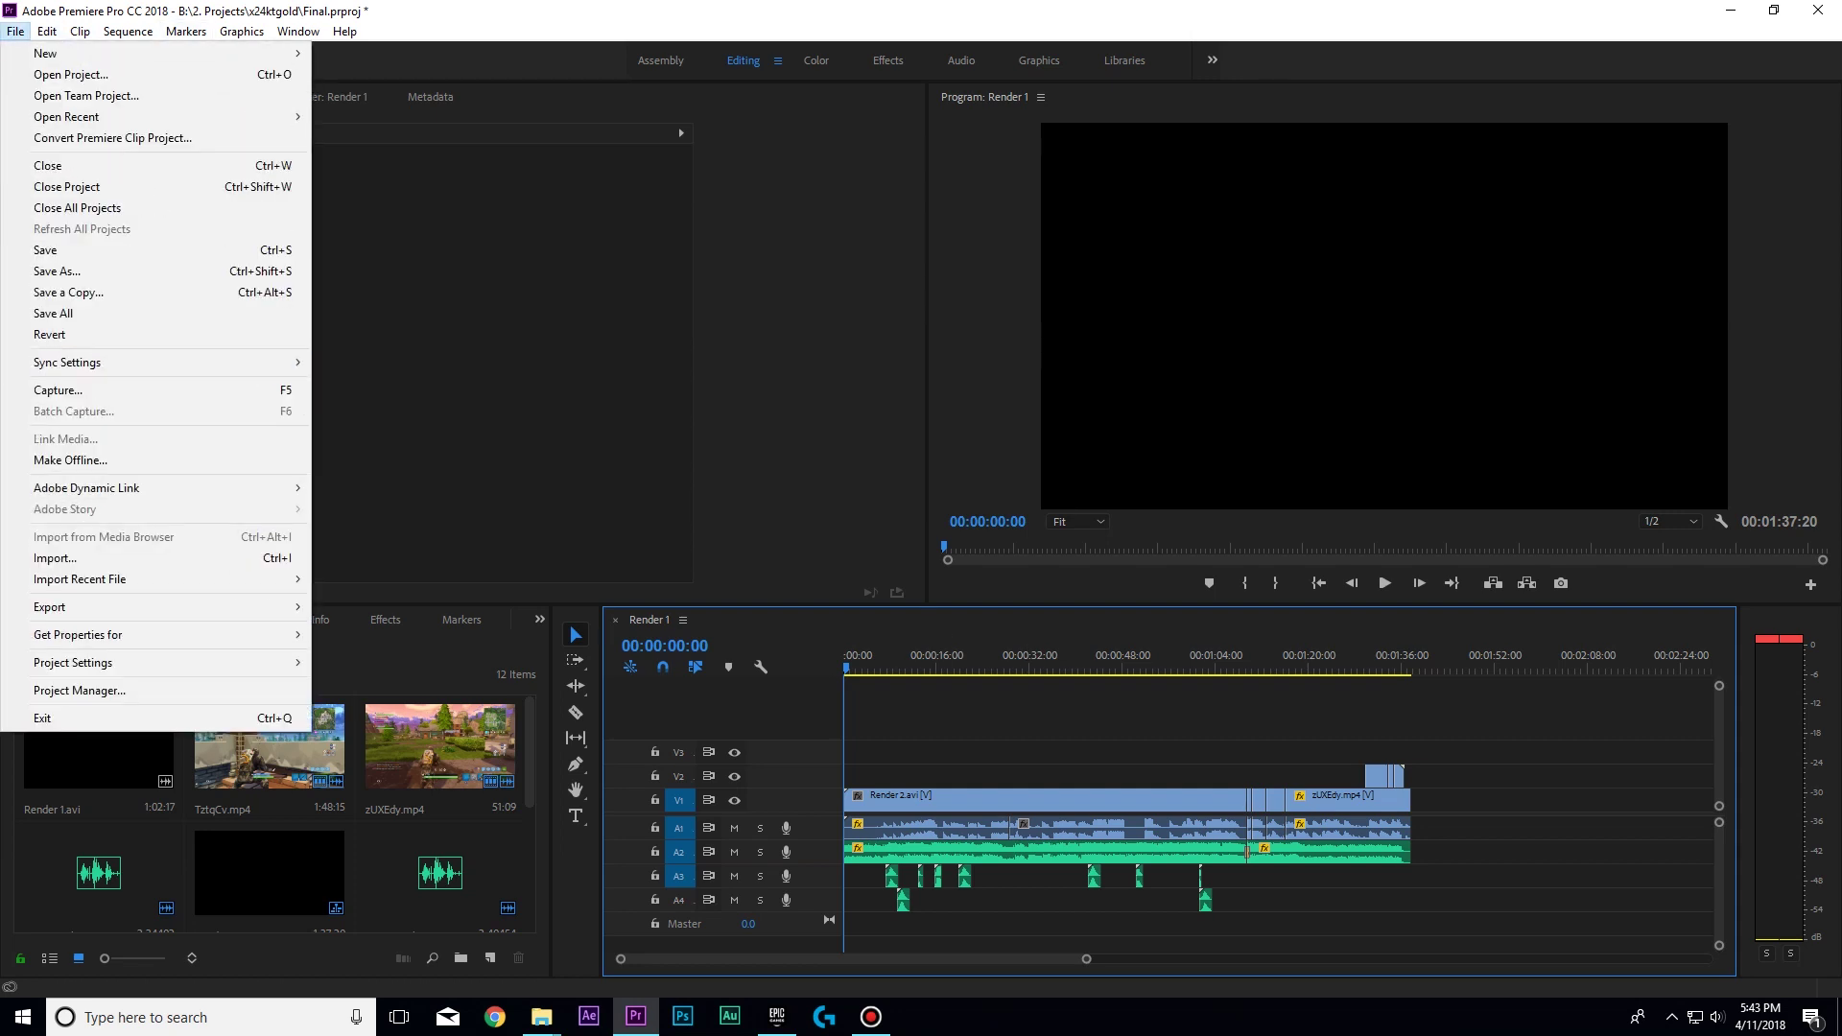
{"action": "mouse_move", "coordinate": [163, 606]}
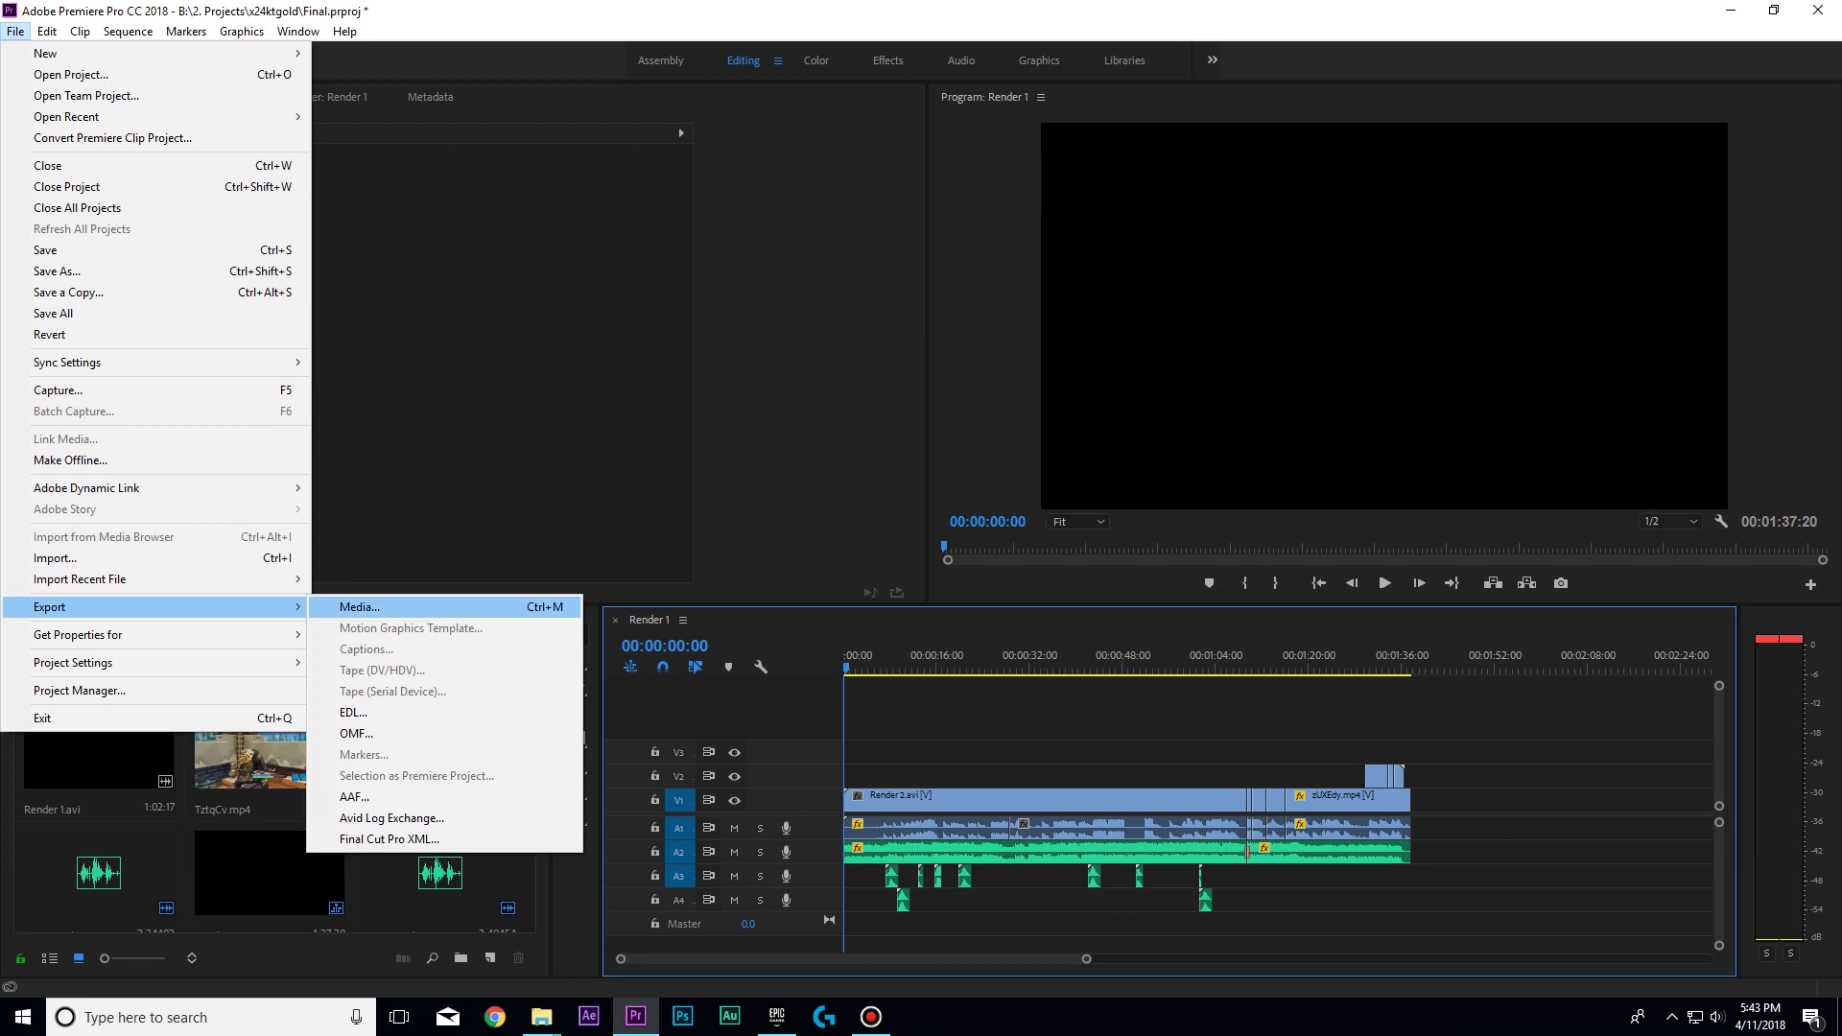
{"action": "left_click", "coordinate": [360, 607]}
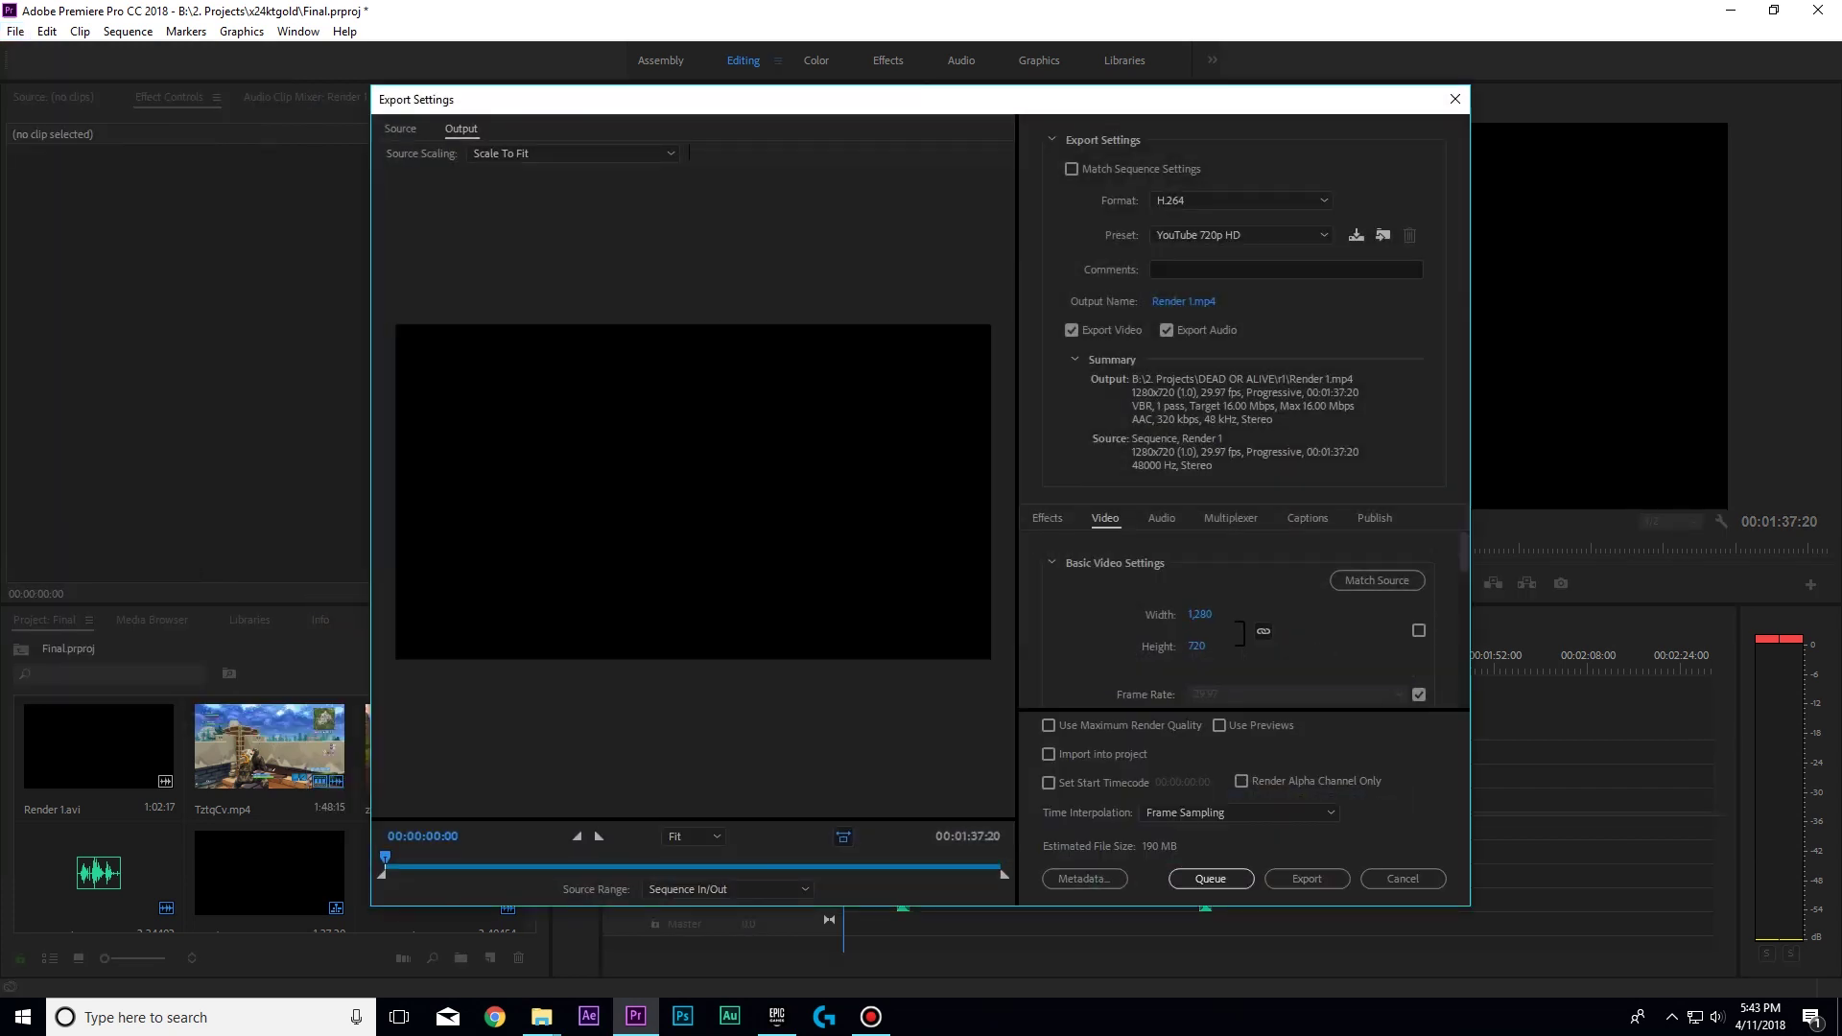
{"action": "left_click", "coordinate": [1241, 235]}
{"action": "left_click", "coordinate": [1240, 201]}
{"action": "left_click", "coordinate": [1240, 200]}
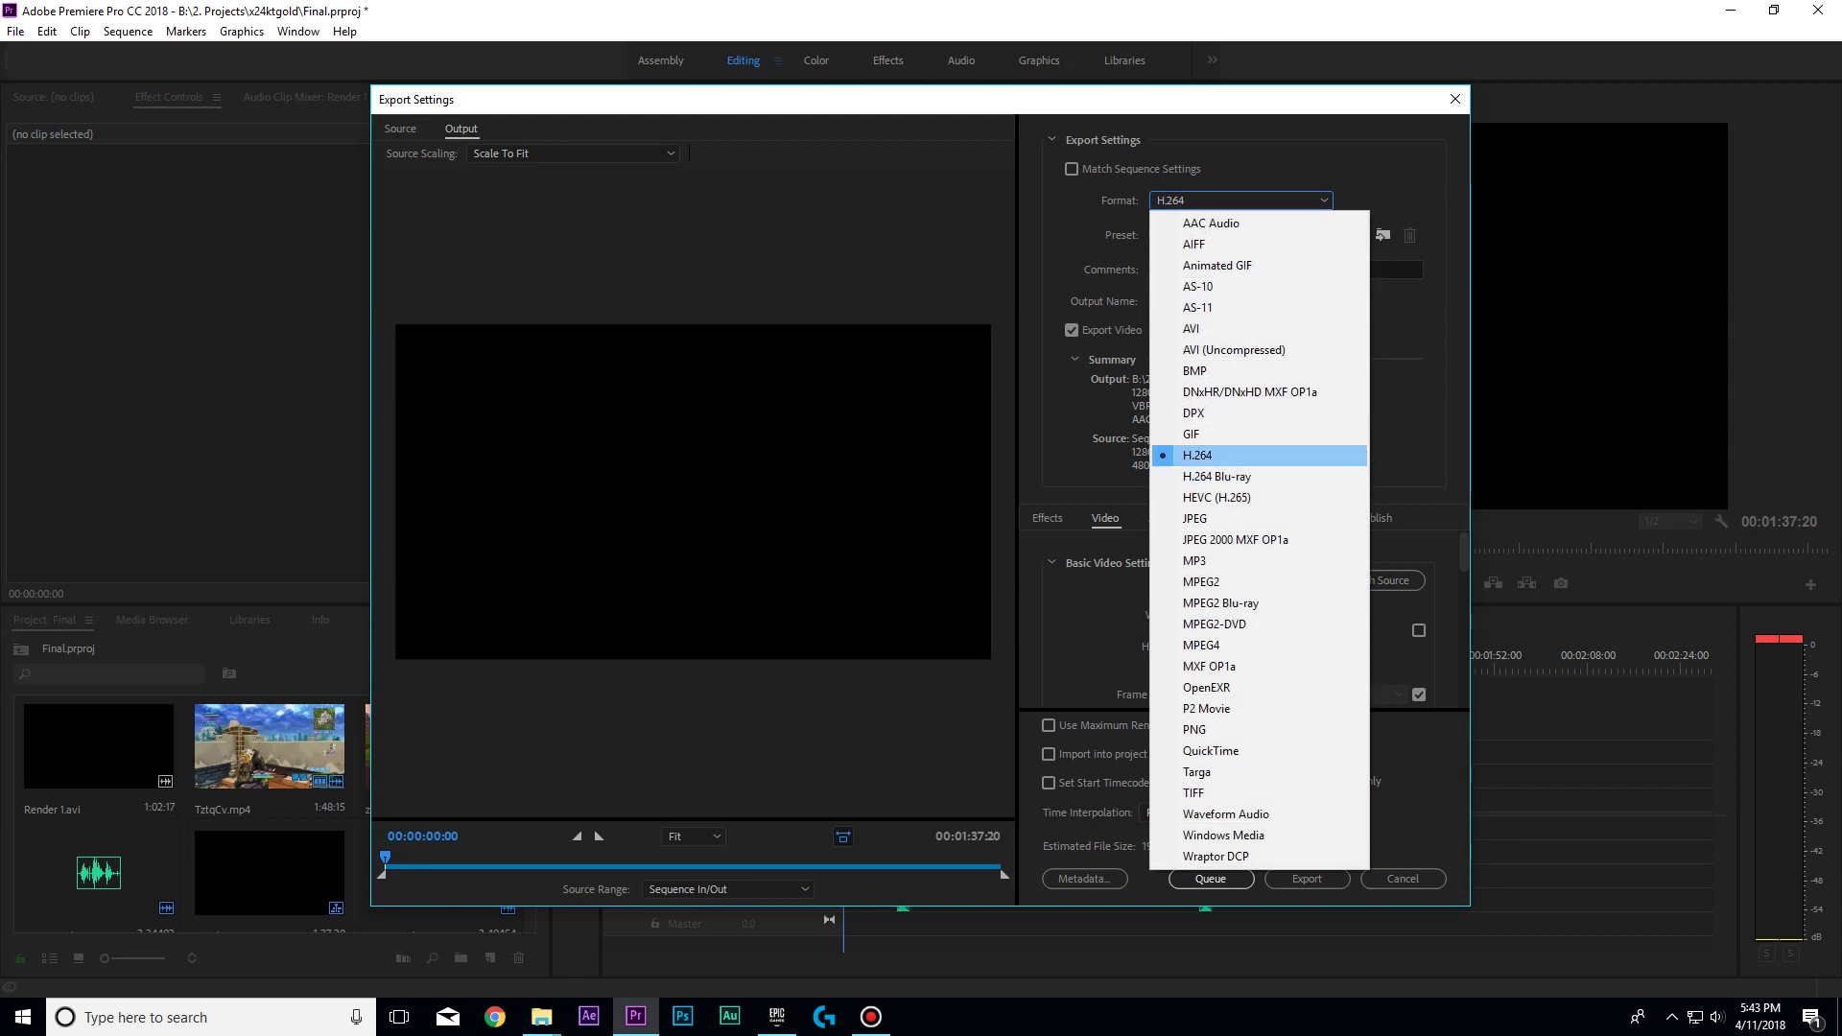
{"action": "left_click", "coordinate": [1238, 456]}
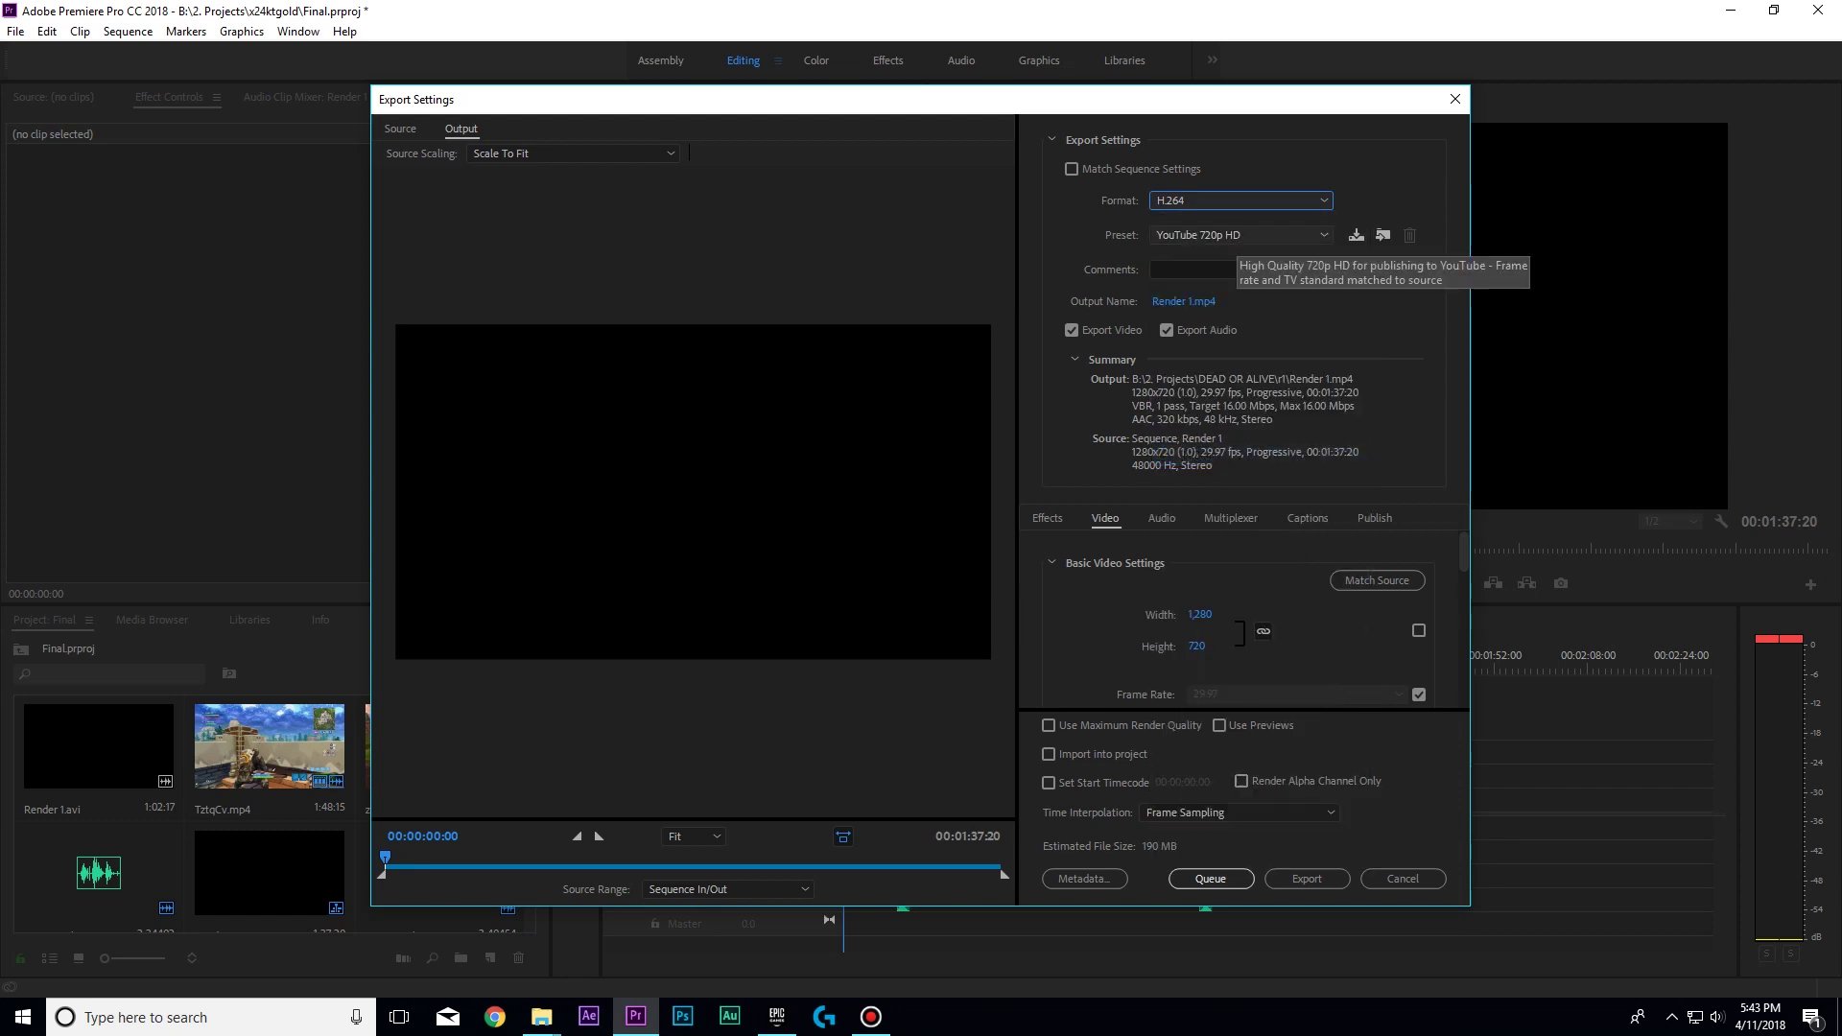
{"action": "left_click", "coordinate": [1240, 235]}
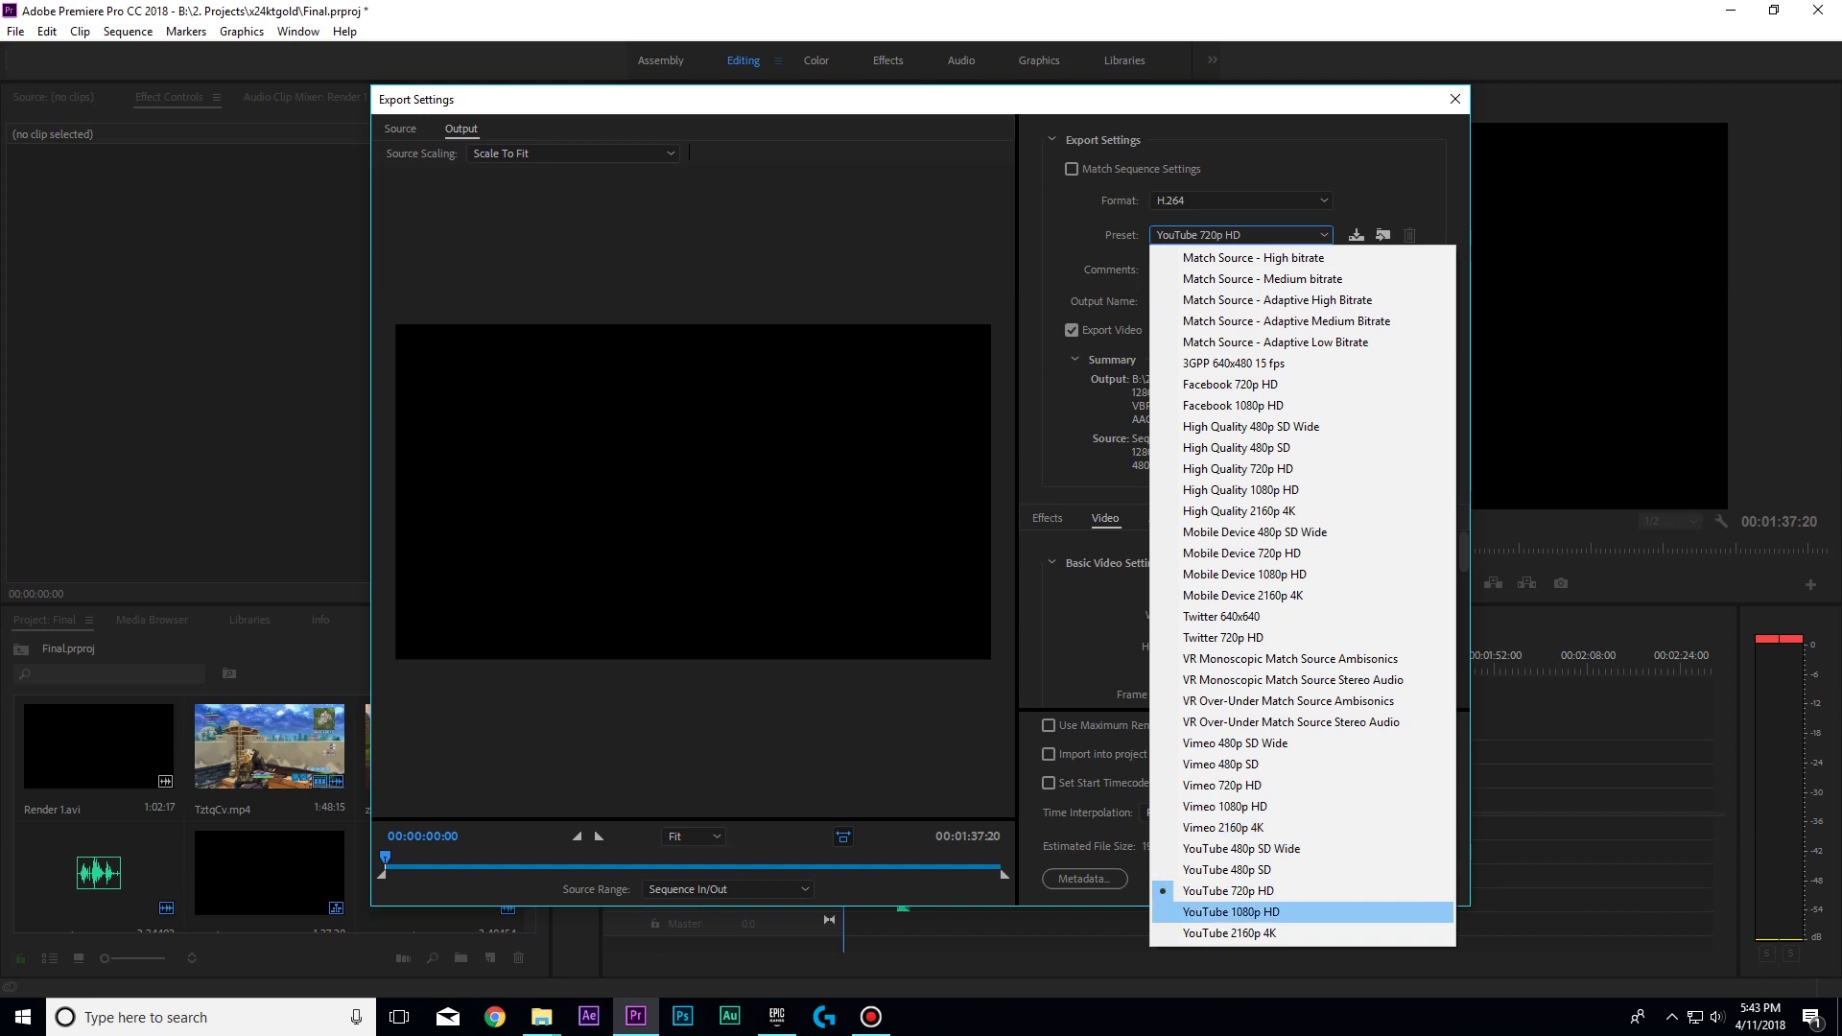
{"action": "key", "text": "Return"}
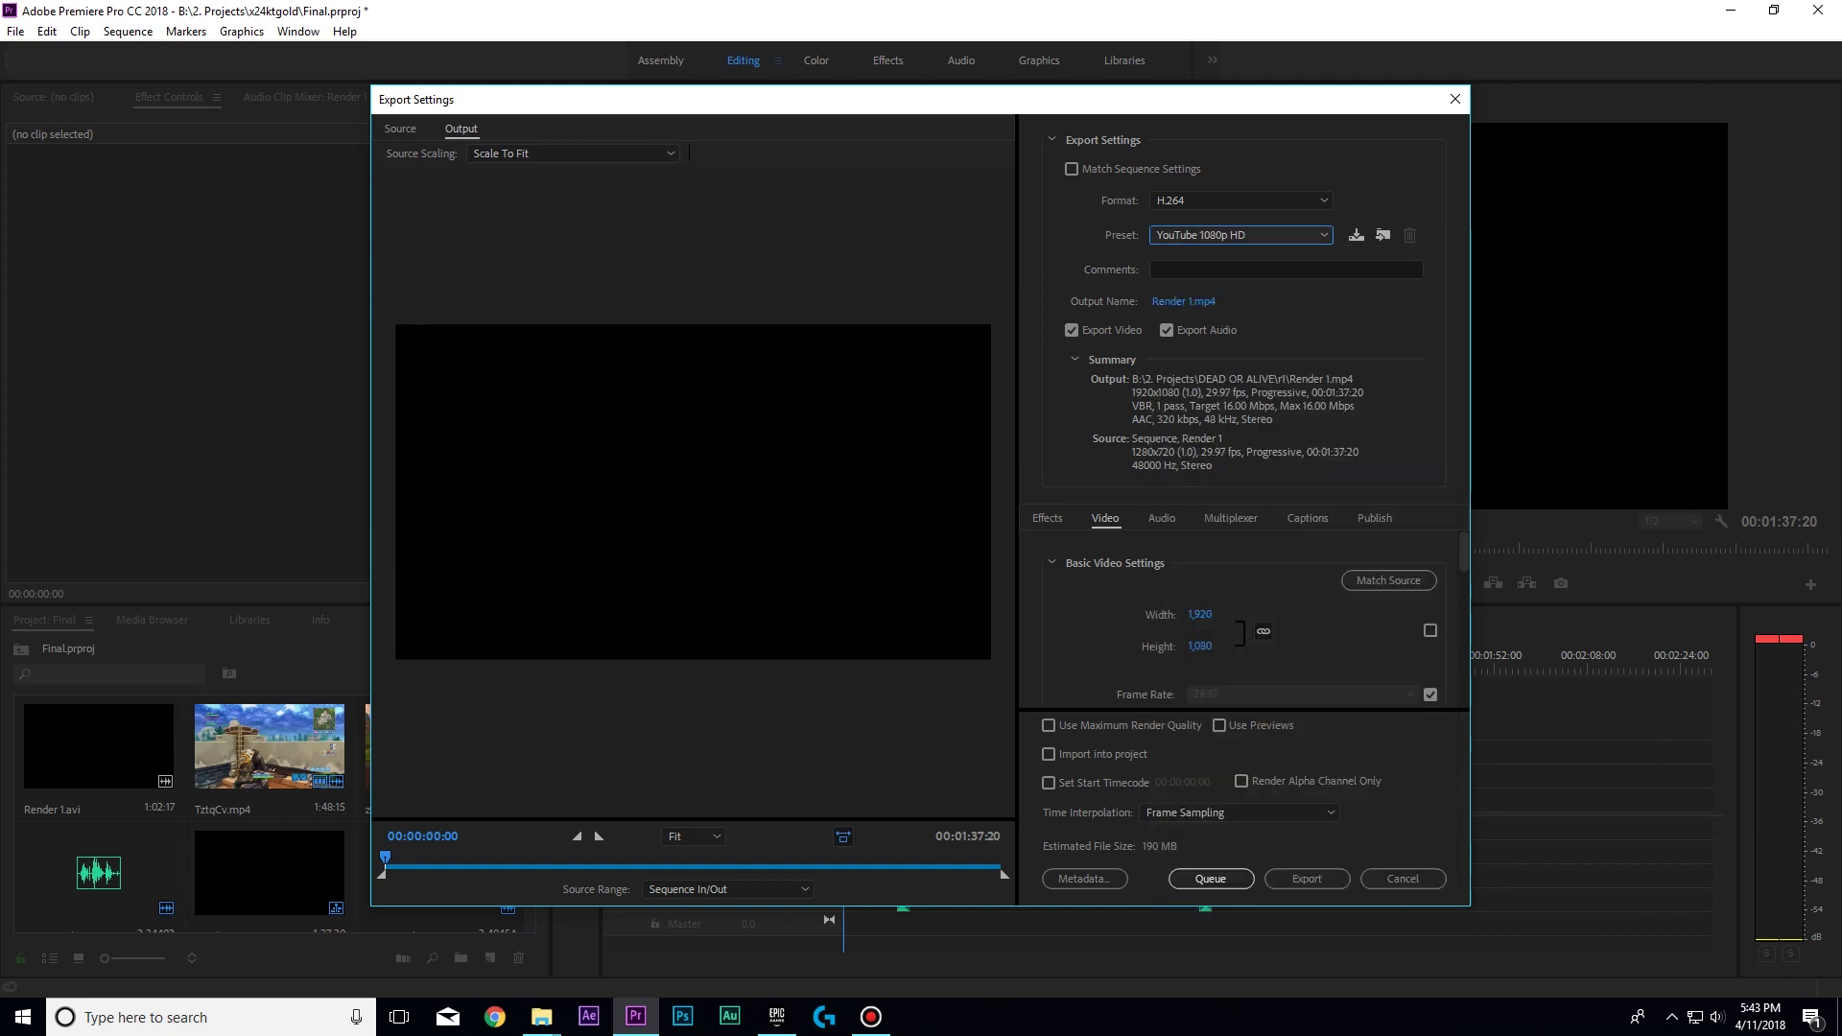
Preview the export footage and set a fixed 60 fps frame rate instead of matching source.
{"action": "left_click", "coordinate": [539, 858]}
{"action": "left_click_drag", "start_coordinate": [539, 858], "coordinate": [479, 866]}
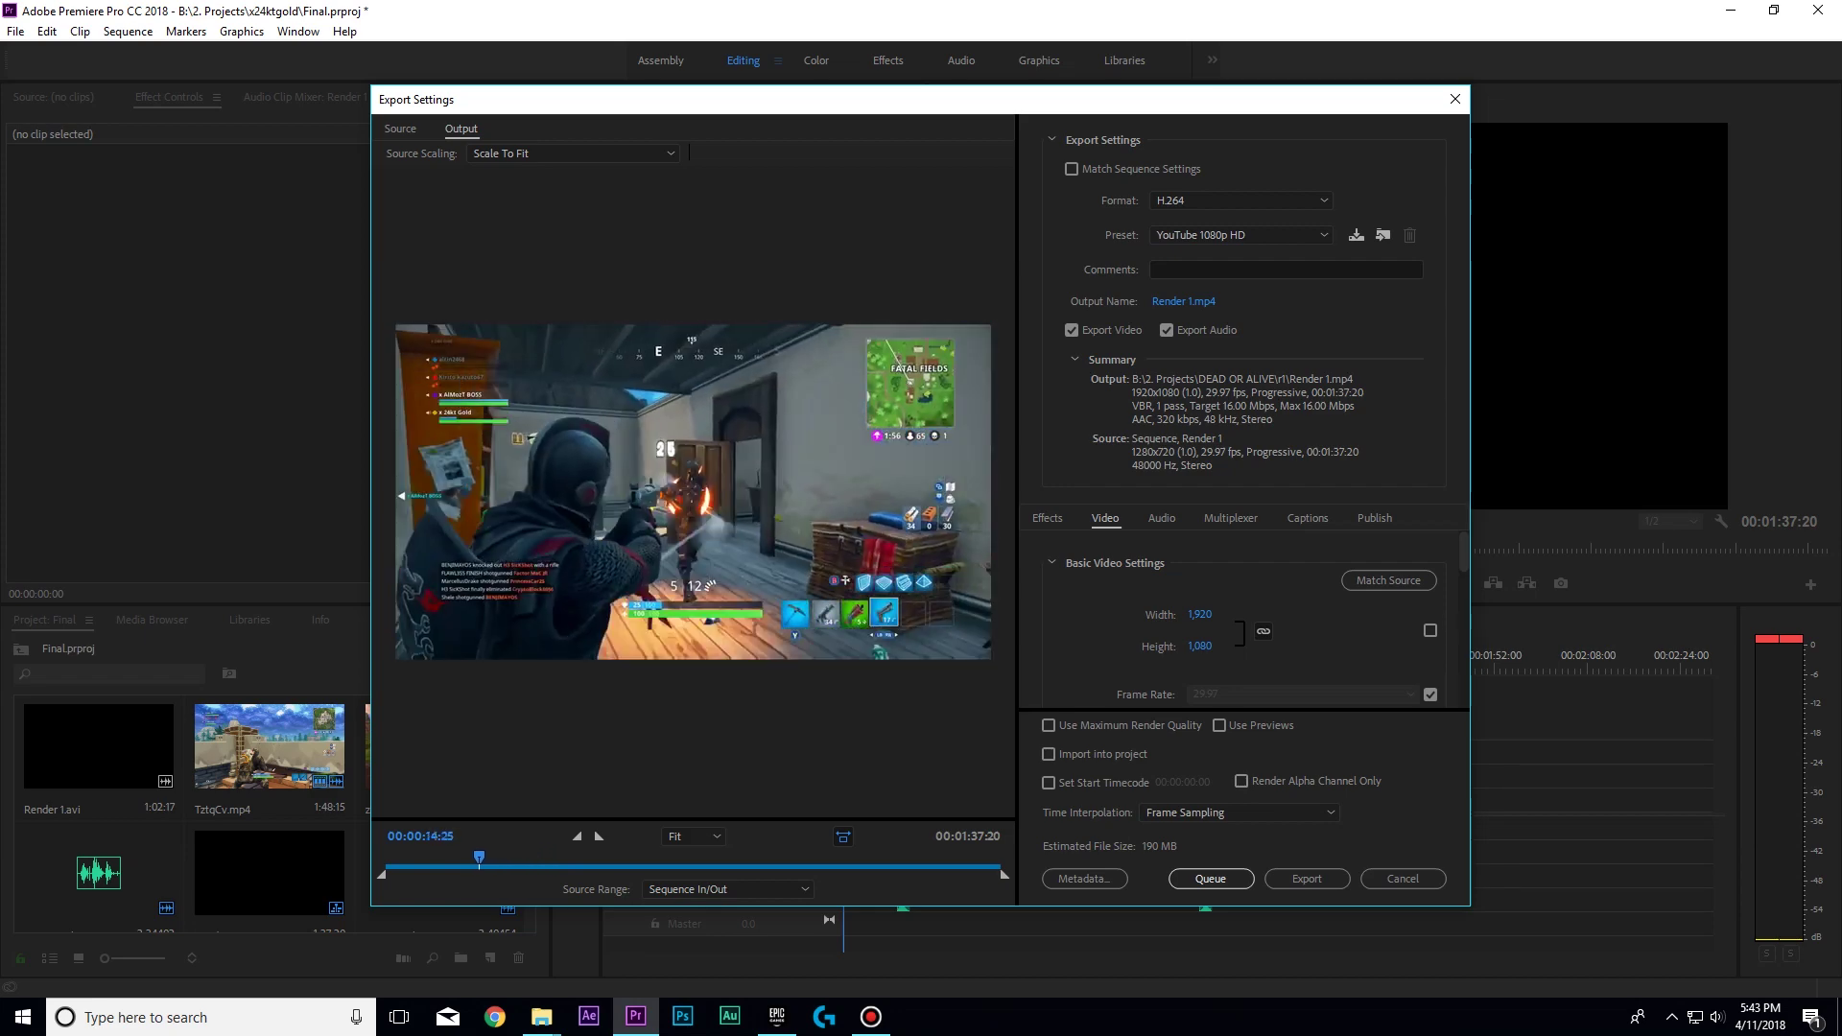
{"action": "scroll", "coordinate": [1237, 614], "scroll_direction": "down", "scroll_amount": 3}
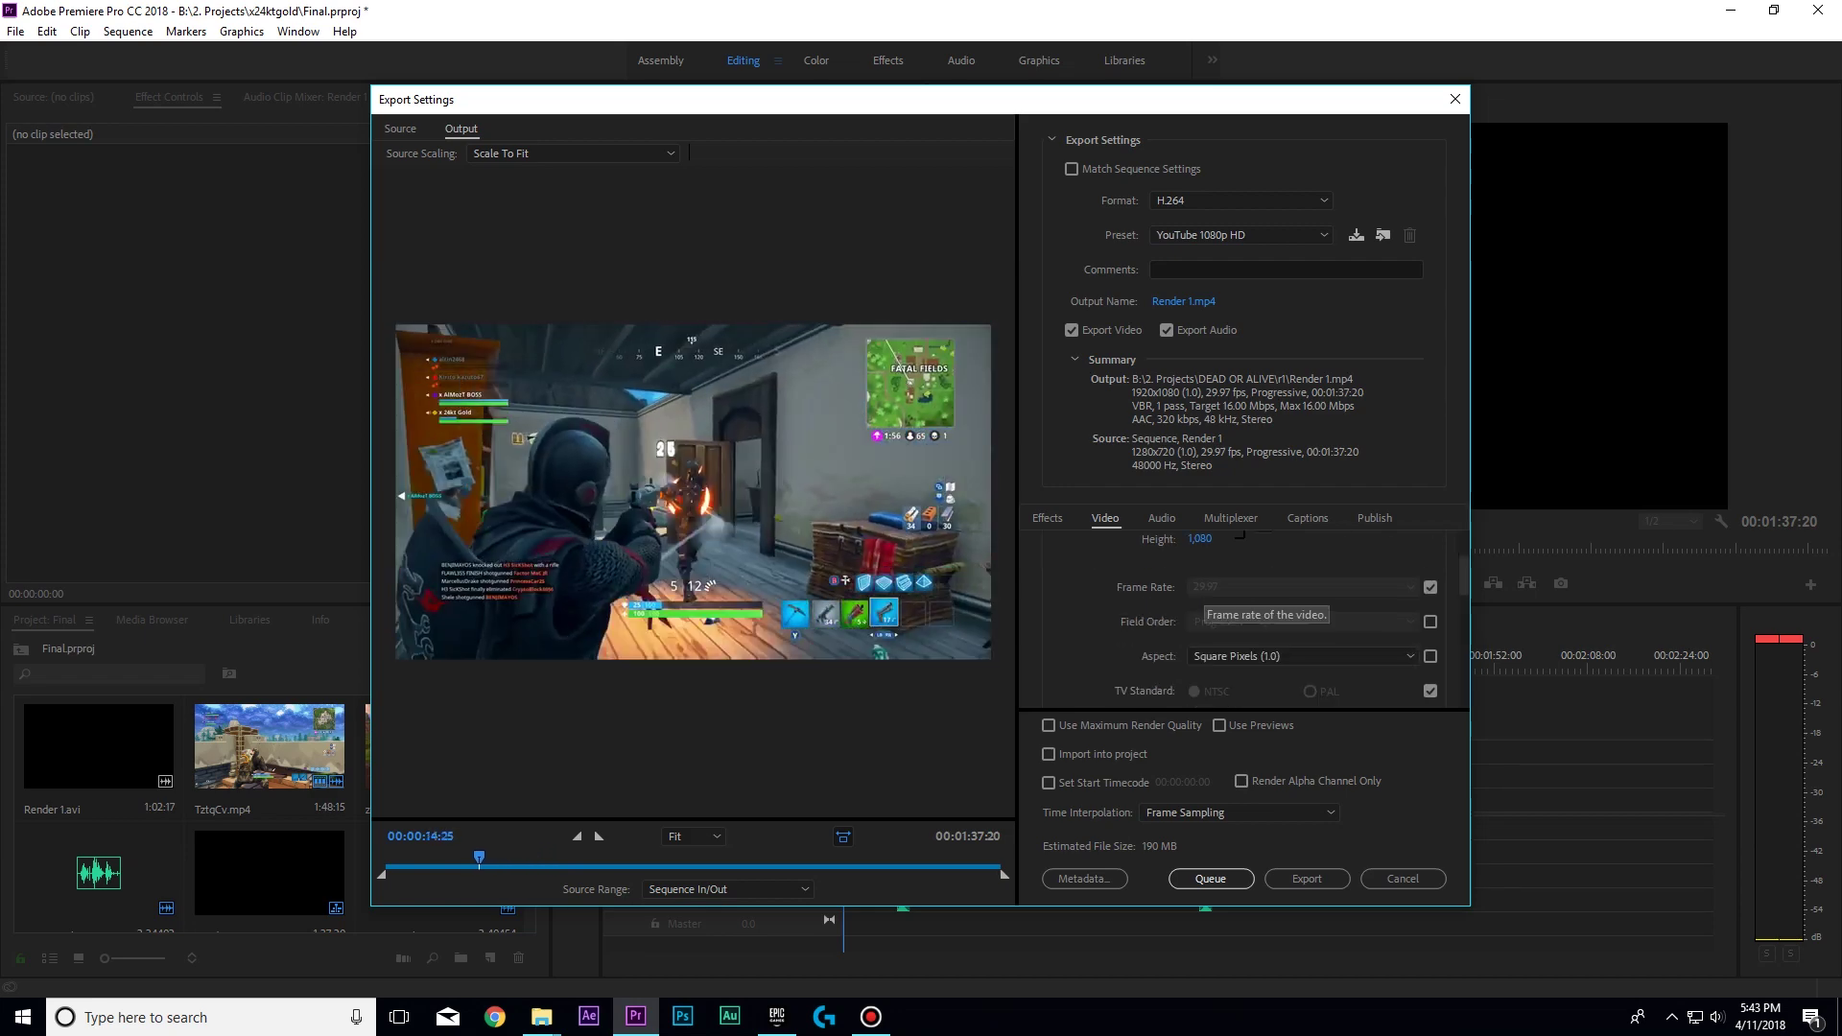
{"action": "left_click", "coordinate": [1430, 587]}
{"action": "left_click", "coordinate": [1295, 586]}
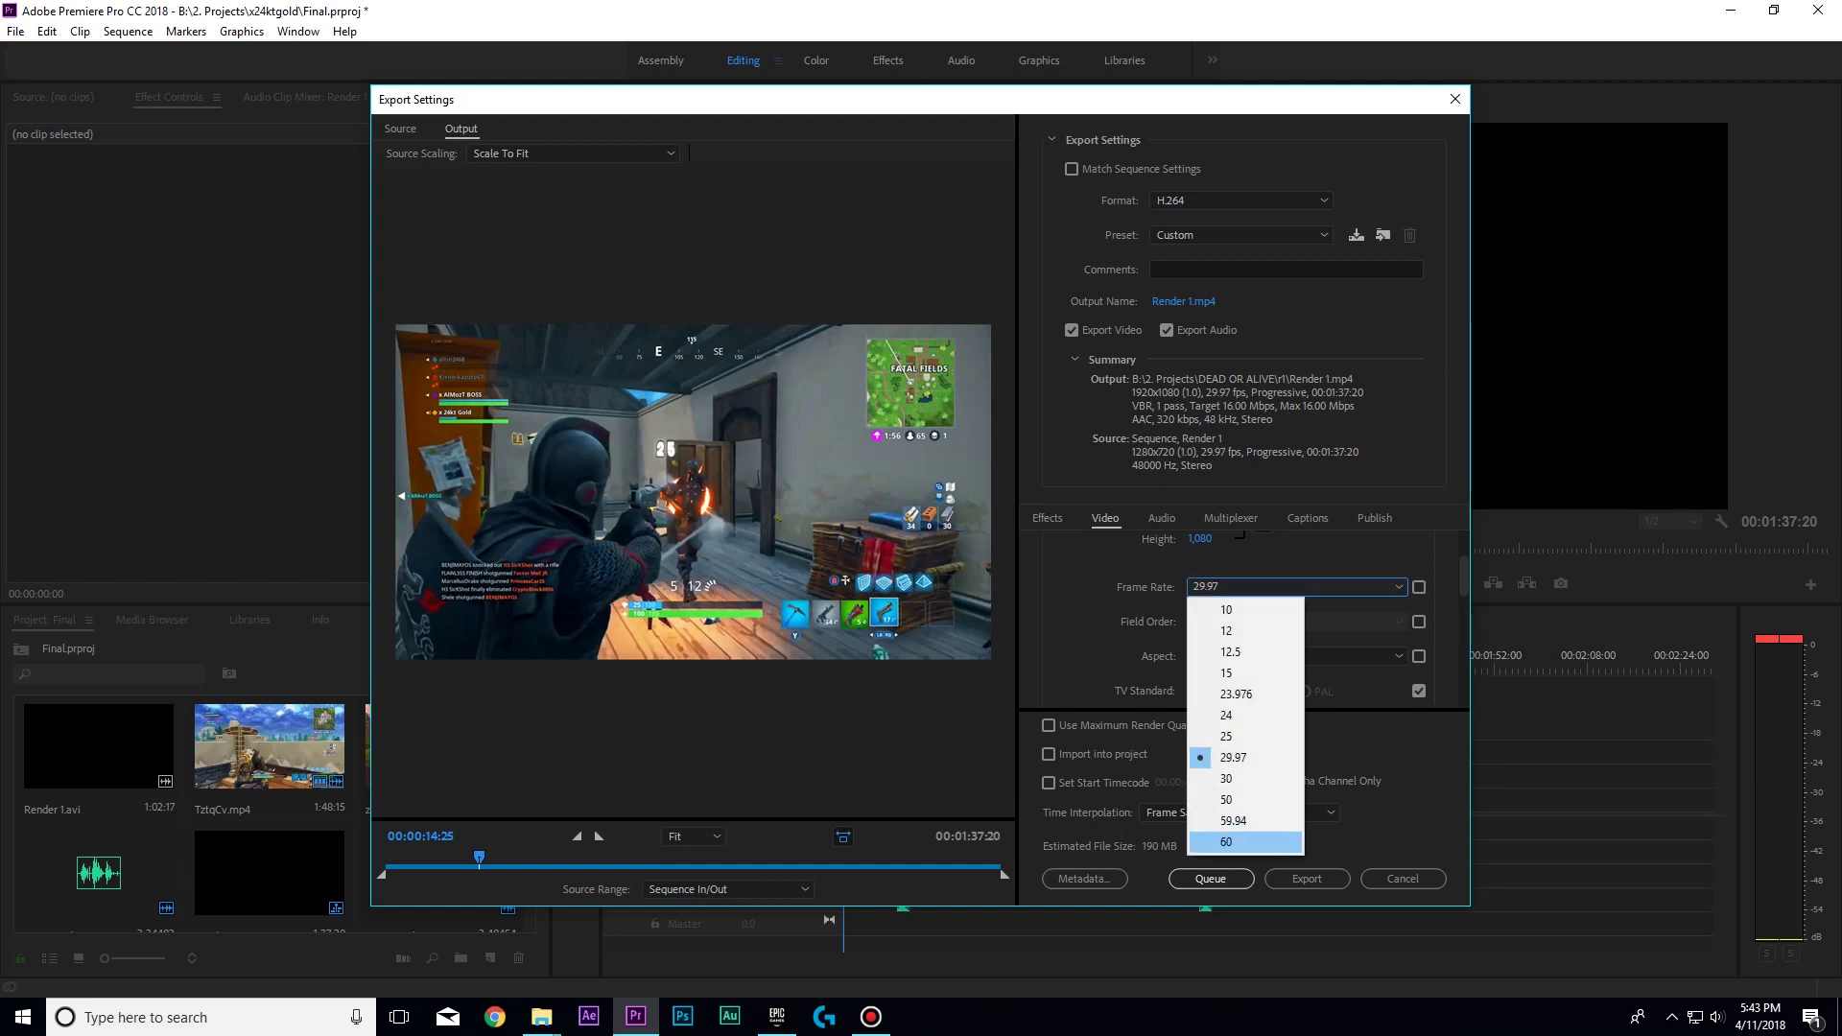
{"action": "left_click", "coordinate": [1232, 841]}
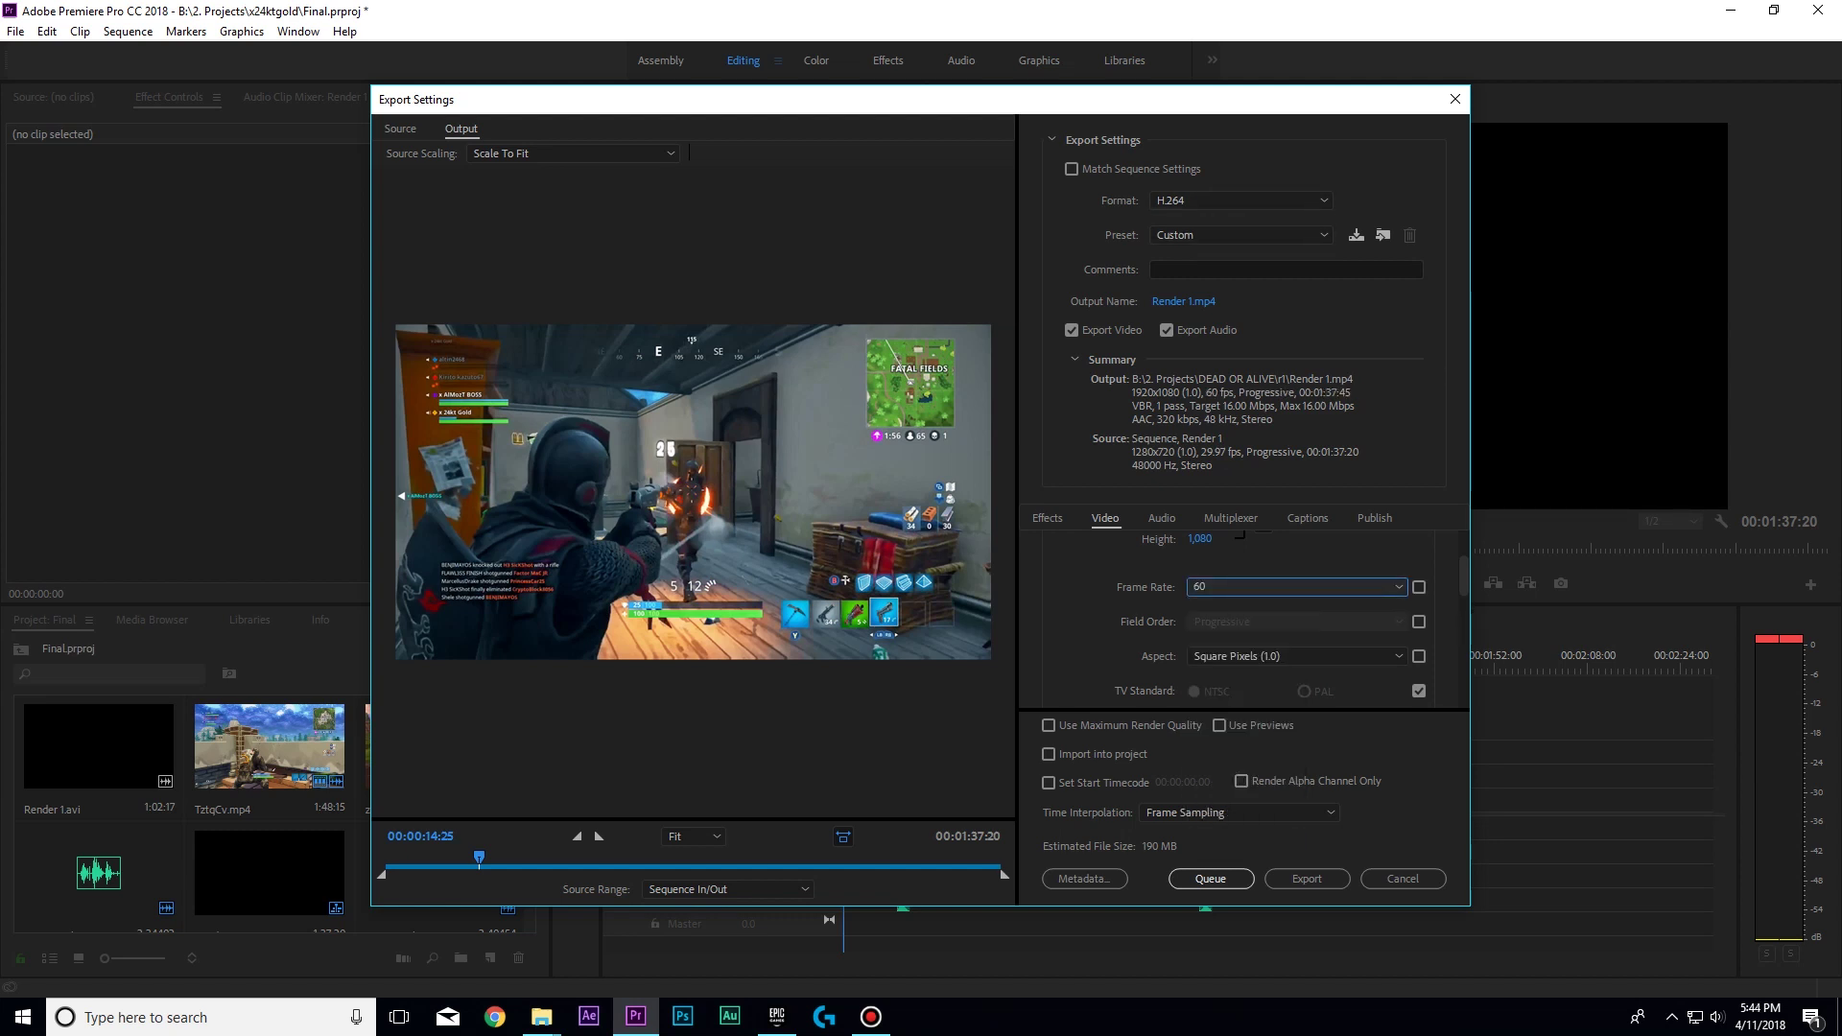
Confirm the output name Render 1.mp4, then cancel the export dialog.
{"action": "left_click", "coordinate": [1183, 301]}
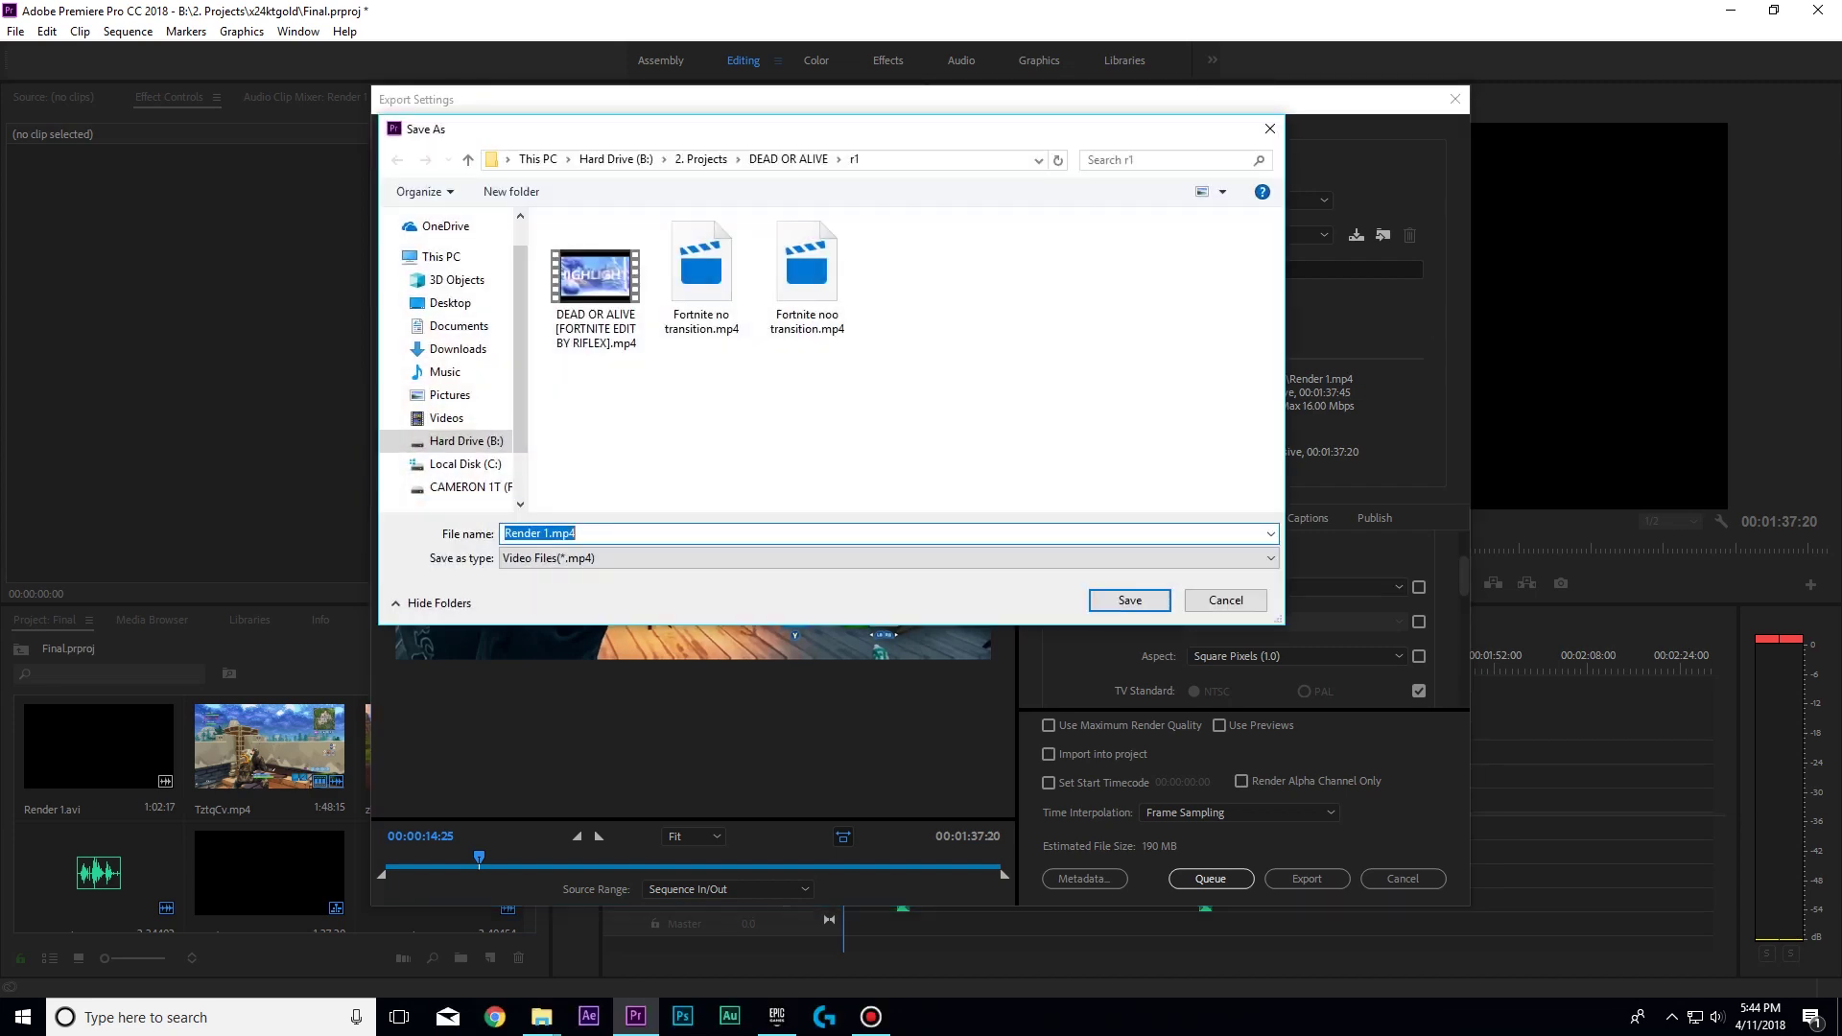
{"action": "left_click", "coordinate": [1130, 599]}
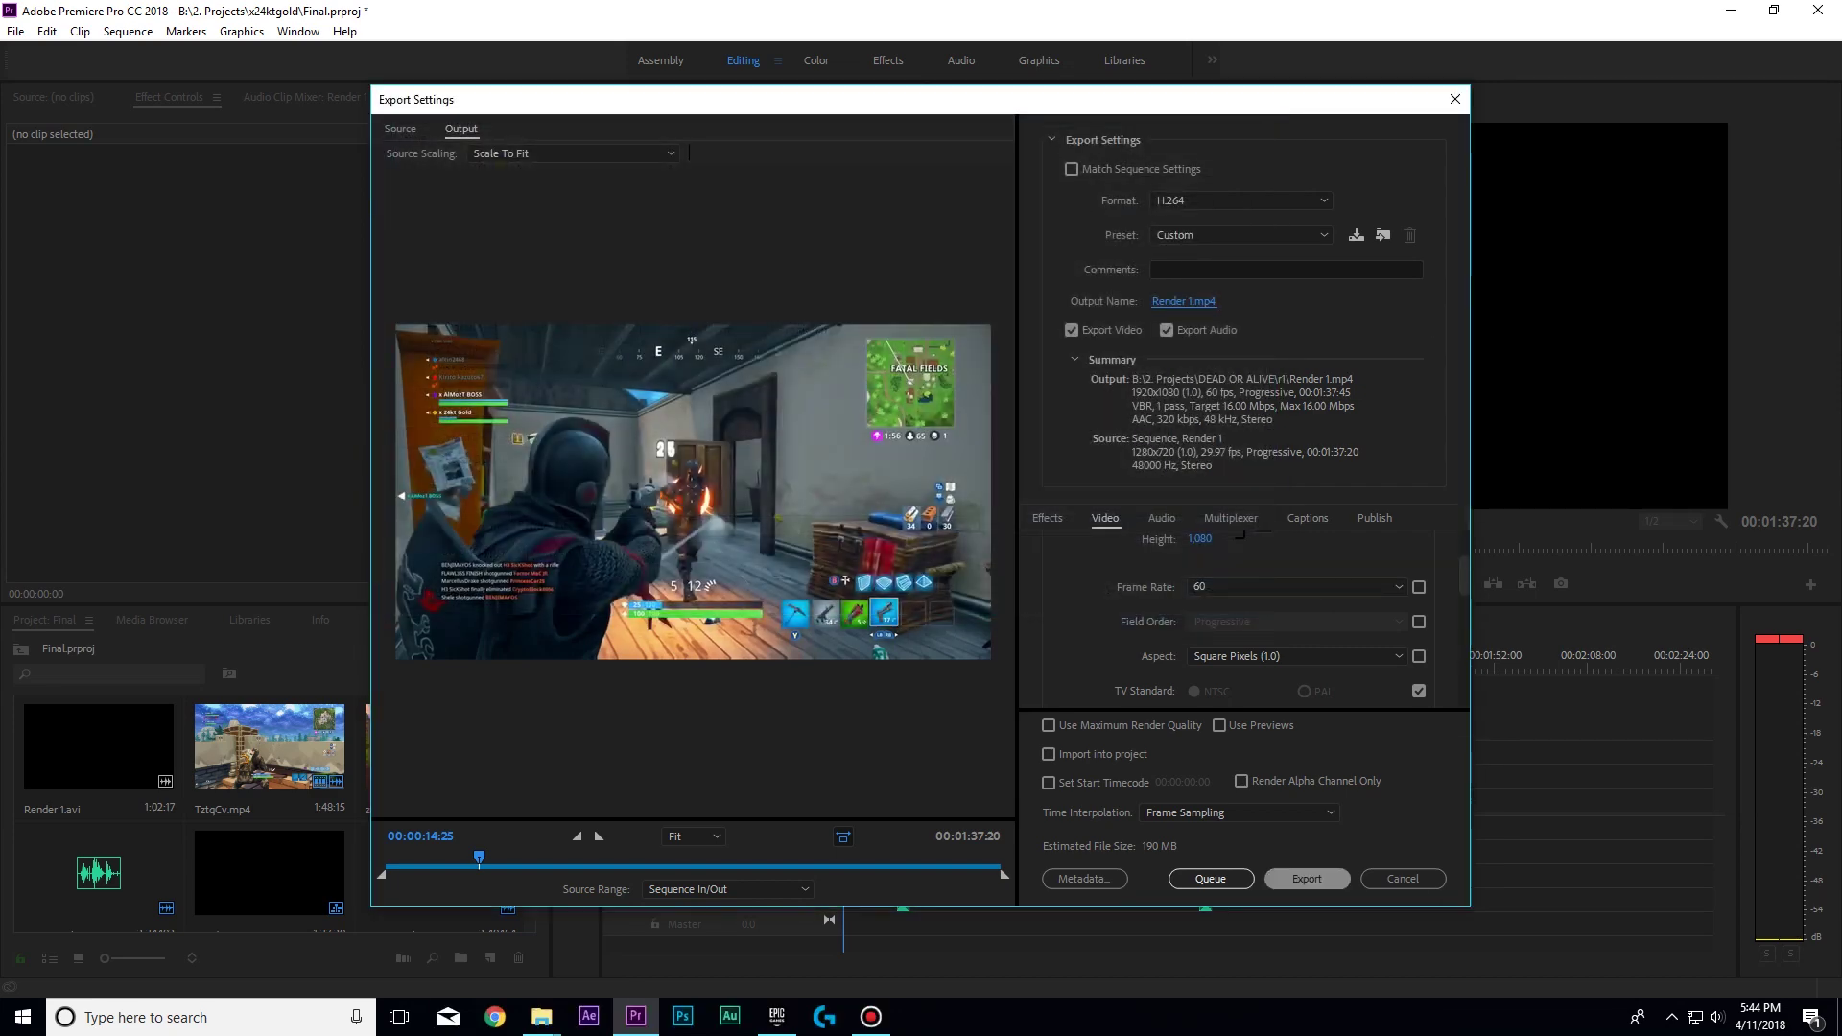
{"action": "left_click", "coordinate": [1402, 878]}
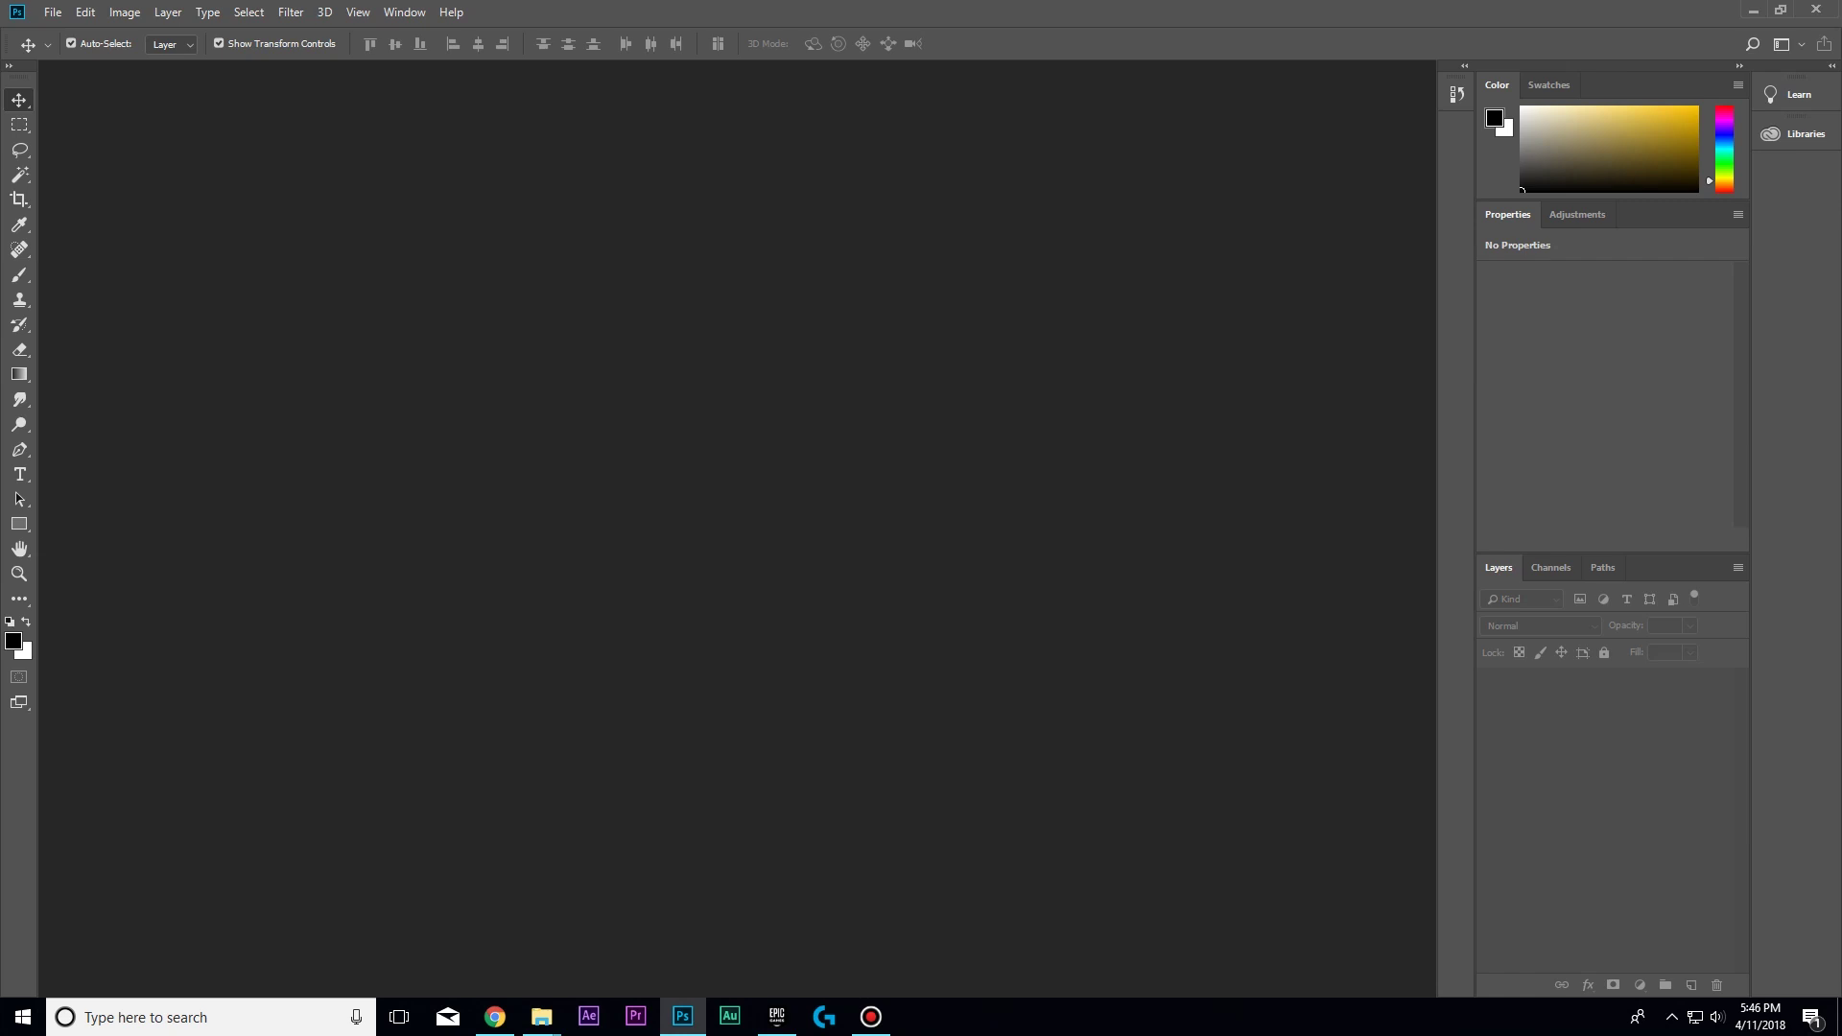
Create Untitled-1 at 1920x1080 px, 300 ppi, with Transparent background contents.
{"action": "left_click", "coordinate": [53, 13]}
{"action": "left_click", "coordinate": [72, 33]}
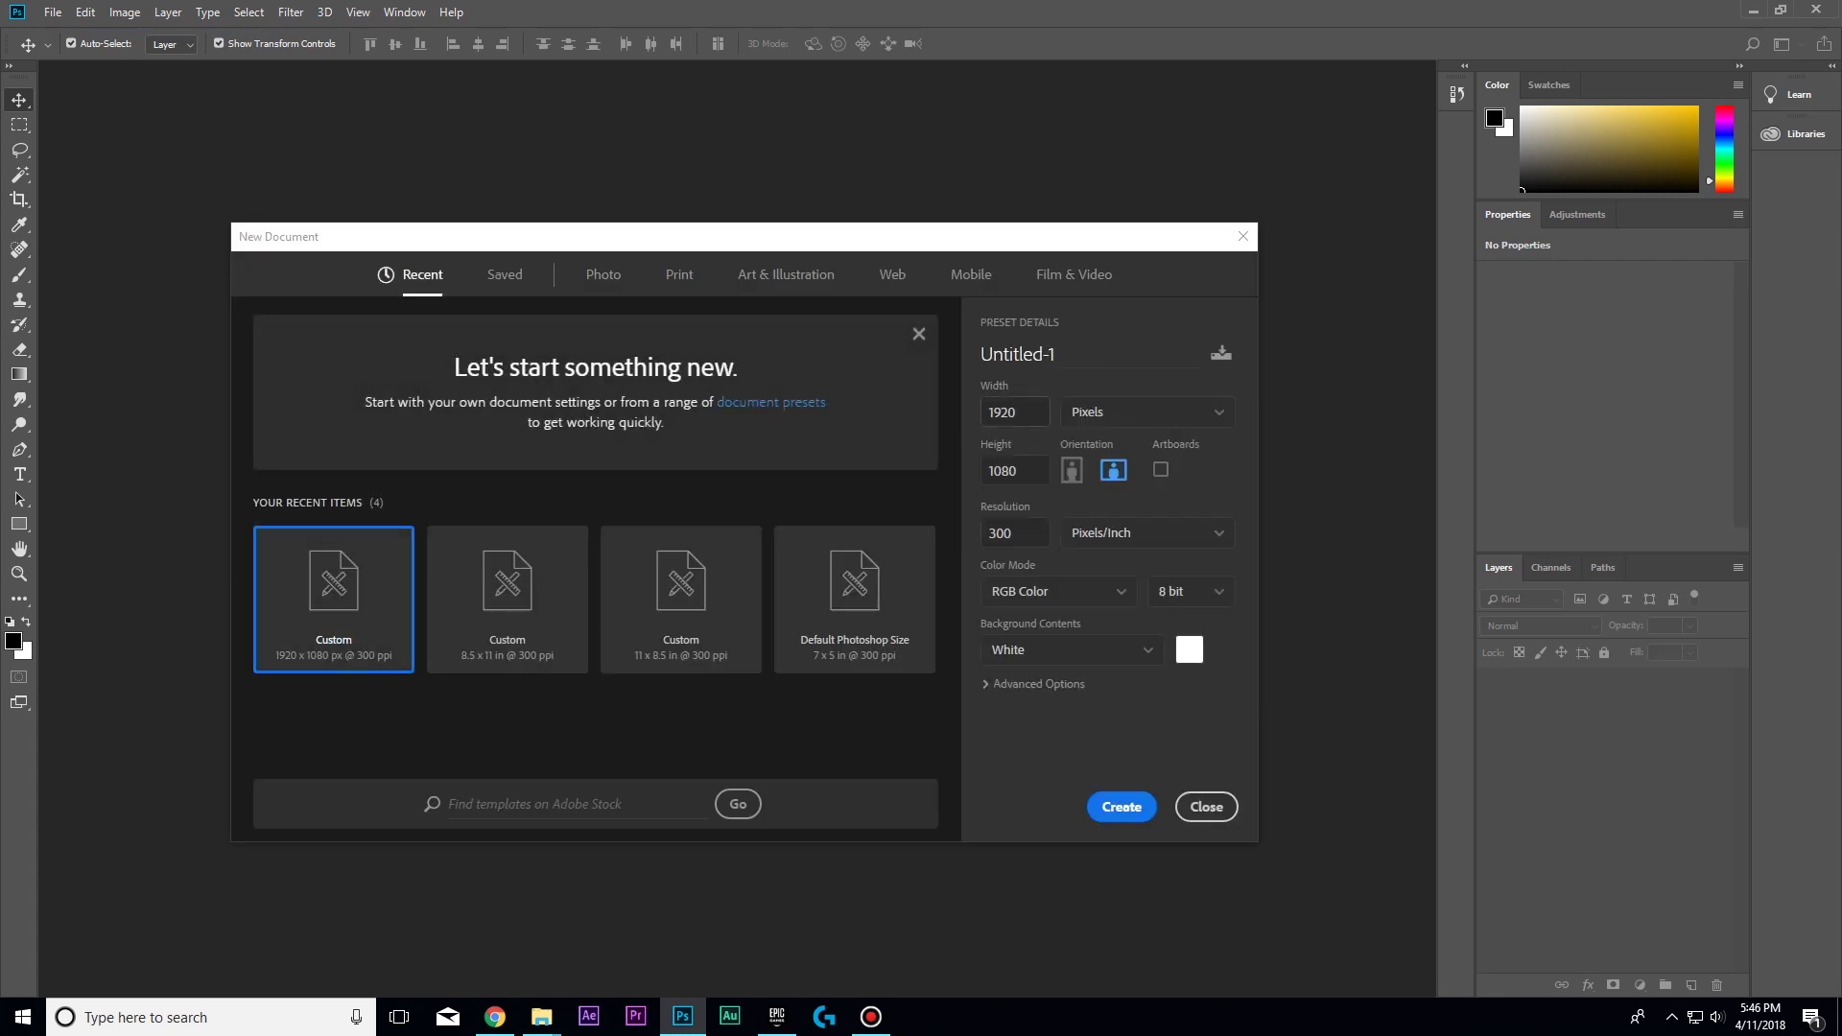
{"action": "left_click", "coordinate": [1015, 471]}
{"action": "left_click", "coordinate": [1010, 532]}
{"action": "left_click", "coordinate": [1071, 649]}
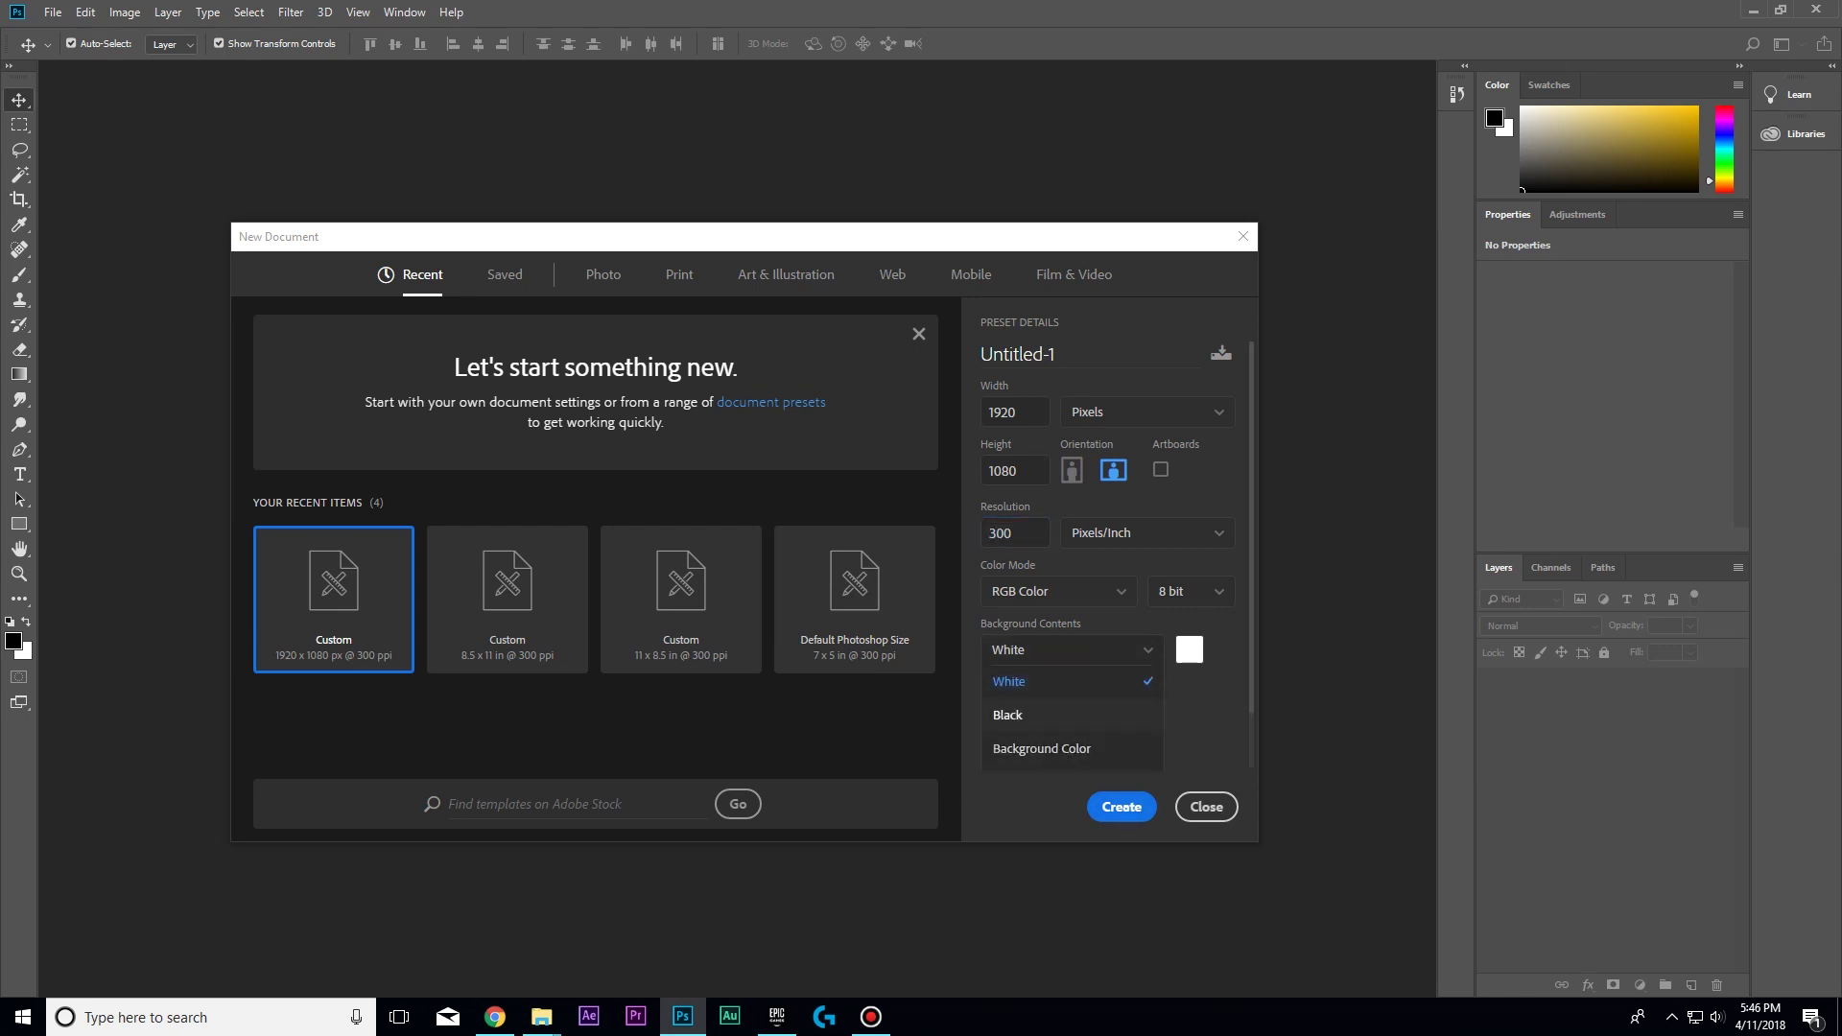
{"action": "scroll", "coordinate": [1055, 734], "scroll_direction": "down", "scroll_amount": 1}
{"action": "left_click", "coordinate": [1025, 720]}
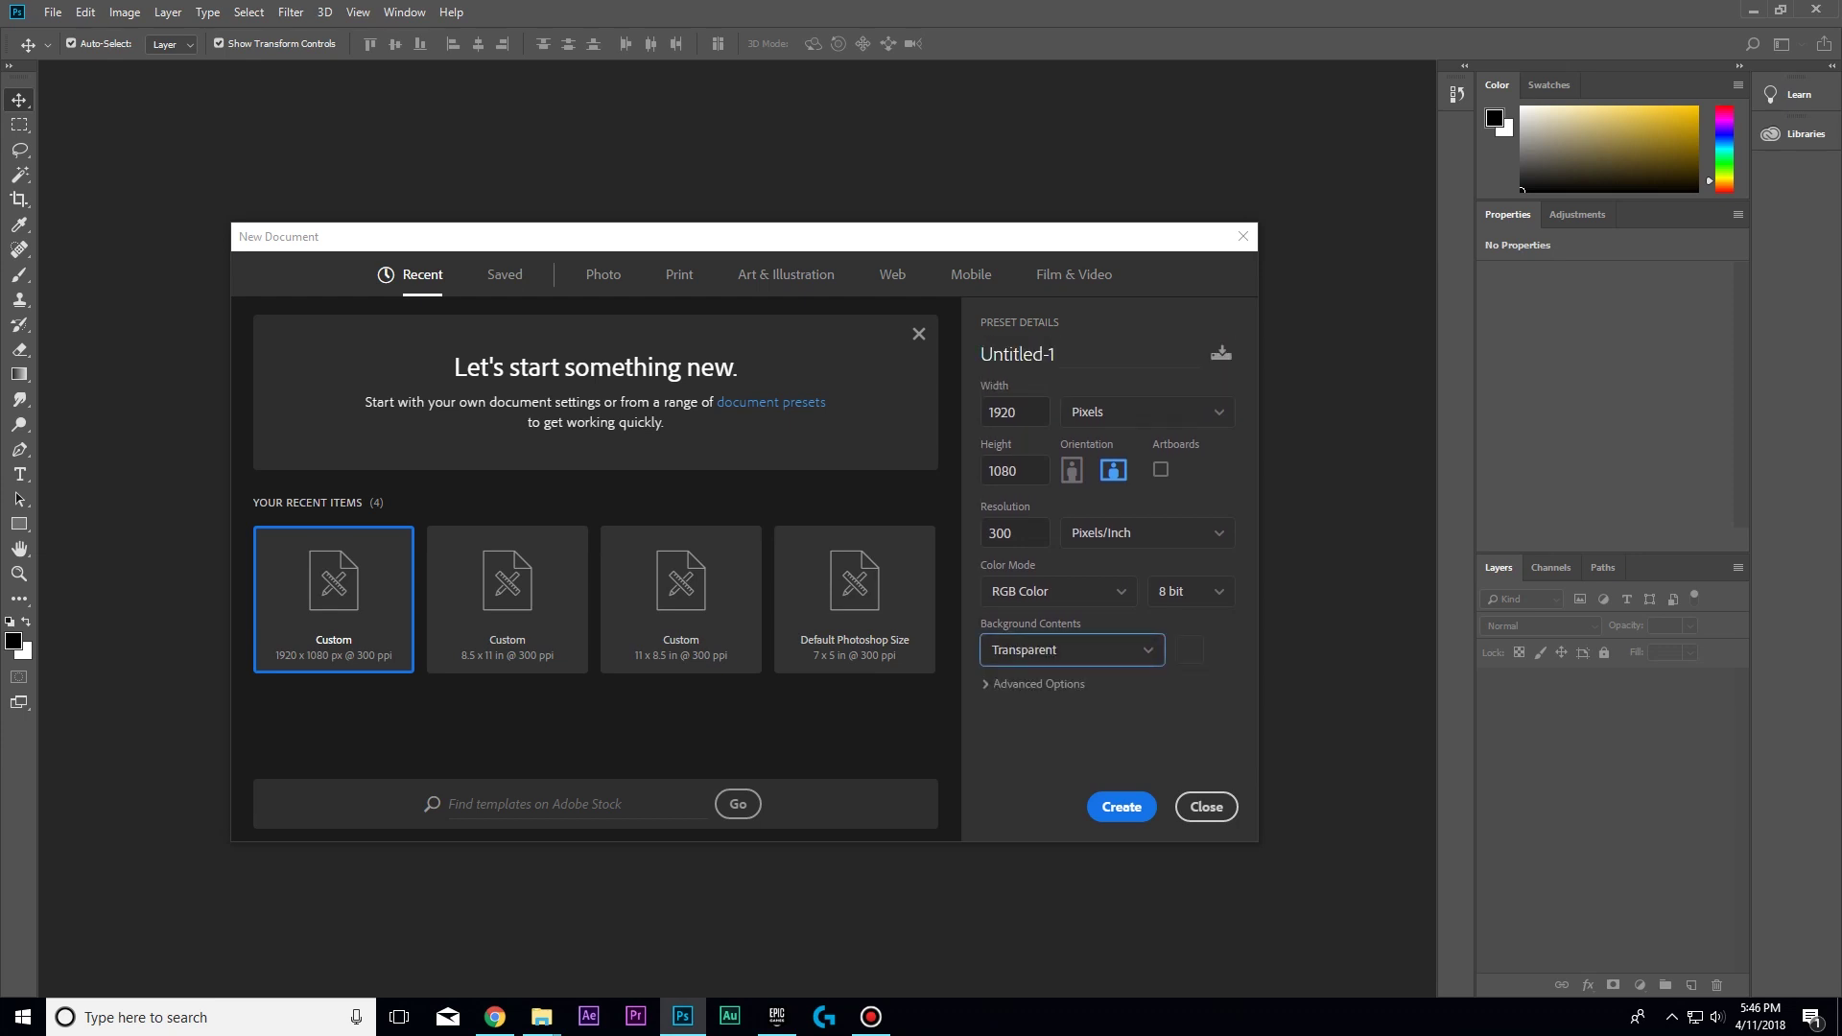
{"action": "left_click", "coordinate": [1121, 805]}
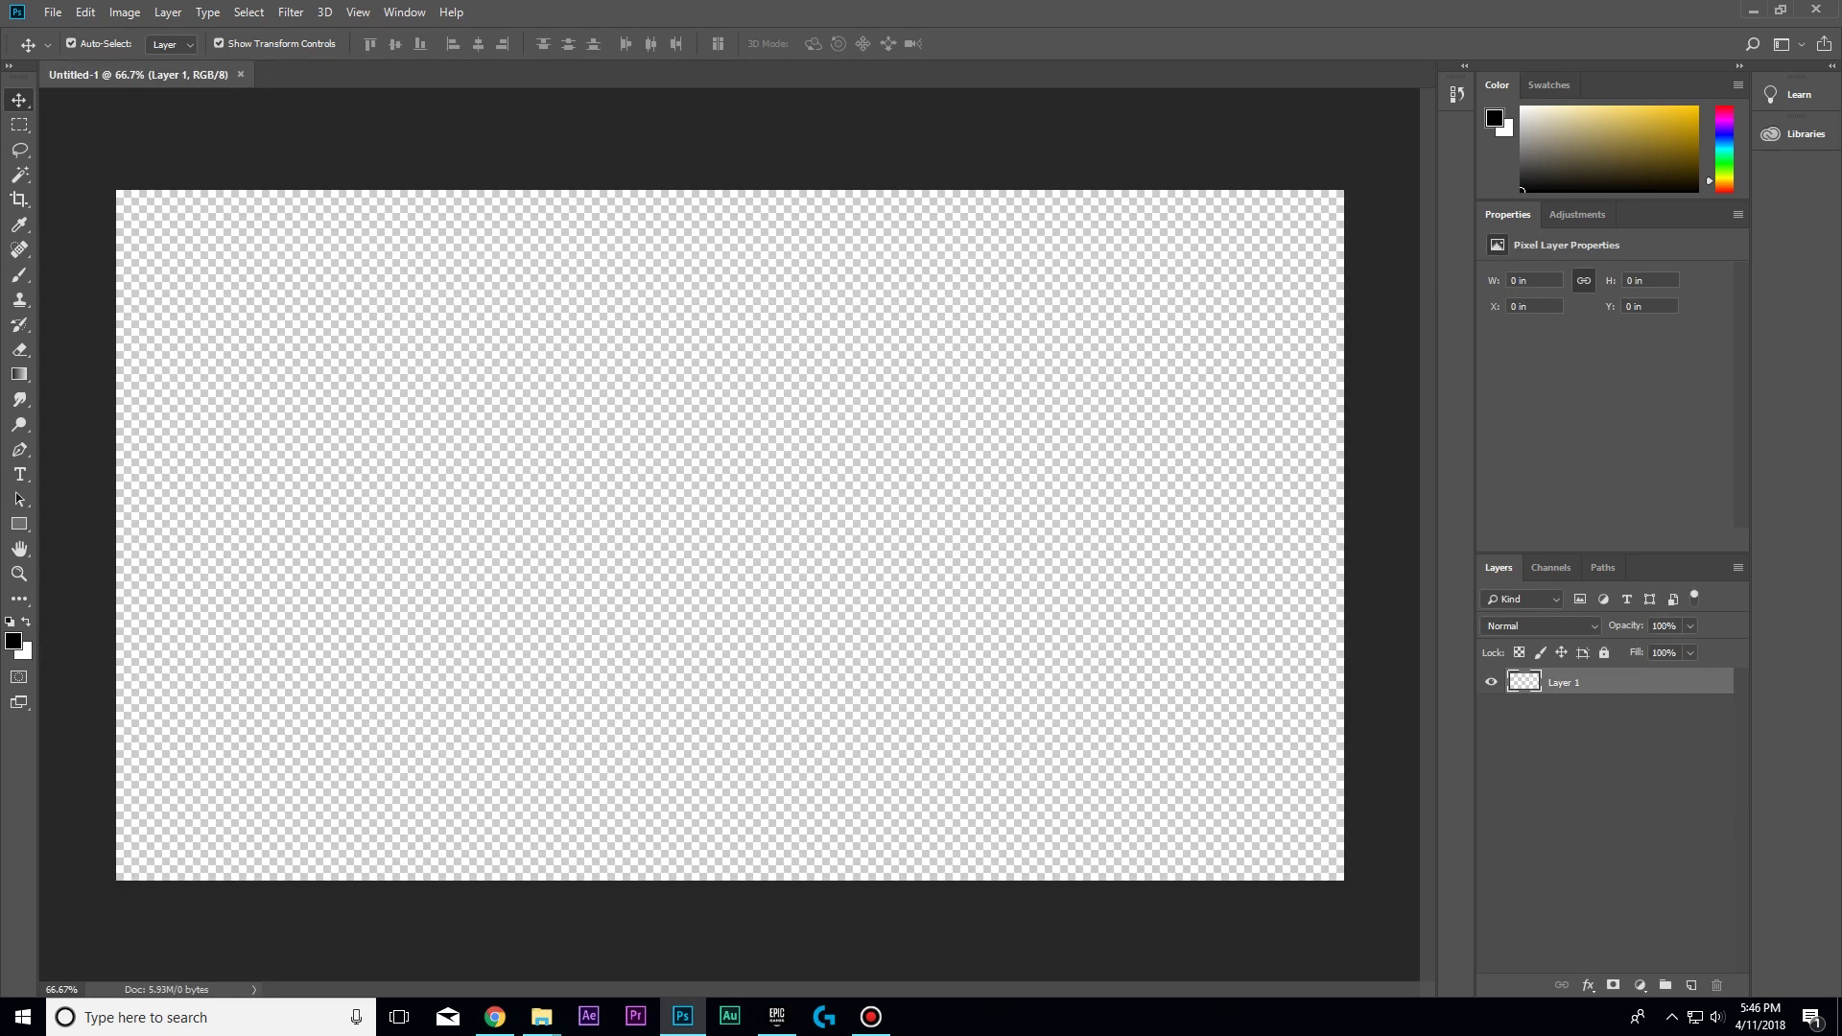
Place 1417562.jpg from the desktop onto the canvas and commit it.
{"action": "left_click", "coordinate": [682, 1016]}
{"action": "left_click_drag", "start_coordinate": [546, 566], "coordinate": [728, 537]}
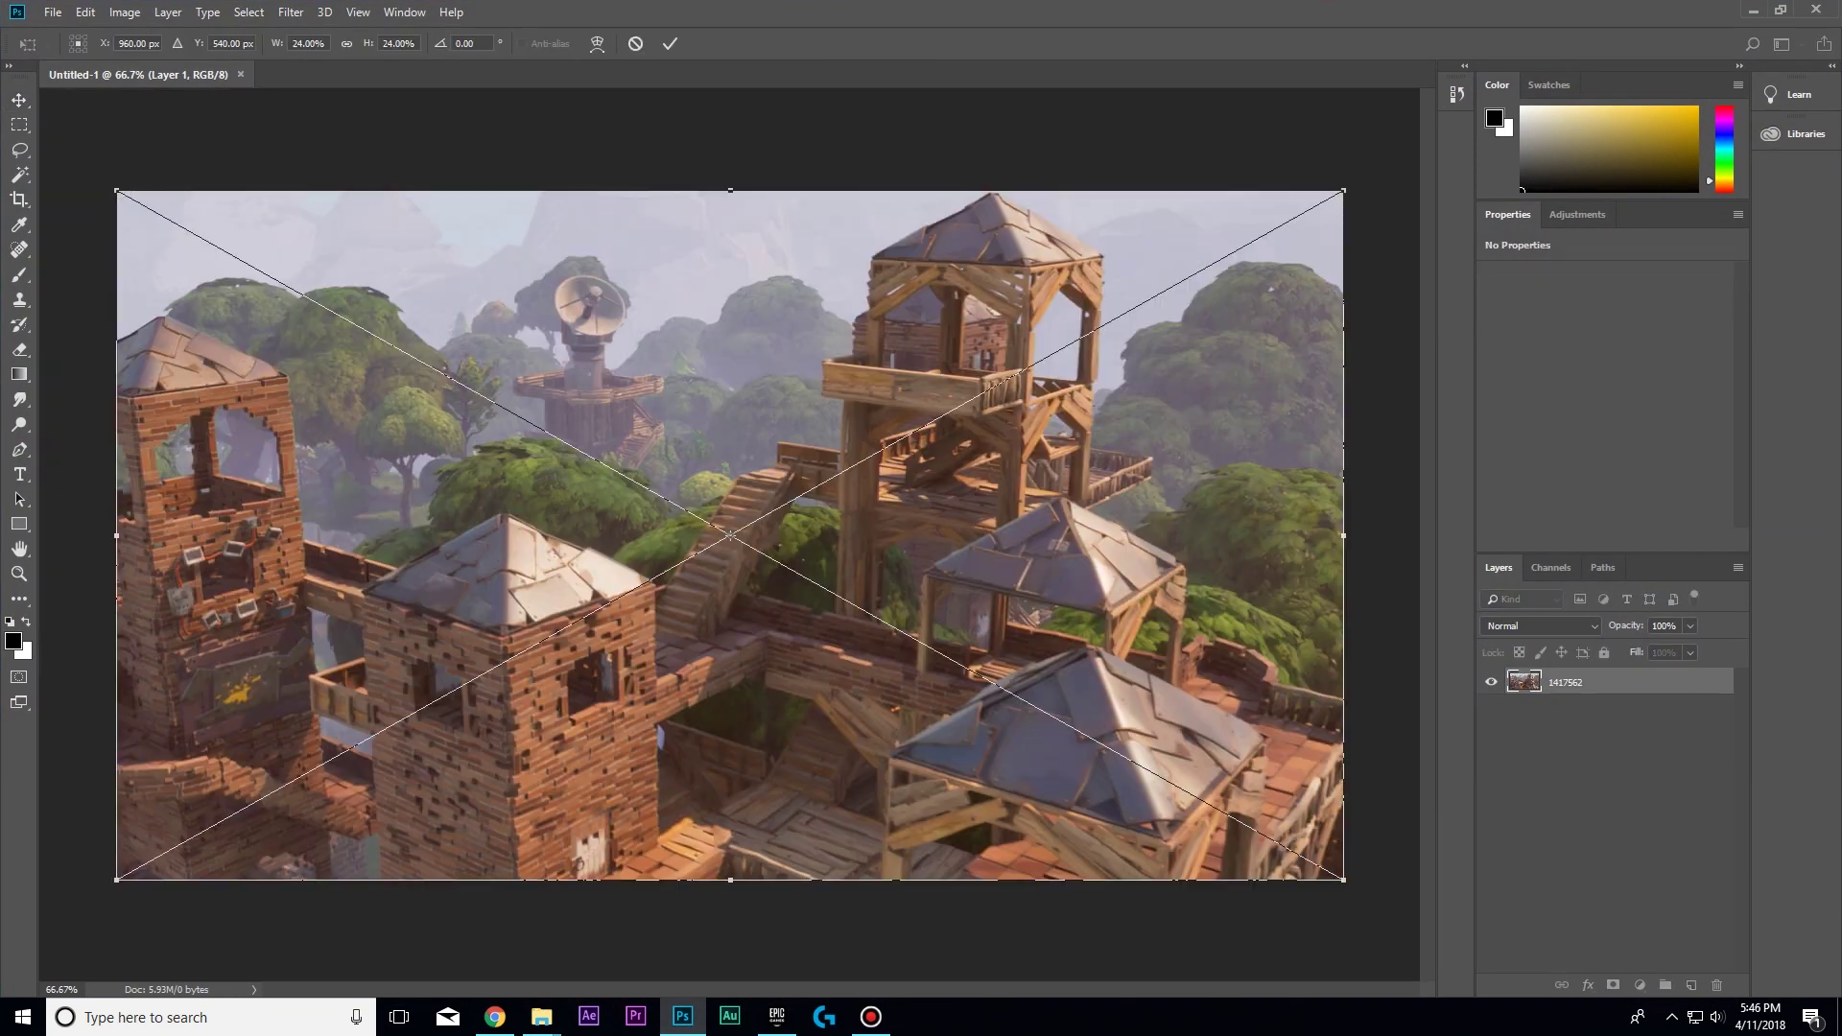
{"action": "key", "text": "Return"}
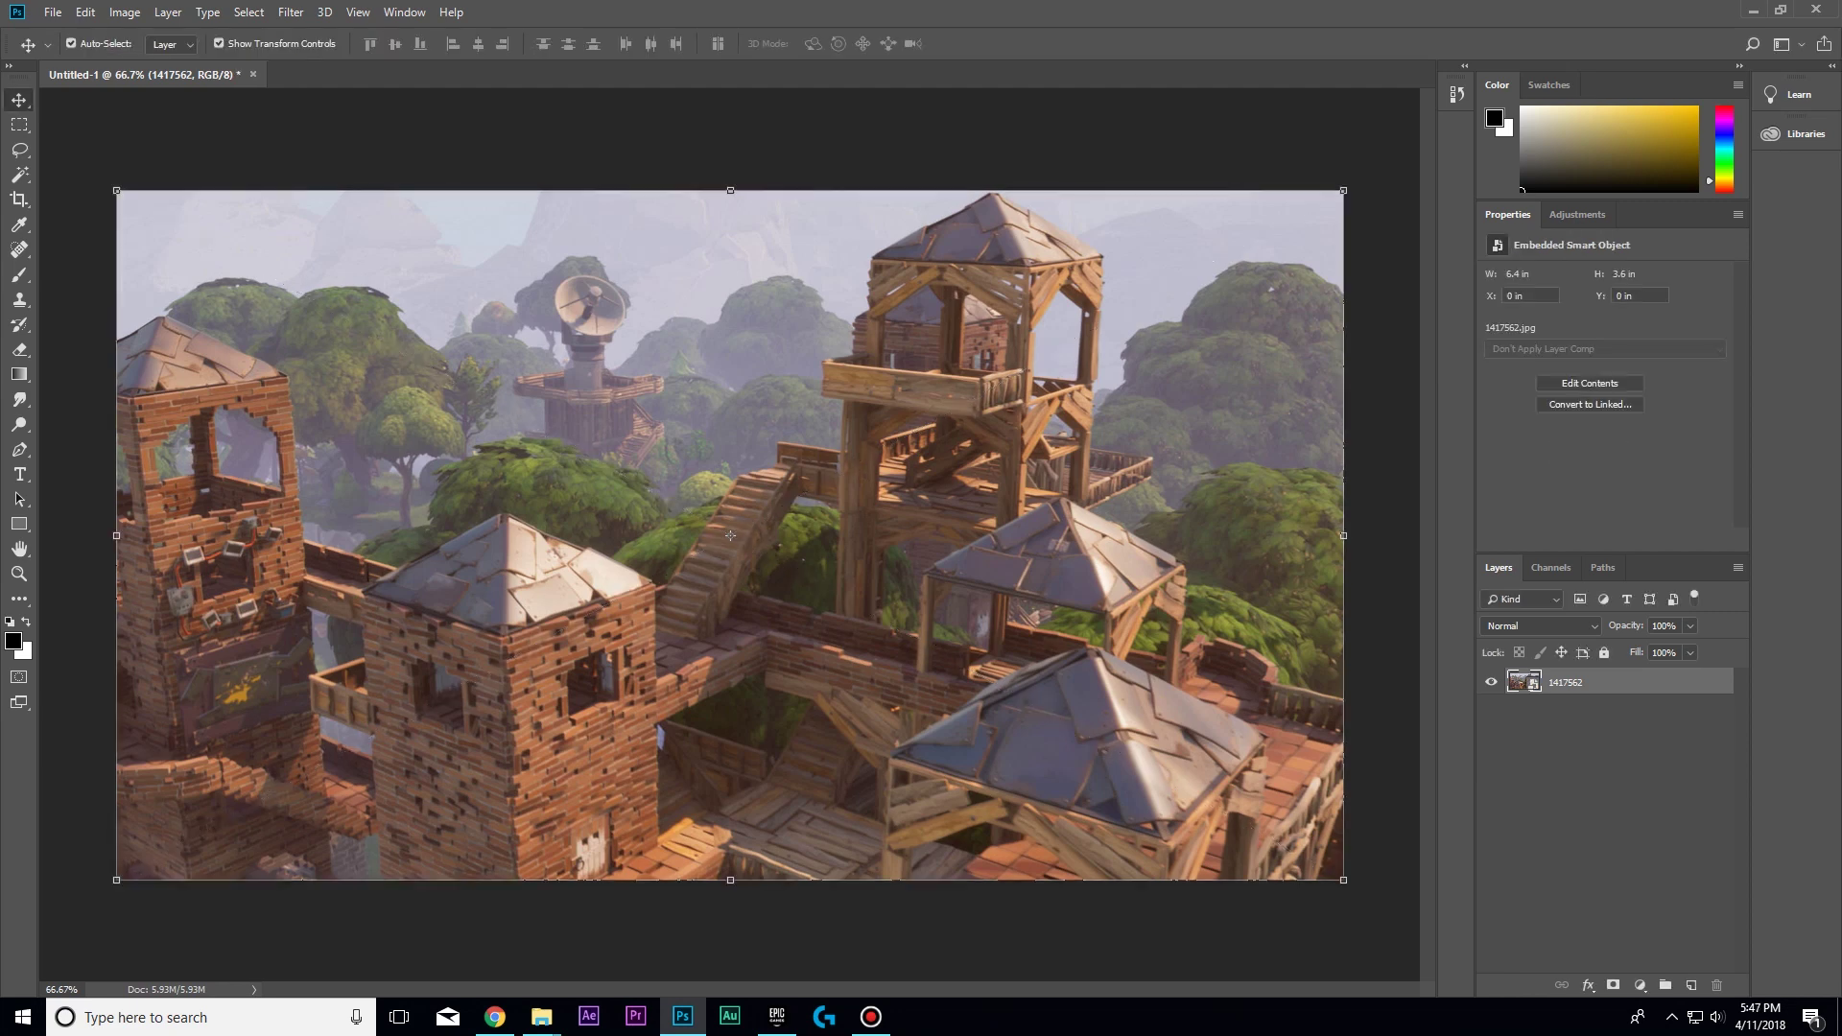
Apply a Gaussian Blur of about 6.0 pixels to the image and fit it in view.
{"action": "left_click", "coordinate": [291, 12]}
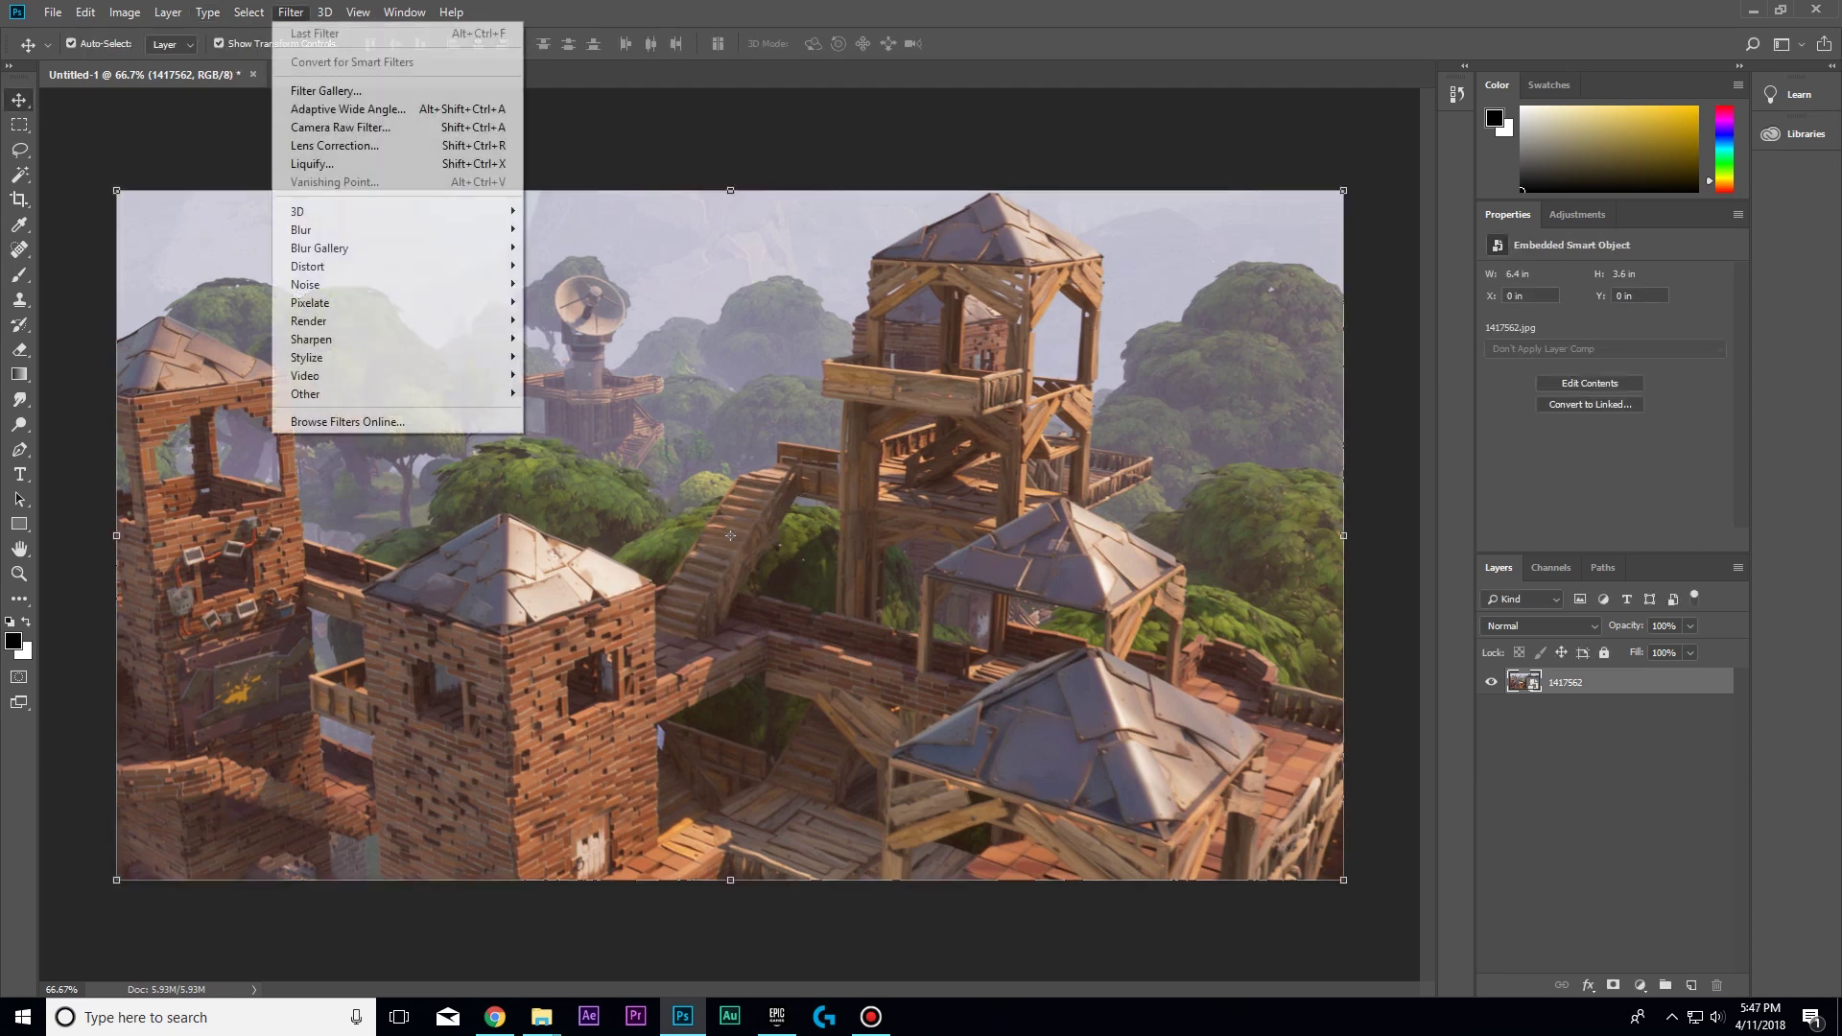
{"action": "mouse_move", "coordinate": [383, 230]}
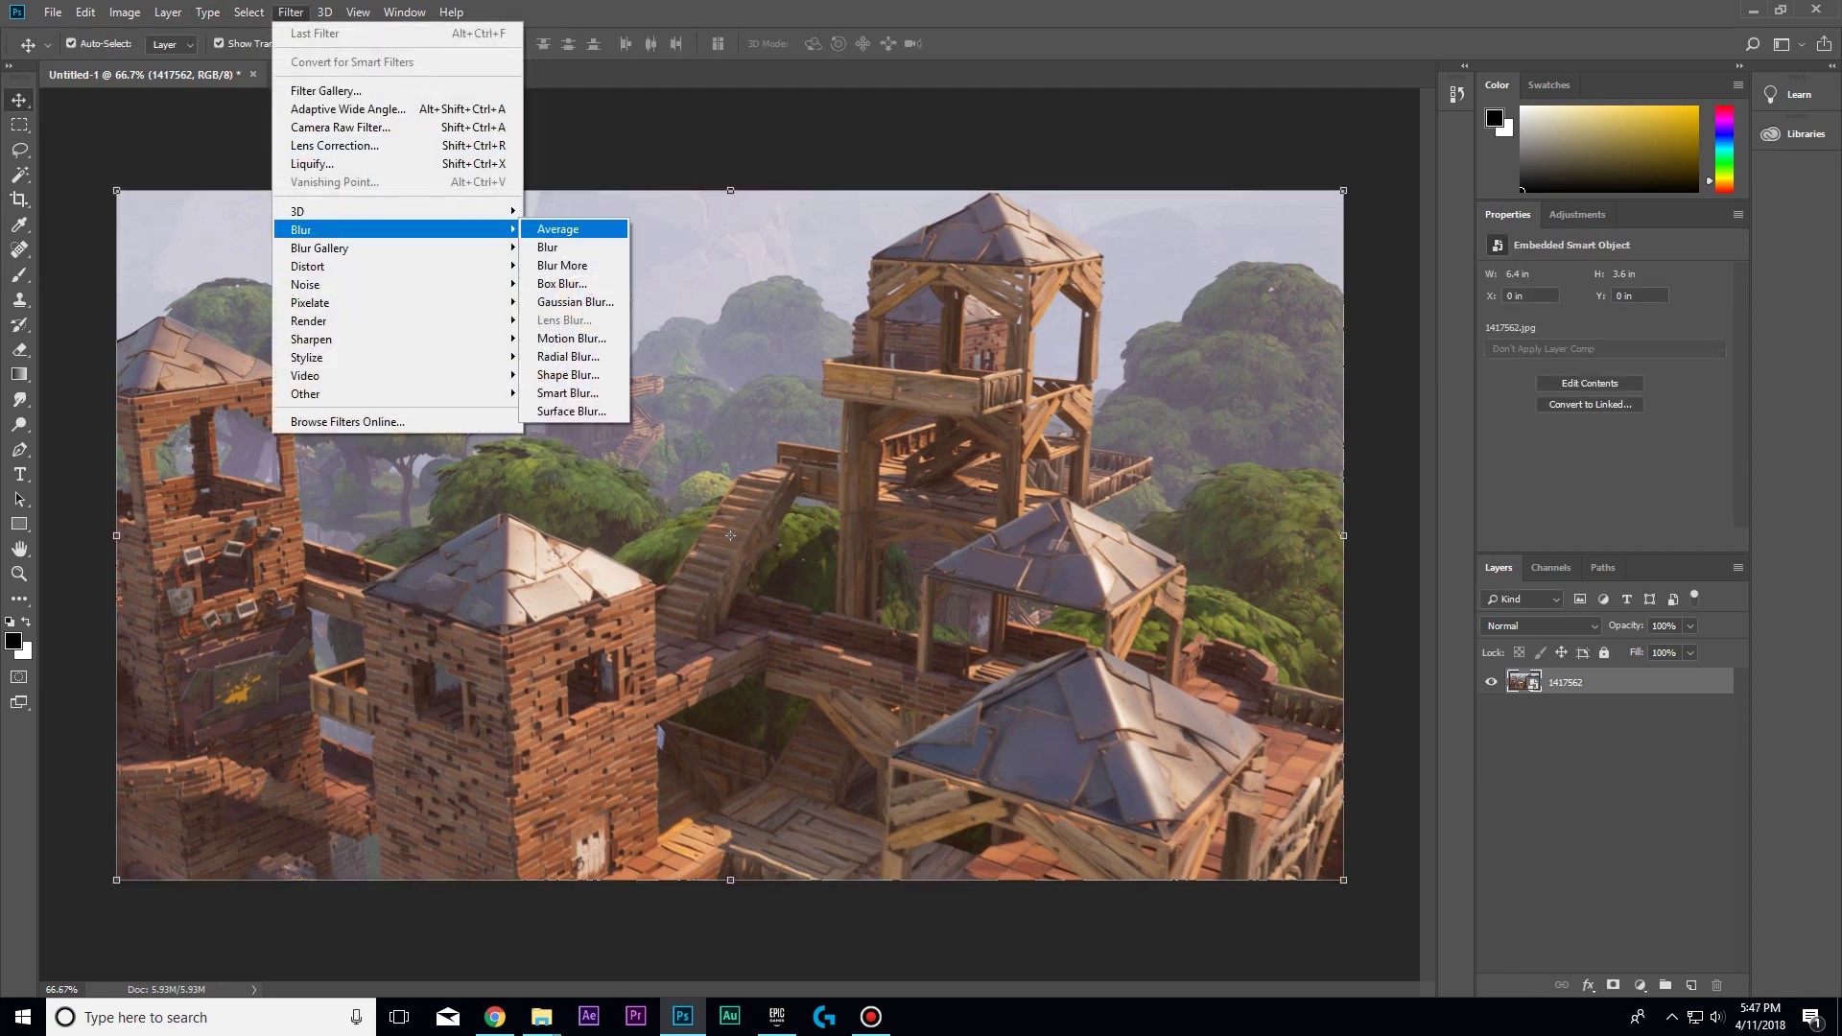
{"action": "left_click", "coordinate": [575, 301]}
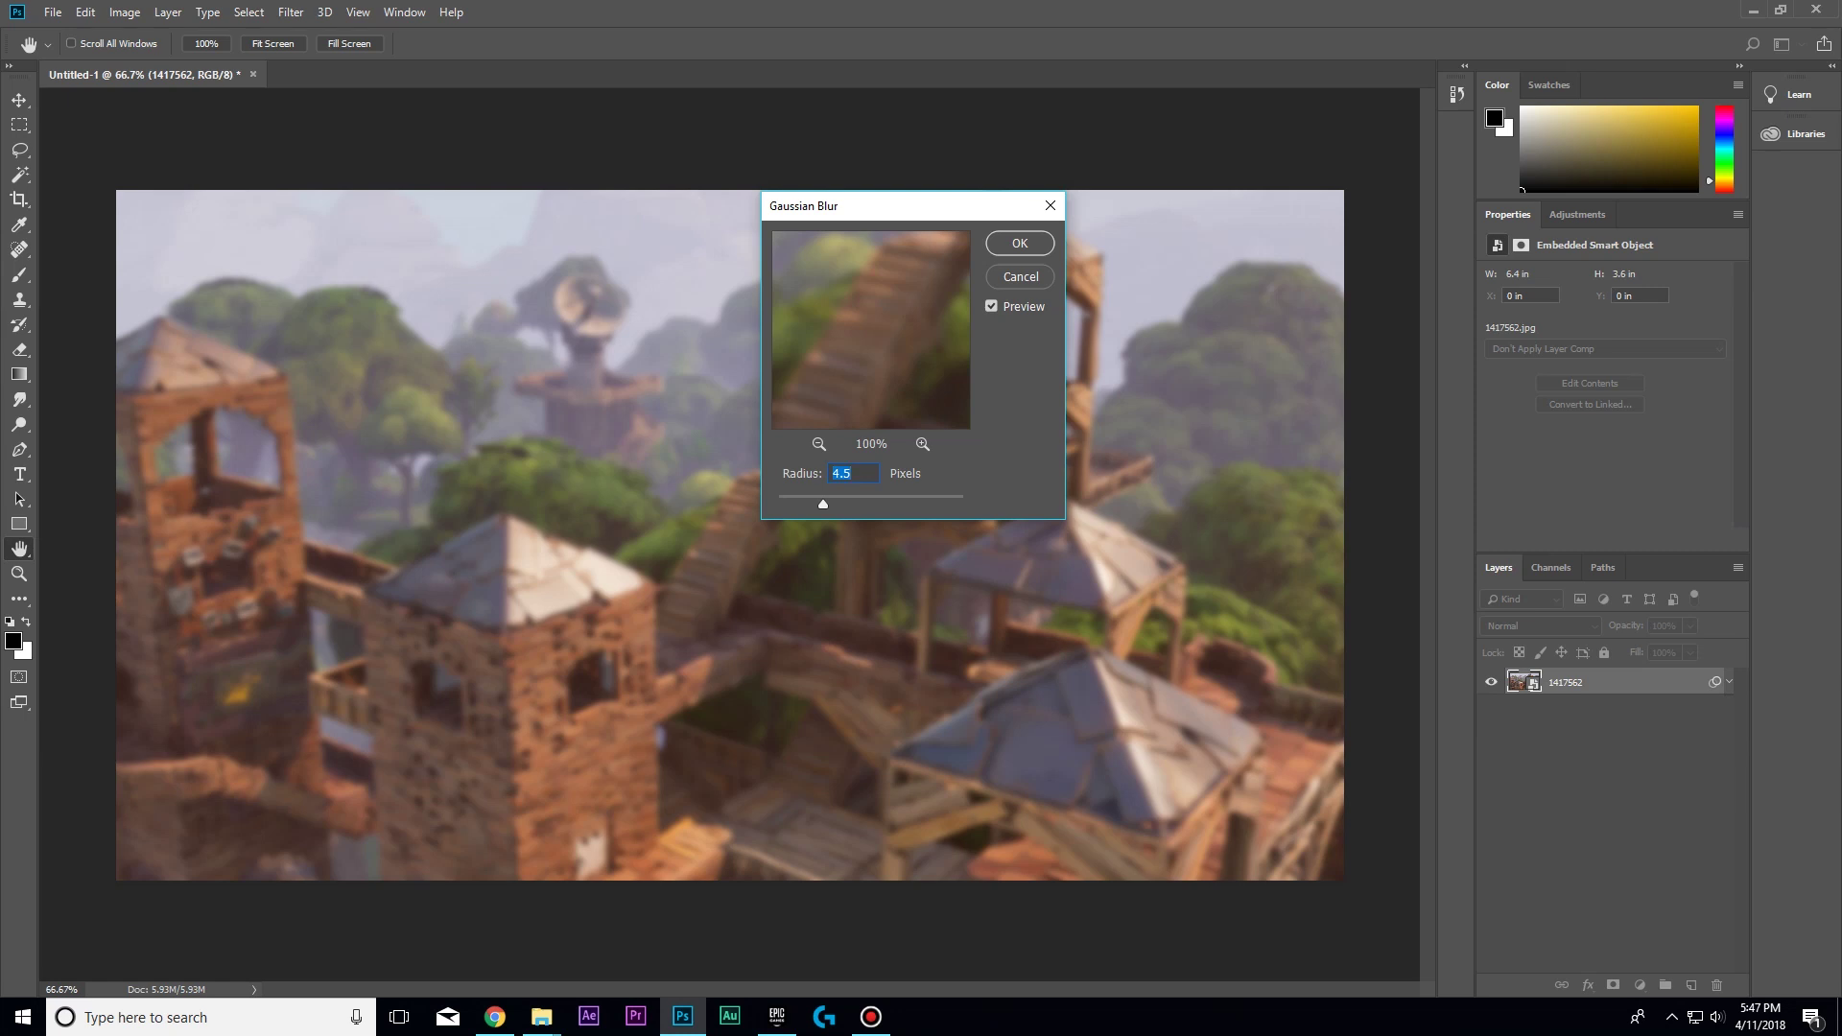
{"action": "scroll", "coordinate": [729, 535], "scroll_direction": "down", "scroll_amount": 5}
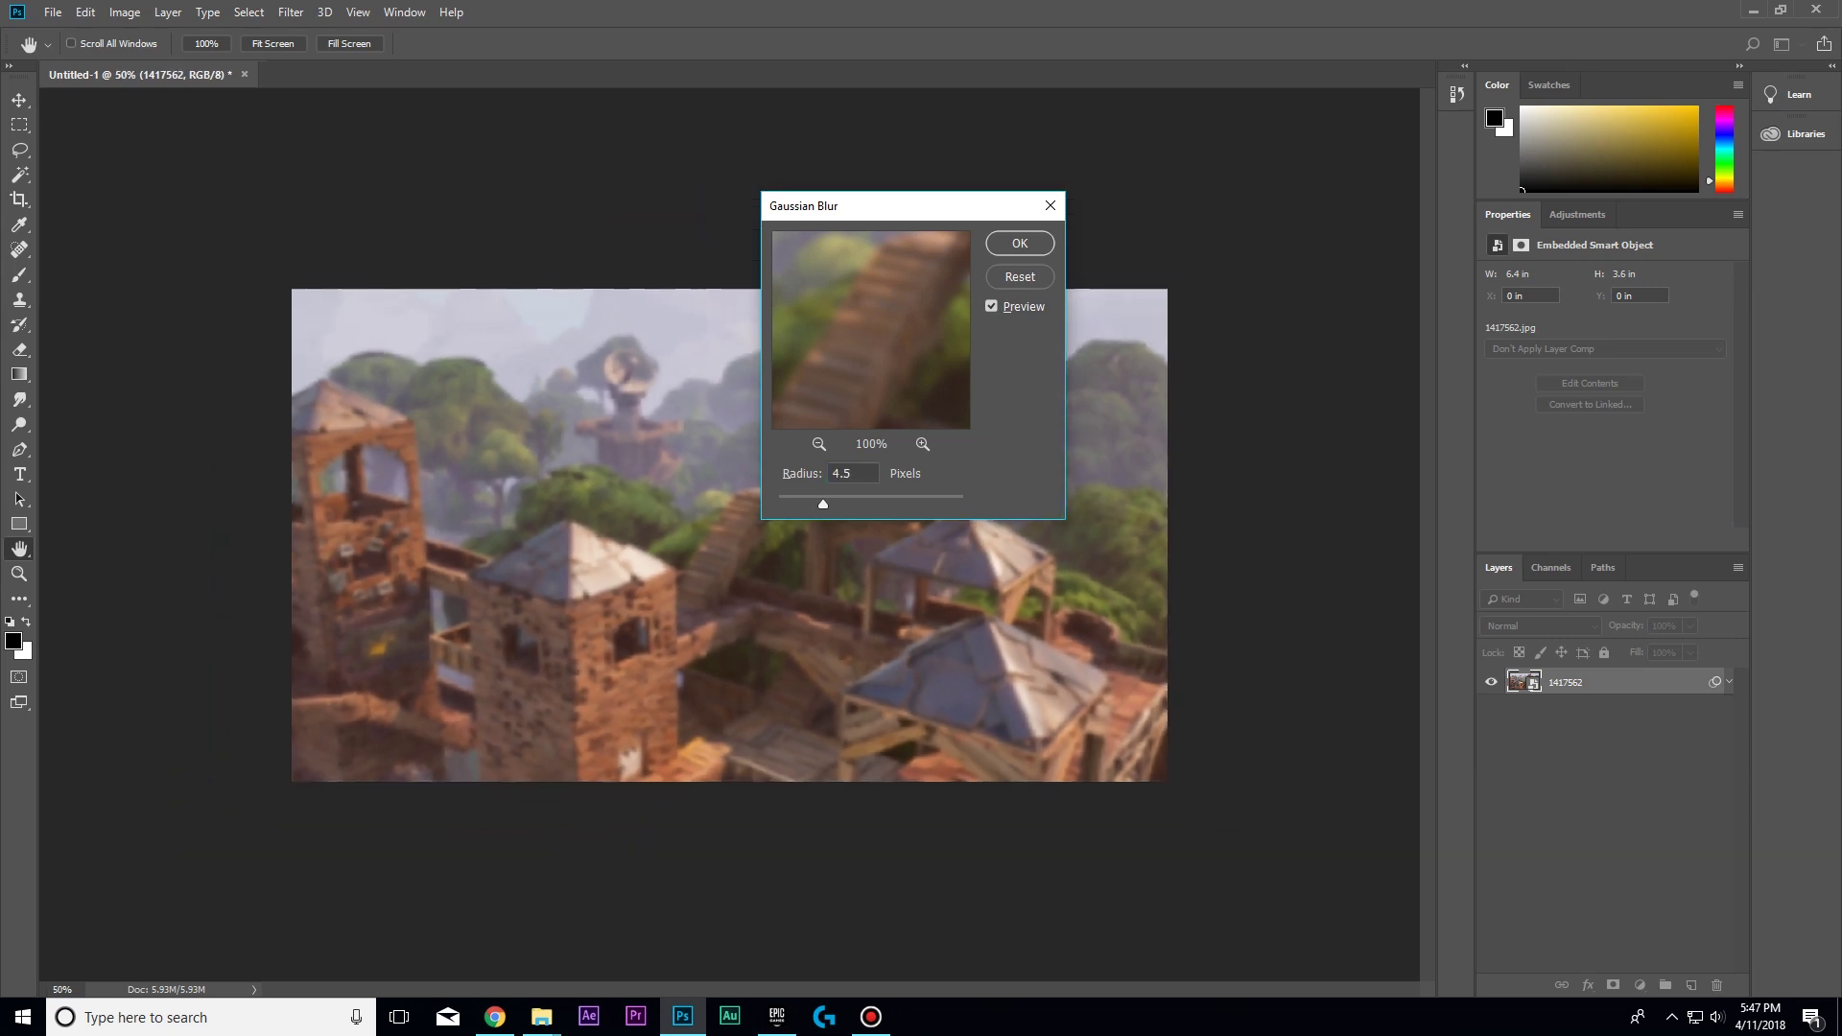
{"action": "key", "text": "ctrl+minus"}
{"action": "key", "text": "ctrl+minus"}
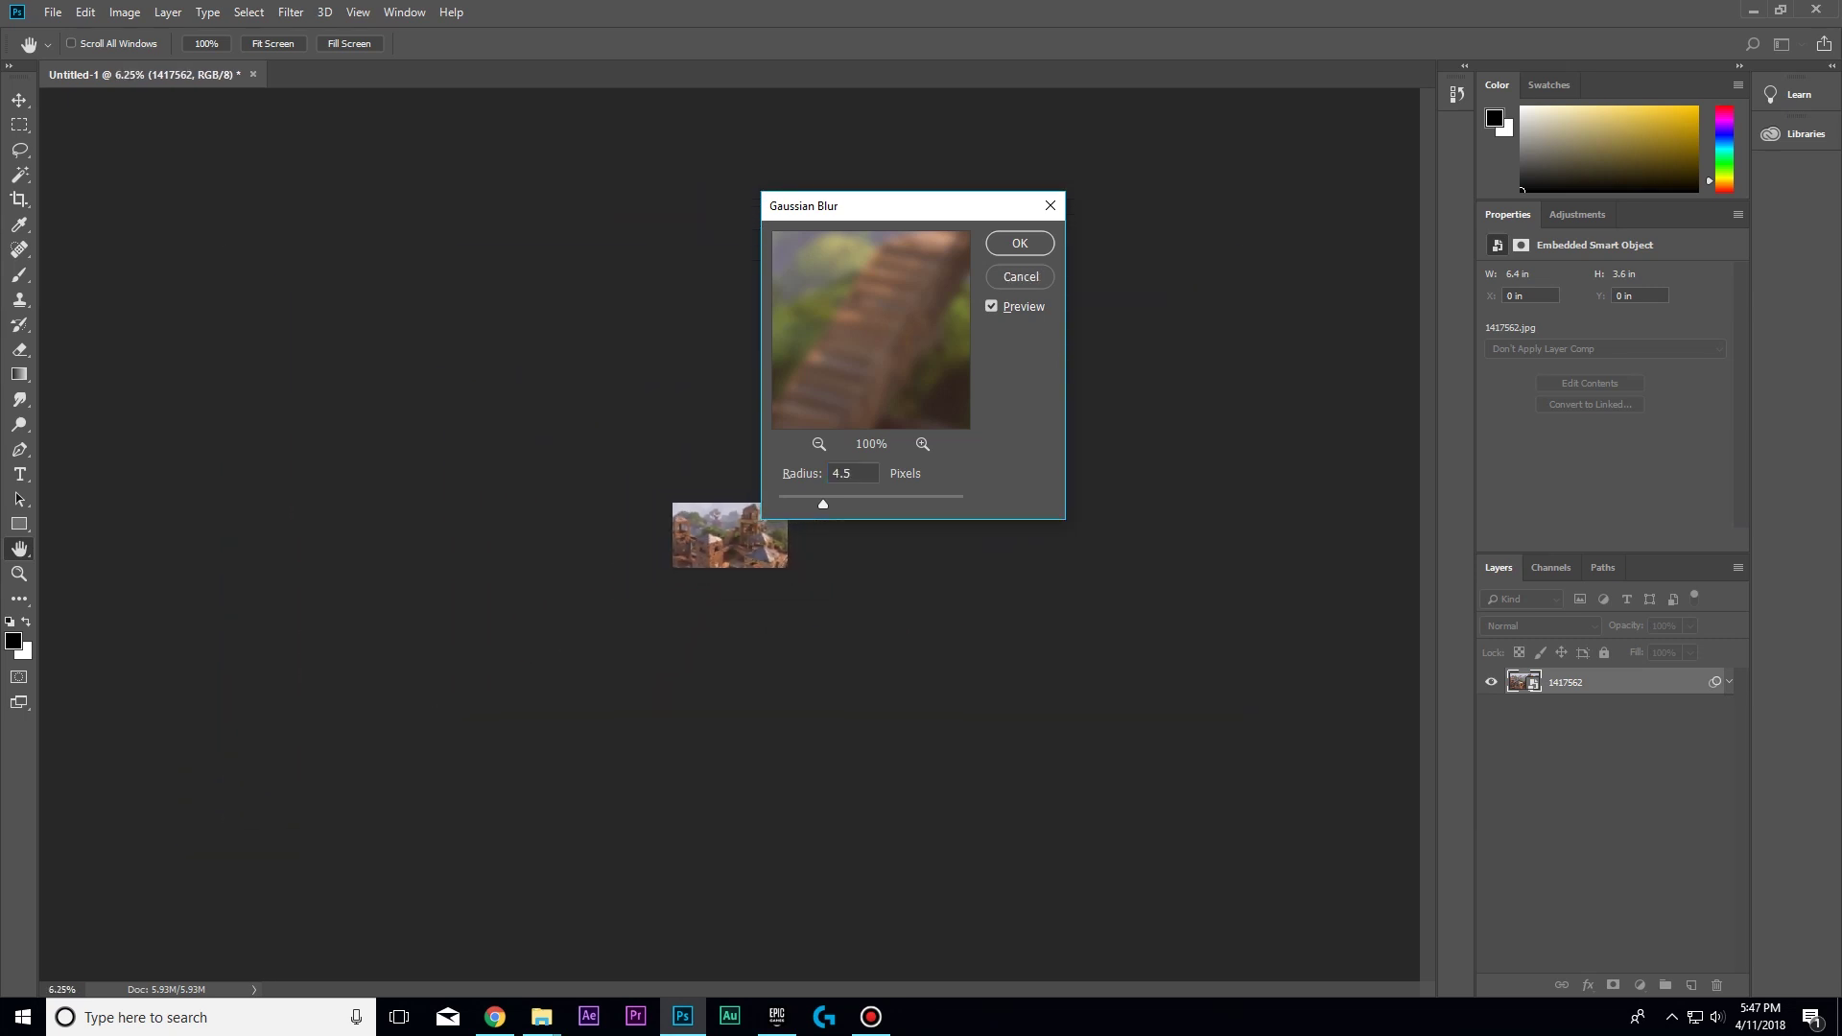
{"action": "left_click_drag", "start_coordinate": [828, 503], "coordinate": [833, 503]}
{"action": "key", "text": "Return"}
{"action": "key", "text": "v"}
{"action": "key", "text": "ctrl+0"}
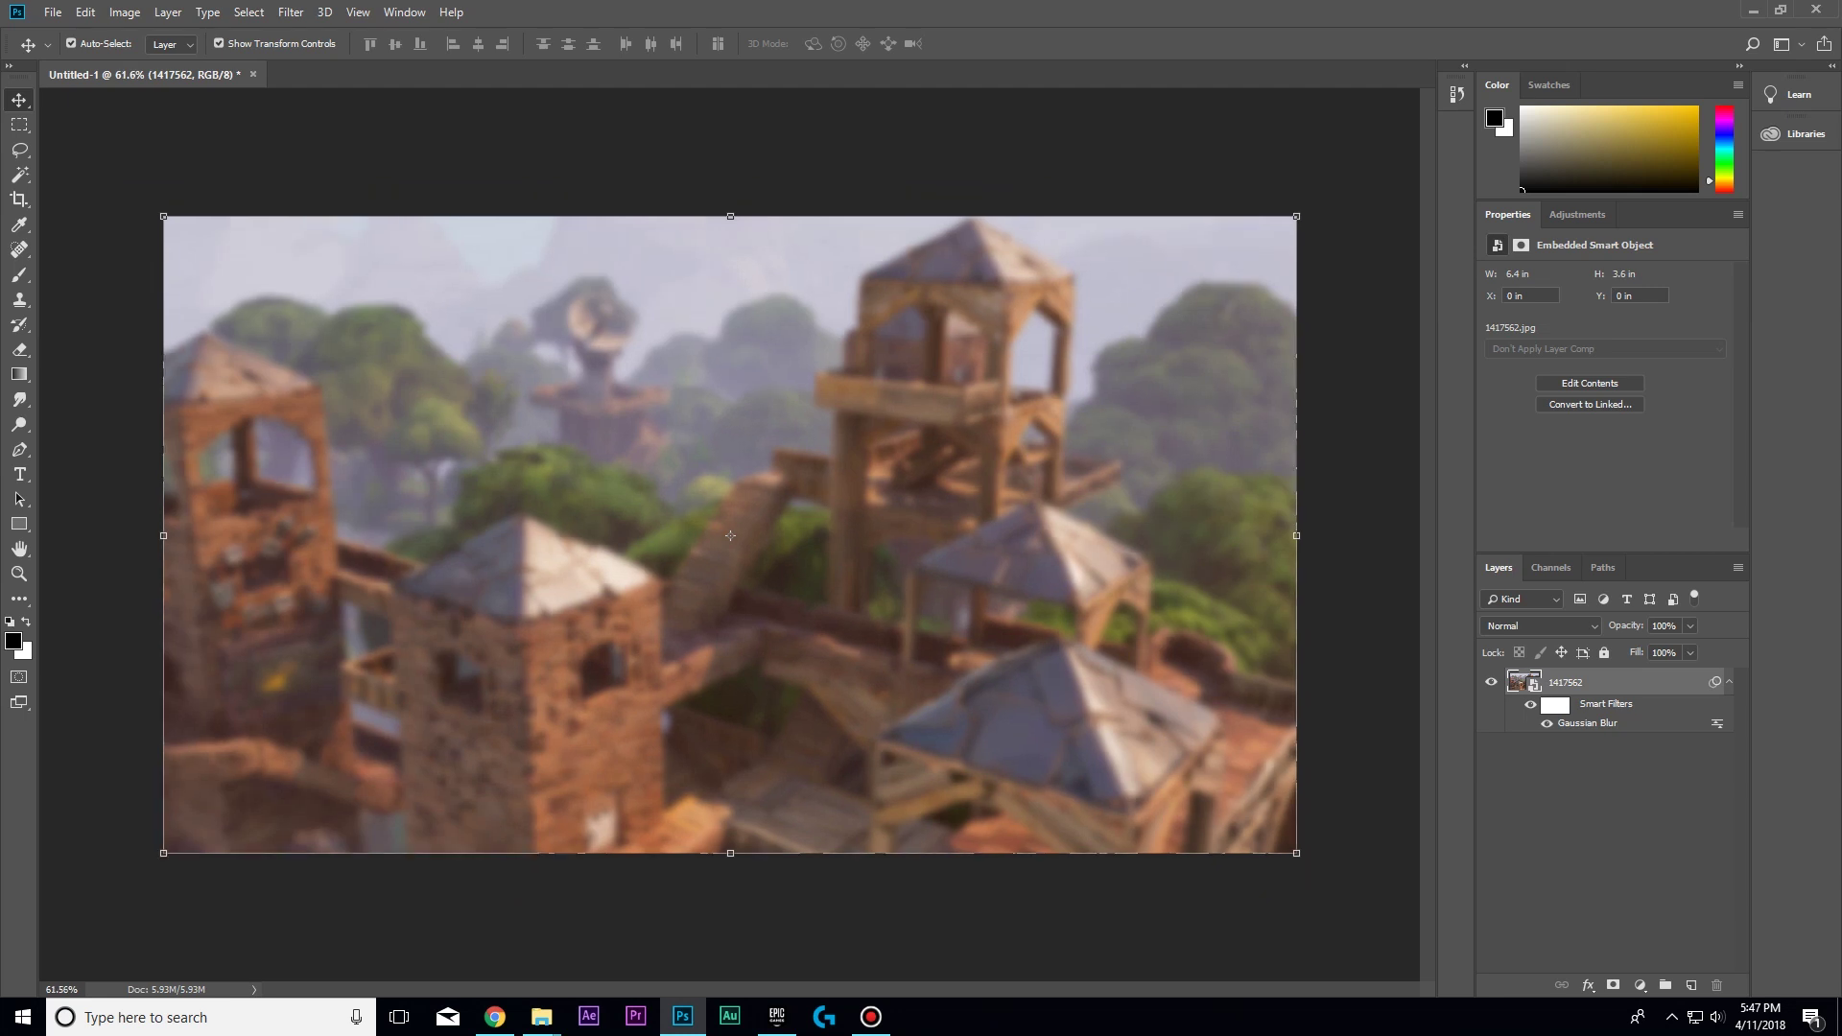